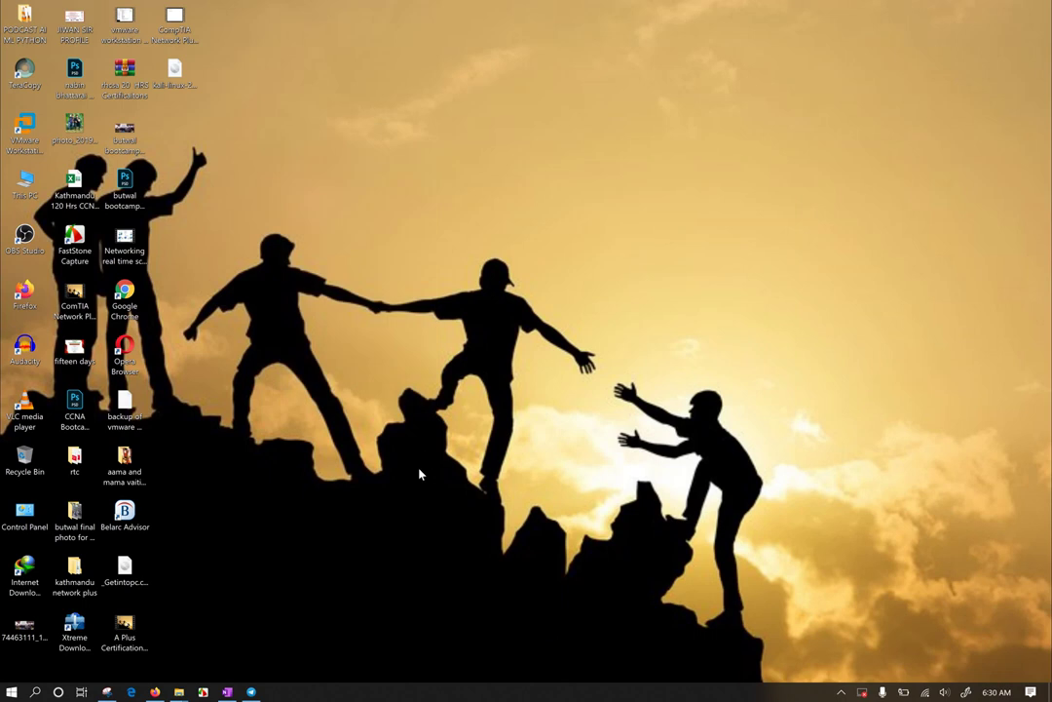
# Step: Launch VMware Workstation Pro by searching 'vmw' from the Start menu
pyautogui.press('super')
pyautogui.press('super')
pyautogui.write('vmw')
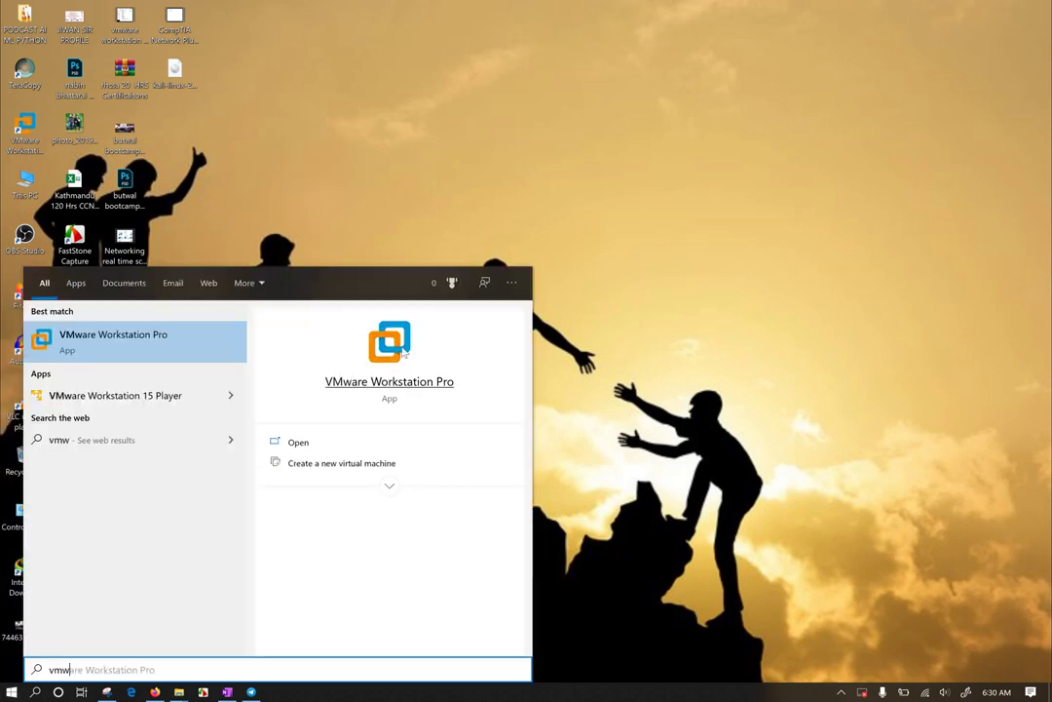
pyautogui.click(395, 369)
pyautogui.moveTo(423, 65); pyautogui.dragTo(677, 343)
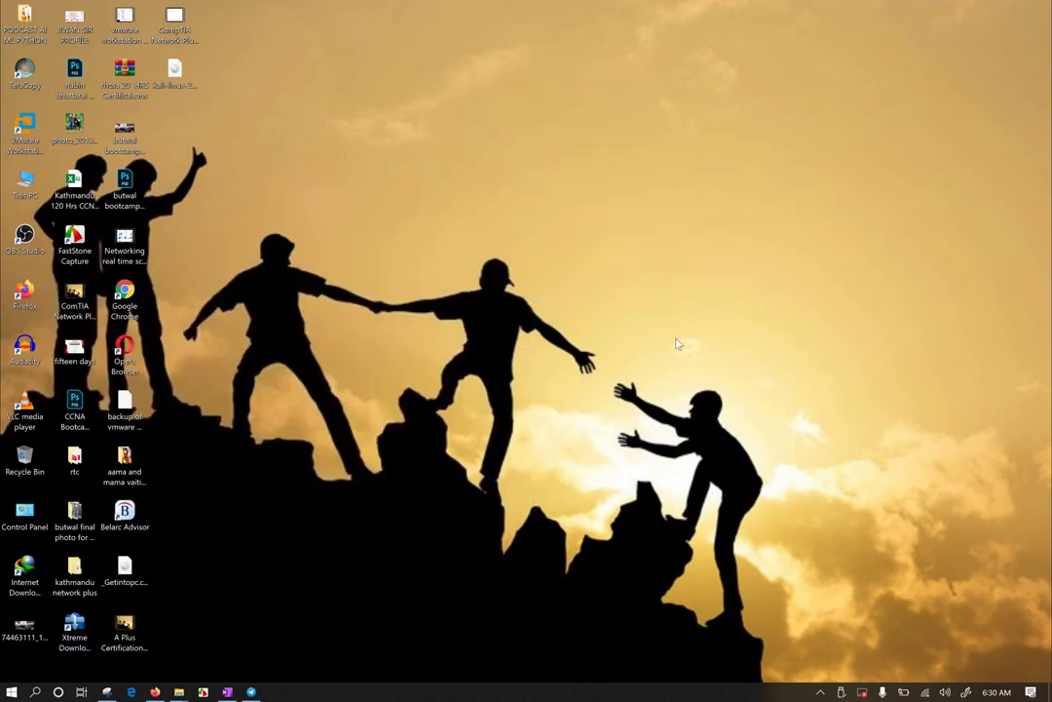
pyautogui.press('super+p')
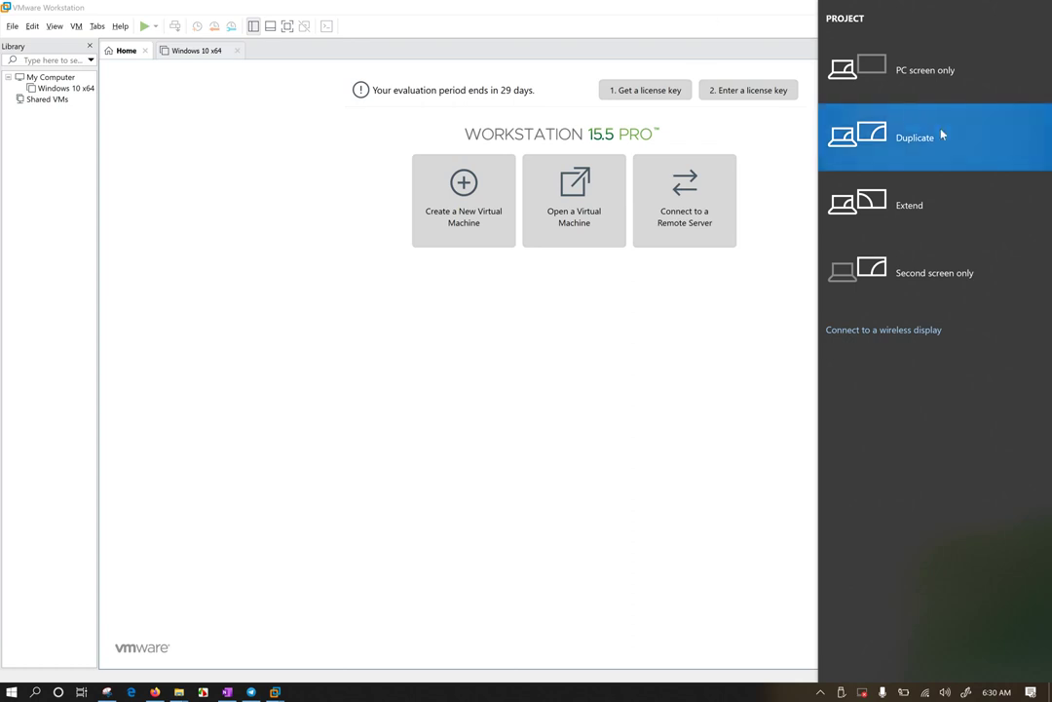
# Step: Close the Windows Project side panel to reveal the Workstation Home page
pyautogui.click(492, 372)
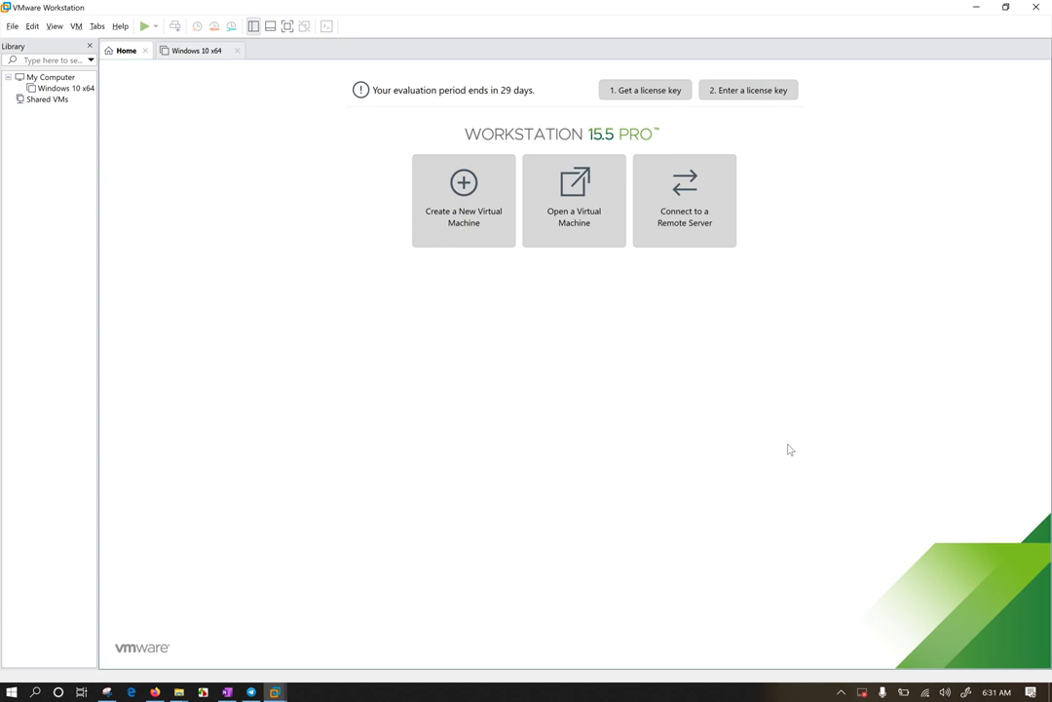
# Step: Raise Windows display scaling from 200% to 250% in Display settings, then minimize Settings
pyautogui.click(1005, 7)
pyautogui.rightClick(485, 136)
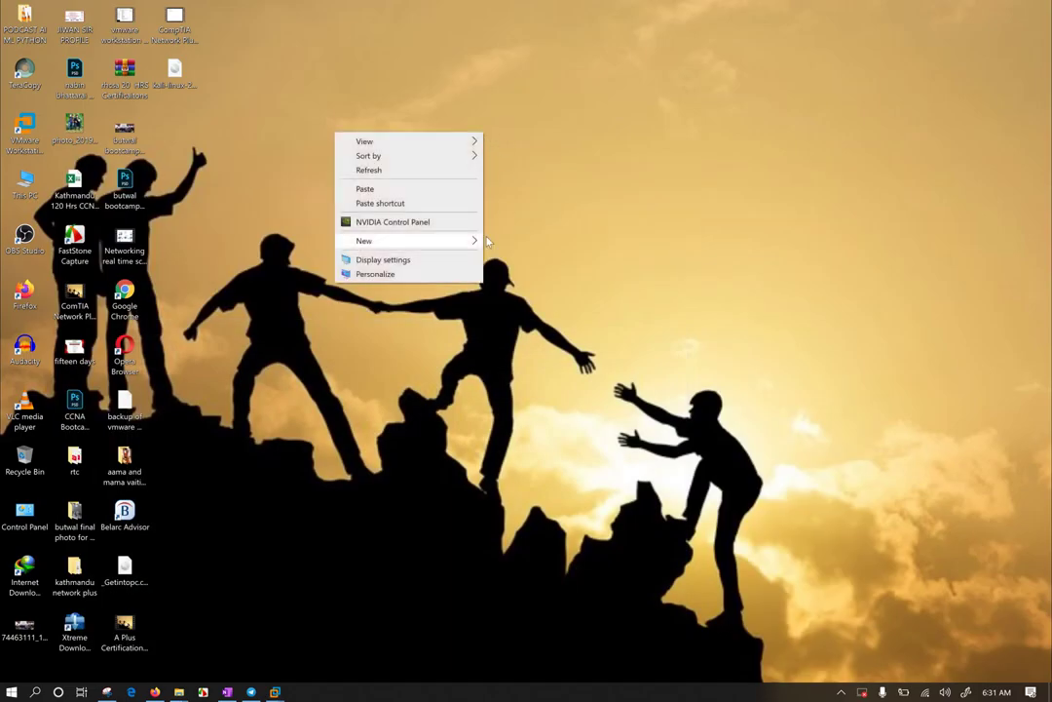
pyautogui.click(411, 261)
pyautogui.scroll(-3, 522, 441)
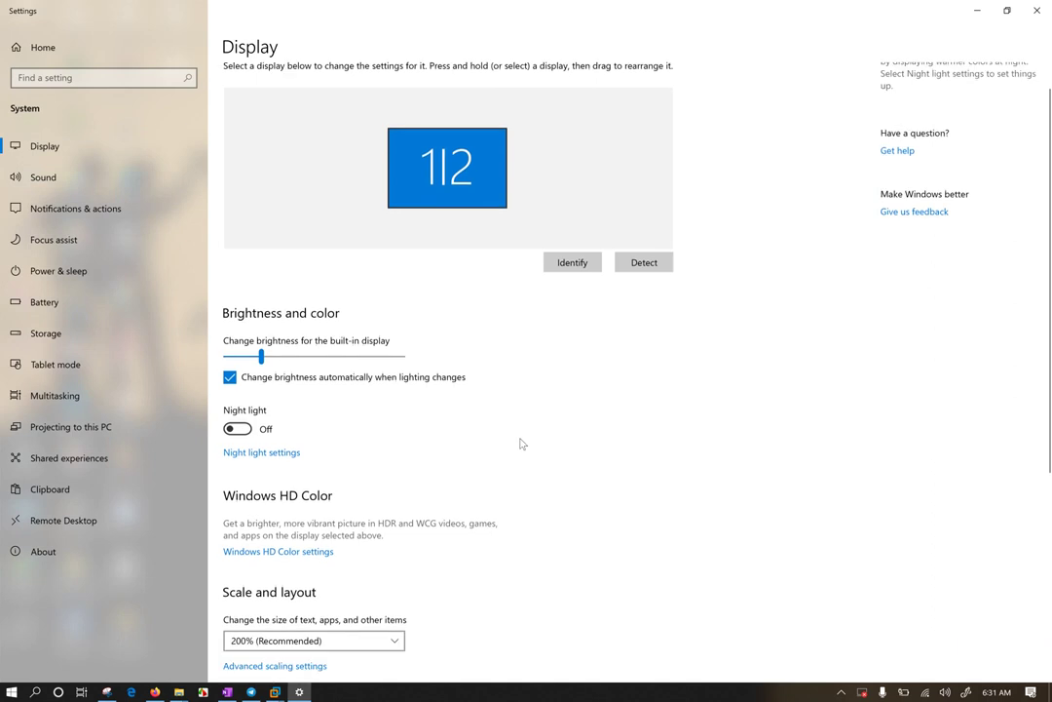
pyautogui.click(385, 477)
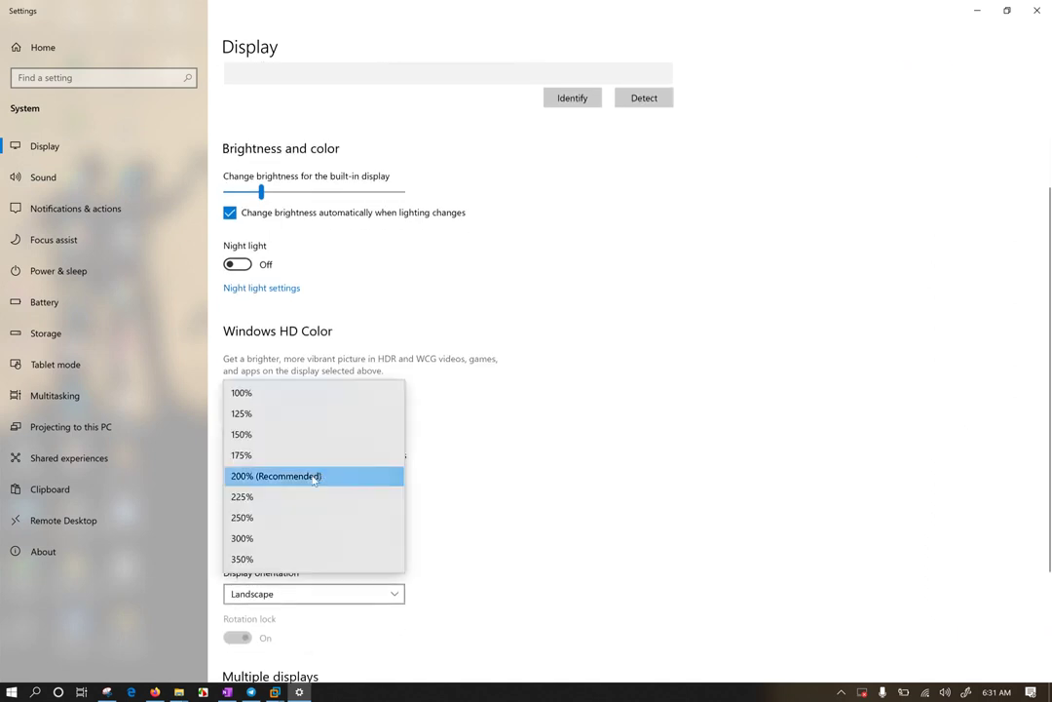
pyautogui.click(287, 517)
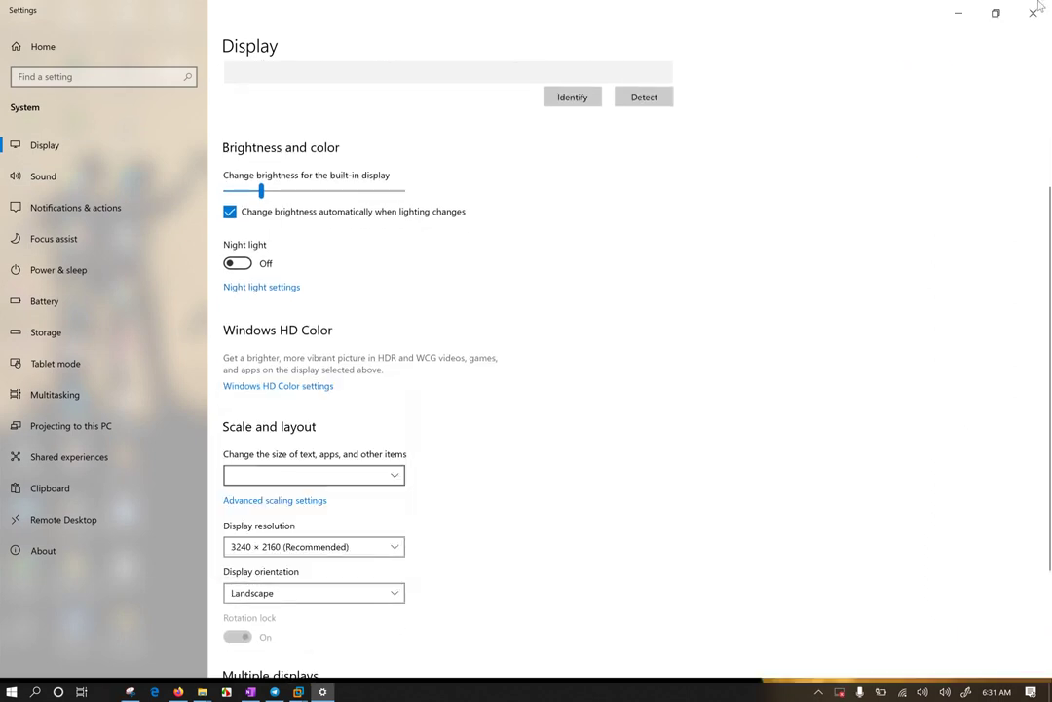
pyautogui.click(957, 14)
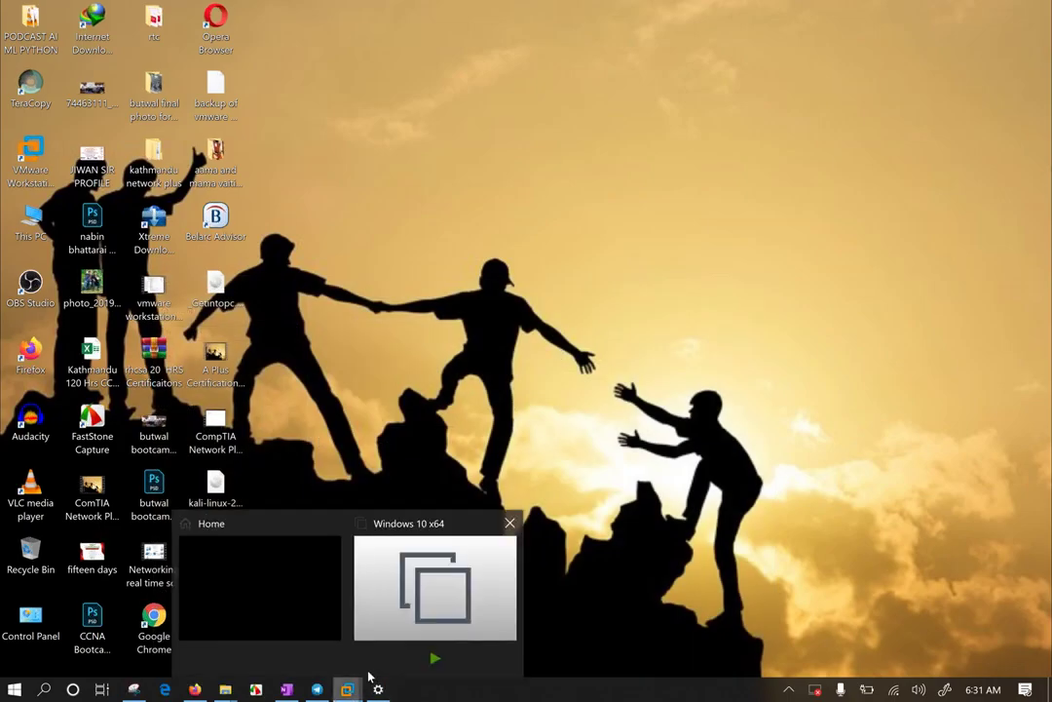
# Step: Restore Workstation on Windows 10 x64 and check version 15.5.1 build-15018445 in Help > About
pyautogui.hotkey('alt', 'Tab')
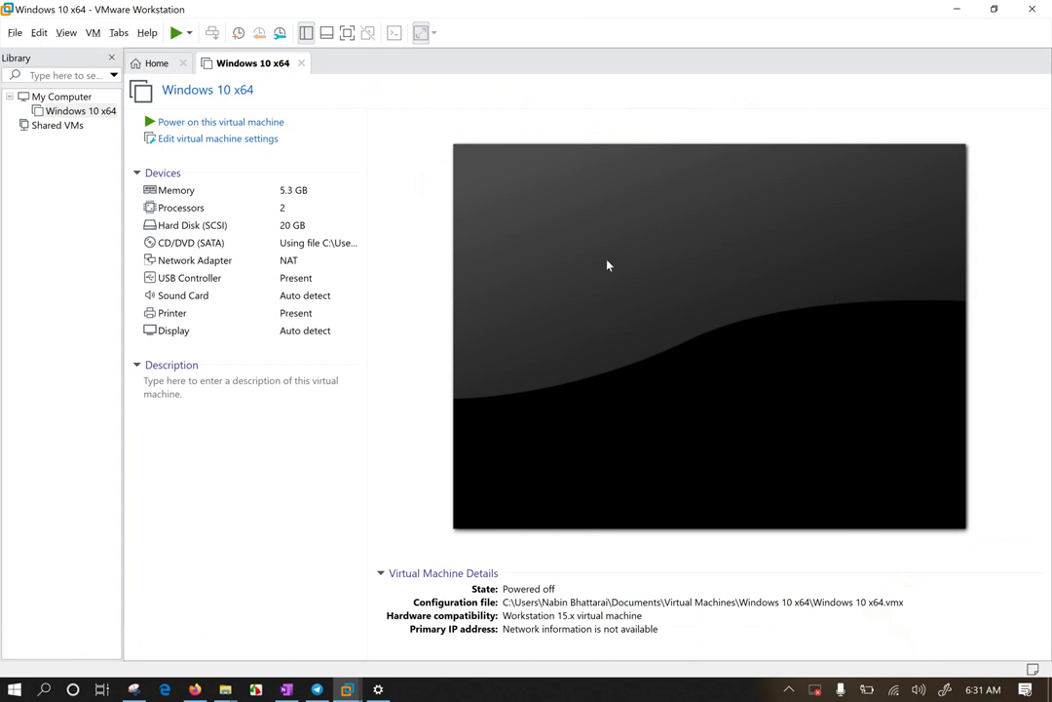
pyautogui.click(234, 125)
pyautogui.click(146, 32)
pyautogui.click(171, 161)
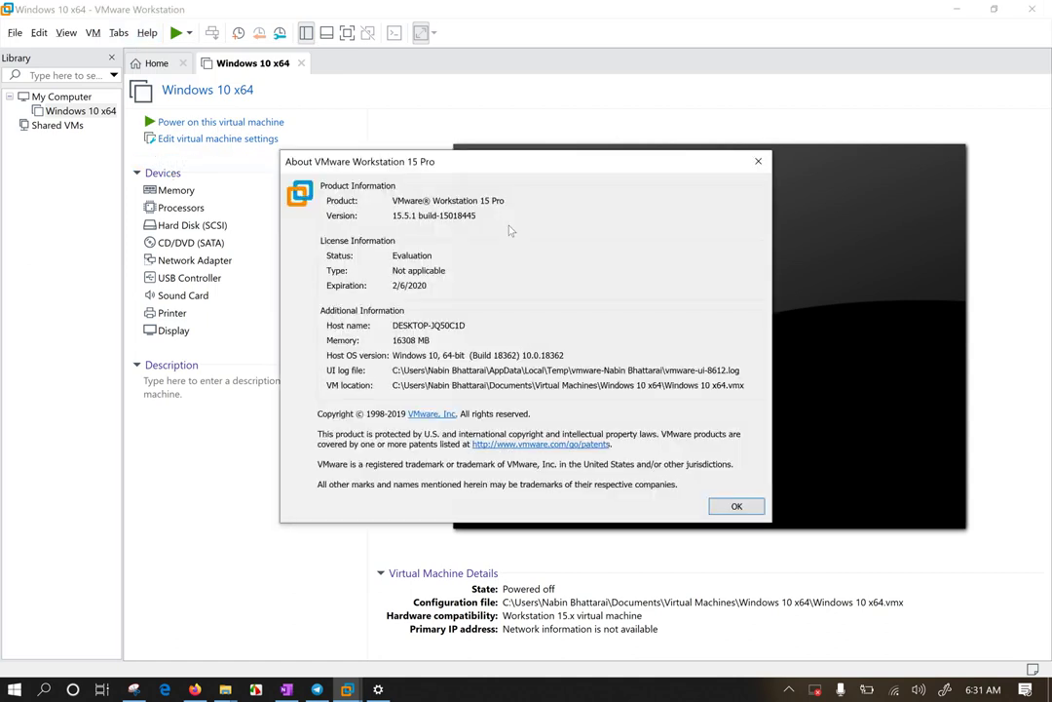
pyautogui.moveTo(394, 215); pyautogui.dragTo(526, 214)
pyautogui.click(760, 163)
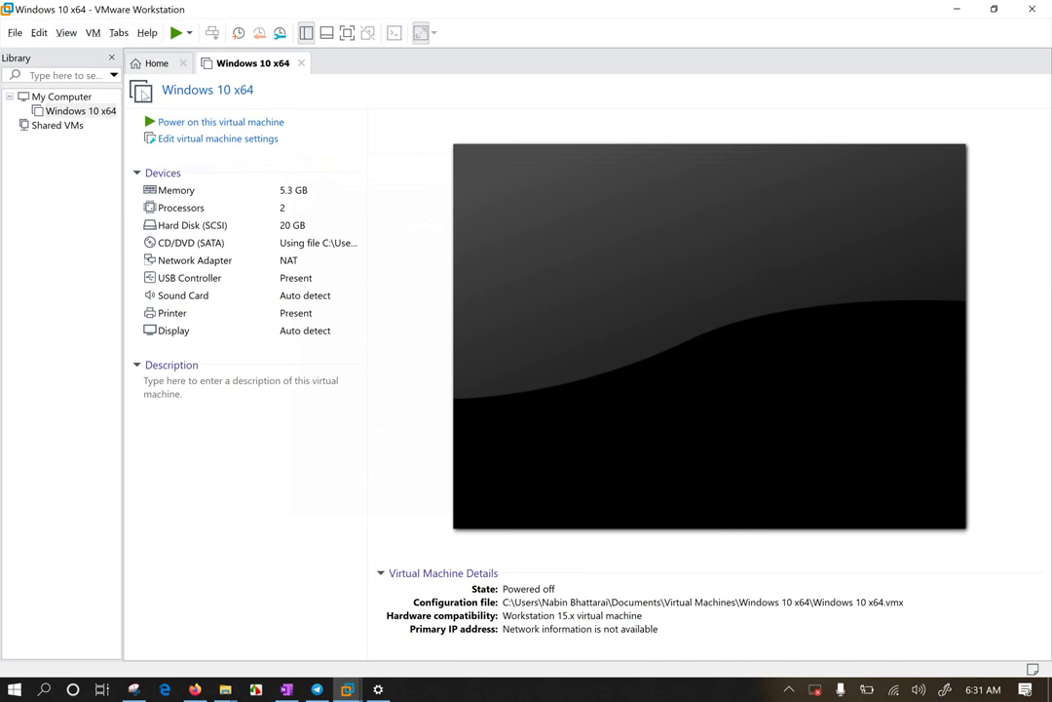
# Step: Return to the Workstation Home page
pyautogui.click(160, 64)
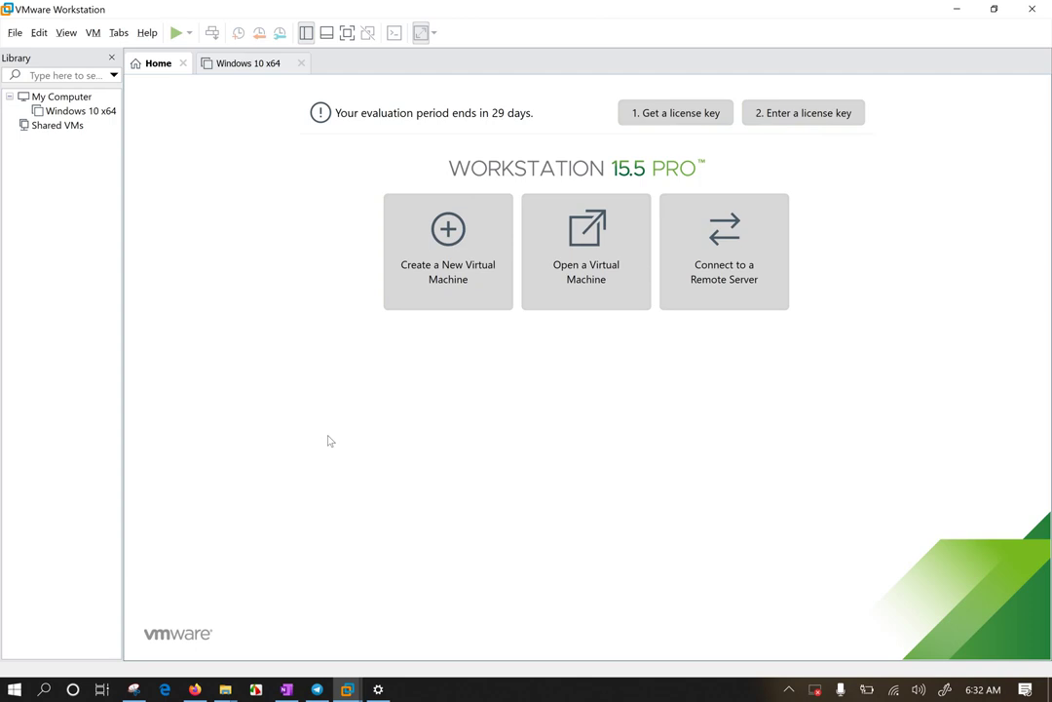
# Step: Start a Typical New Virtual Machine Wizard and choose to install the operating system later
pyautogui.click(449, 249)
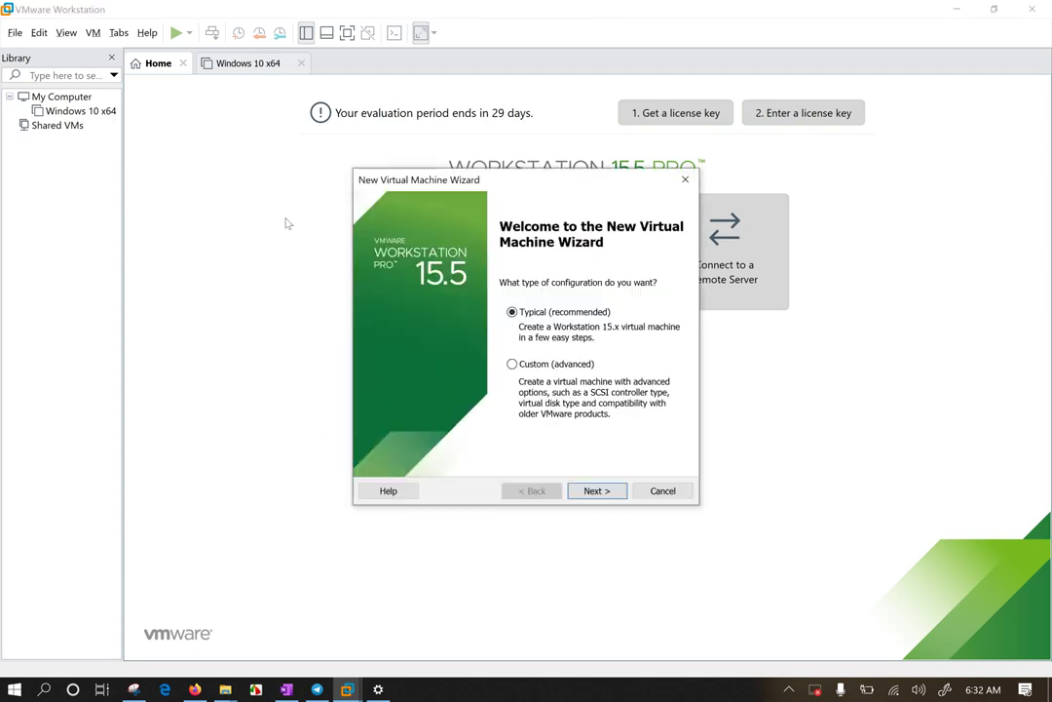
pyautogui.moveTo(559, 181); pyautogui.dragTo(451, 120)
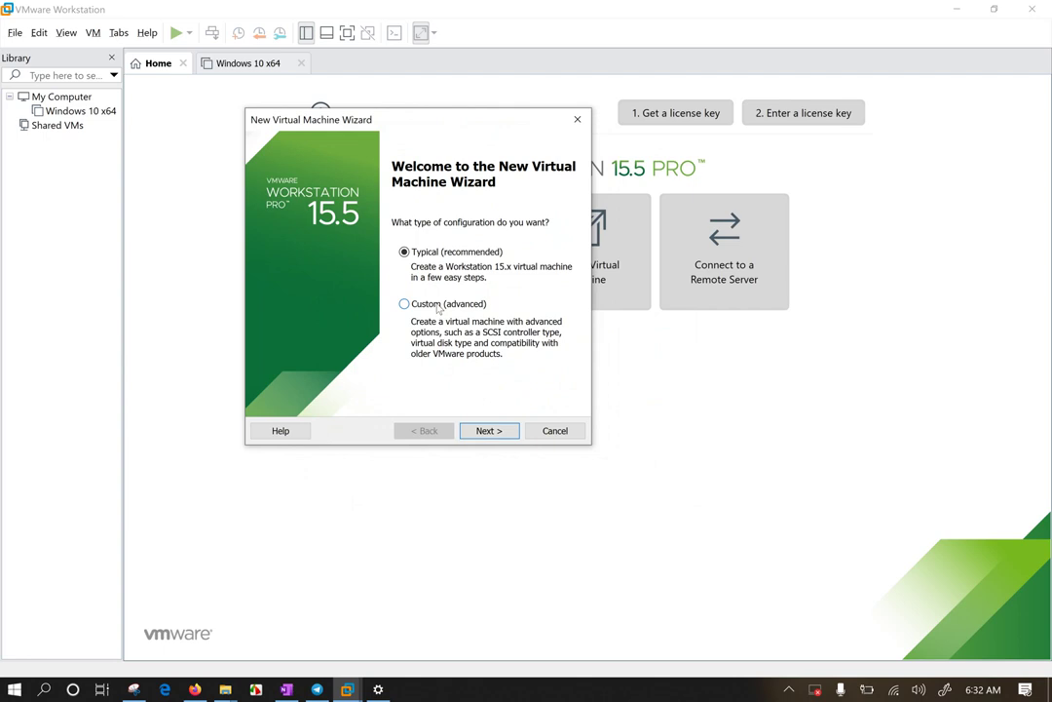
pyautogui.click(485, 432)
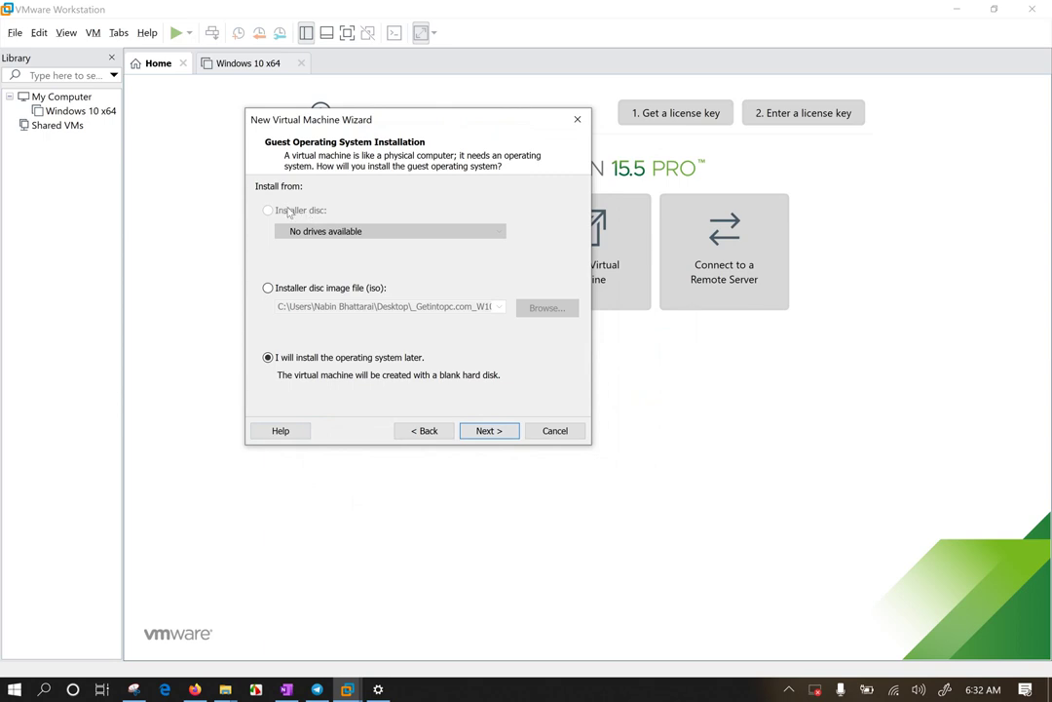
pyautogui.click(348, 292)
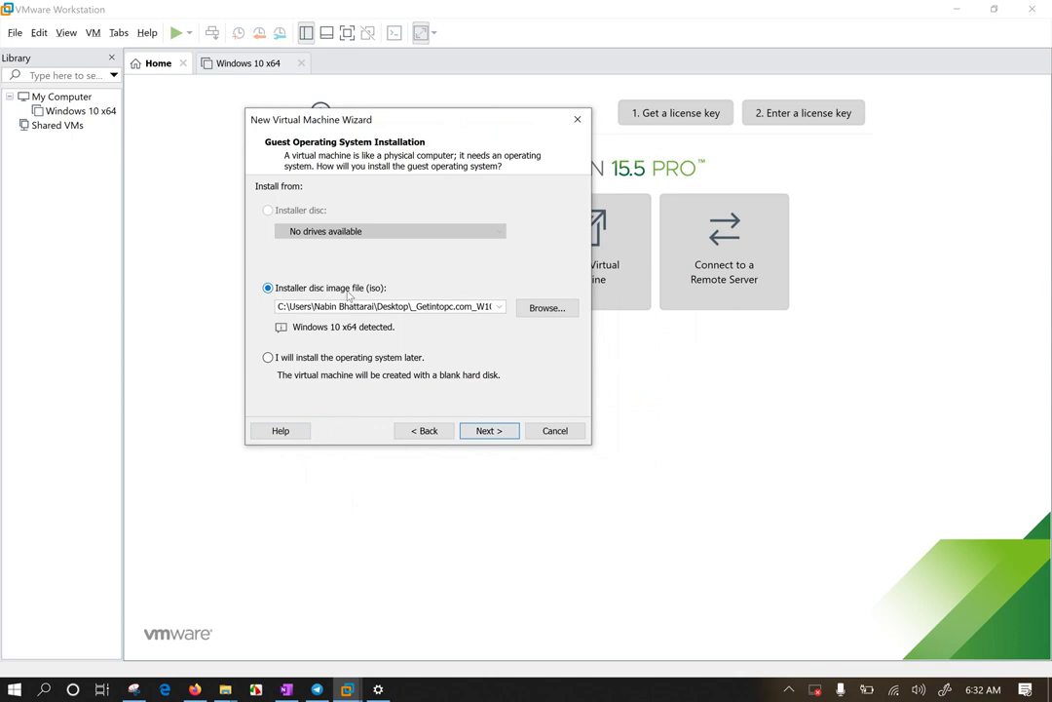
pyautogui.click(338, 358)
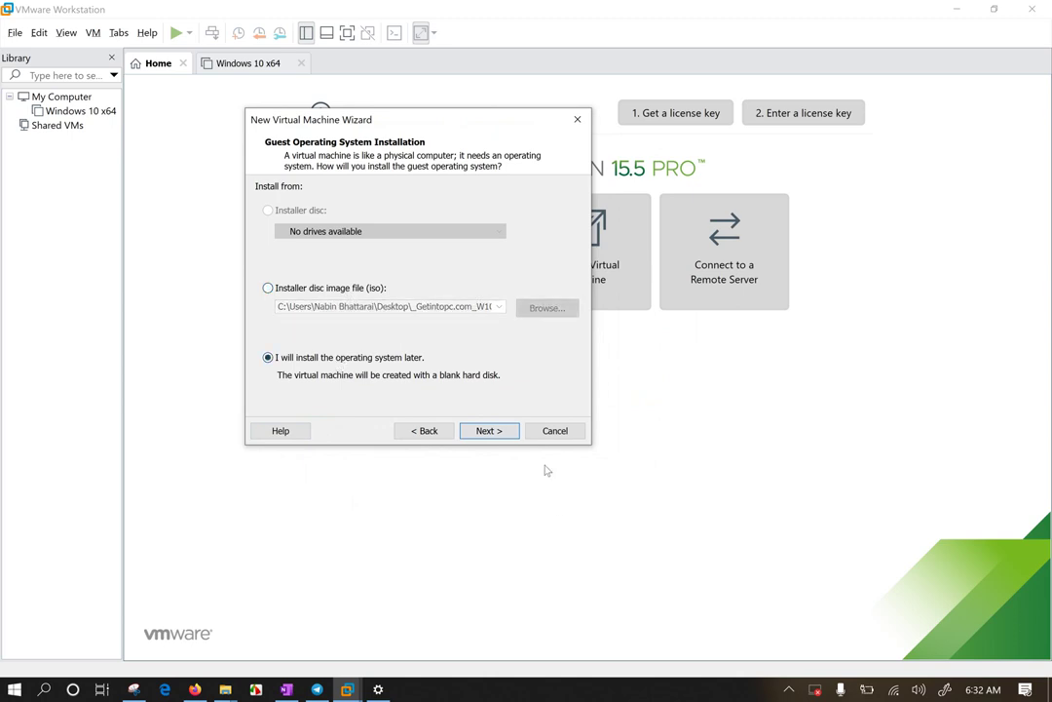
# Step: Set the guest operating system to Linux with version Ubuntu 64-bit
pyautogui.click(475, 429)
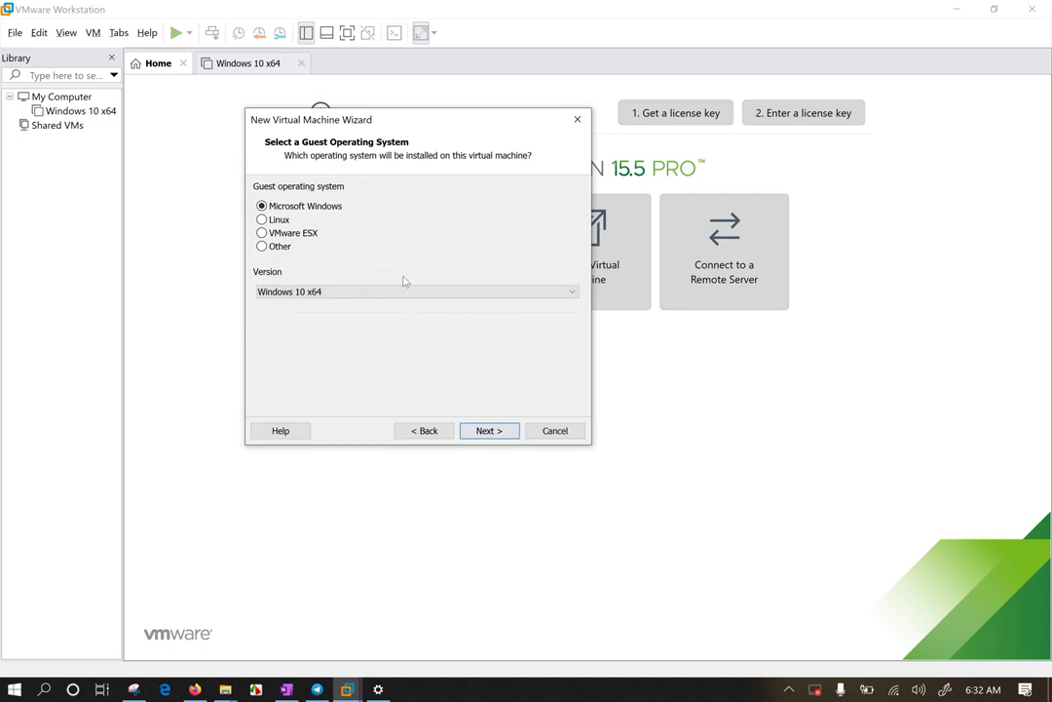
pyautogui.click(275, 221)
pyautogui.click(337, 292)
pyautogui.scroll(4, 371, 393)
pyautogui.scroll(5, 371, 393)
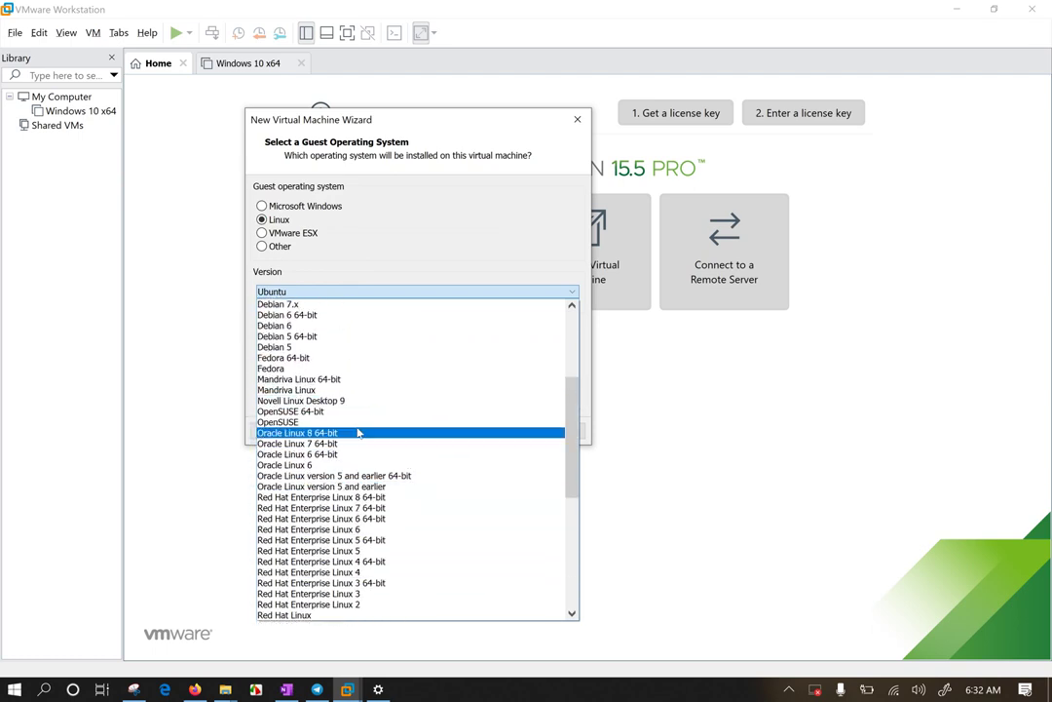
pyautogui.scroll(4, 327, 429)
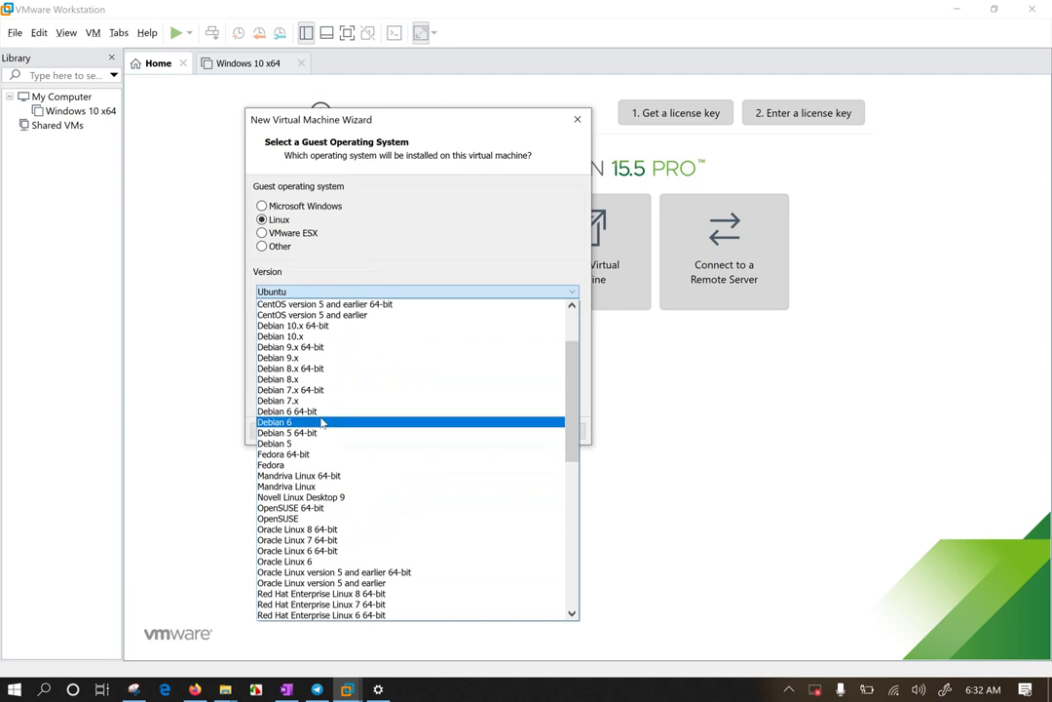
pyautogui.scroll(1, 322, 421)
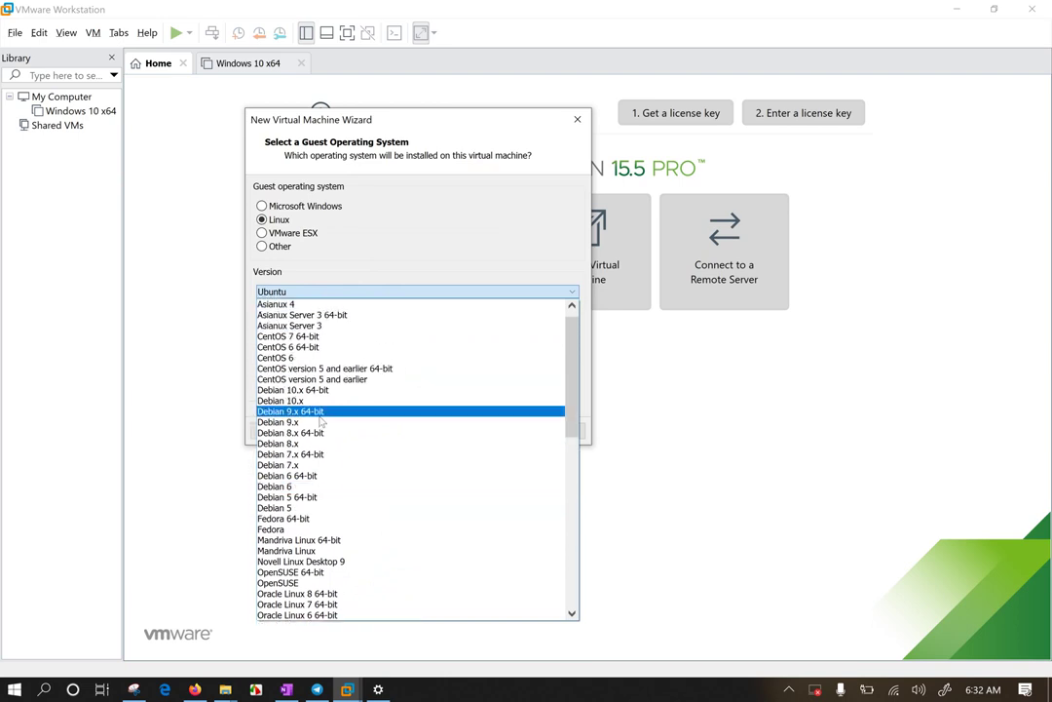
pyautogui.press('u')
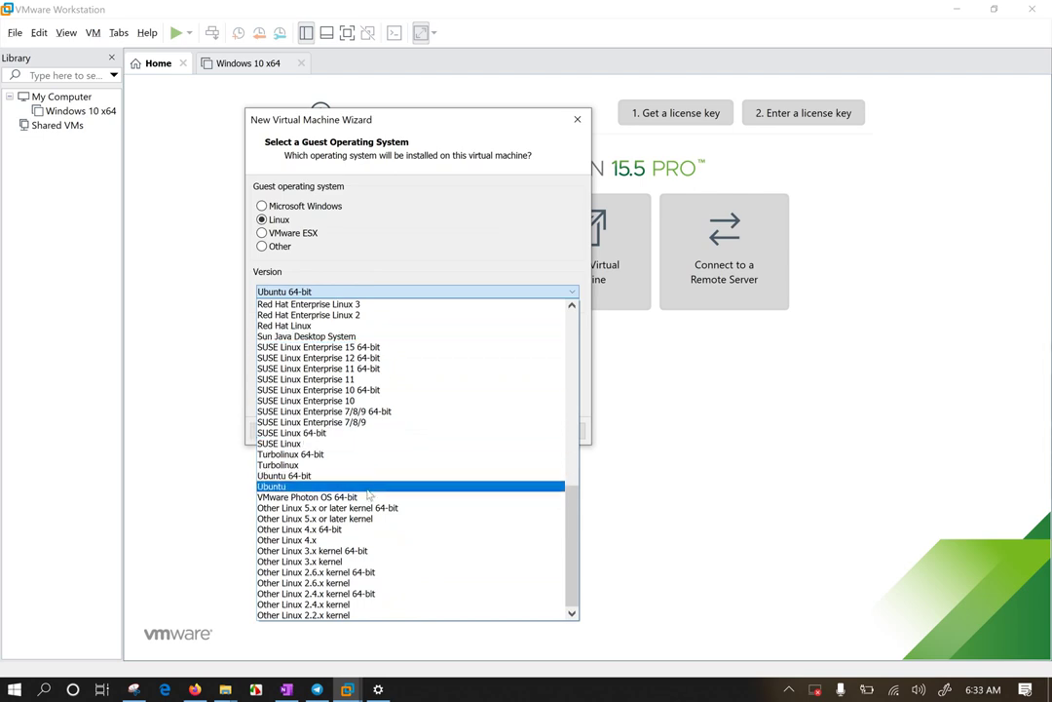
pyautogui.scroll(1, 374, 429)
pyautogui.press('d')
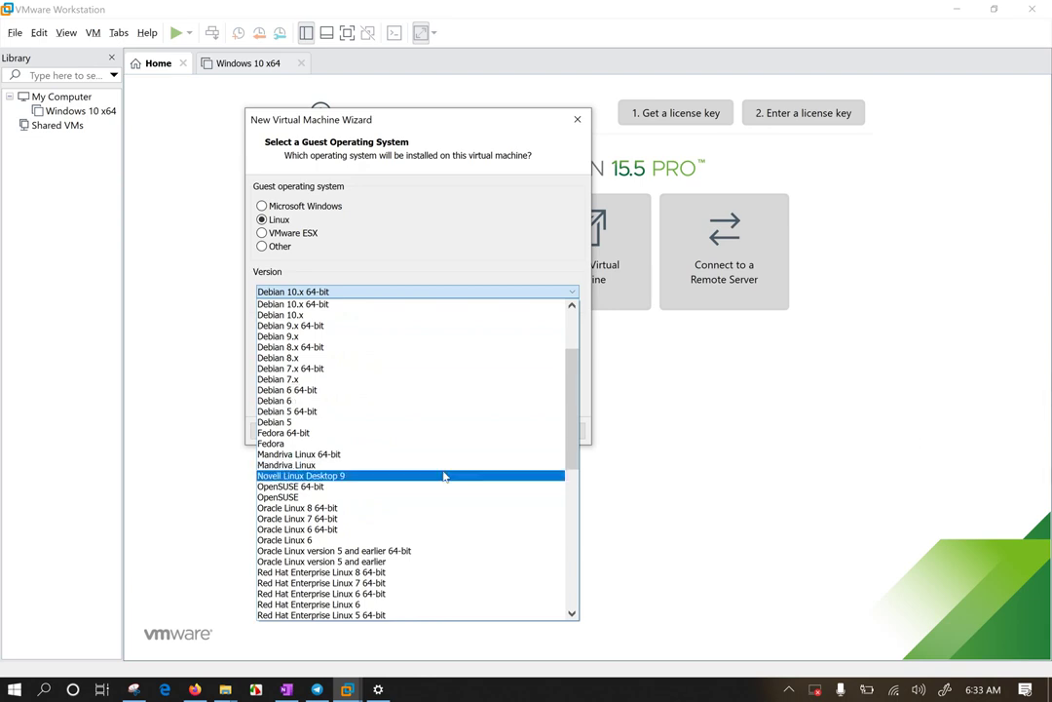
pyautogui.press('u')
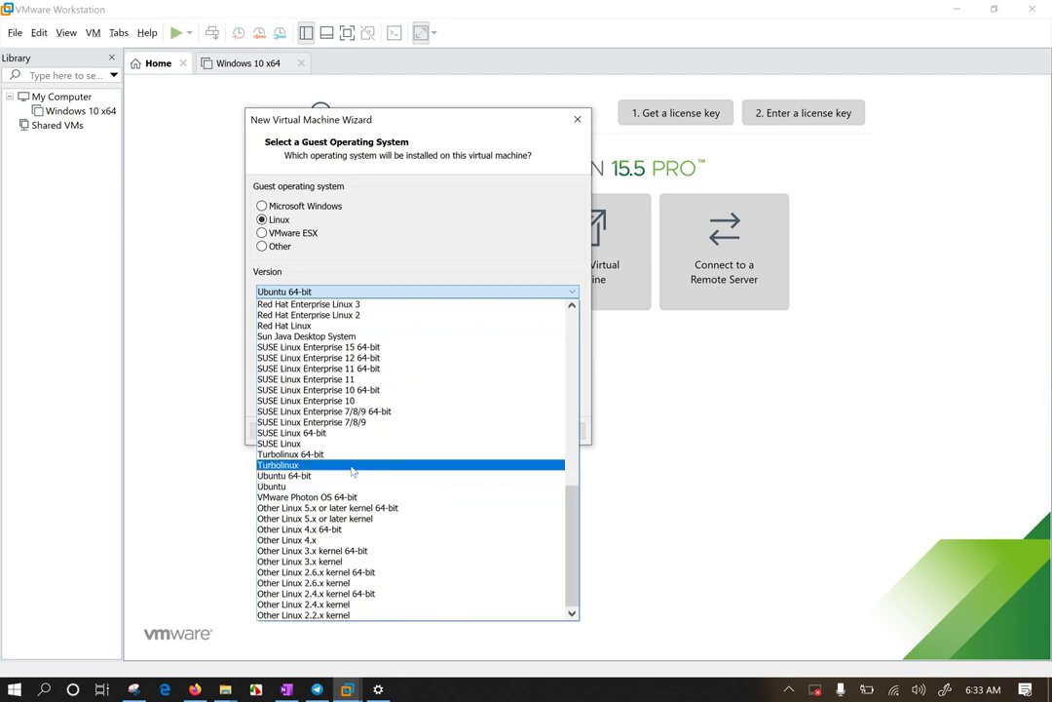
pyautogui.click(320, 478)
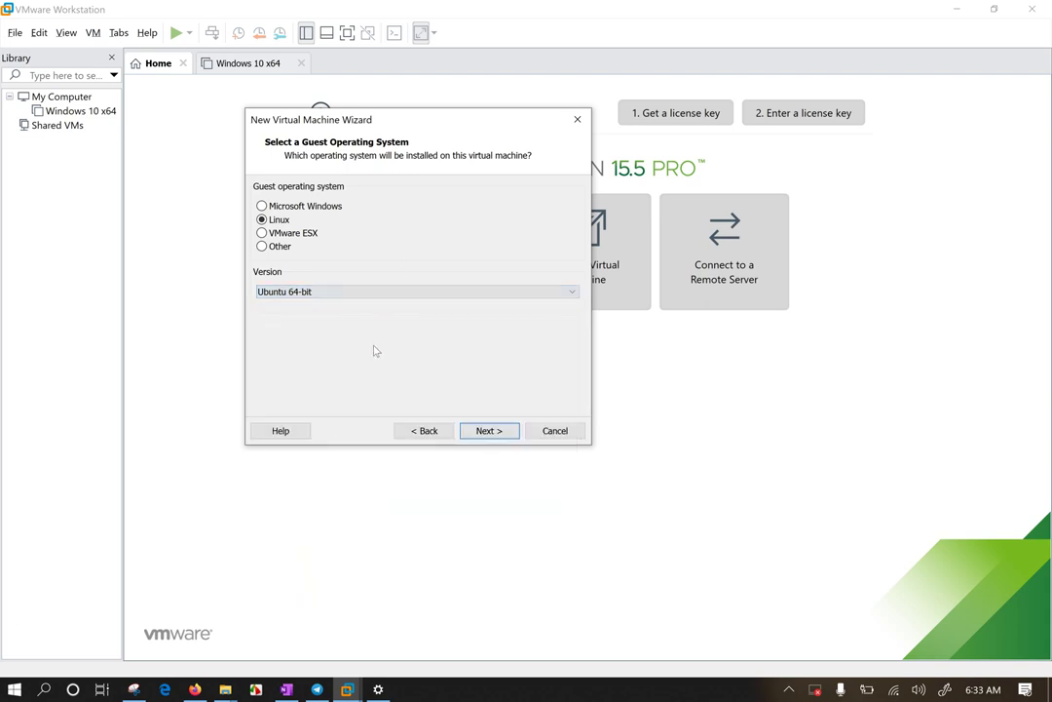
# Step: Switch the guest OS type to Other, keeping MS-DOS as the version
pyautogui.click(279, 247)
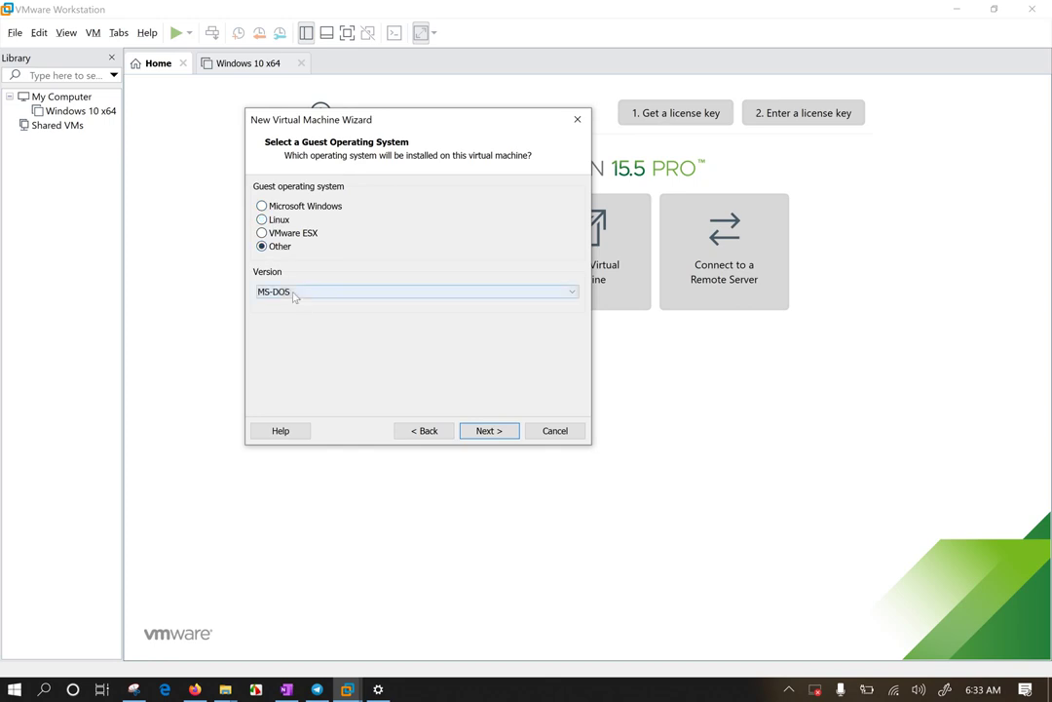
pyautogui.click(293, 292)
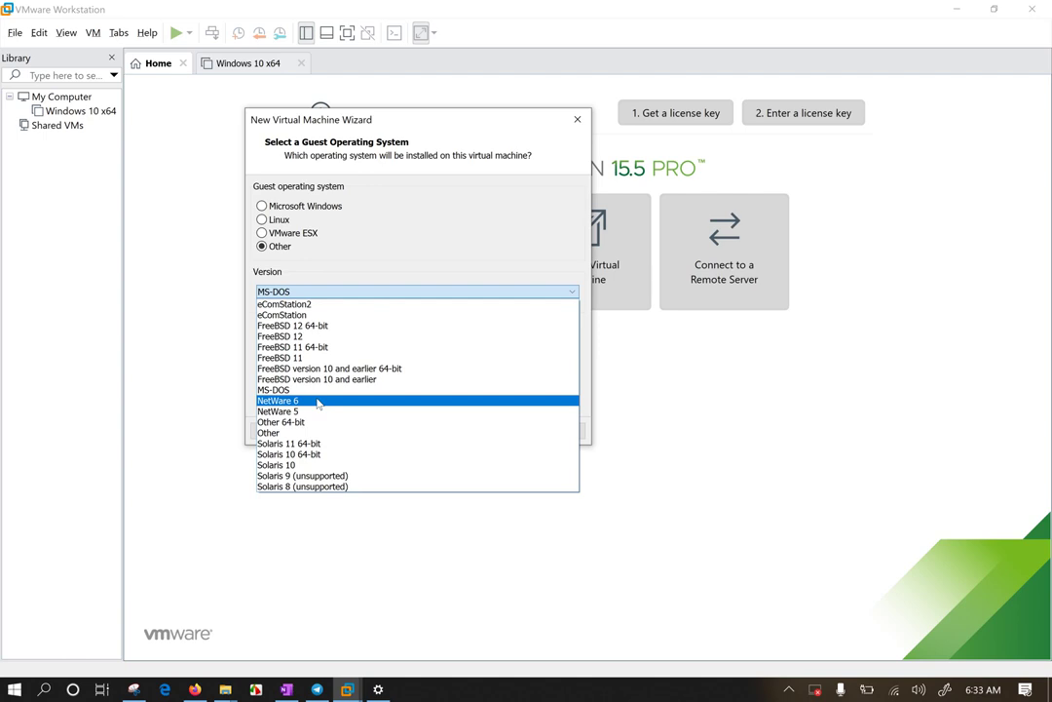
pyautogui.click(298, 267)
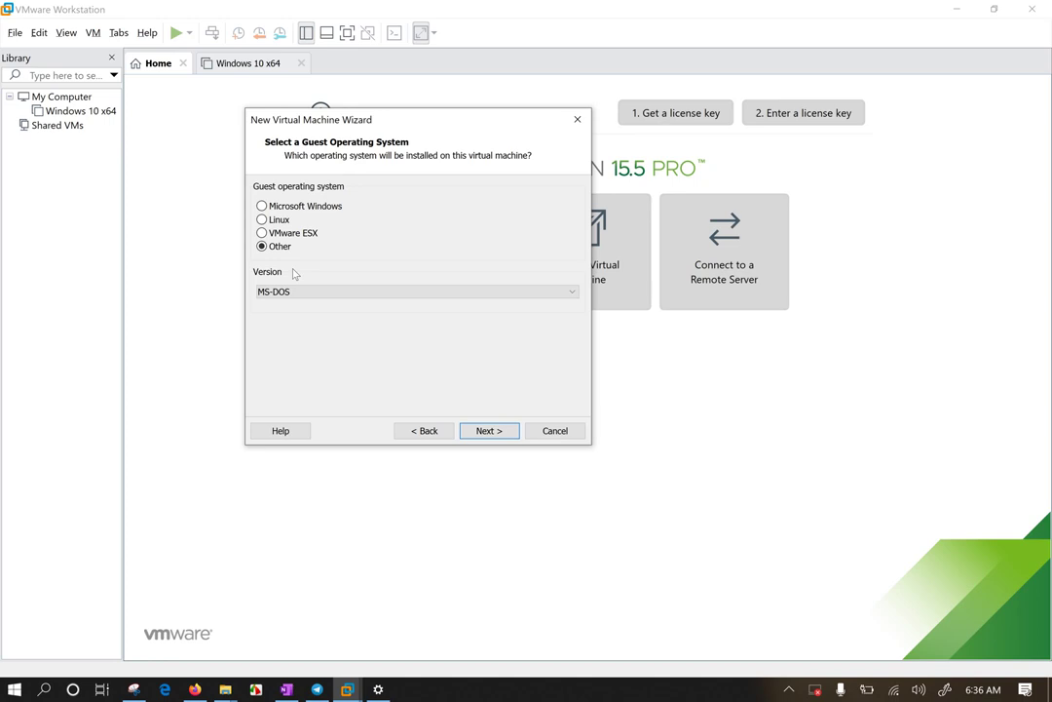
# Step: Switch the guest OS type back to Linux with version Ubuntu 64-bit
pyautogui.click(274, 219)
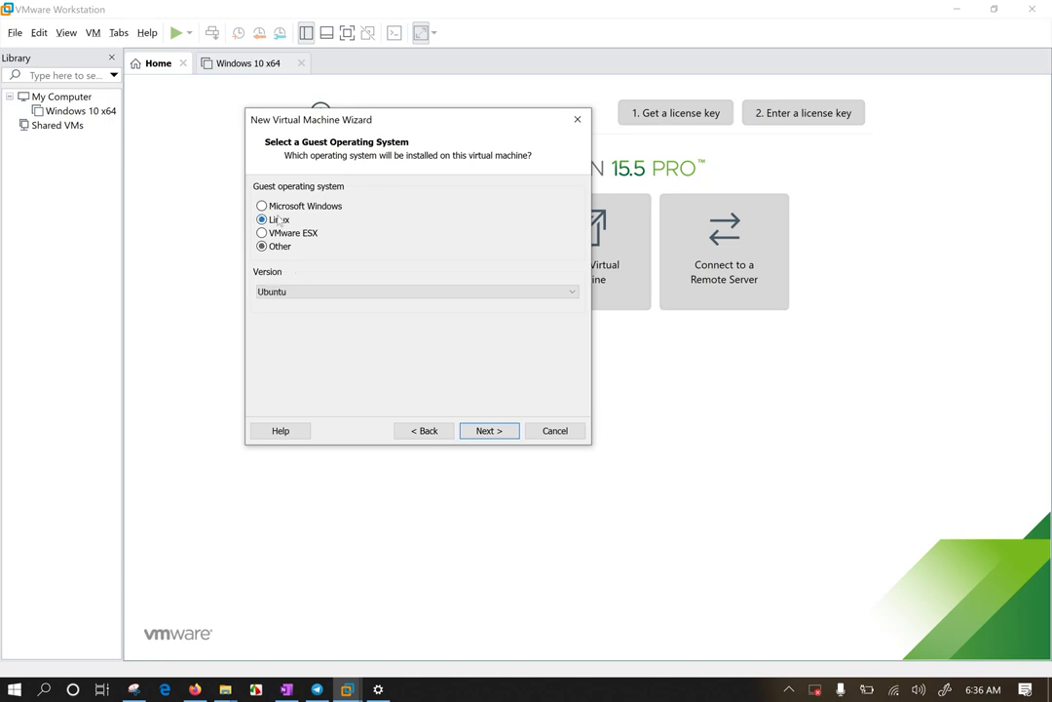
pyautogui.click(342, 295)
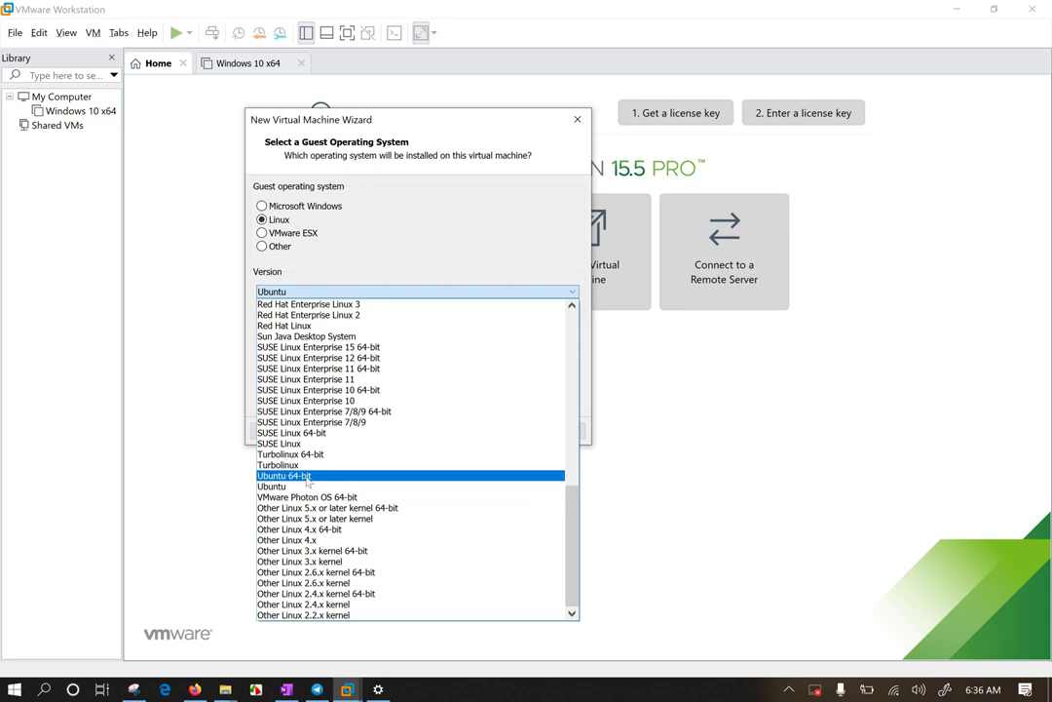
pyautogui.click(292, 476)
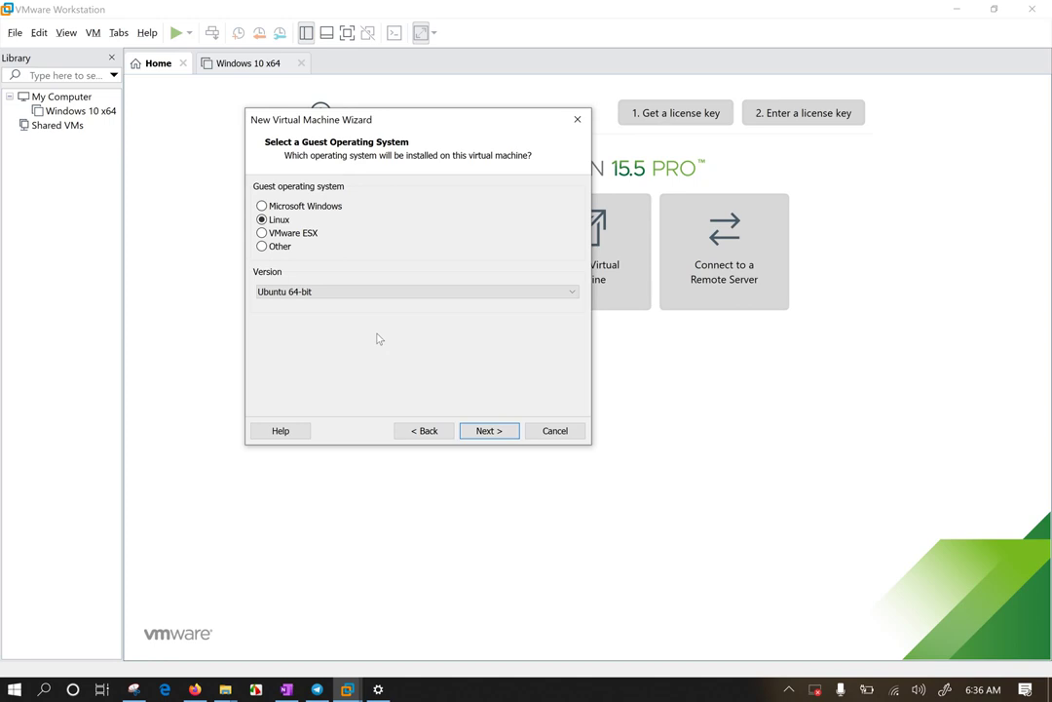
# Step: Name the new virtual machine 'Kali Linux LAB1'
pyautogui.click(490, 431)
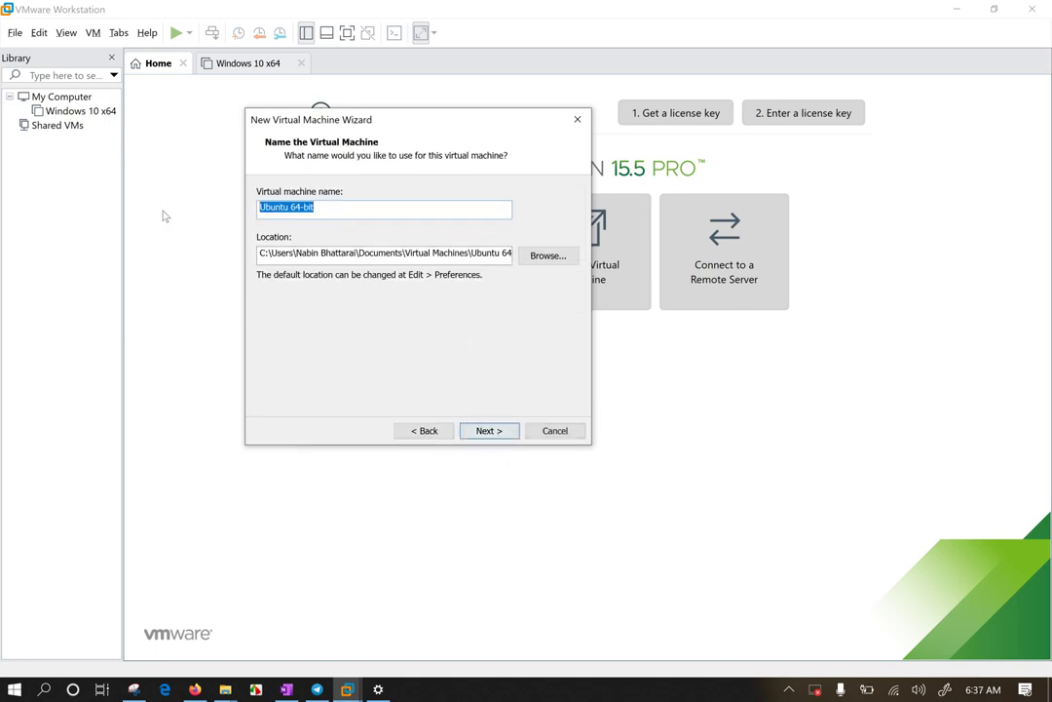
pyautogui.write('Kali ')
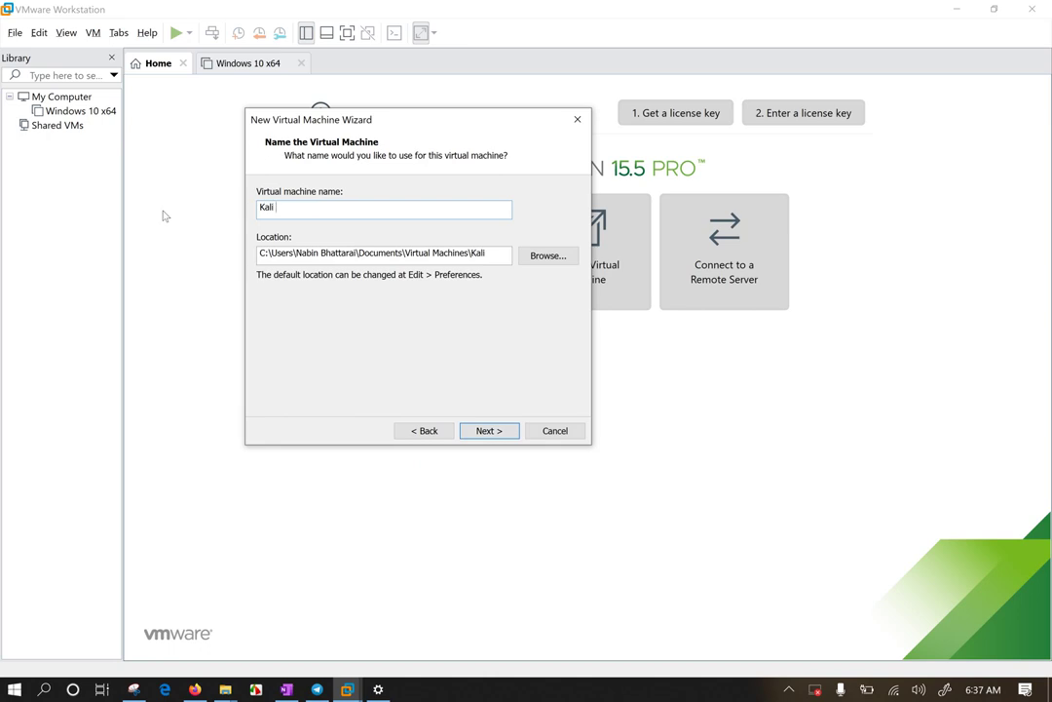
pyautogui.write('Linux LAB1')
# Step: Keep the default VM location path and advance to the 20 GB disk capacity page
pyautogui.moveTo(403, 252); pyautogui.dragTo(355, 251)
pyautogui.click(421, 253)
pyautogui.click(496, 432)
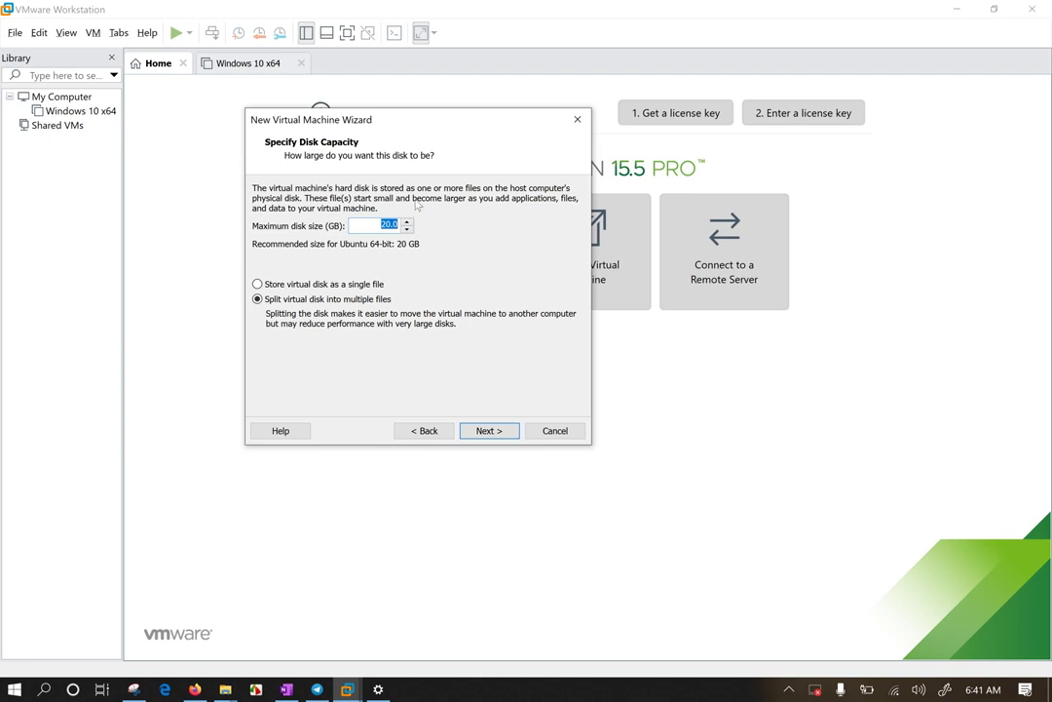
# Step: Leave the disk size at 20.0 GB and store the virtual disk as a single file
pyautogui.click(371, 223)
pyautogui.moveTo(375, 224); pyautogui.dragTo(429, 226)
pyautogui.click(370, 286)
pyautogui.click(367, 300)
pyautogui.click(361, 286)
# Step: Finish creating Kali Linux LAB1 from the summary and select its Memory device entry
pyautogui.click(490, 430)
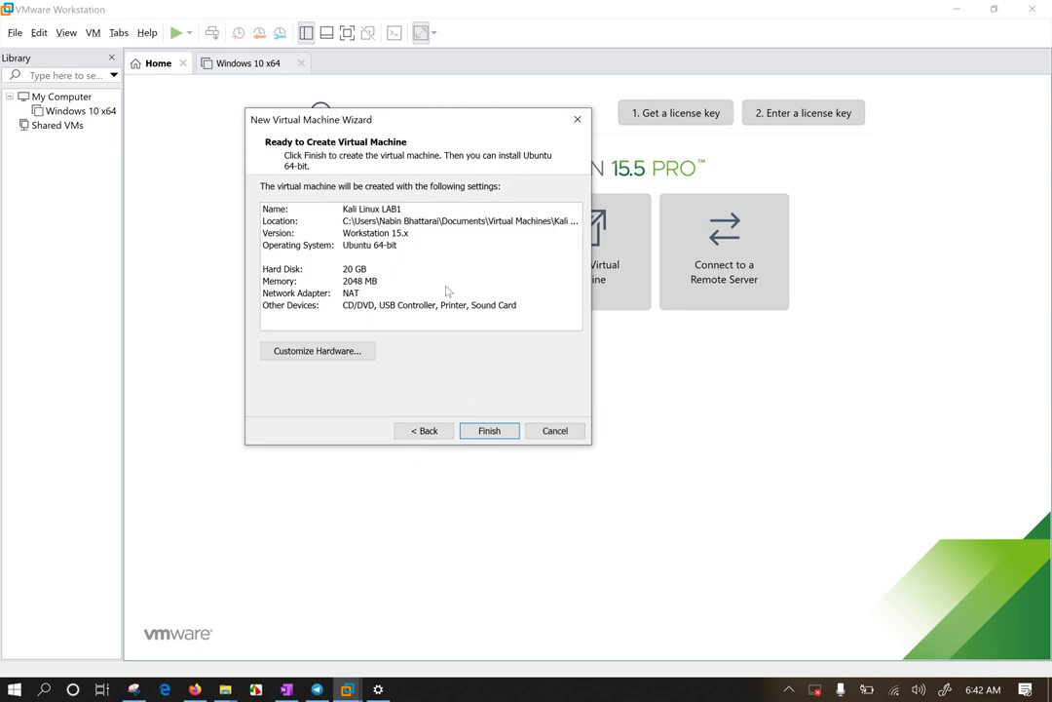
pyautogui.click(493, 430)
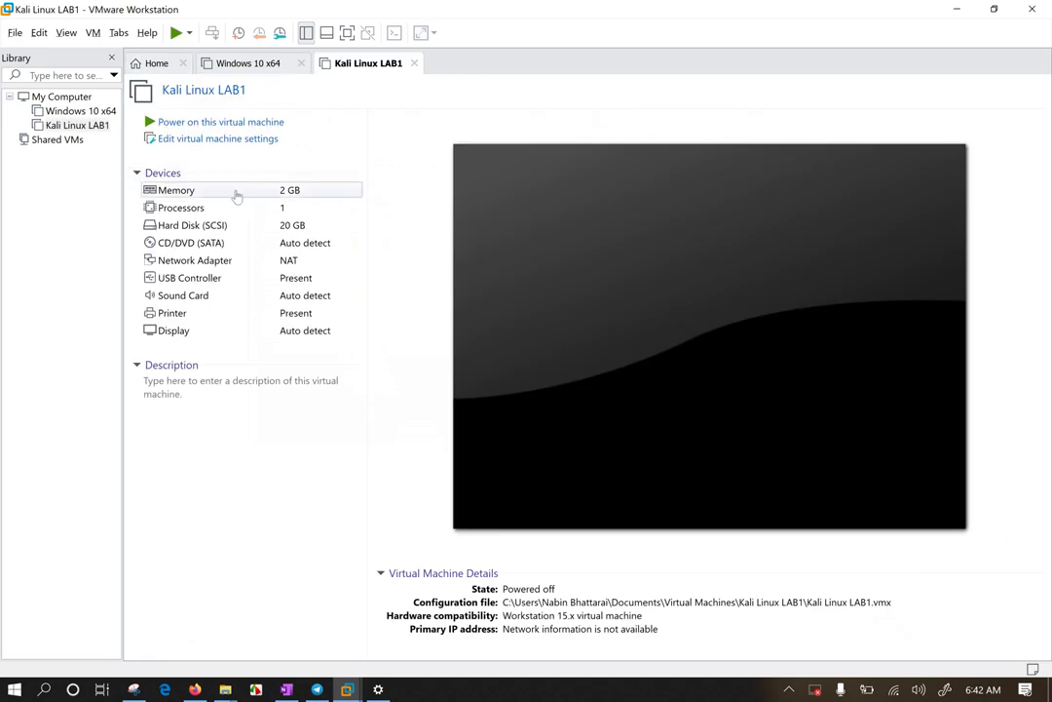
pyautogui.click(236, 193)
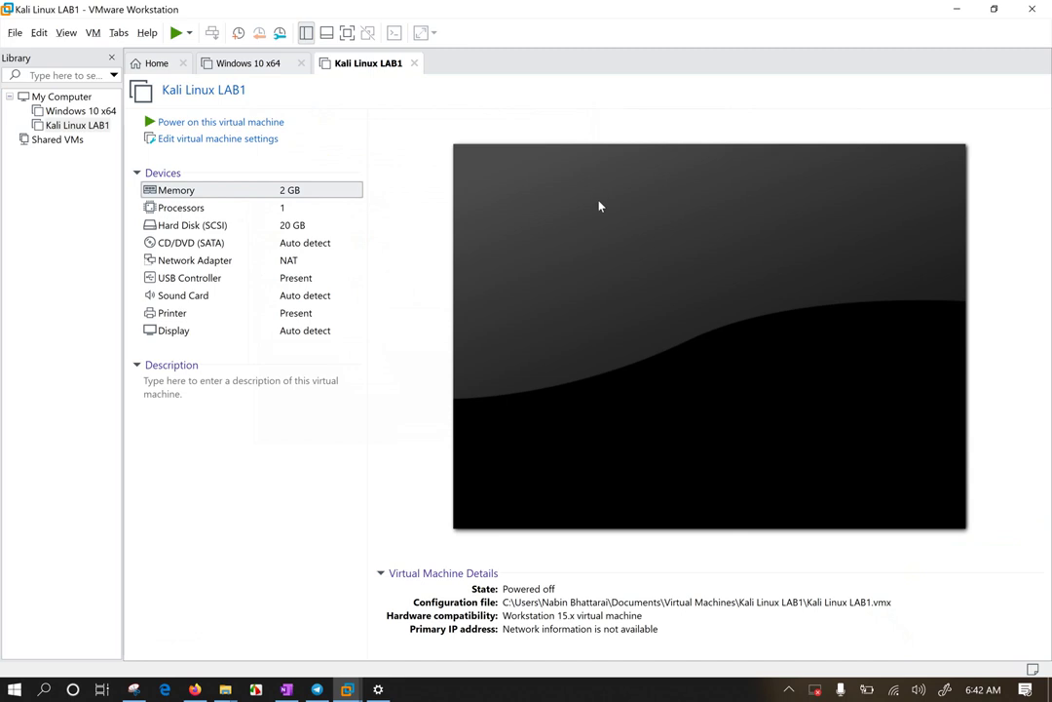
# Step: Raise Kali Linux LAB1's memory from 2 GB to 4392 MB in VM Settings
pyautogui.hotkey('ctrl', 'd')
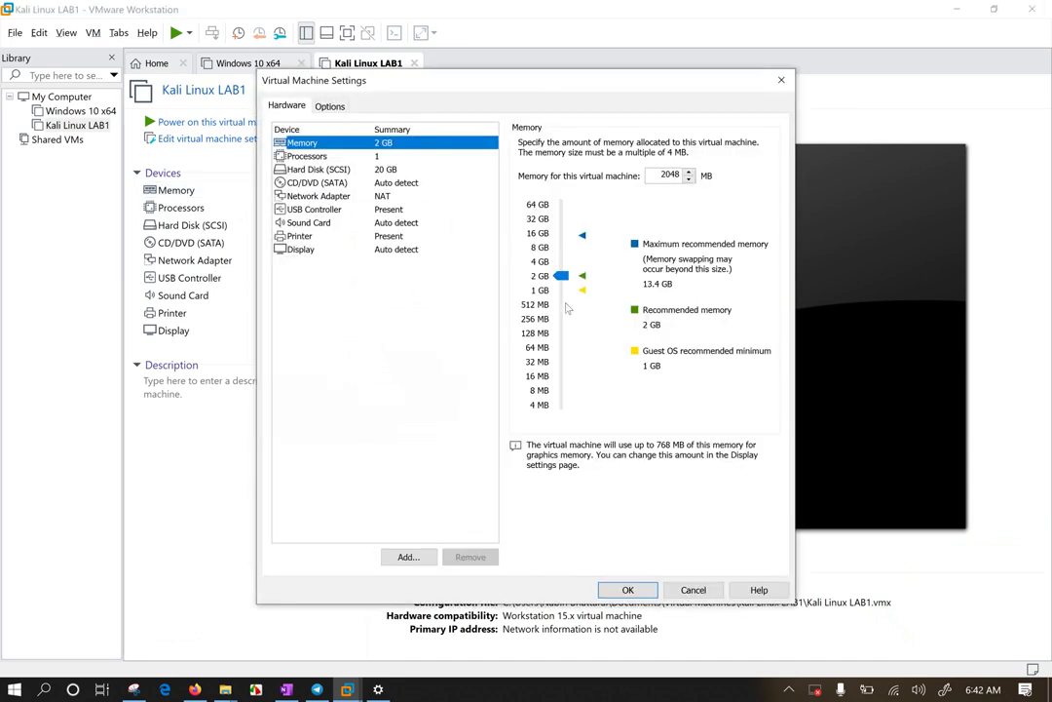
pyautogui.moveTo(562, 280); pyautogui.dragTo(563, 260)
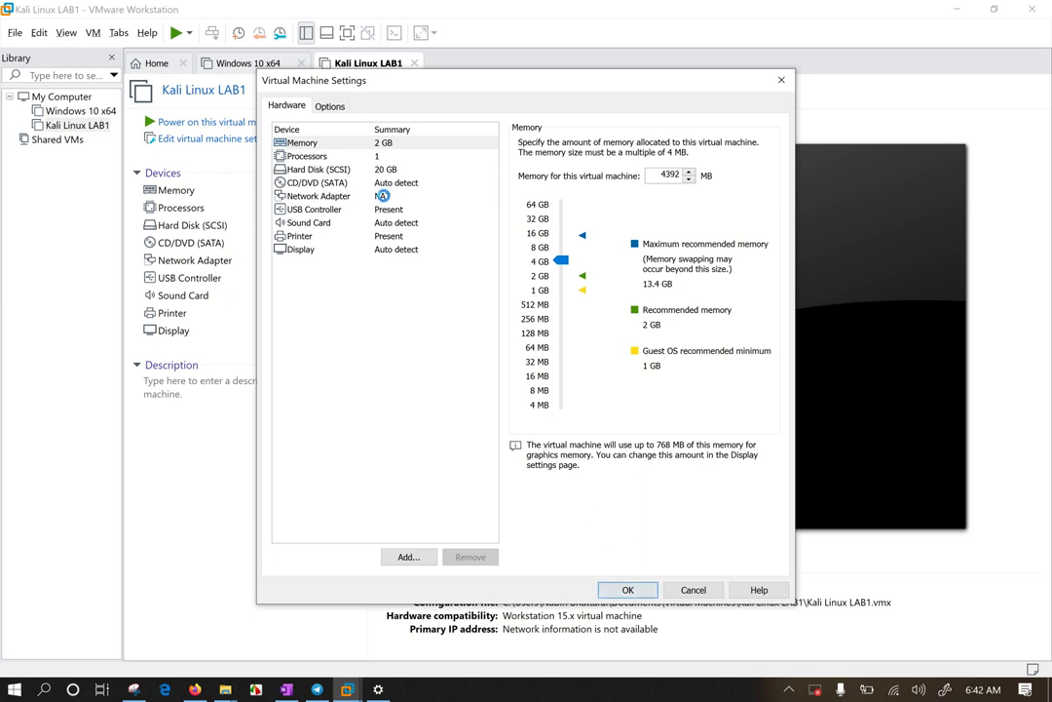
pyautogui.click(385, 198)
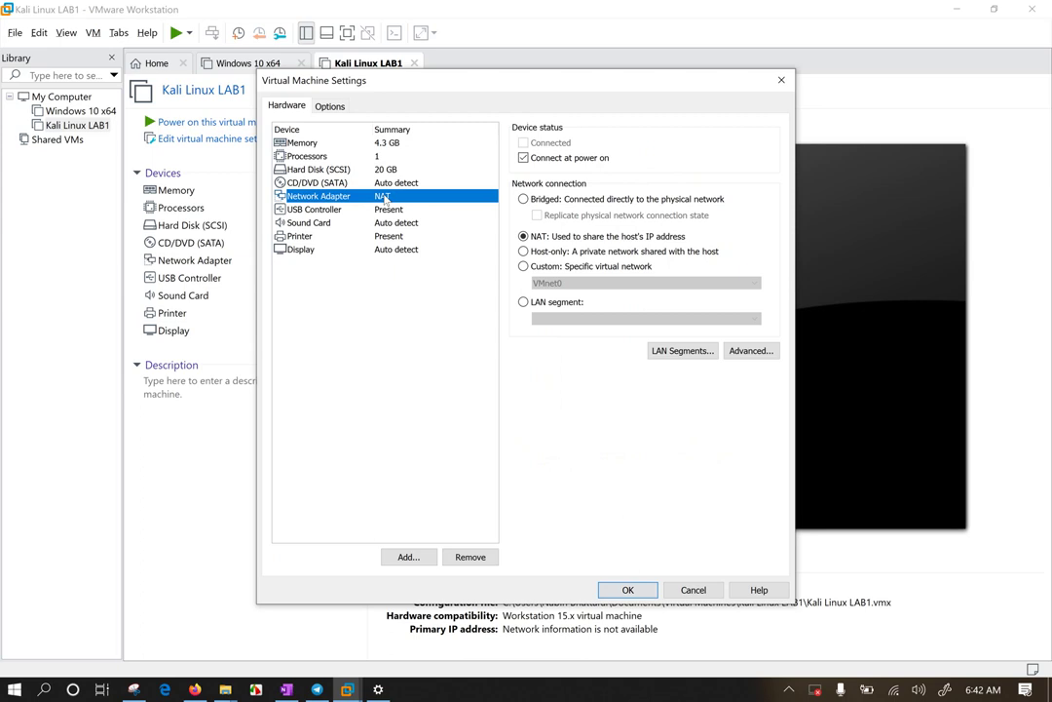
pyautogui.click(399, 145)
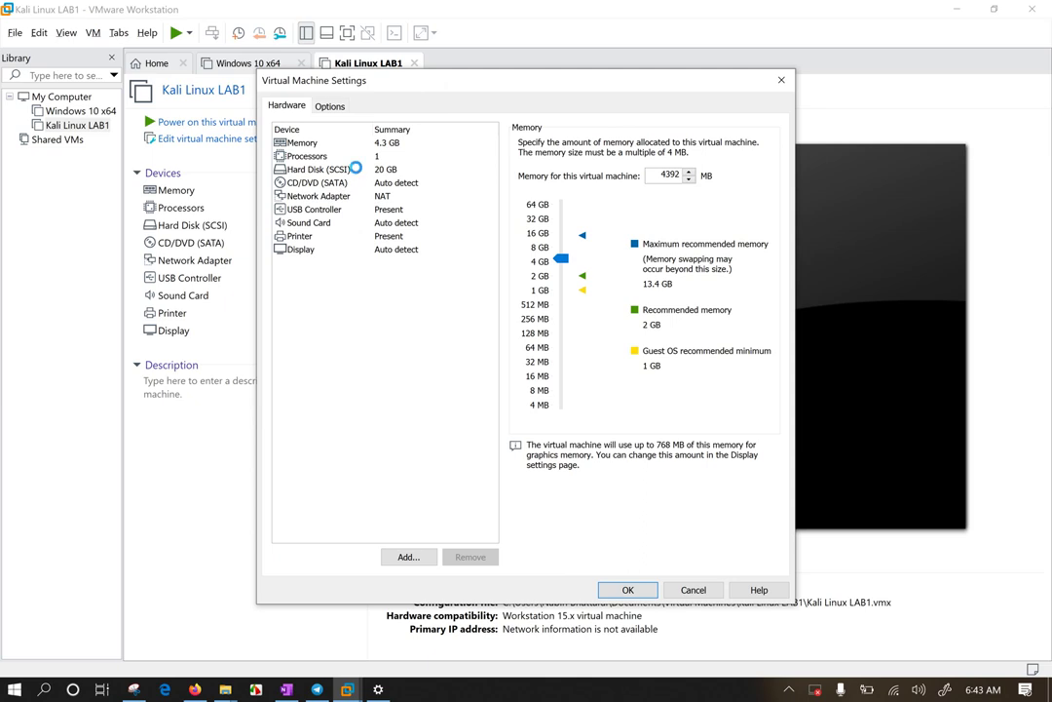
# Step: Set the CD/DVD drive to use an ISO image file
pyautogui.click(356, 171)
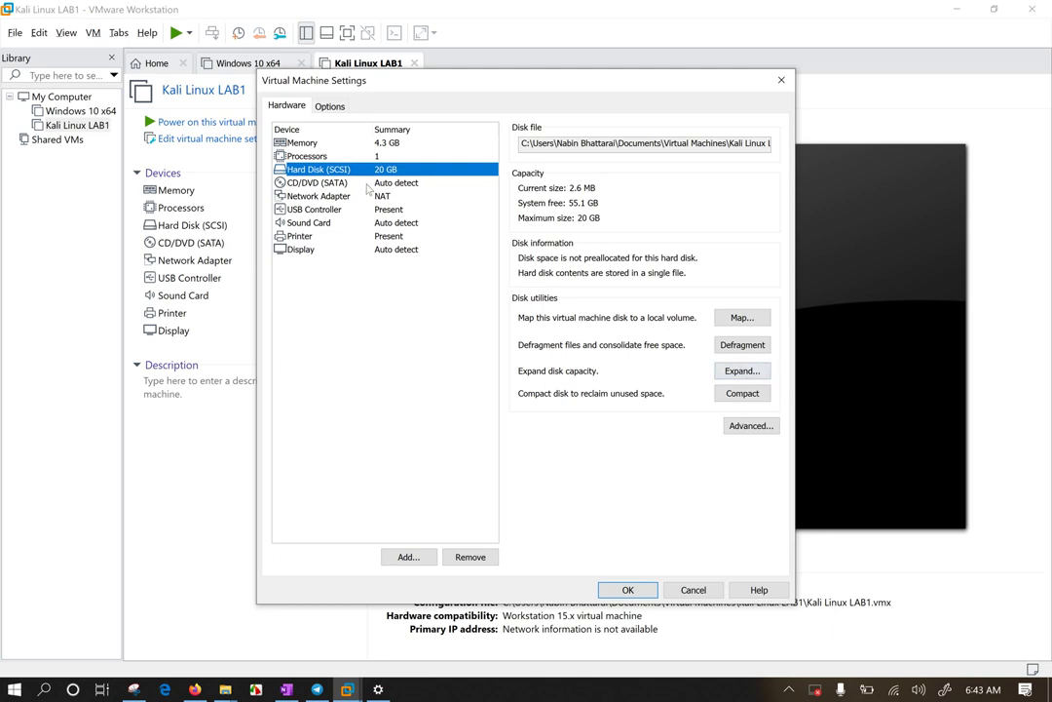
pyautogui.click(366, 184)
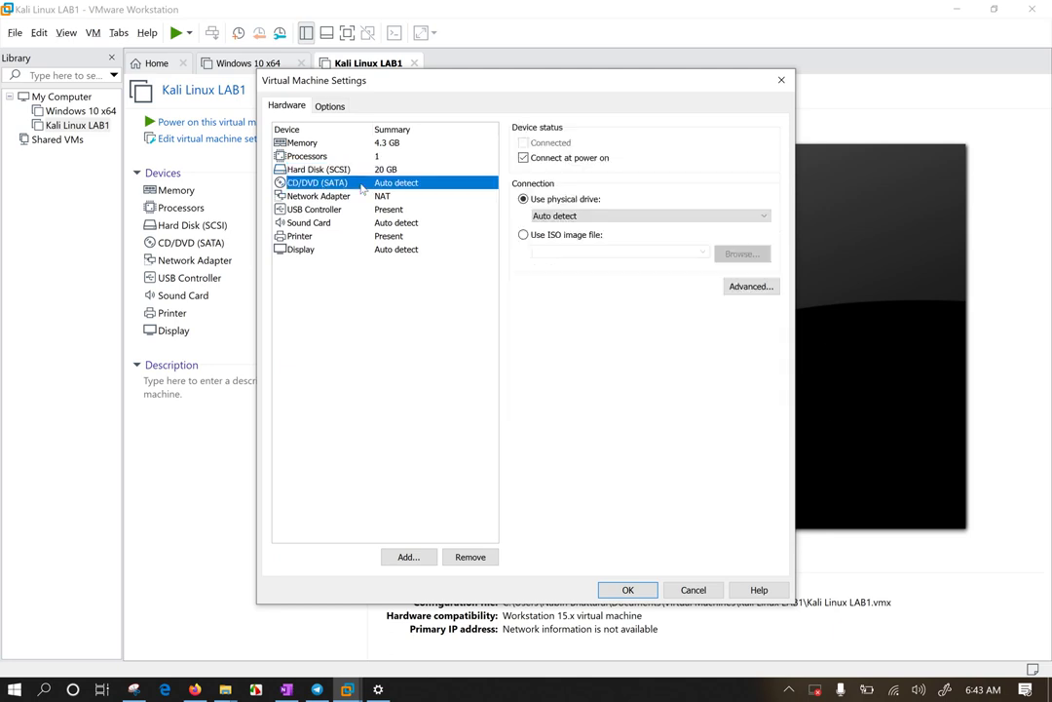
pyautogui.click(546, 234)
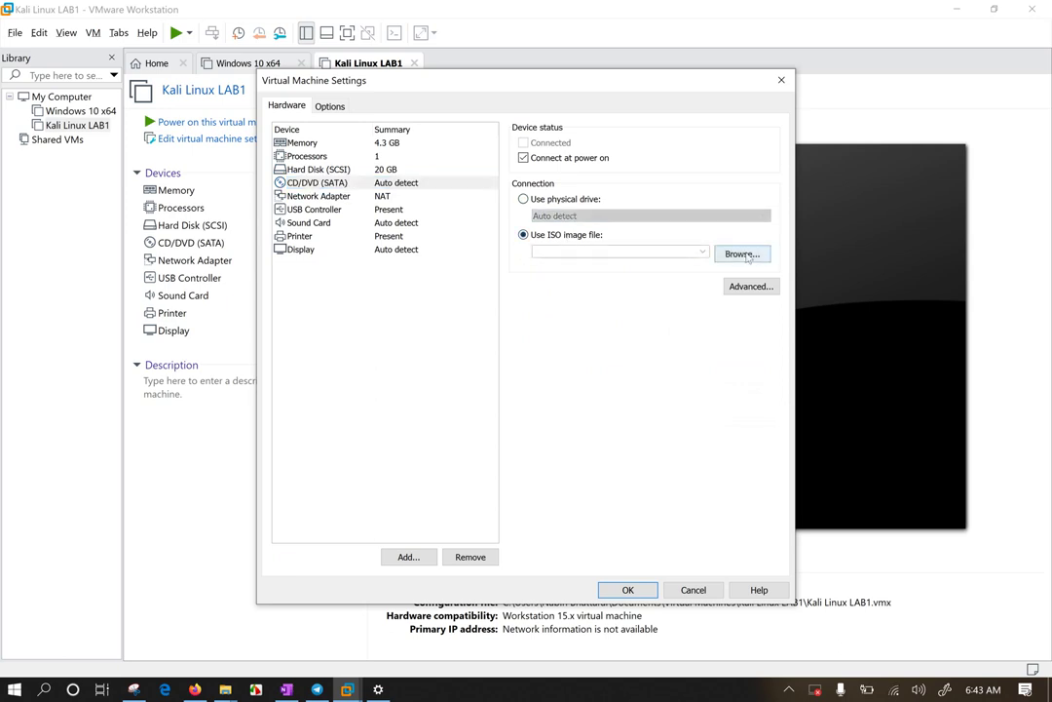
# Step: Choose kali-linux-2018.4-amd64 from the Desktop as the CD/DVD ISO image
pyautogui.click(745, 254)
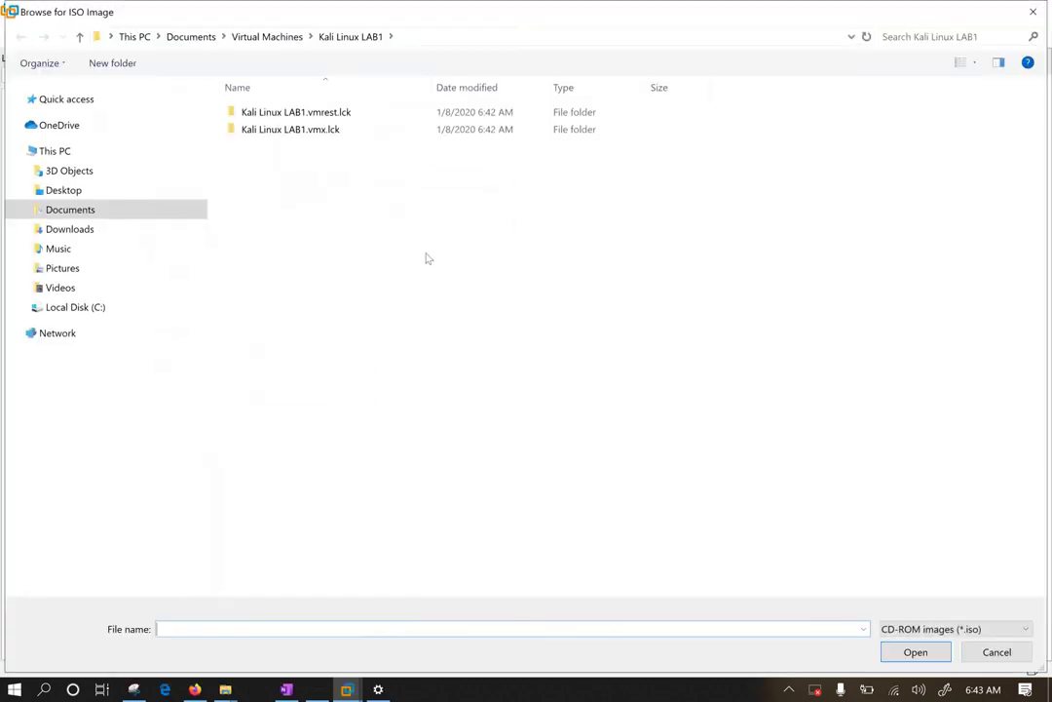
pyautogui.click(78, 192)
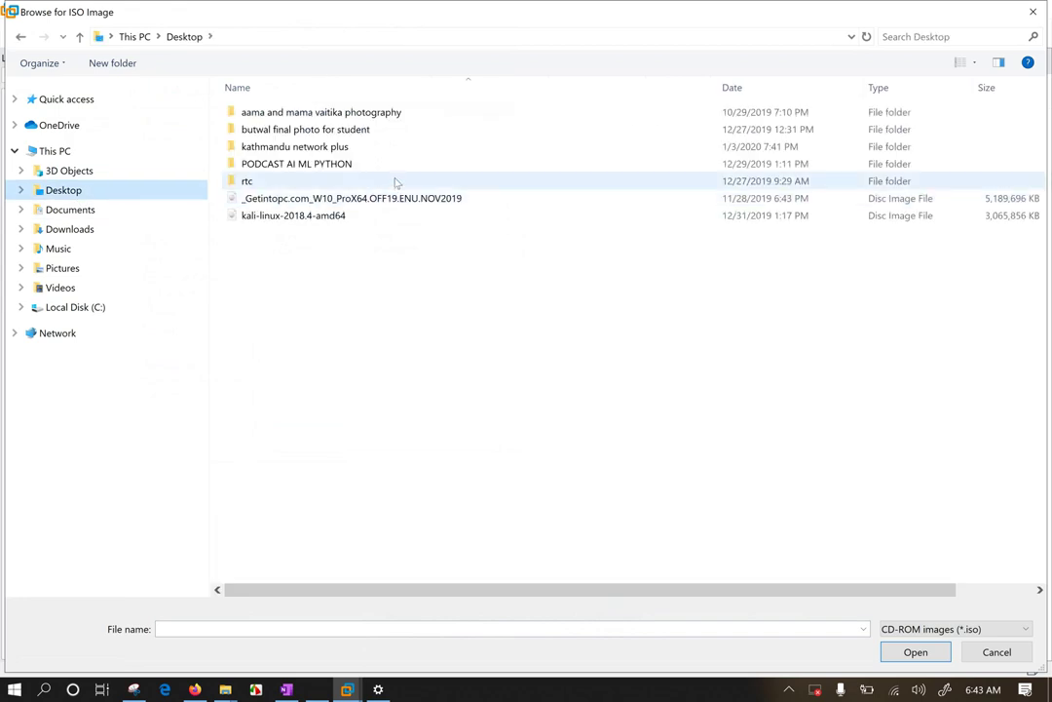
pyautogui.click(309, 216)
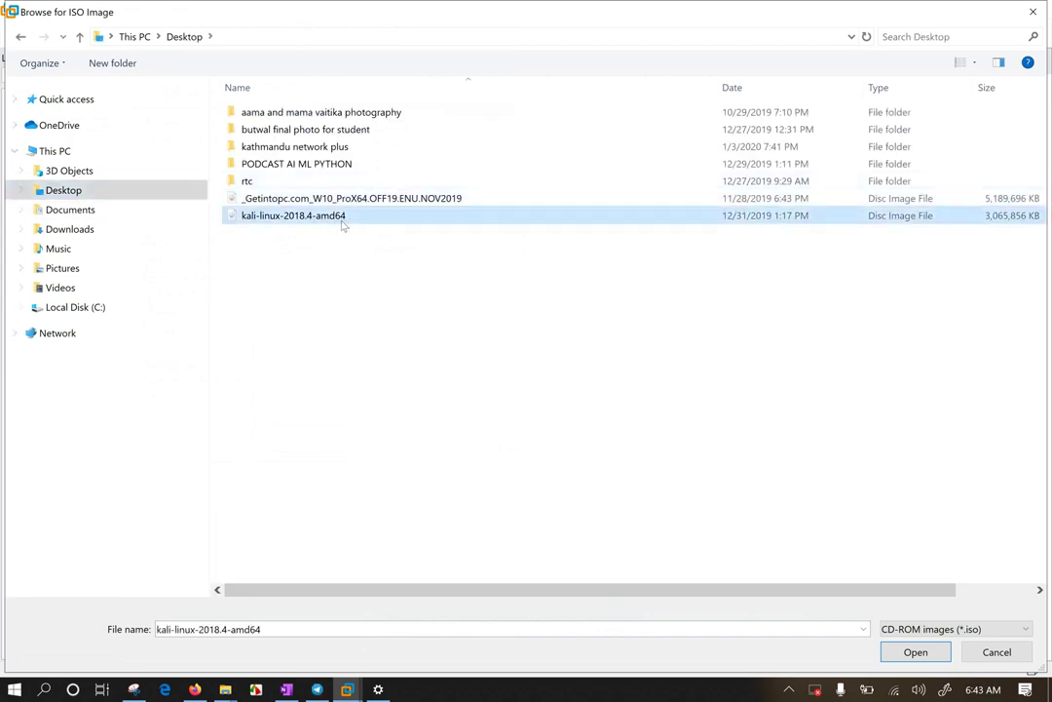
pyautogui.doubleClick(441, 218)
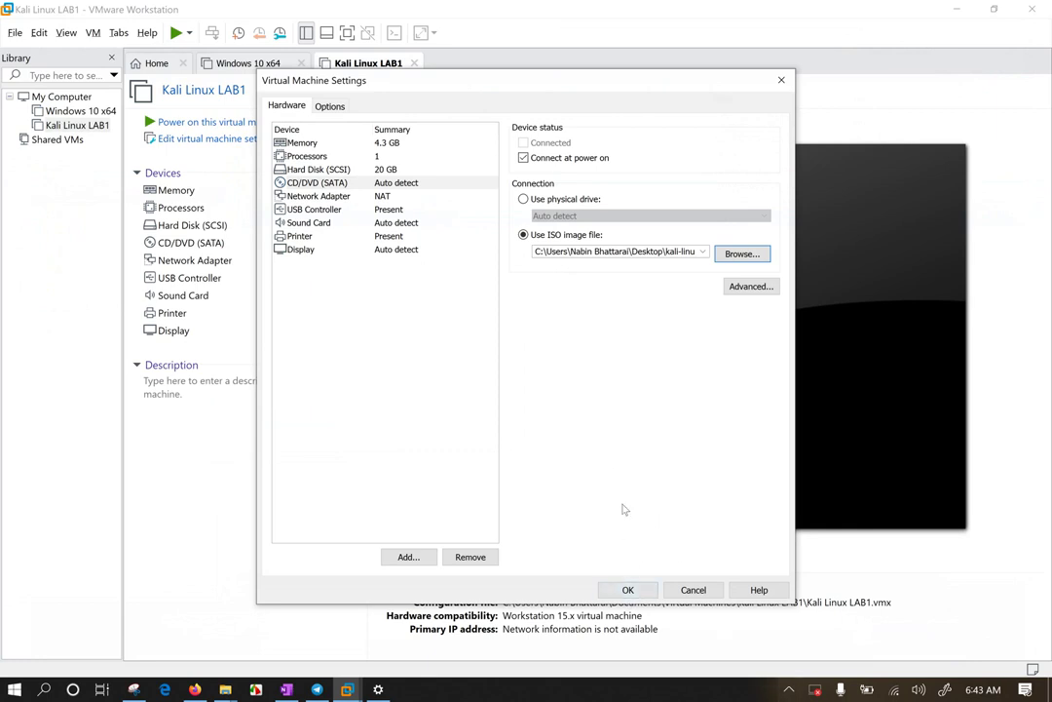
pyautogui.click(554, 199)
pyautogui.click(556, 215)
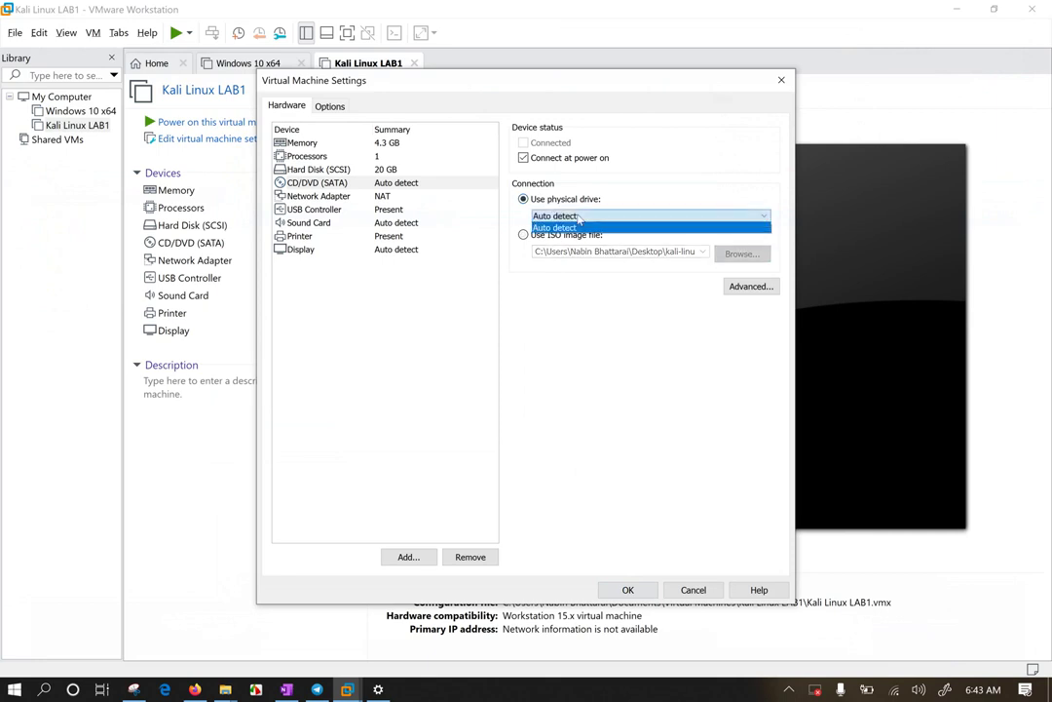
pyautogui.click(584, 400)
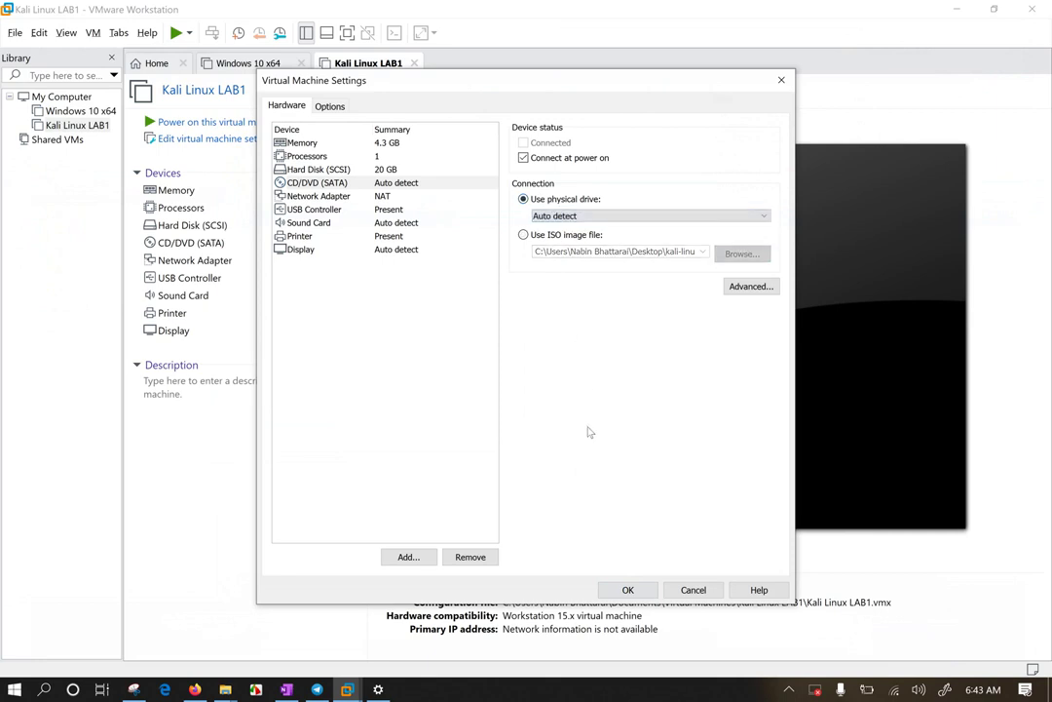
pyautogui.click(551, 235)
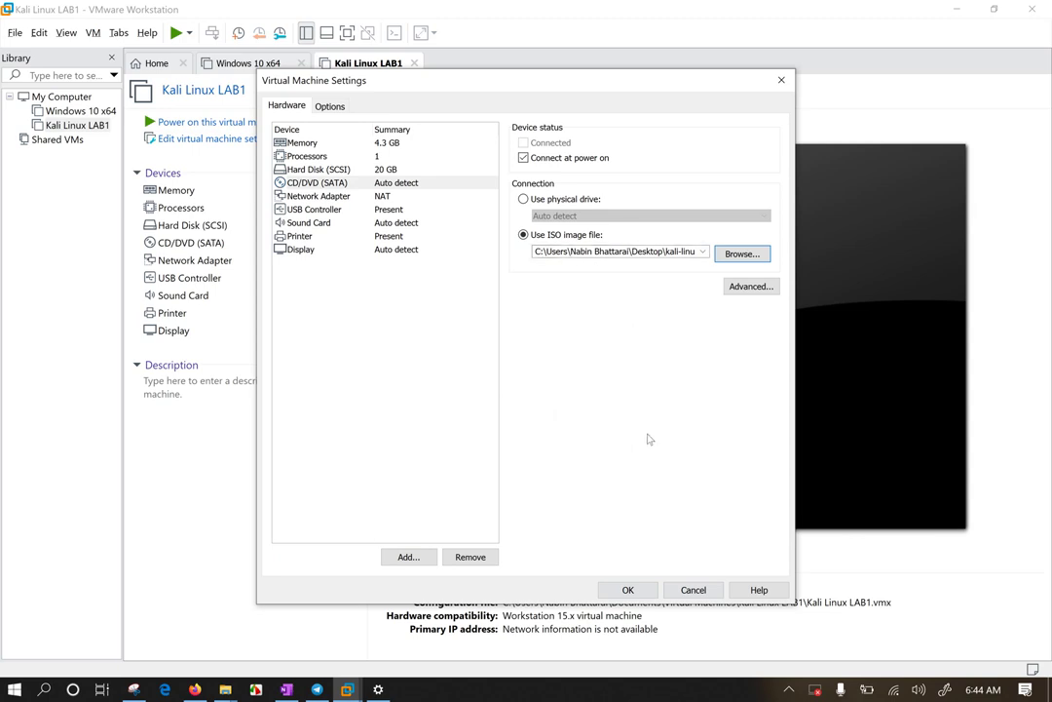
# Step: Save the 4392 MB memory and Kali ISO settings for Kali Linux LAB1
pyautogui.click(636, 594)
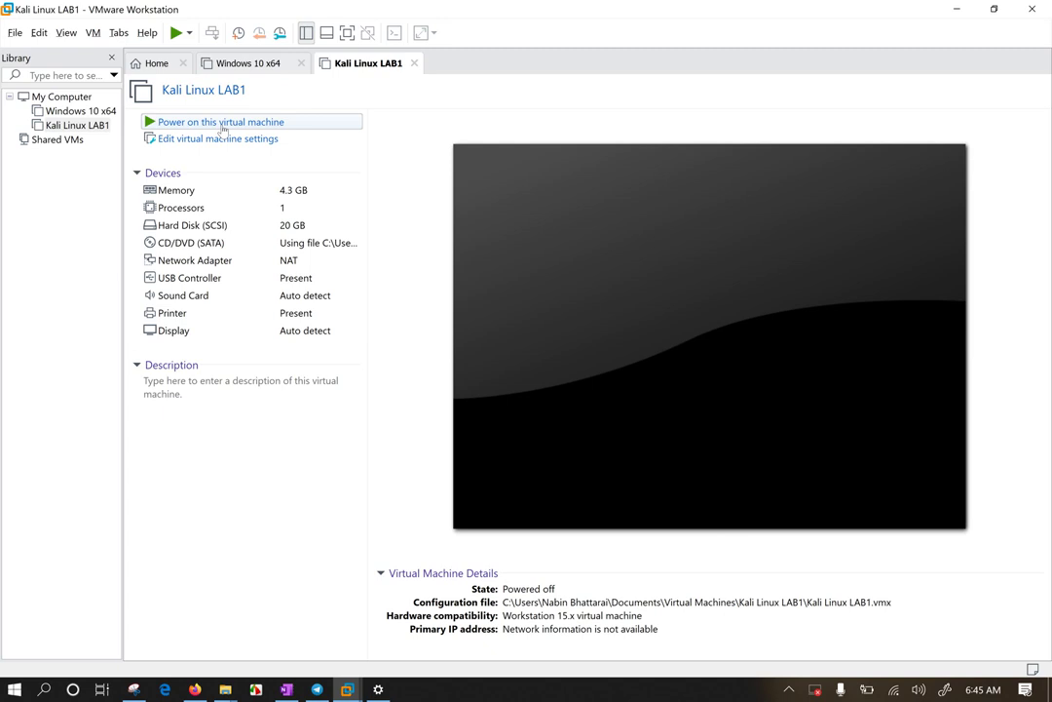
# Step: Power on Kali Linux LAB1, go full screen, then return to the windowed view
pyautogui.click(222, 123)
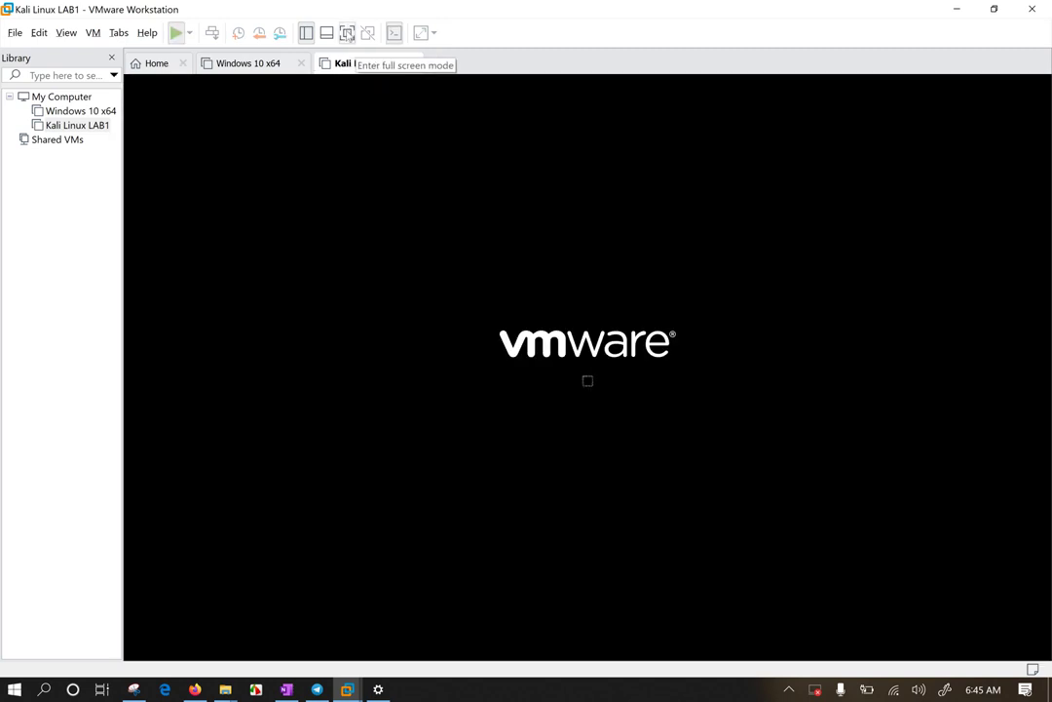
pyautogui.click(347, 36)
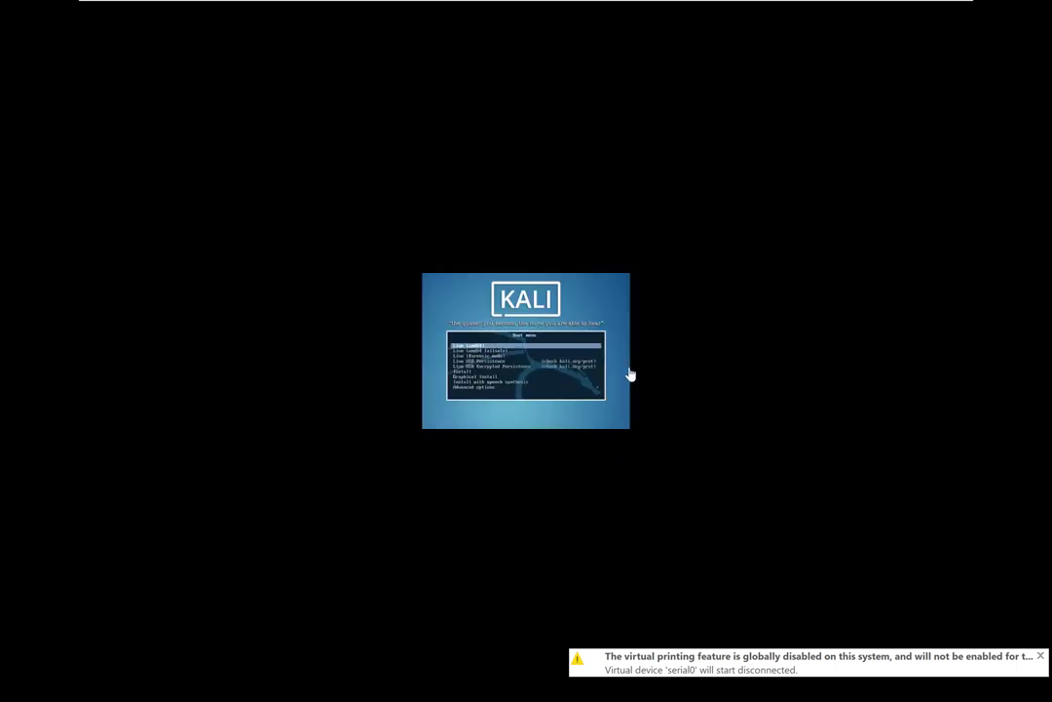
pyautogui.moveTo(563, 6)
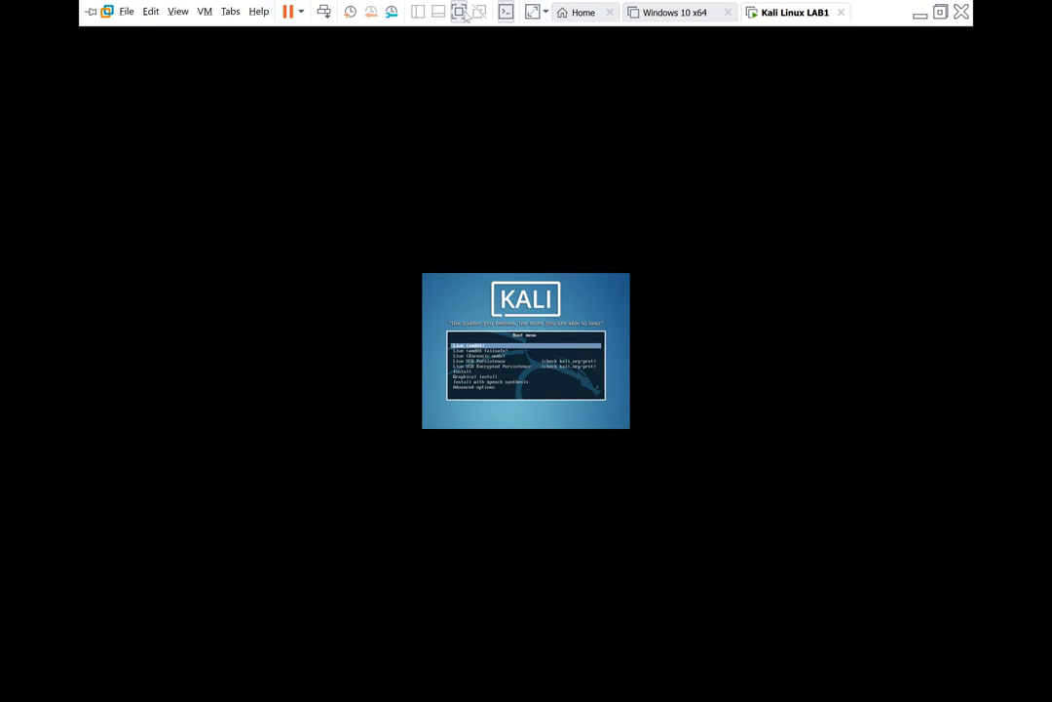
pyautogui.click(941, 12)
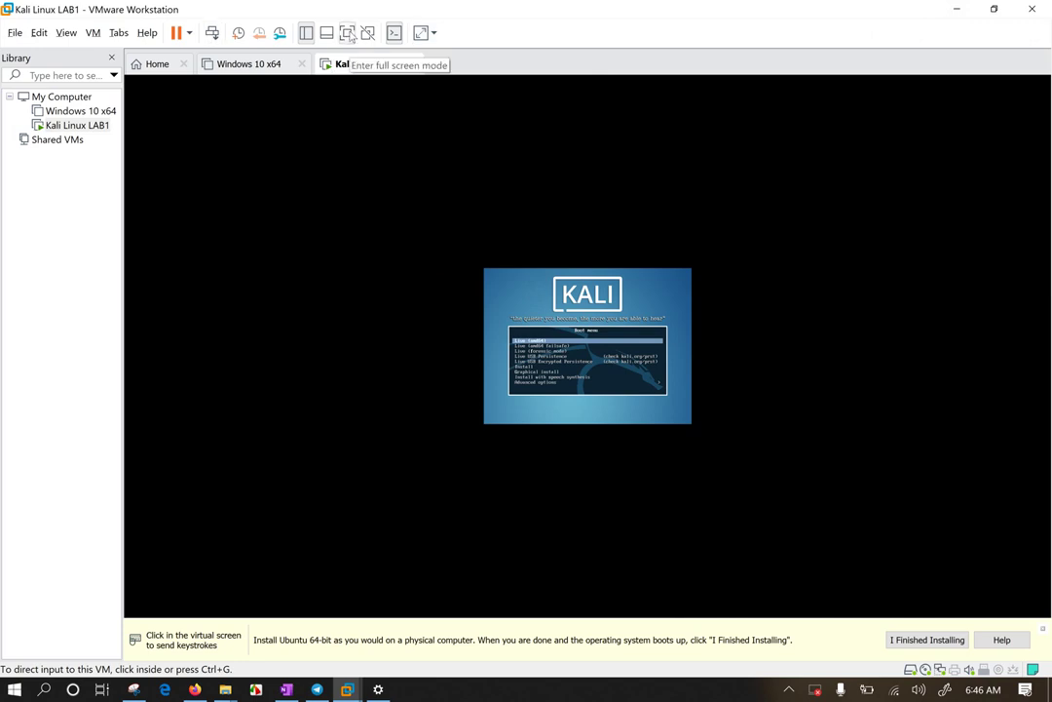
pyautogui.click(68, 34)
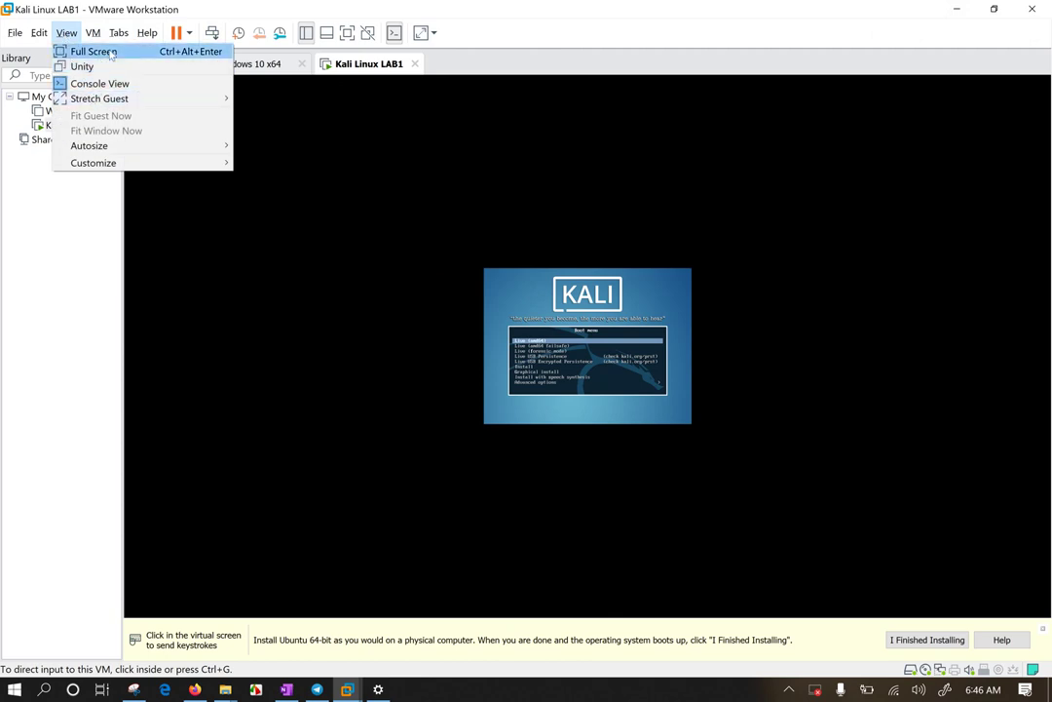
pyautogui.moveTo(141, 145)
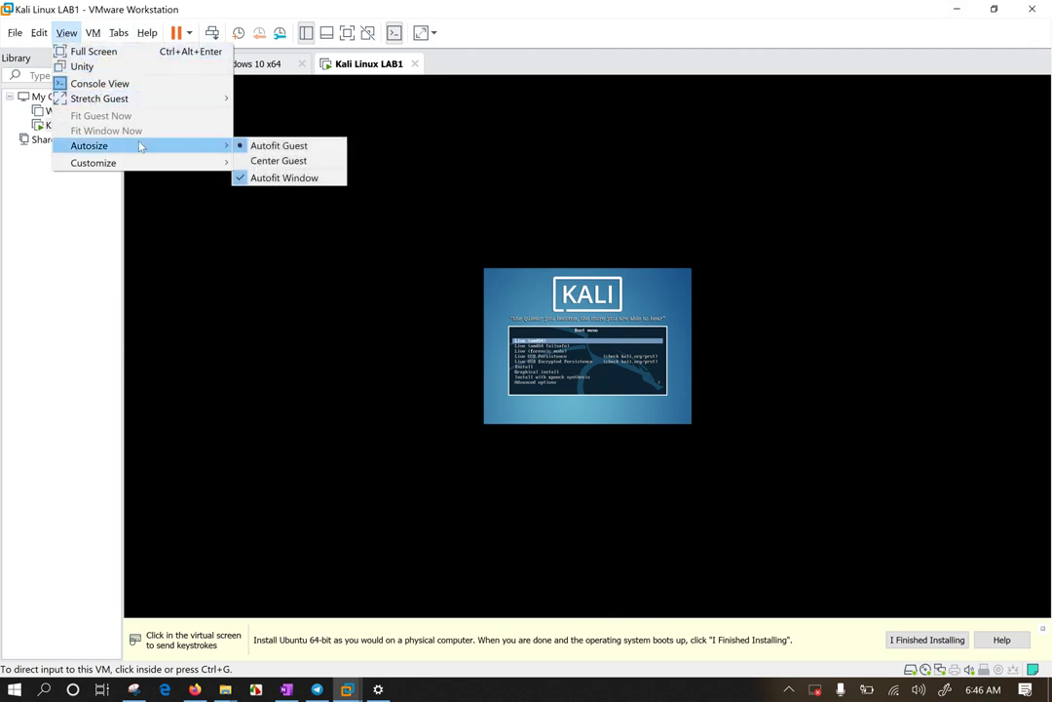
pyautogui.click(279, 162)
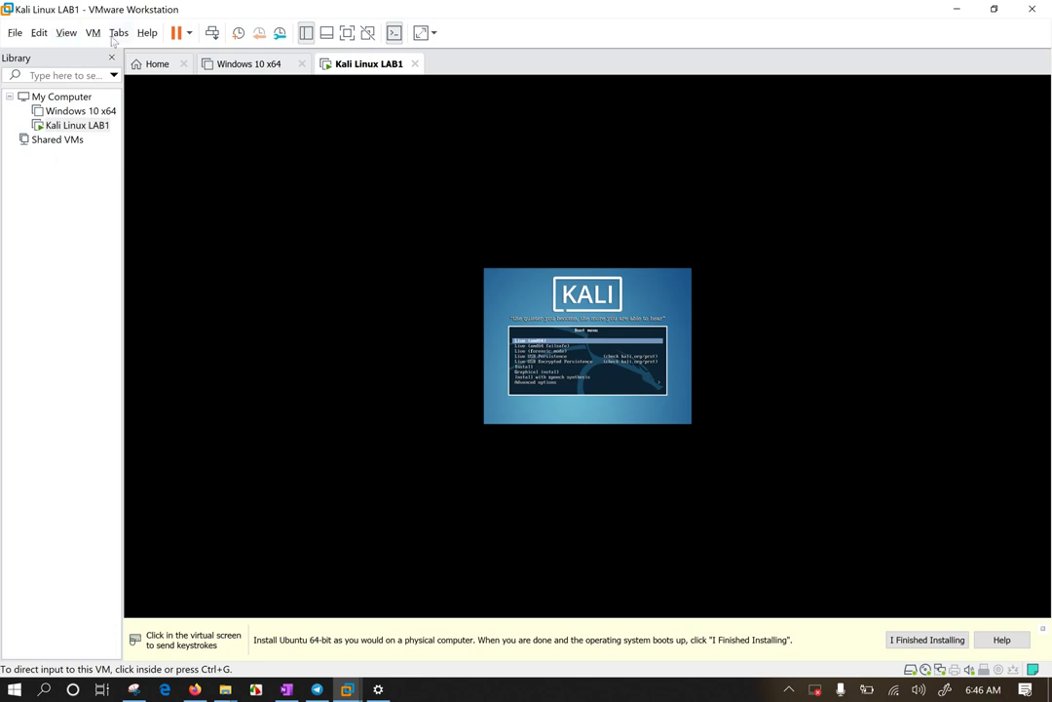
pyautogui.click(66, 32)
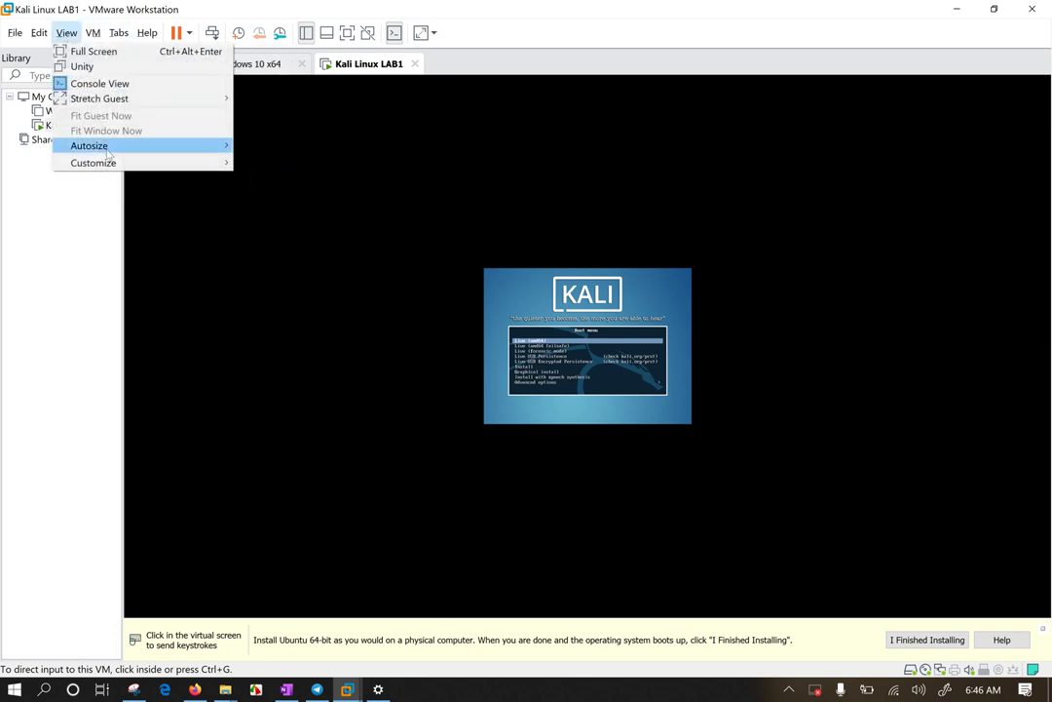
pyautogui.moveTo(209, 148)
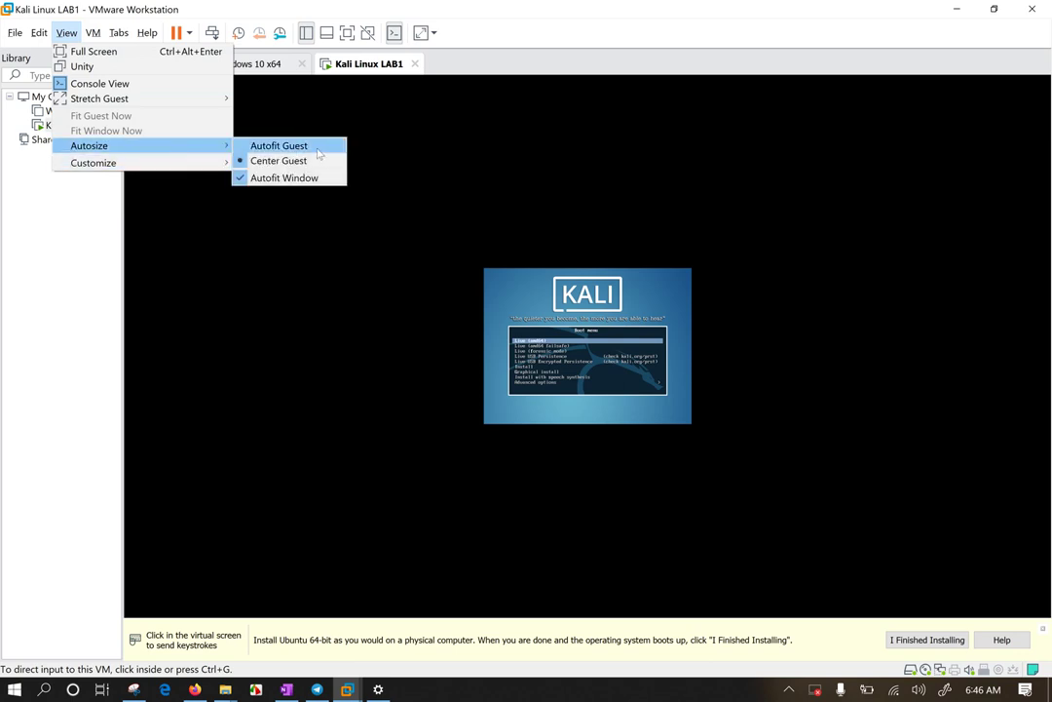
pyautogui.click(318, 153)
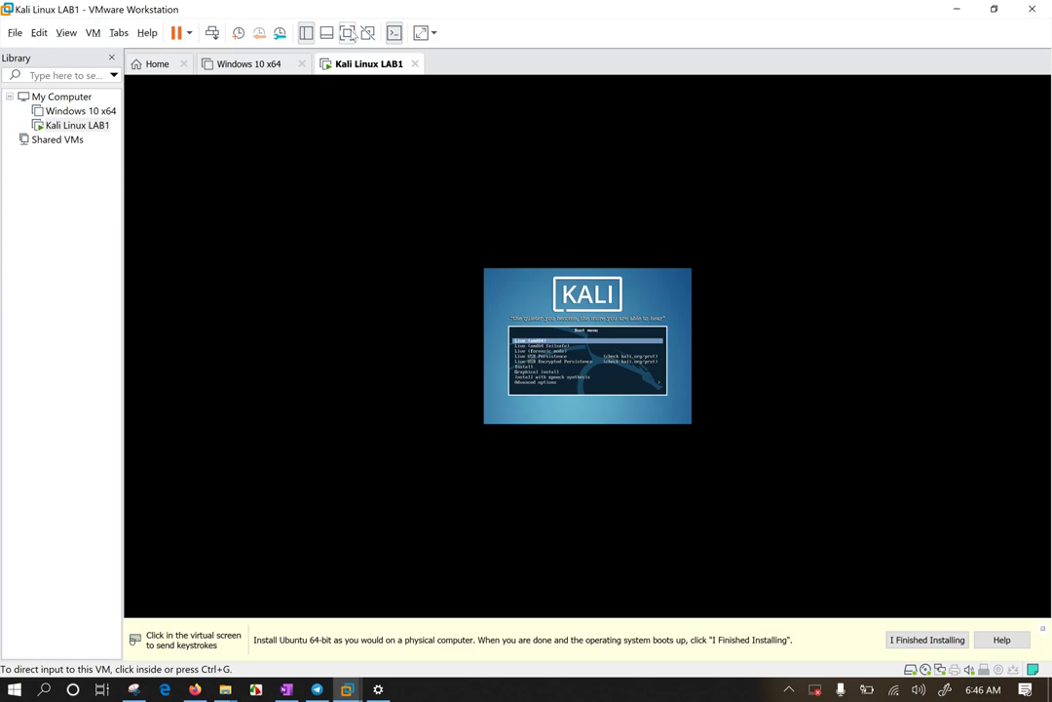
pyautogui.click(347, 32)
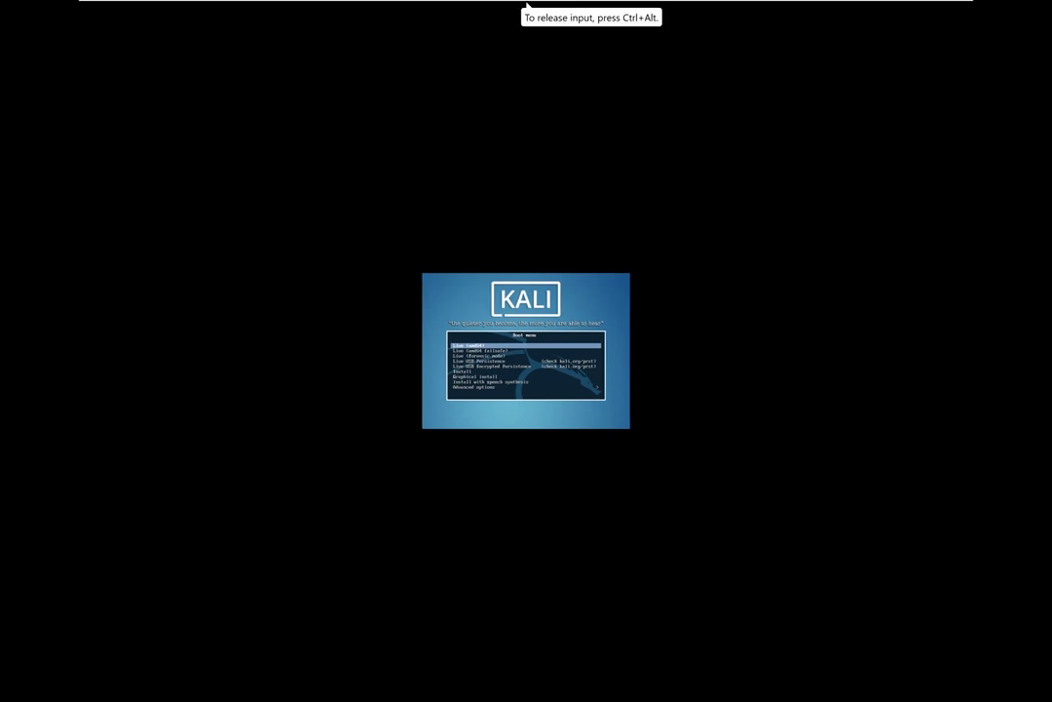
# Step: Release input with Ctrl+Alt and set the guest display to Keep Aspect Ratio Stretch
pyautogui.hotkey('ctrl', 'alt')
pyautogui.moveTo(585, 5)
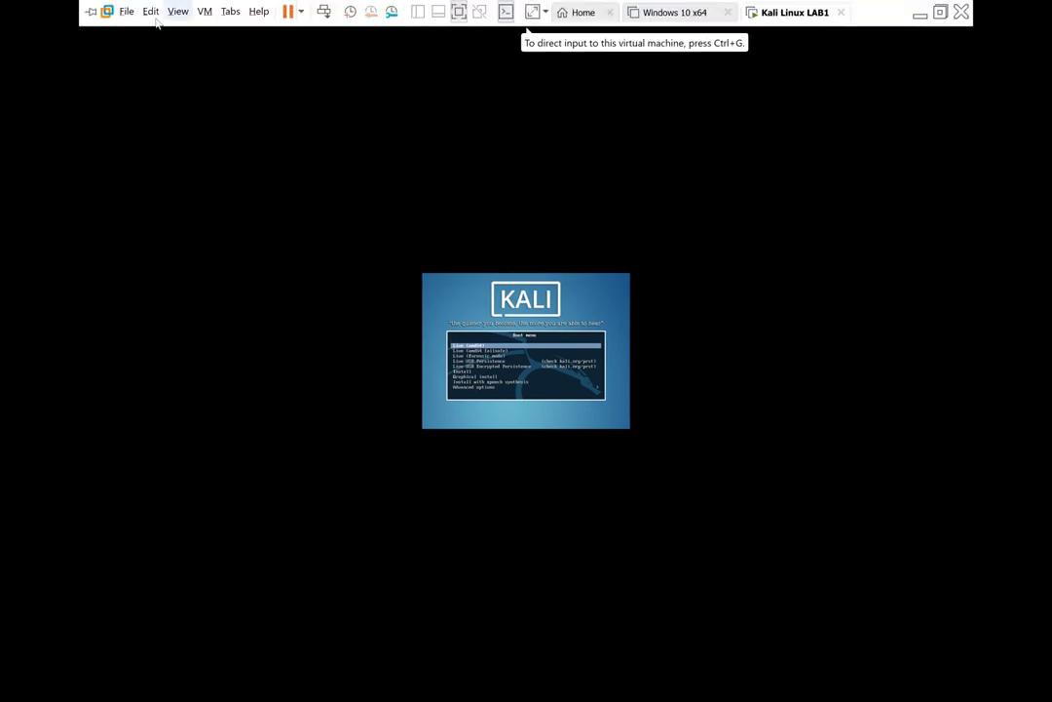
pyautogui.click(177, 10)
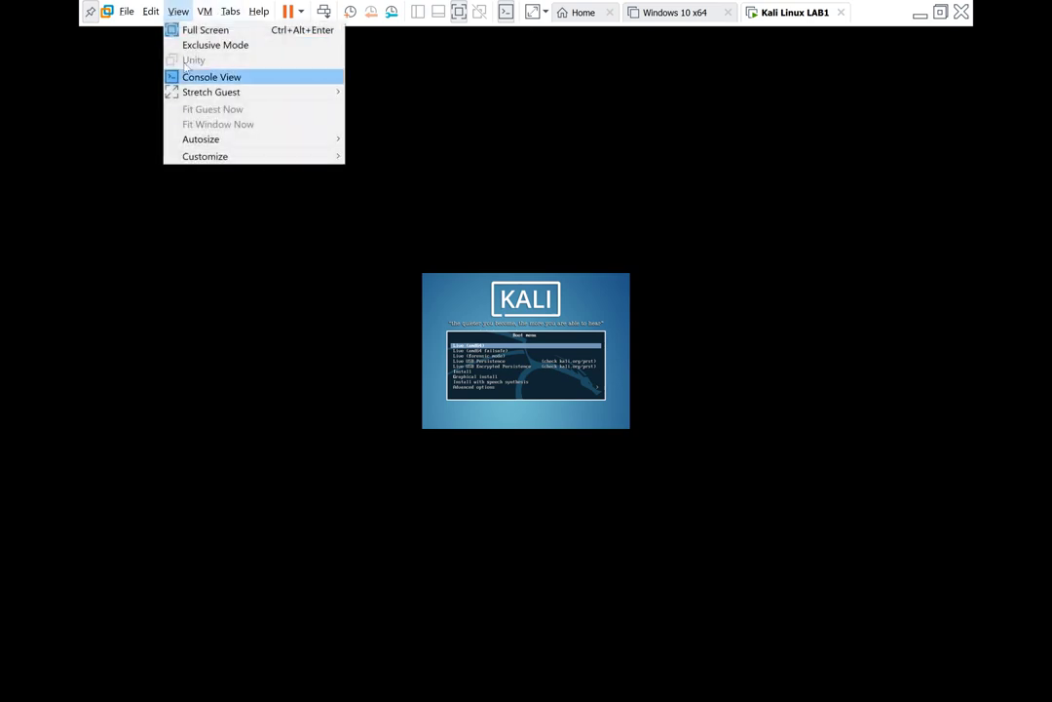
pyautogui.moveTo(227, 92)
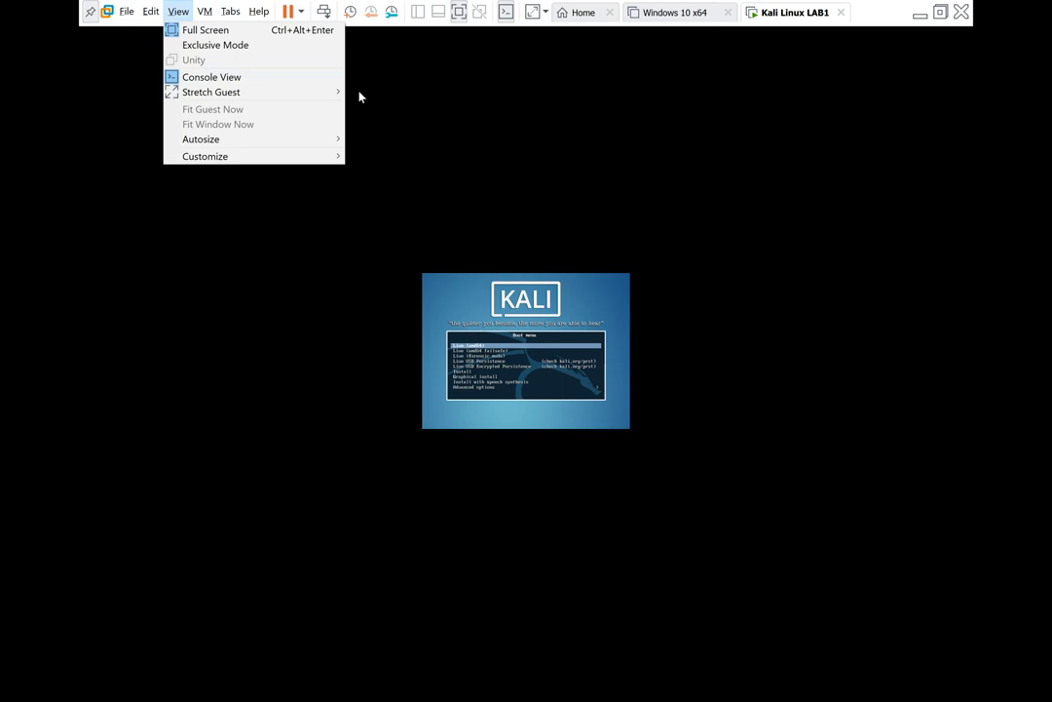
pyautogui.click(372, 93)
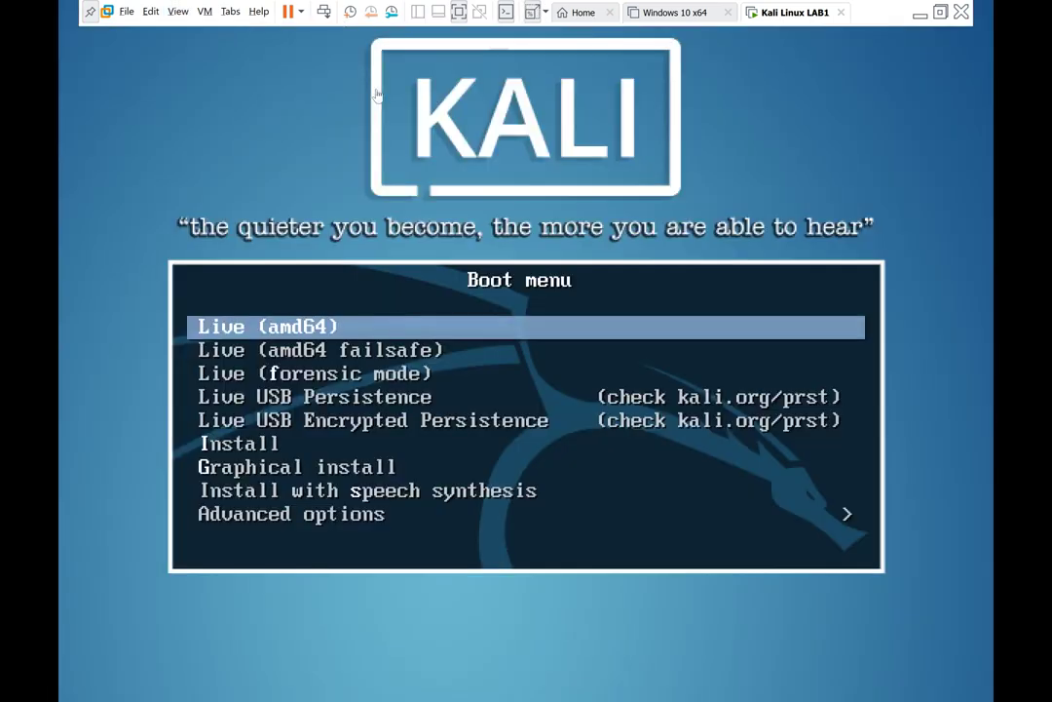
# Step: Move the boot menu highlight down and back to Live (amd64)
pyautogui.click(629, 303)
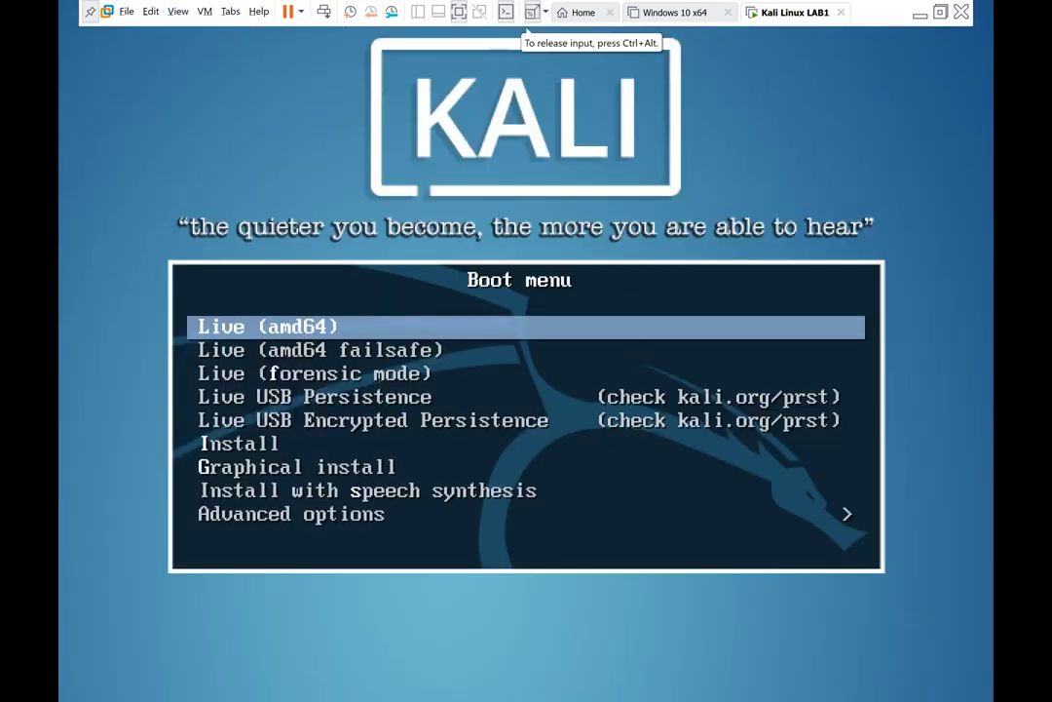
pyautogui.press('Down')
pyautogui.press('Up')
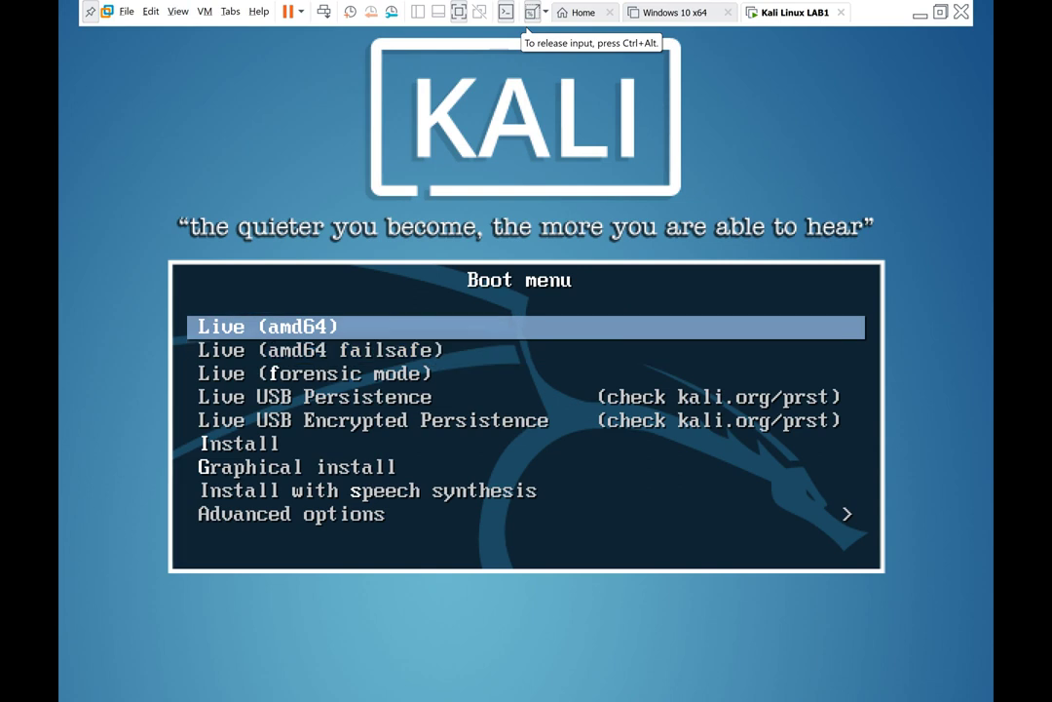
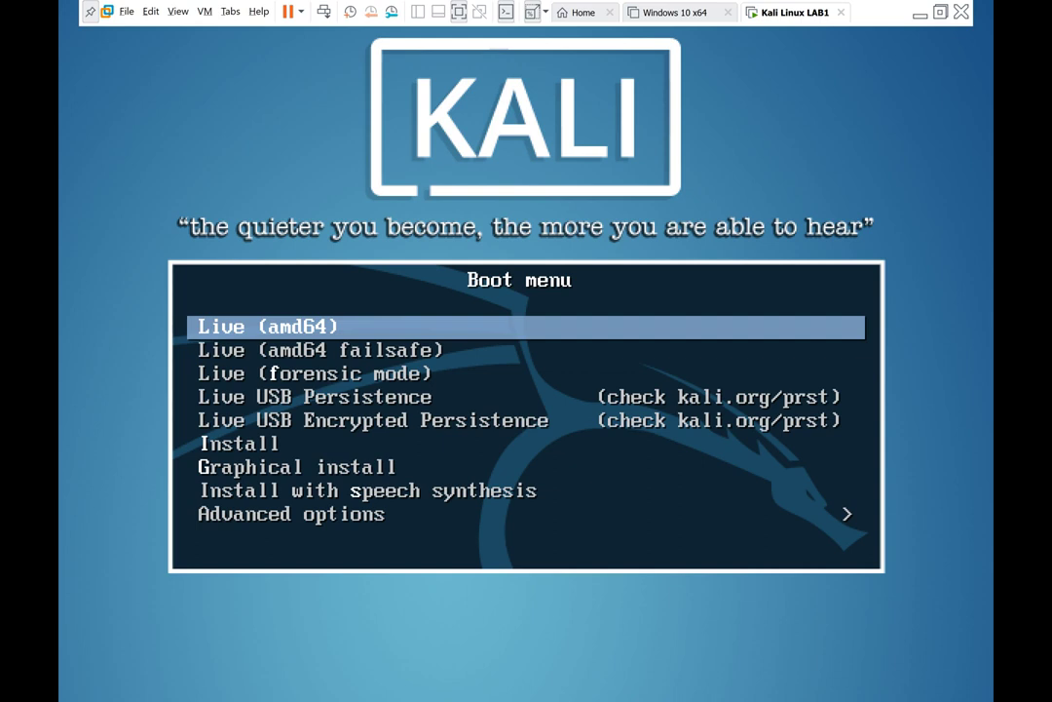
# Step: Boot the Kali VM using the standard Live (amd64) entry rather than the failsafe option
pyautogui.press('Down')
pyautogui.press('Up')
pyautogui.press('Return')
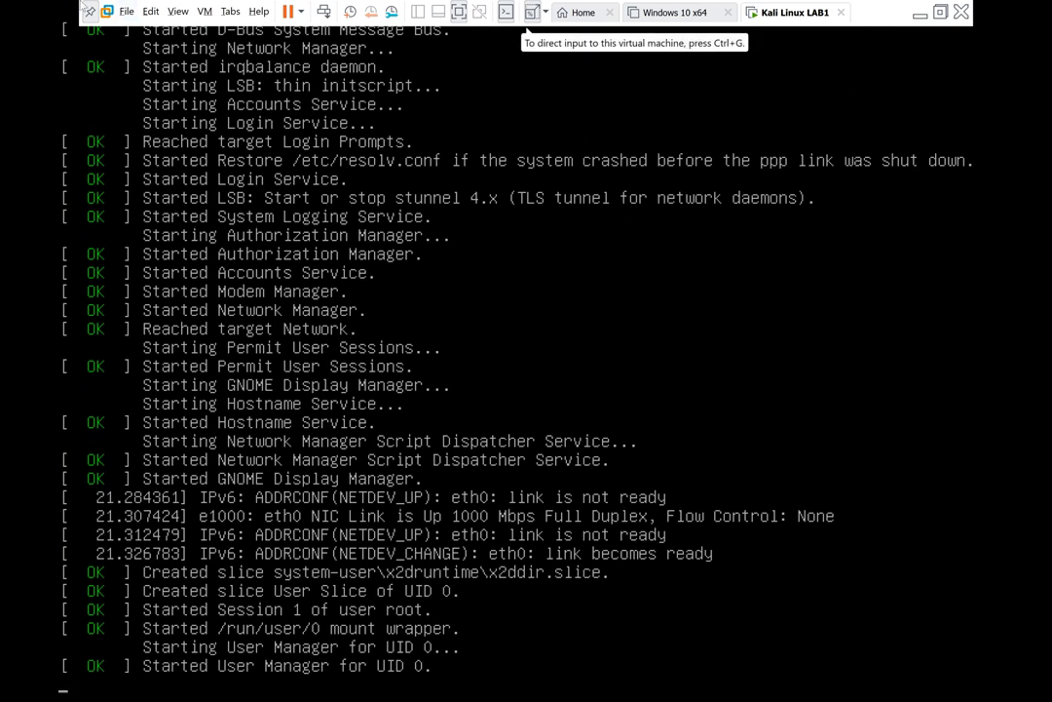
pyautogui.click(177, 11)
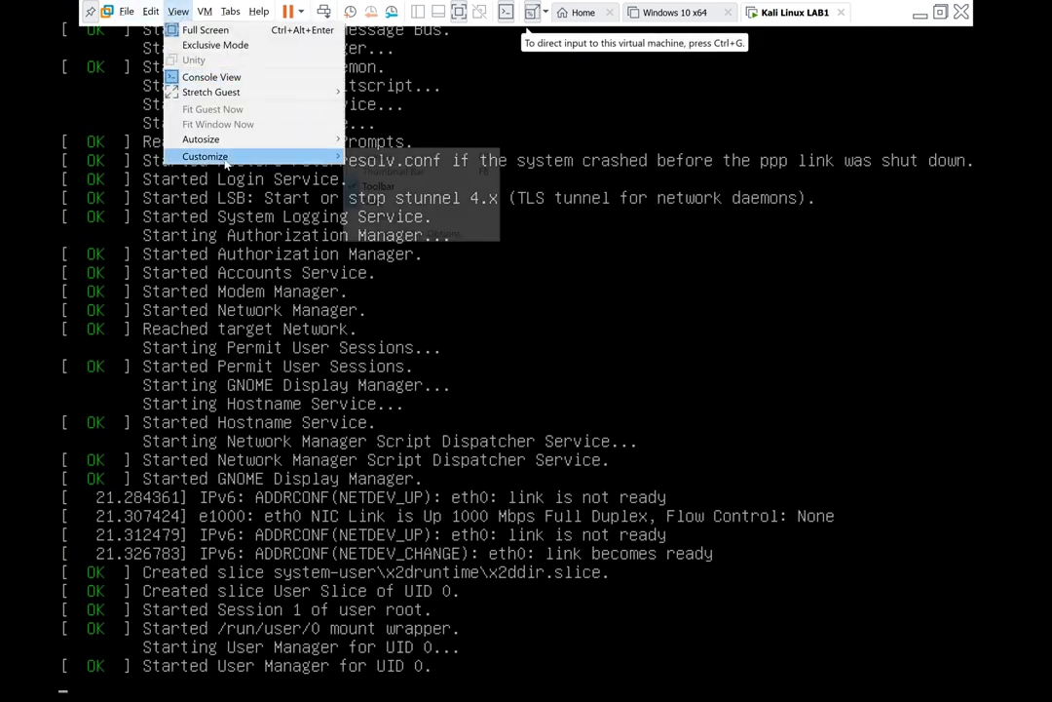
pyautogui.moveTo(225, 146)
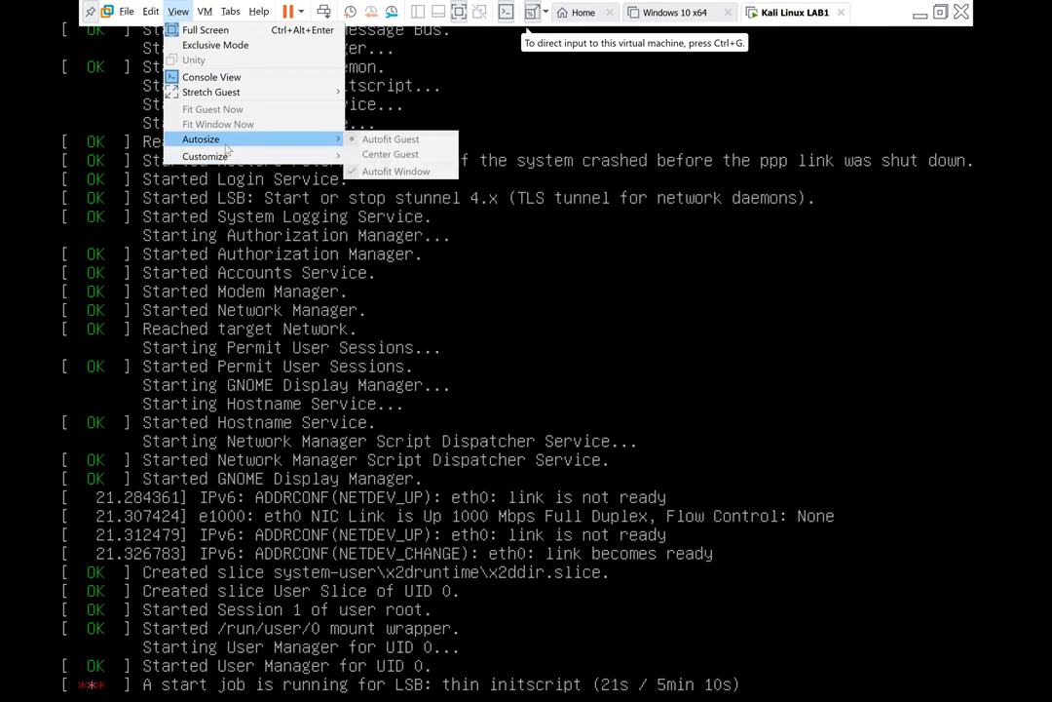
pyautogui.moveTo(207, 95)
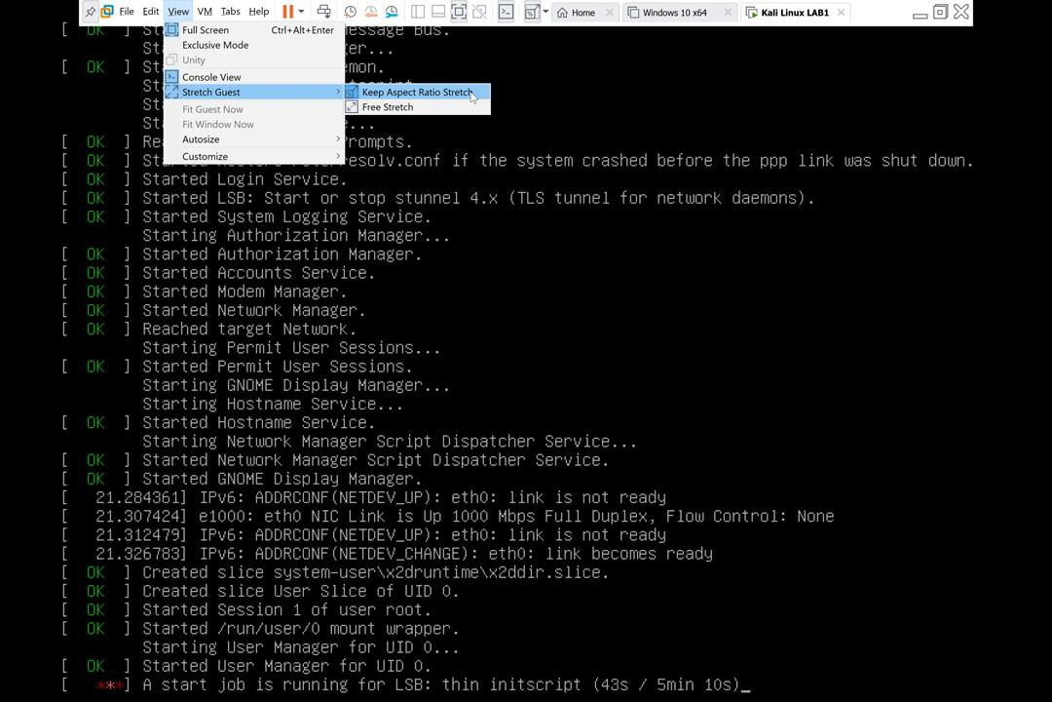
pyautogui.click(881, 21)
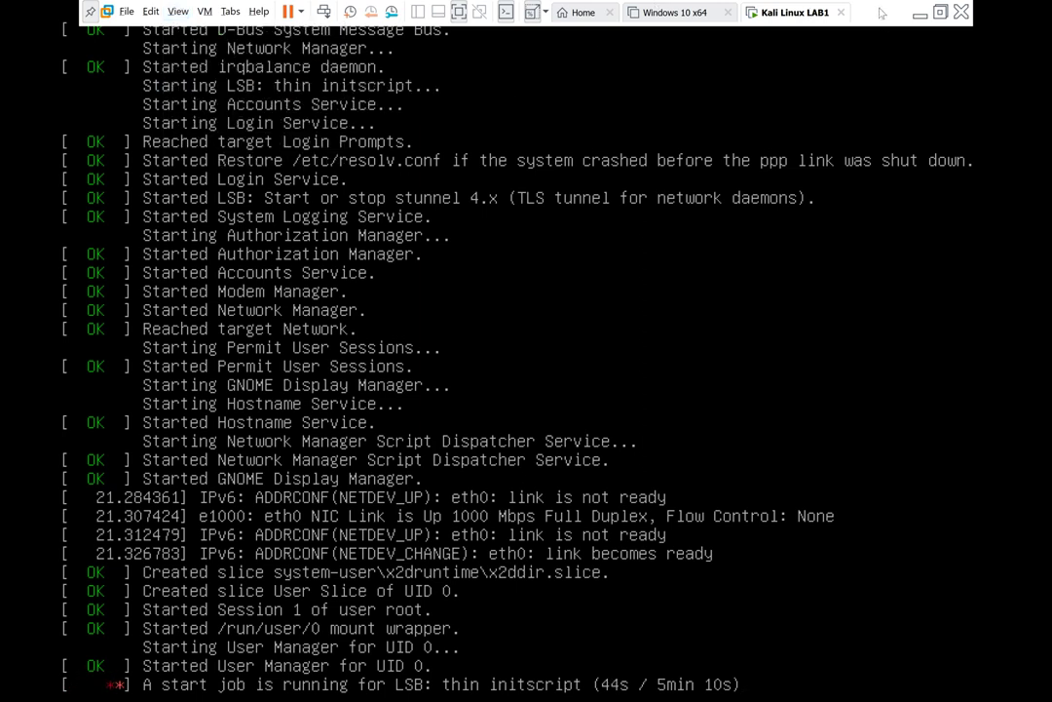
pyautogui.hotkey('ctrl', 'alt', 'Return')
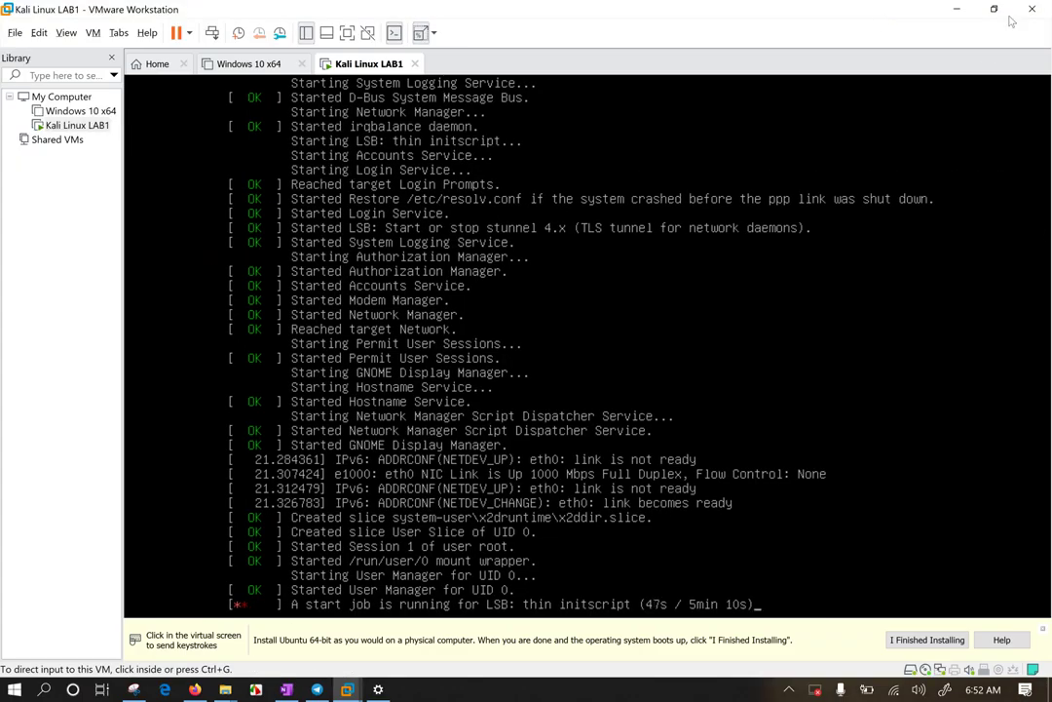
pyautogui.click(353, 34)
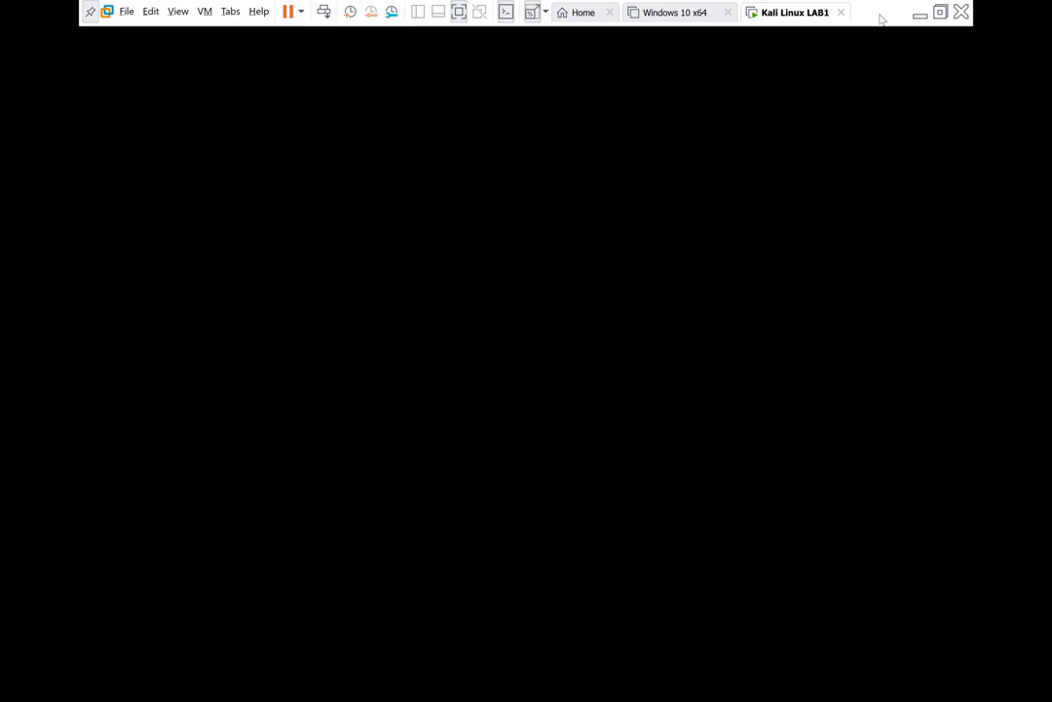
# Step: Capture input in the Kali guest and unpin the full-screen toolbar while the desktop loads
pyautogui.click(451, 336)
pyautogui.click(90, 12)
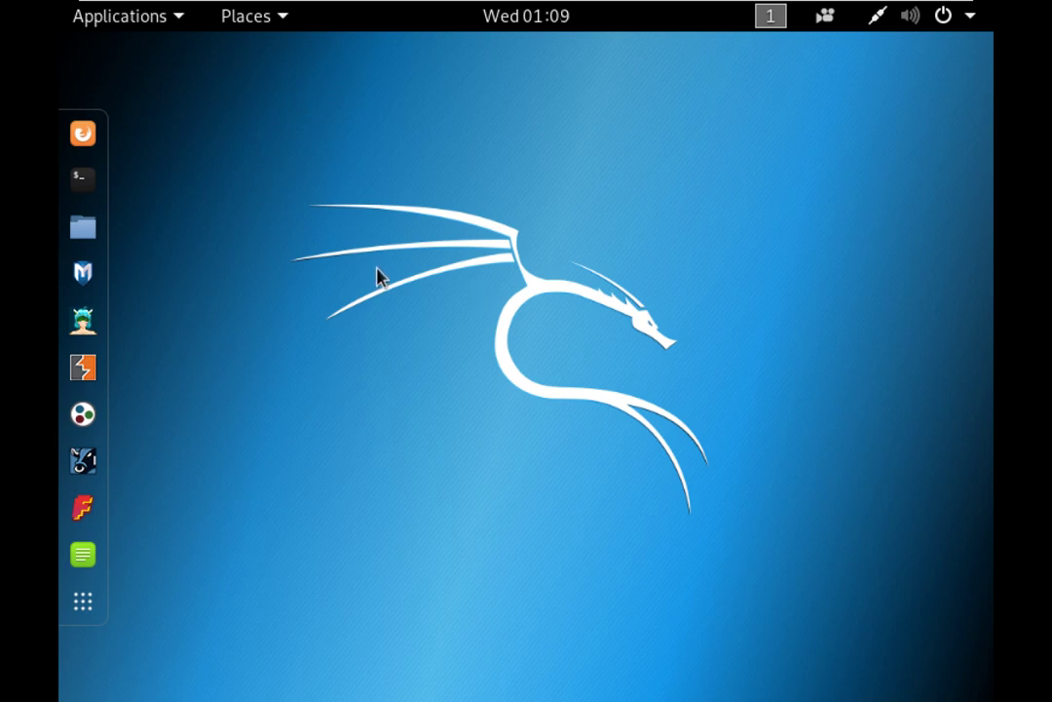
pyautogui.click(86, 226)
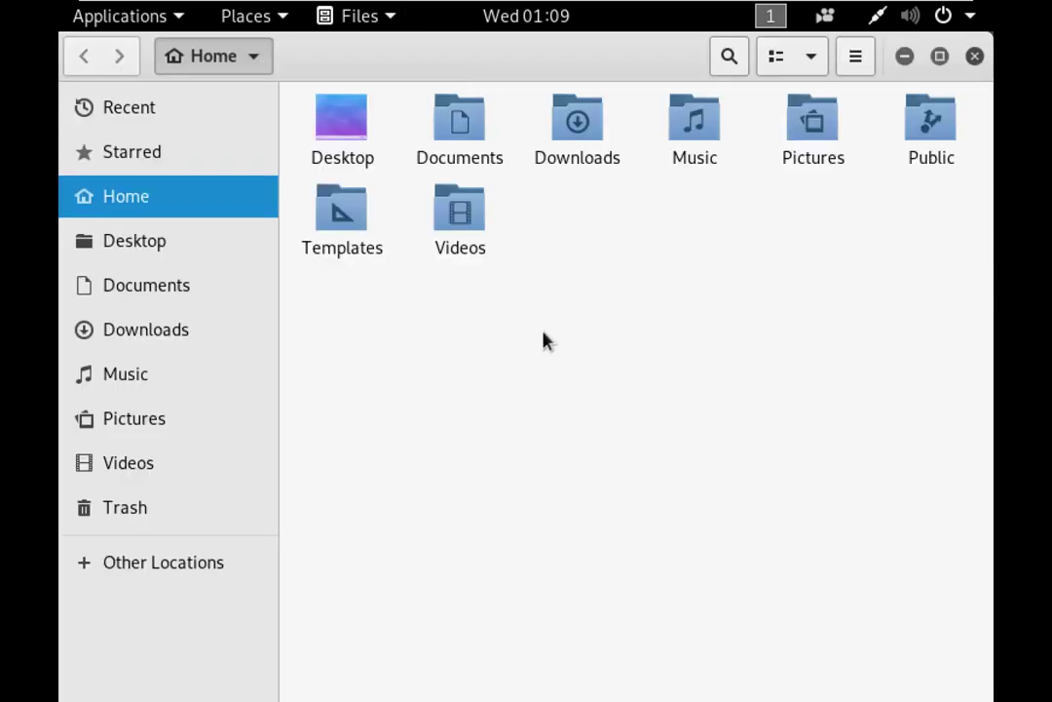
pyautogui.click(162, 571)
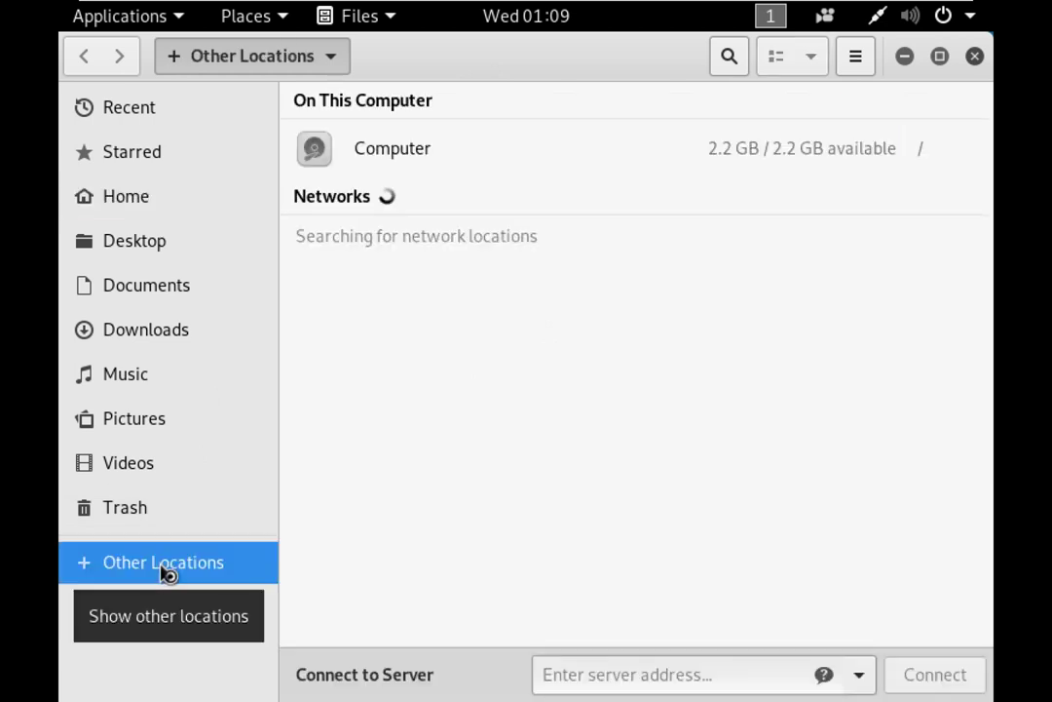
pyautogui.click(396, 164)
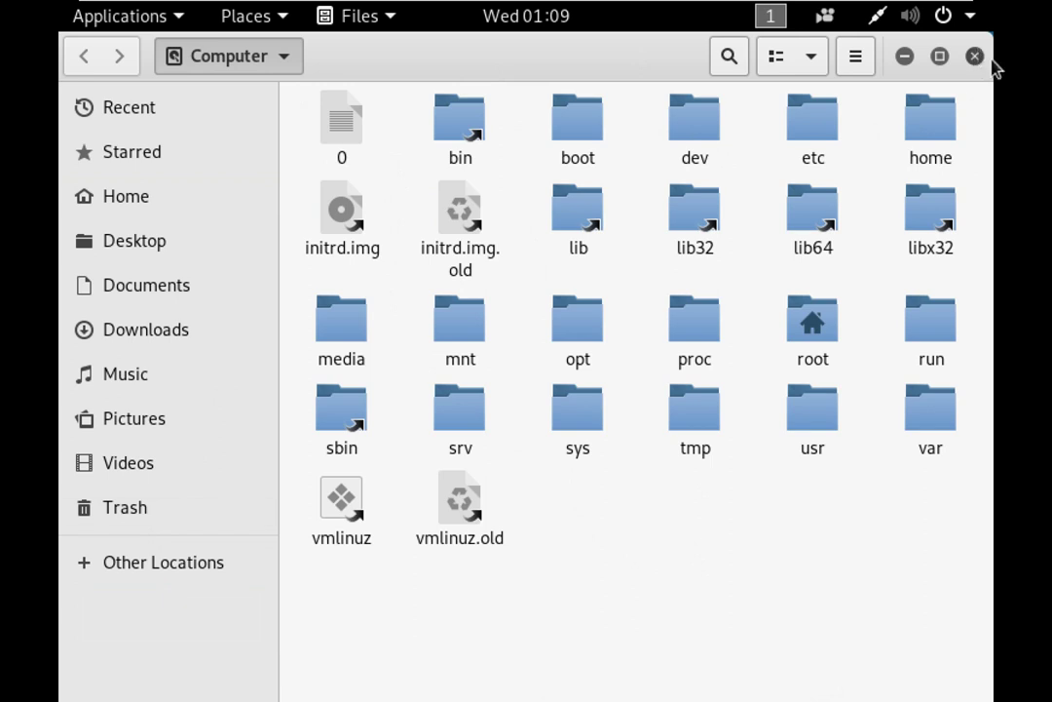
pyautogui.click(992, 60)
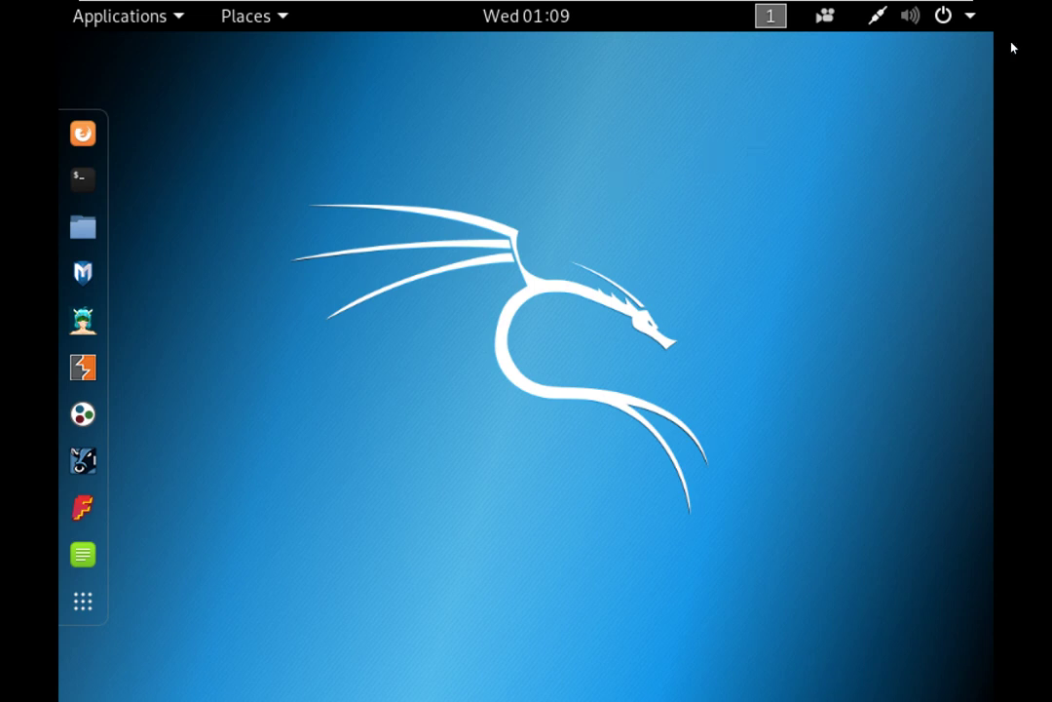
# Step: Power off the Kali live system from the top-right system menu's power button
pyautogui.click(941, 15)
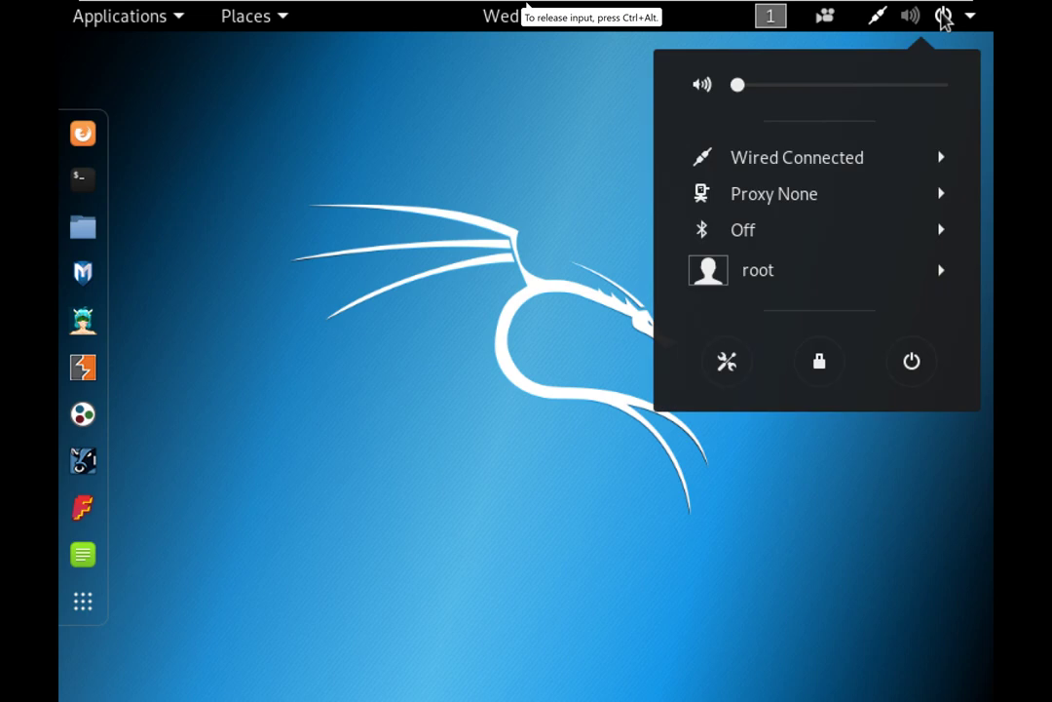
pyautogui.click(876, 14)
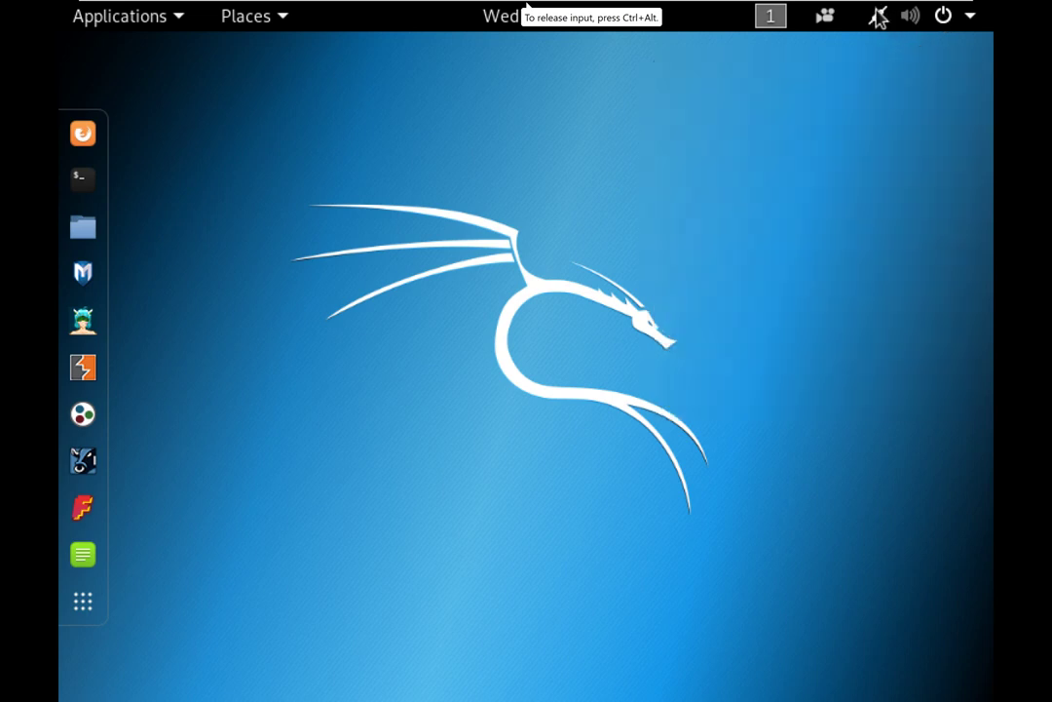
pyautogui.click(876, 16)
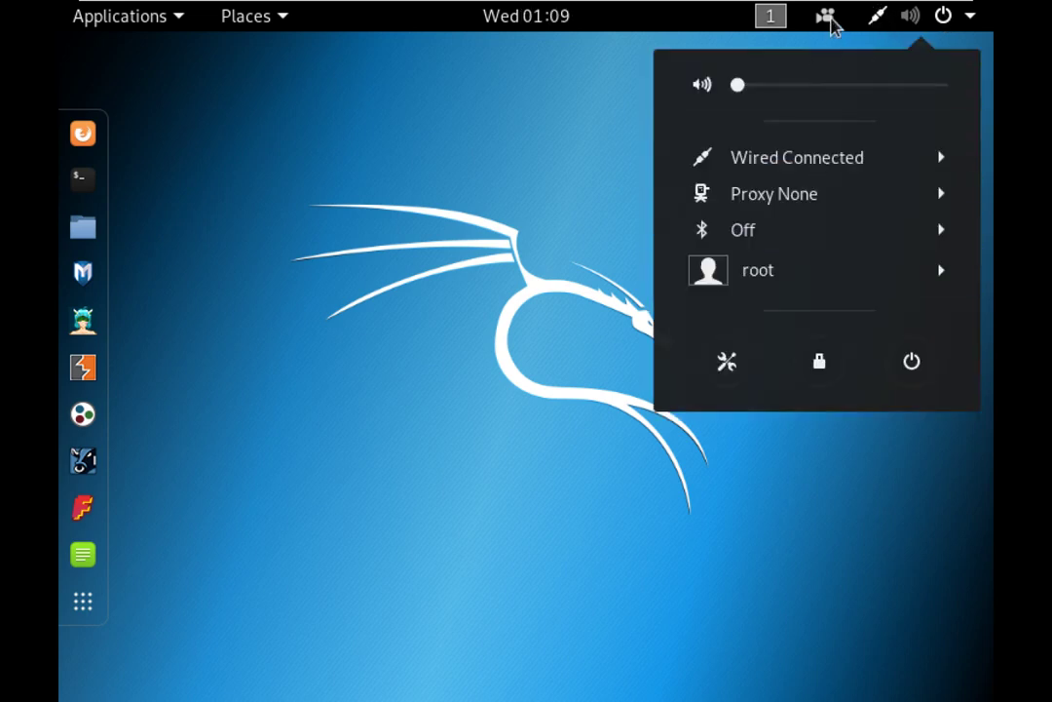
pyautogui.moveTo(832, 25)
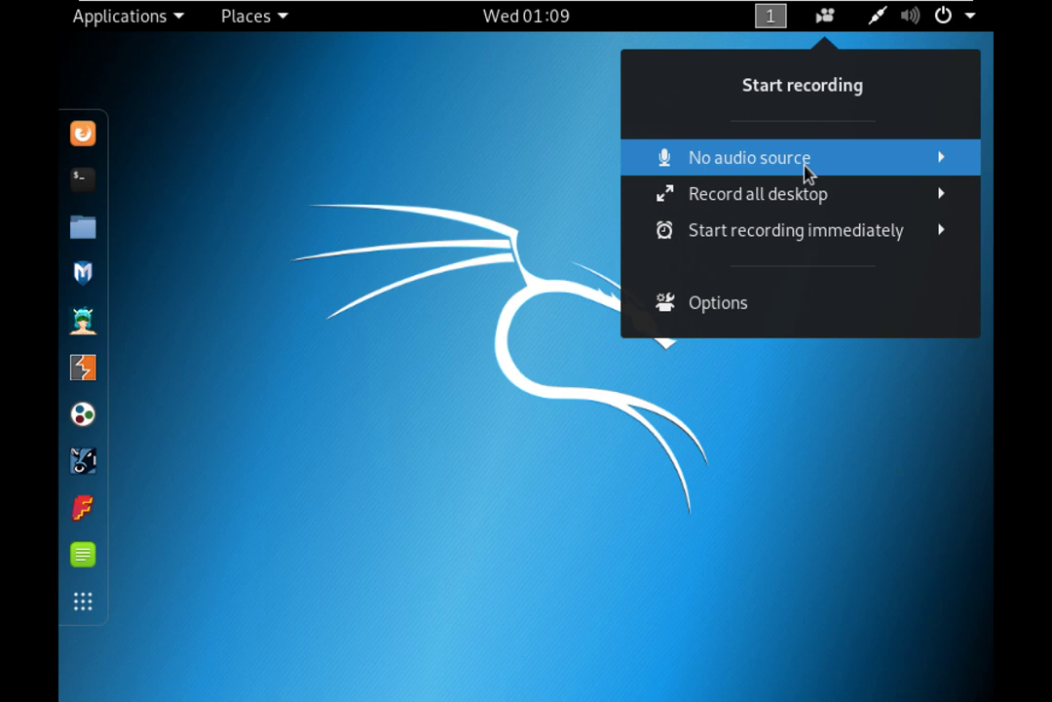
pyautogui.click(971, 17)
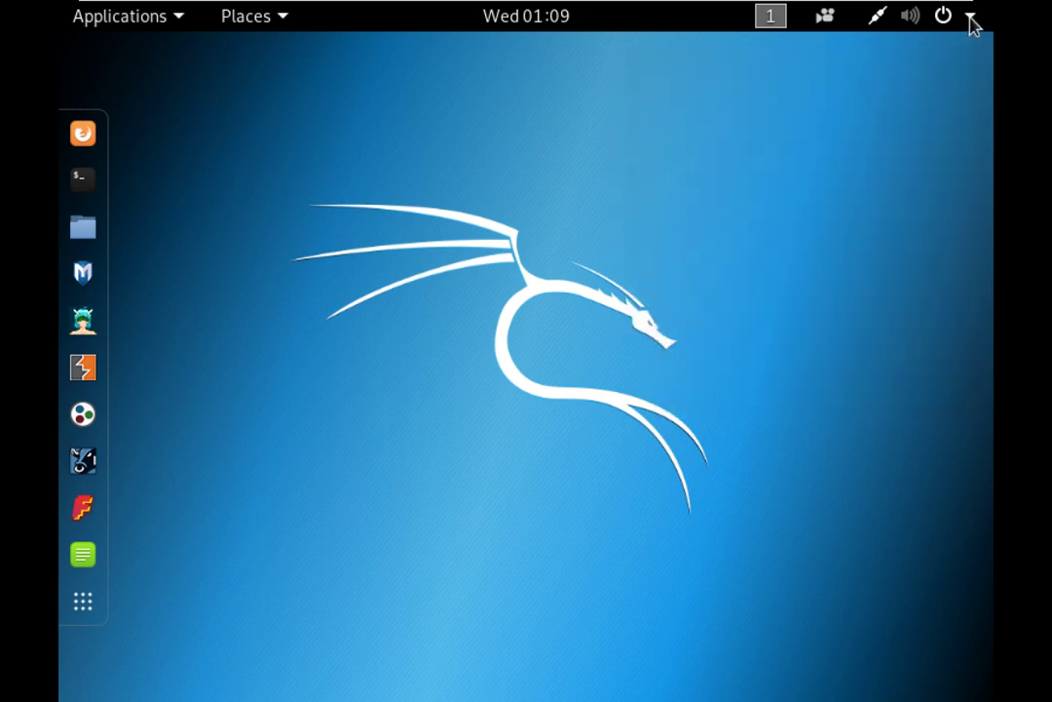
pyautogui.click(970, 18)
pyautogui.click(911, 362)
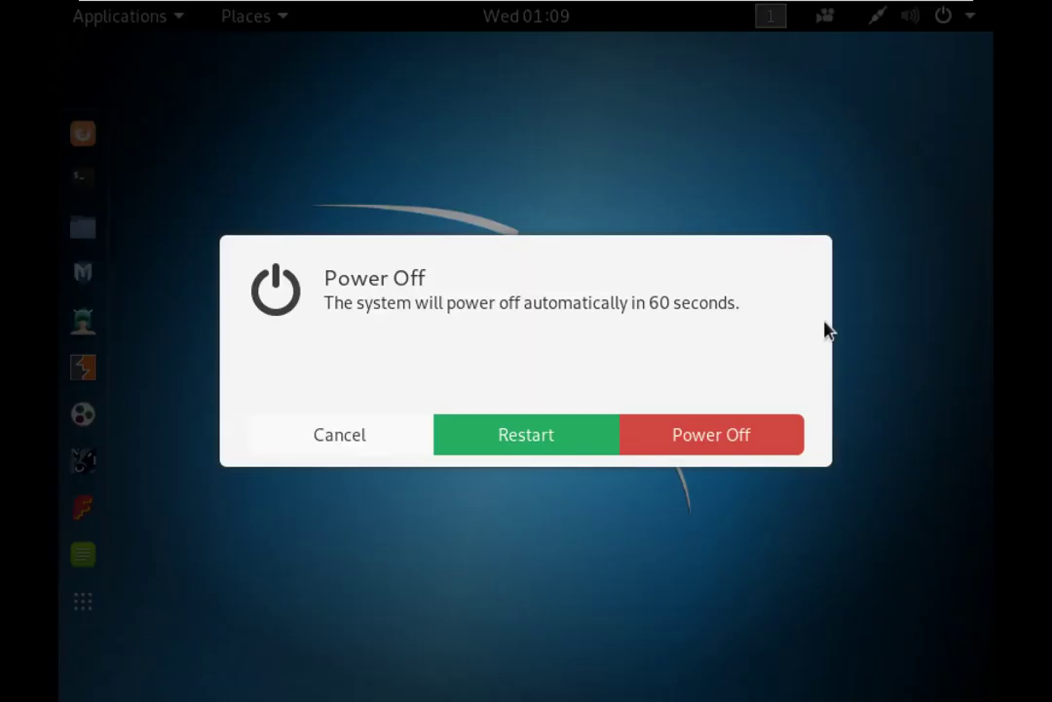
pyautogui.click(696, 437)
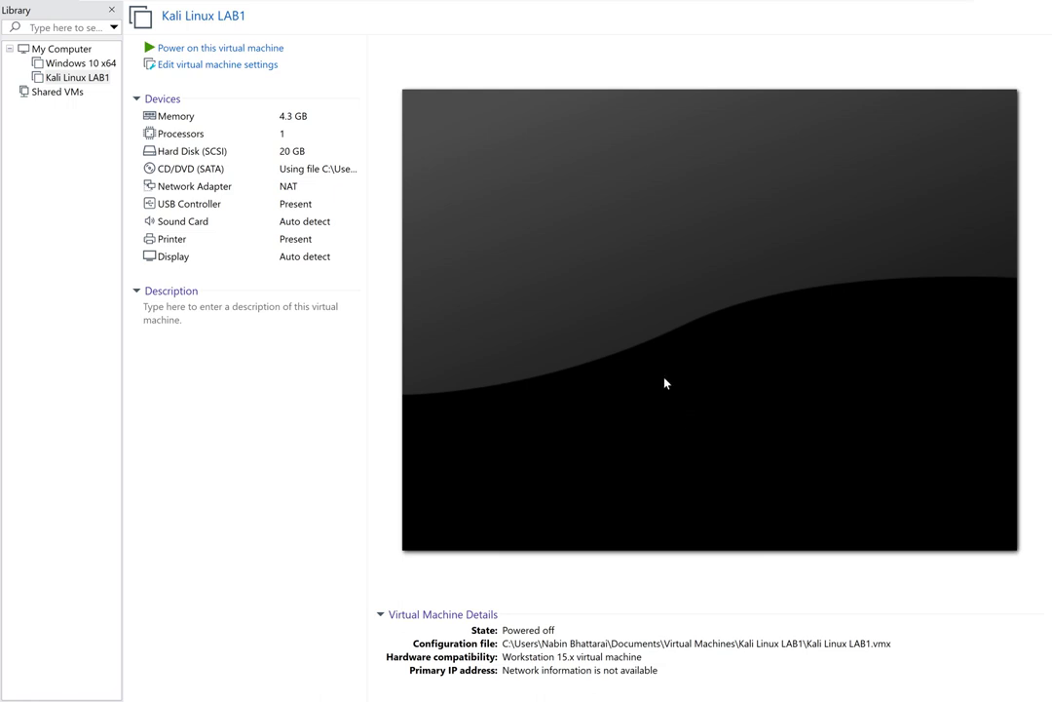
# Step: Restore VMware to a normal window and close the Kali Linux LAB1 tab
pyautogui.moveTo(532, 12)
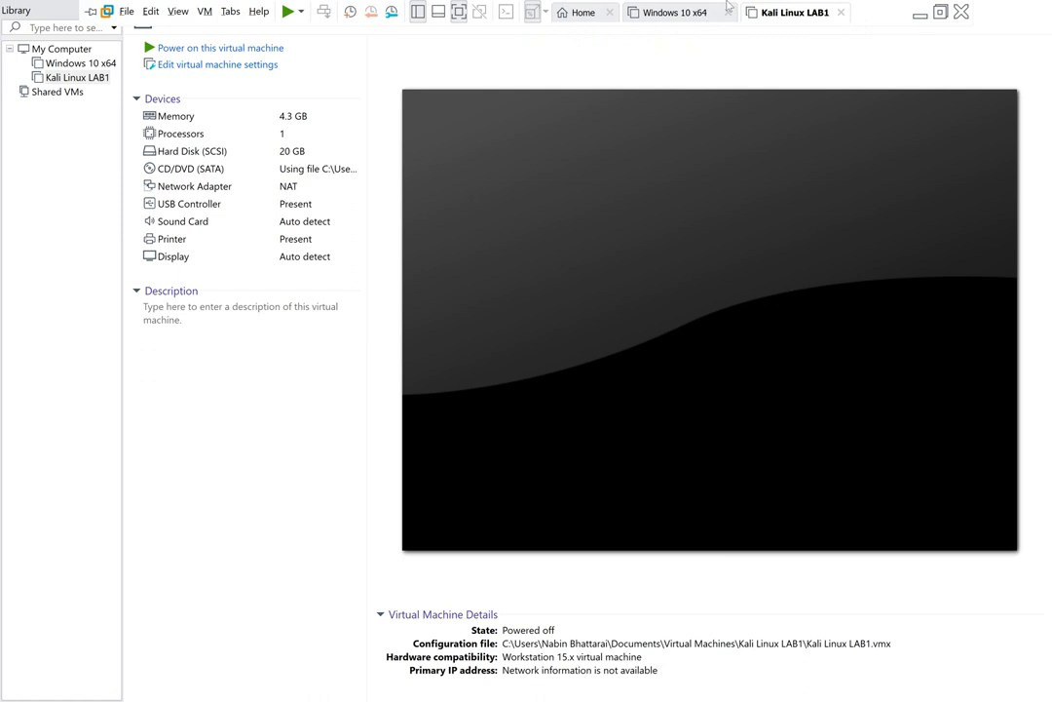
pyautogui.click(666, 16)
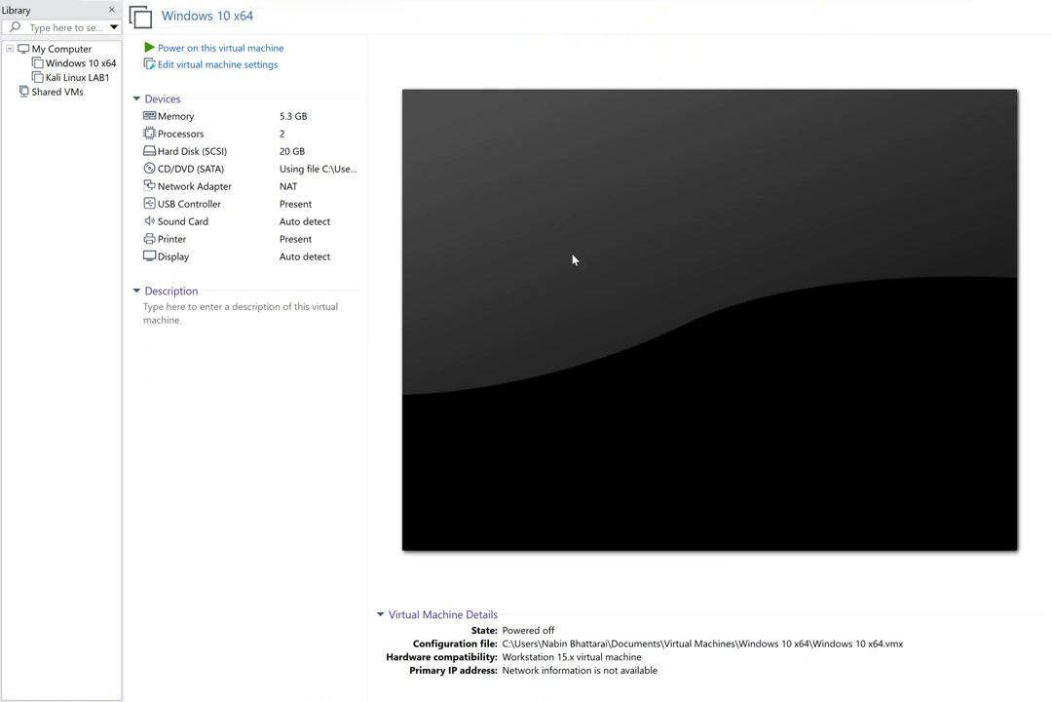
pyautogui.moveTo(194, 6)
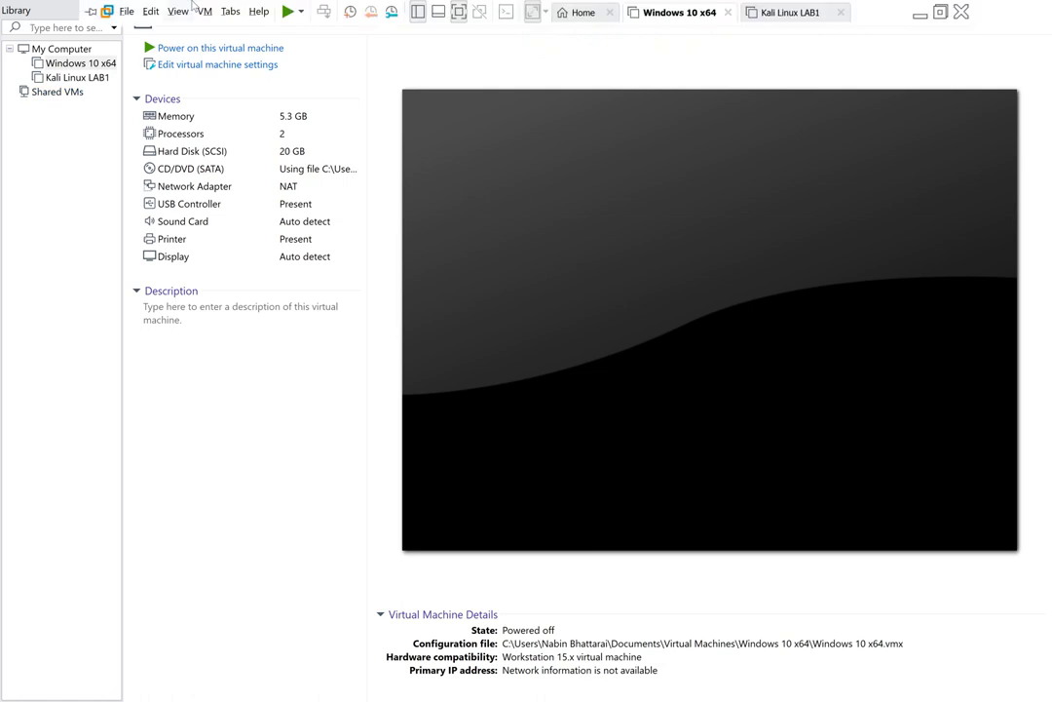
pyautogui.click(109, 13)
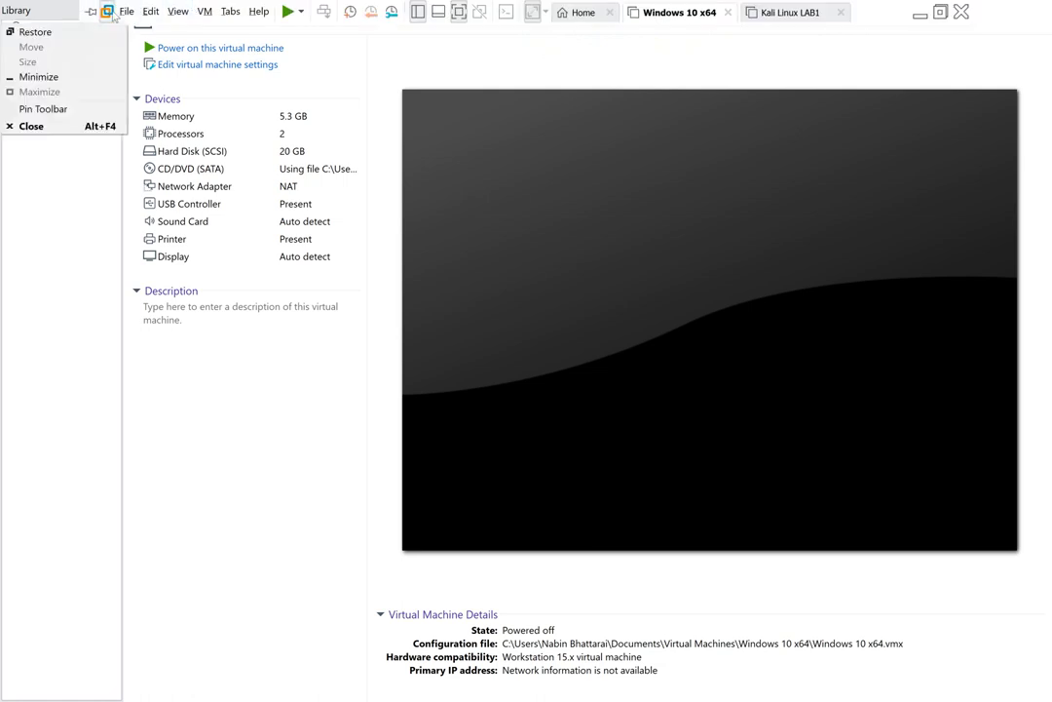
pyautogui.click(35, 32)
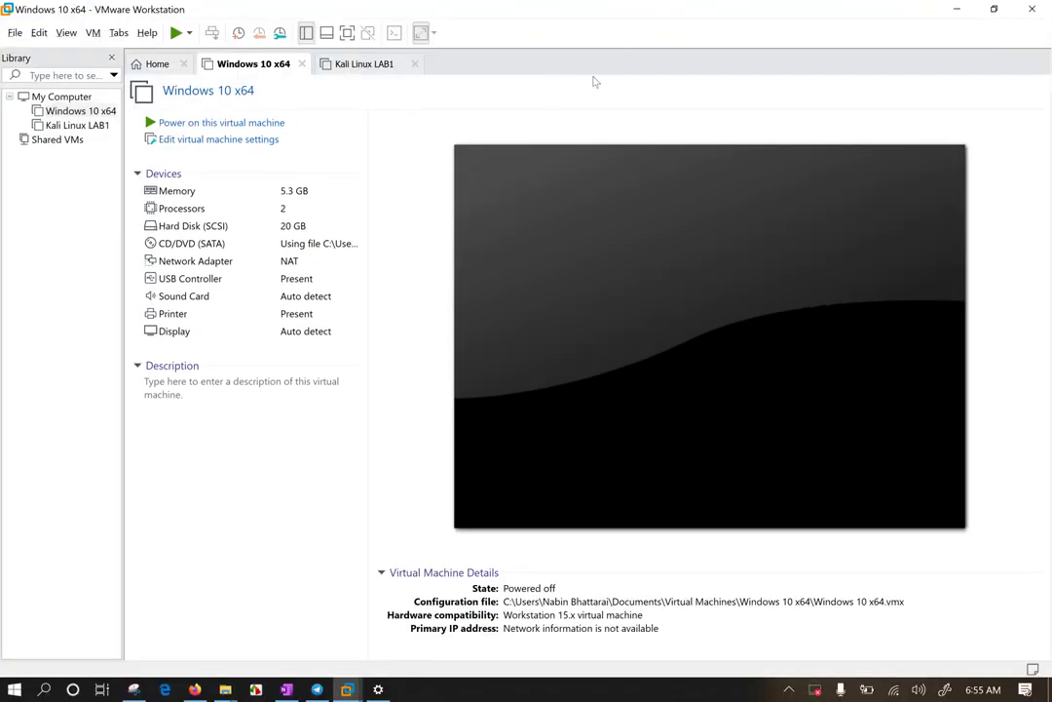
pyautogui.click(414, 64)
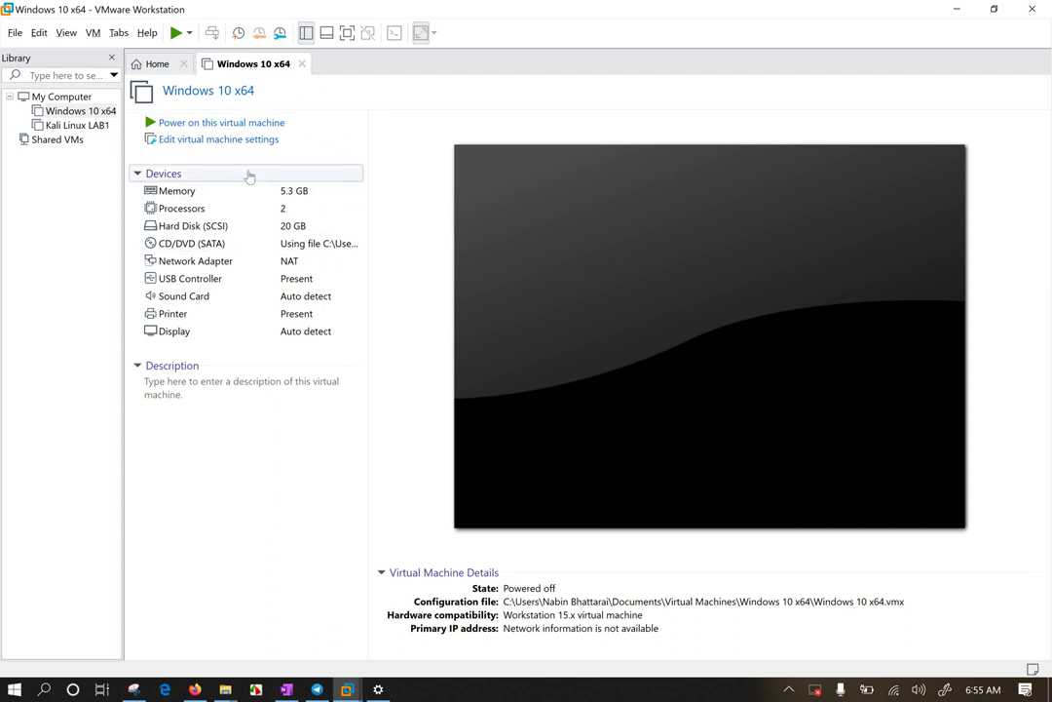
# Step: Power on Windows 10 x64, dismiss the printing warning, go full screen and pass the lock screen
pyautogui.click(200, 122)
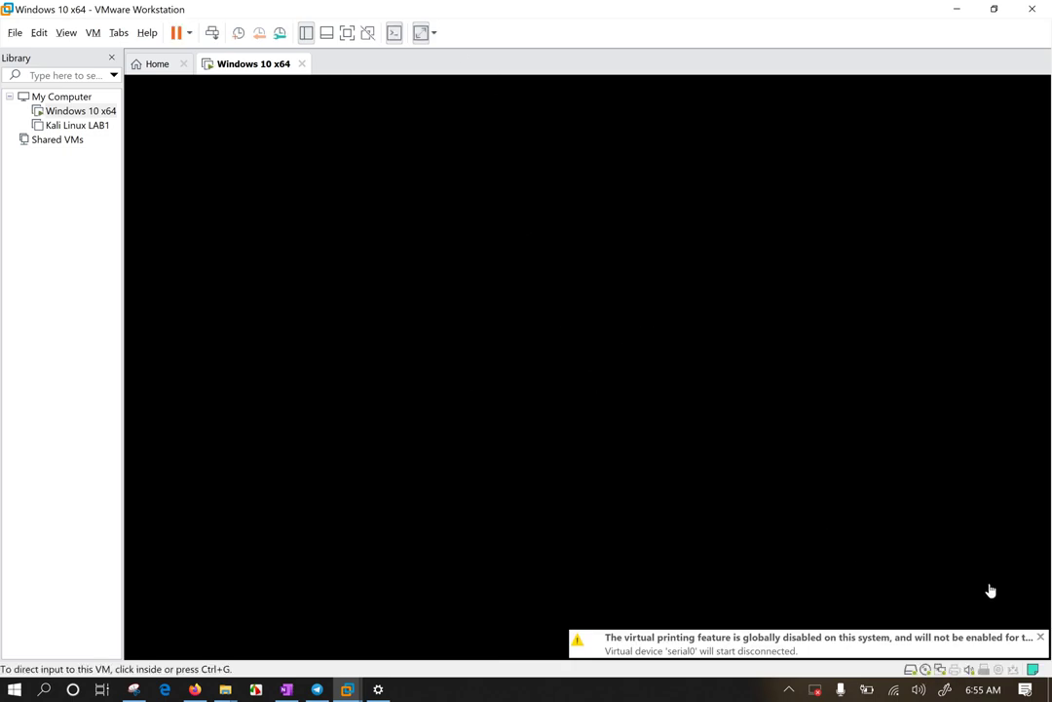
pyautogui.click(1041, 638)
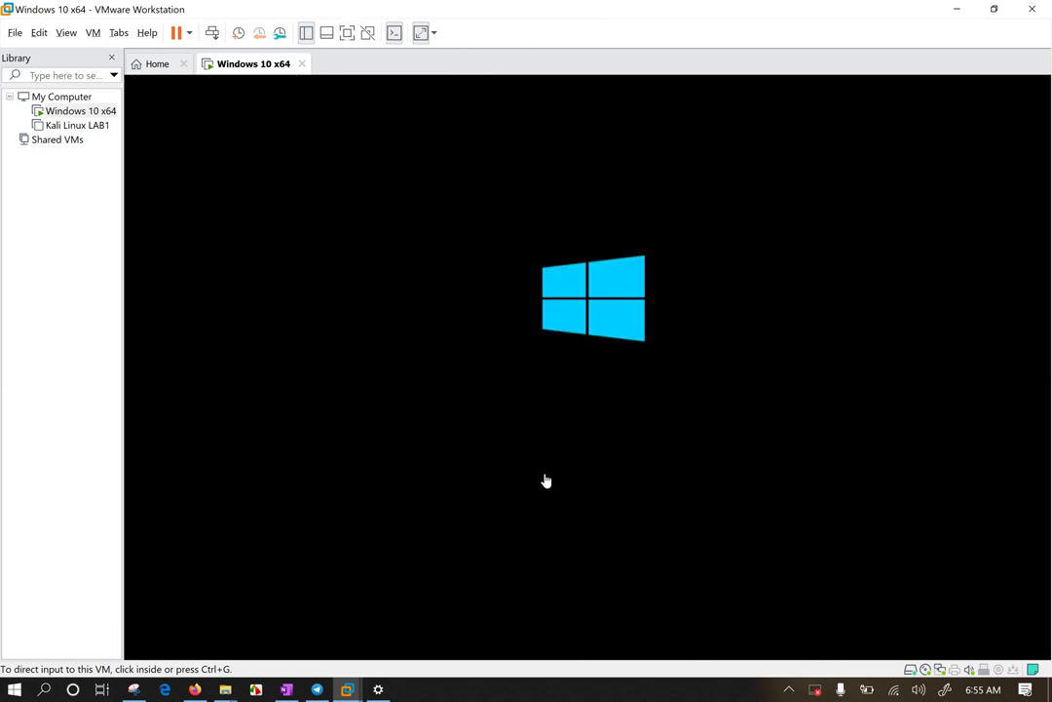
pyautogui.click(347, 33)
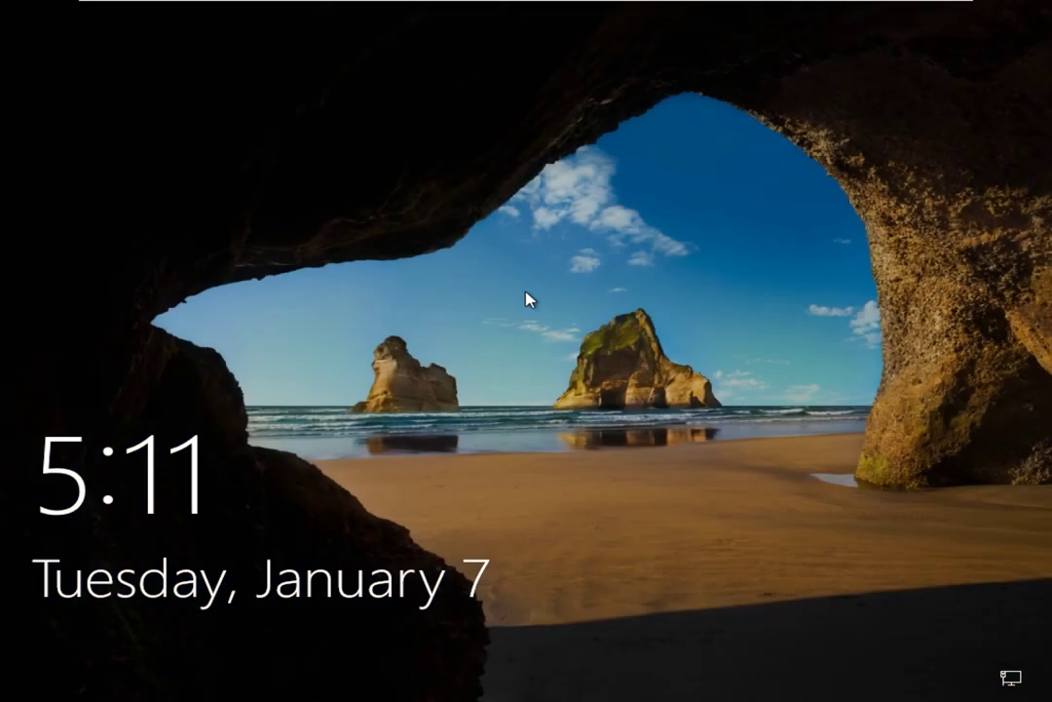
pyautogui.click(526, 298)
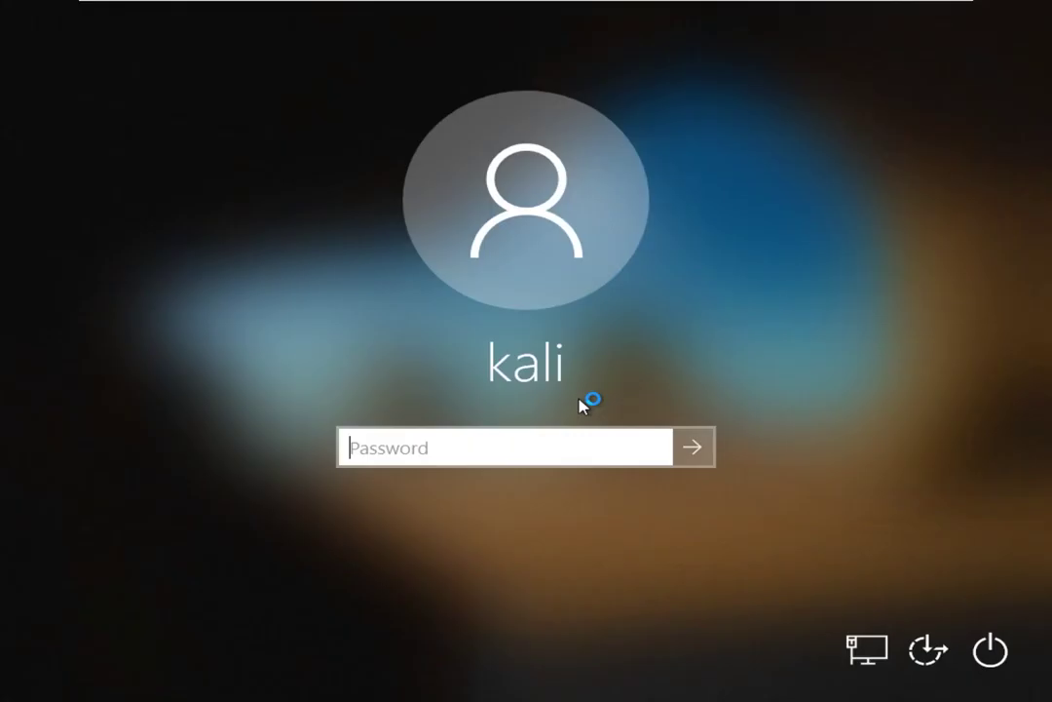
pyautogui.write('password')
pyautogui.press('Return')
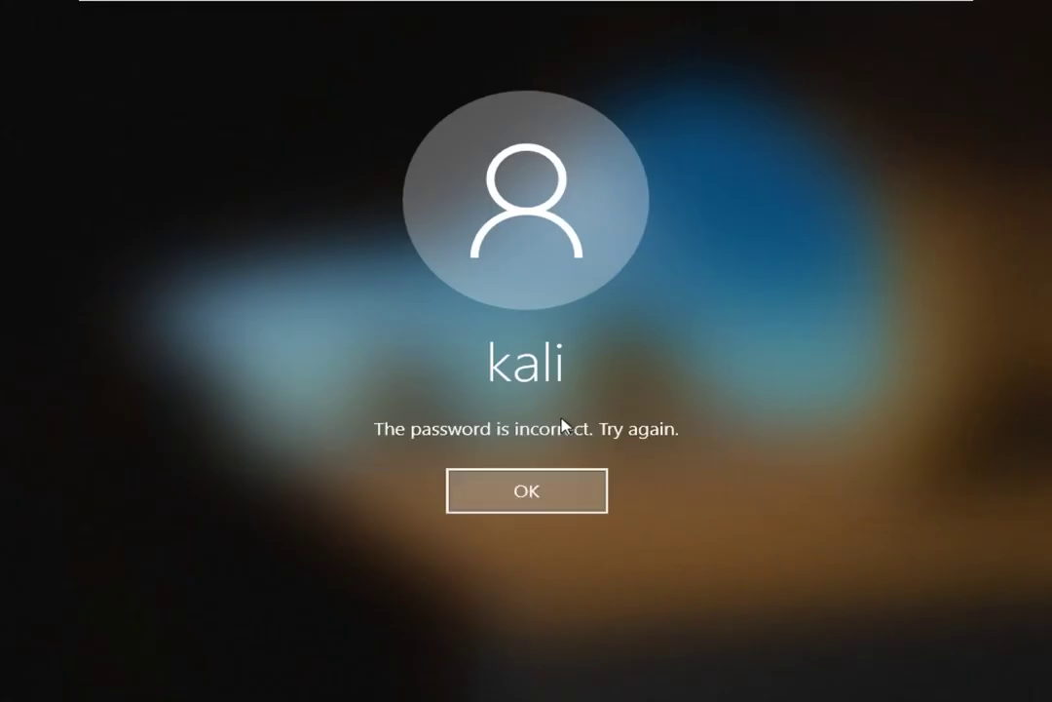
pyautogui.press('Return')
pyautogui.write('password')
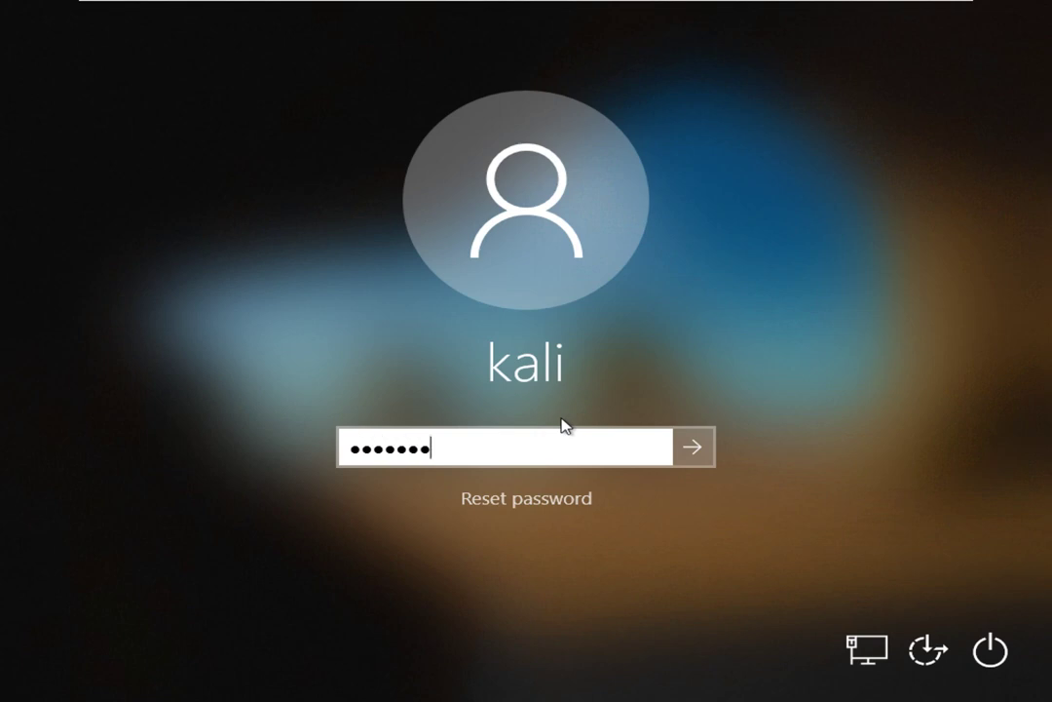
pyautogui.press('Return')
pyautogui.press('Return')
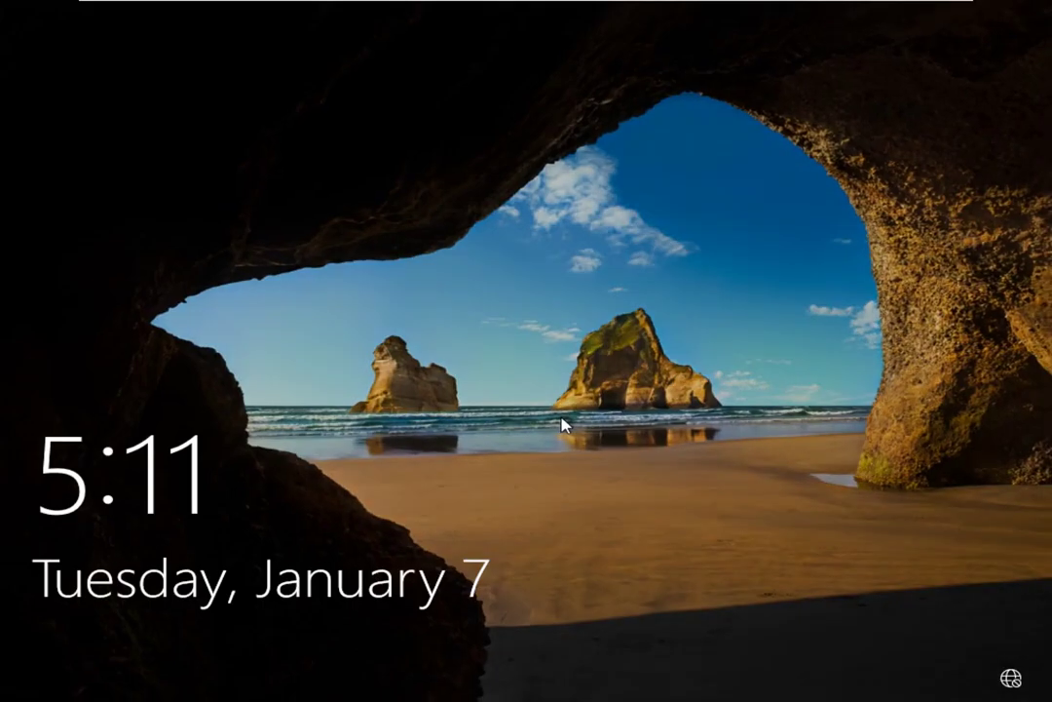
pyautogui.click(563, 425)
pyautogui.write('********')
pyautogui.press('Return')
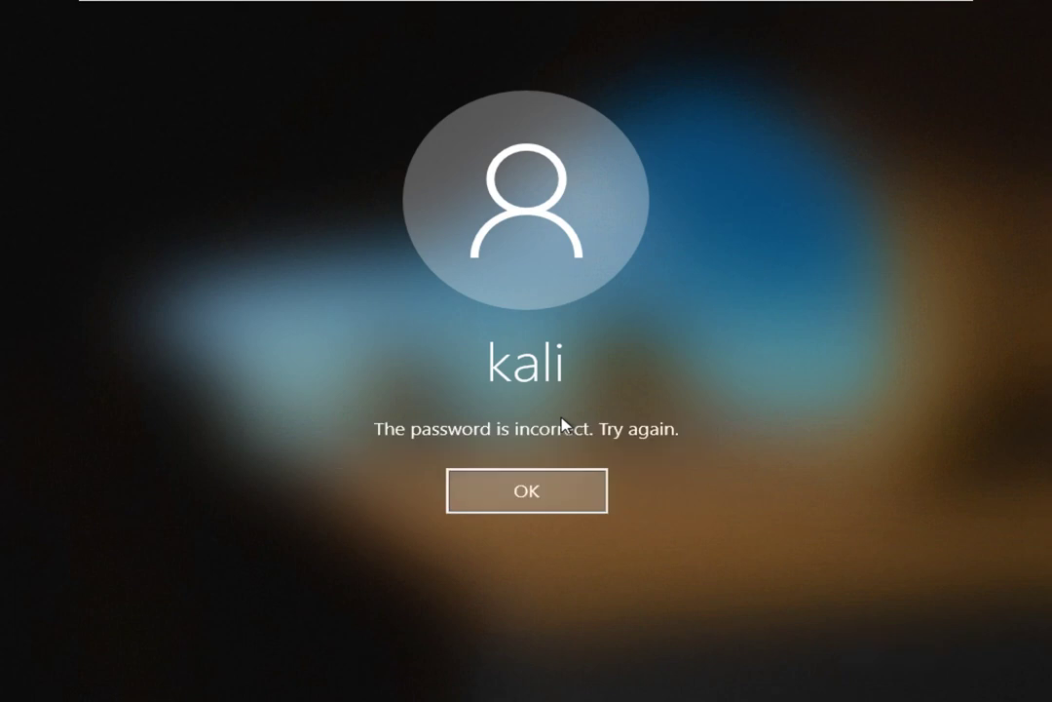
pyautogui.press('Return')
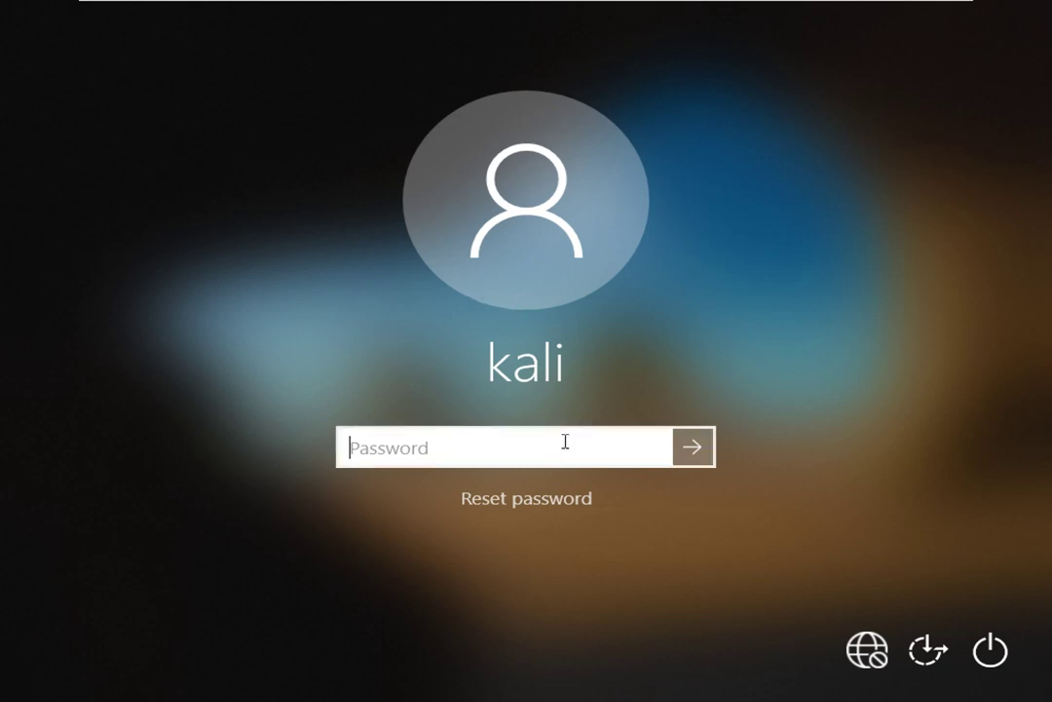
# Step: Shut down the Windows 10 guest from the sign-in screen and exit full-screen mode
pyautogui.click(990, 649)
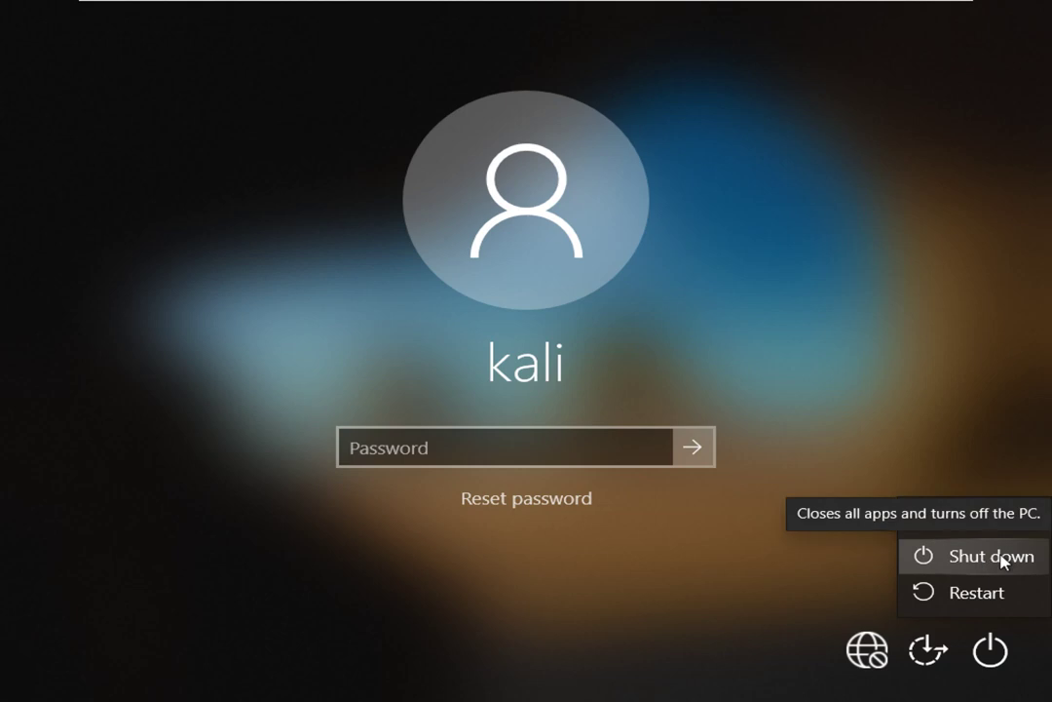
pyautogui.click(1003, 562)
pyautogui.moveTo(806, 8)
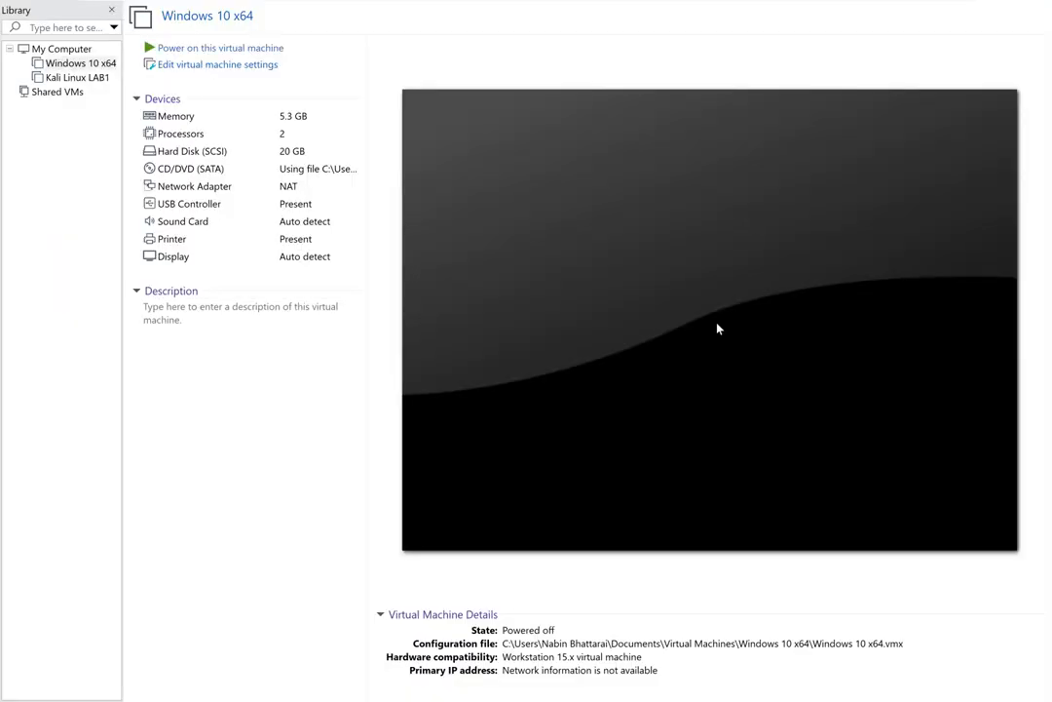
pyautogui.moveTo(541, 4)
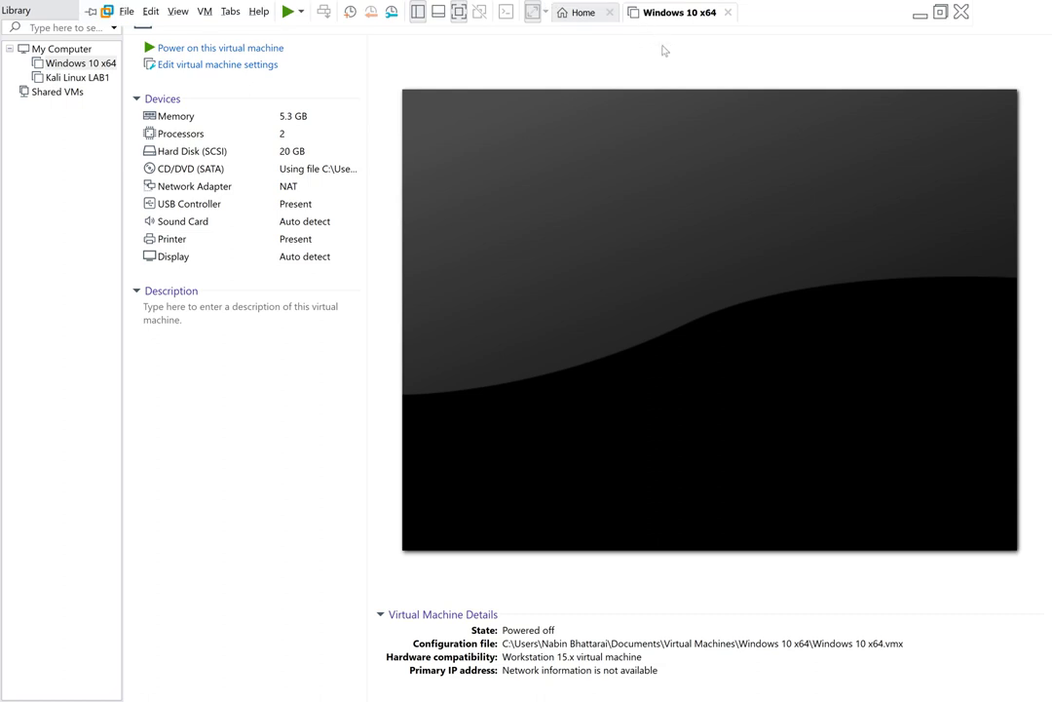
pyautogui.click(941, 12)
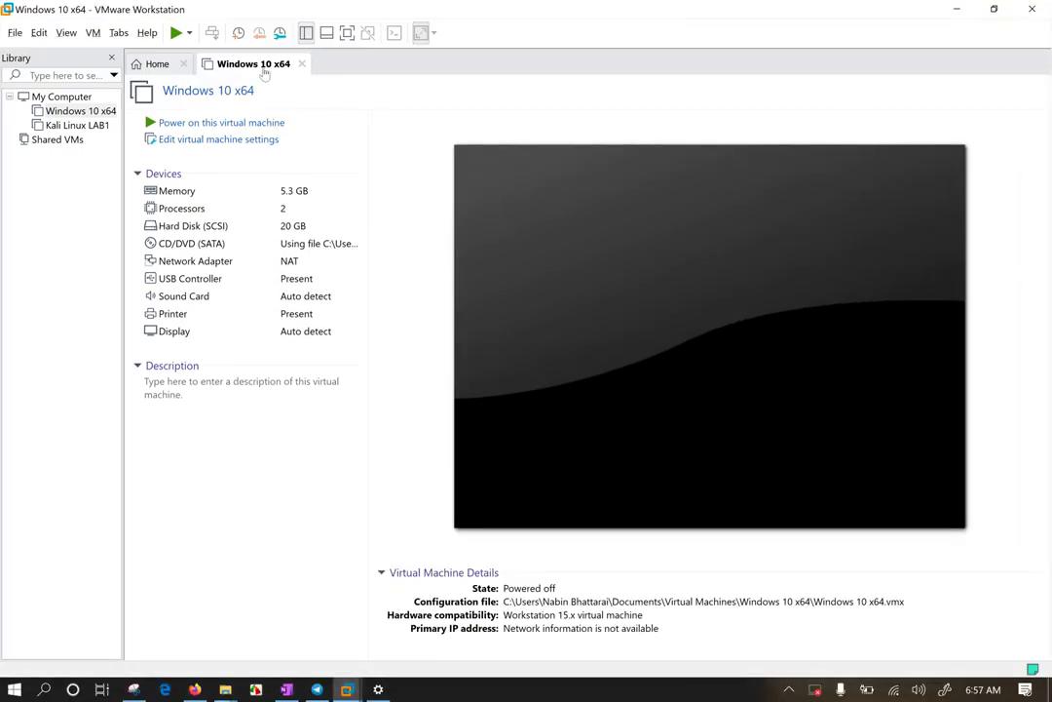
# Step: Power on Windows 10 x64 into its firmware and highlight the CD/DVD boot device
pyautogui.rightClick(258, 67)
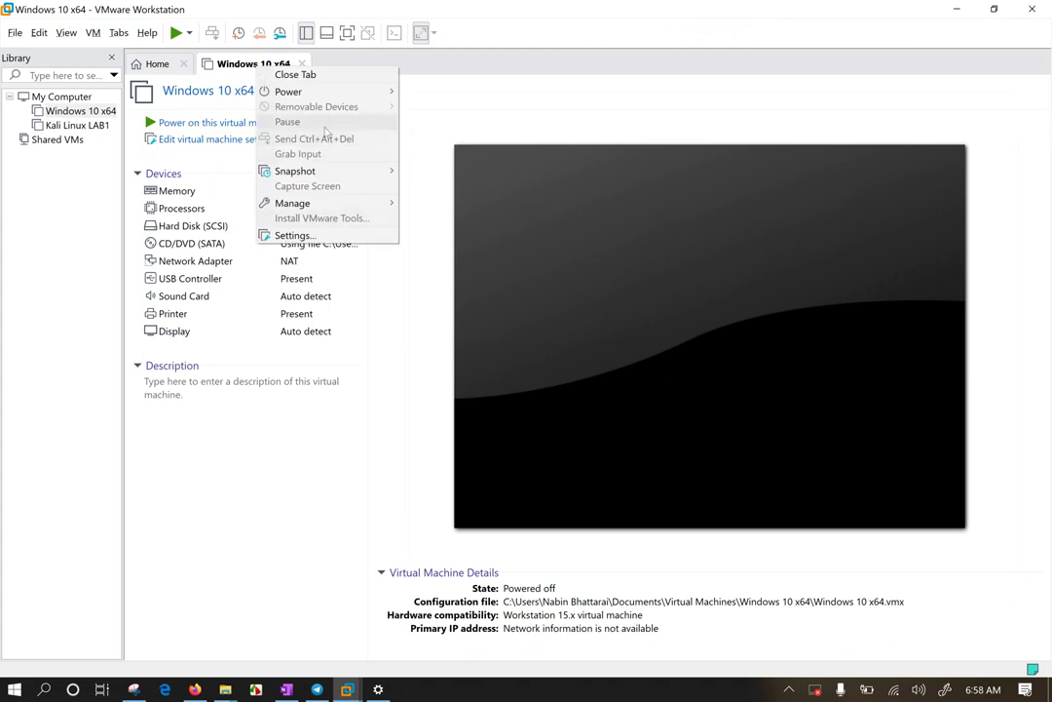
pyautogui.moveTo(327, 92)
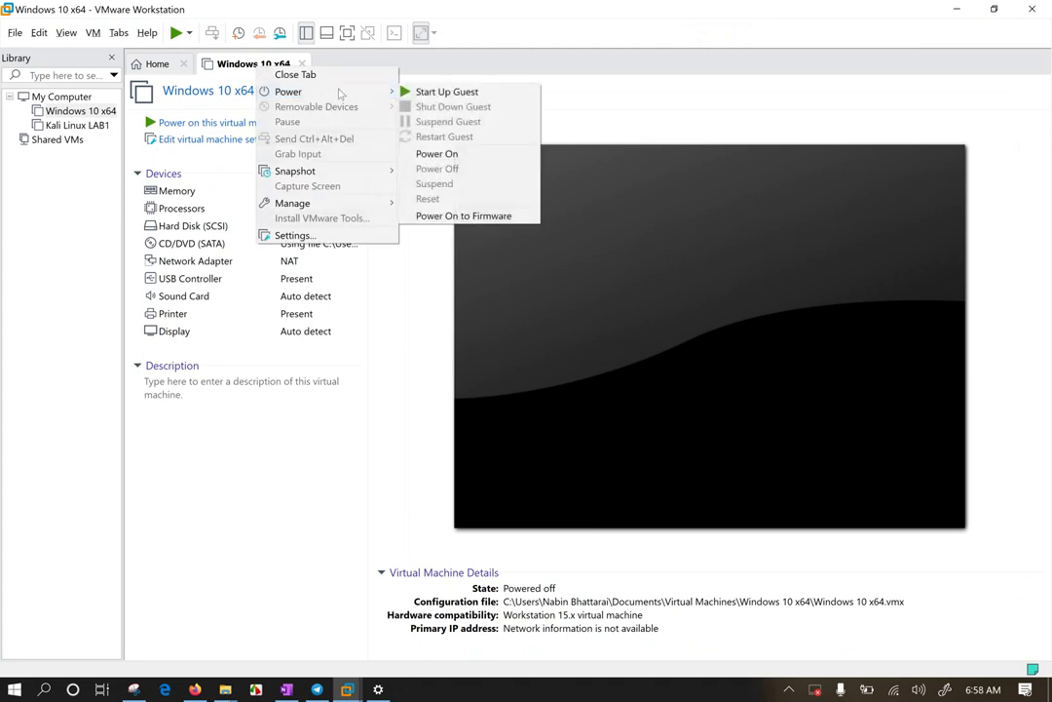
pyautogui.click(492, 217)
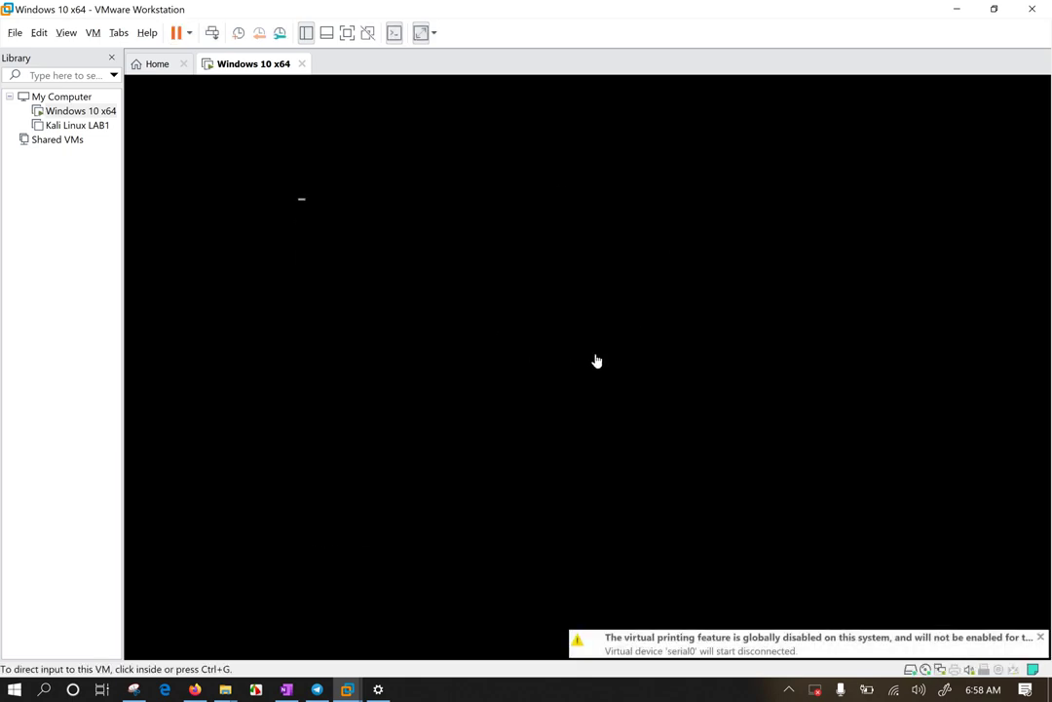
pyautogui.click(596, 361)
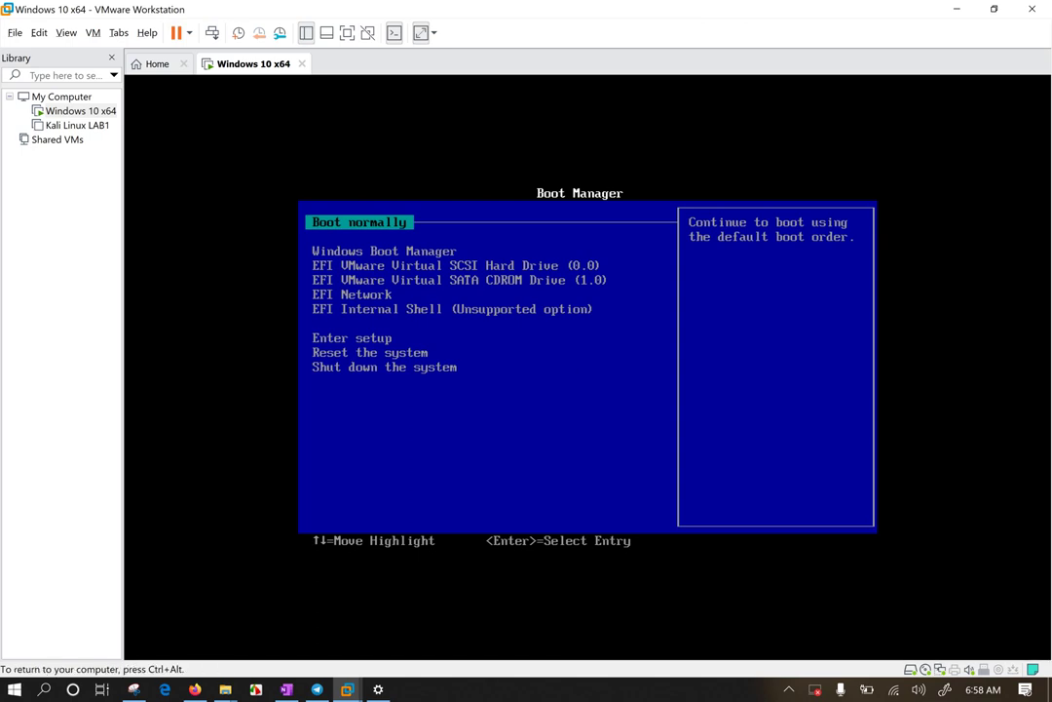
pyautogui.press('Down')
pyautogui.press('Down')
pyautogui.press('Down')
pyautogui.hotkey('ctrl', 'alt')
# Step: Show the VM full-screen and set the guest display to Free Stretch
pyautogui.click(346, 33)
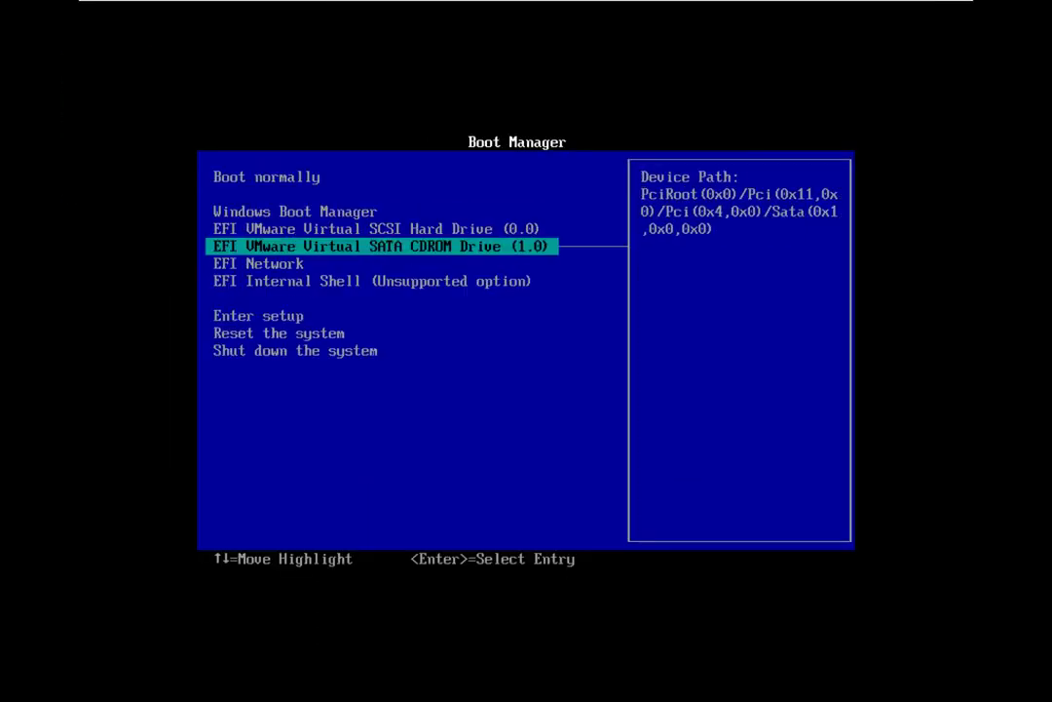
pyautogui.moveTo(365, 3)
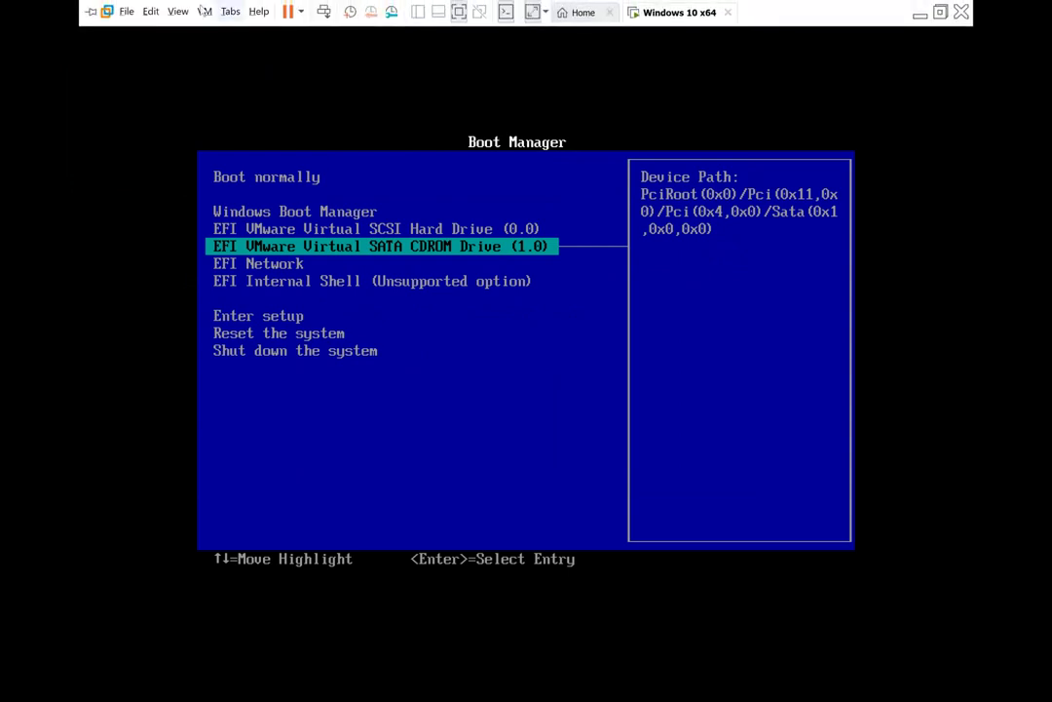
pyautogui.click(177, 12)
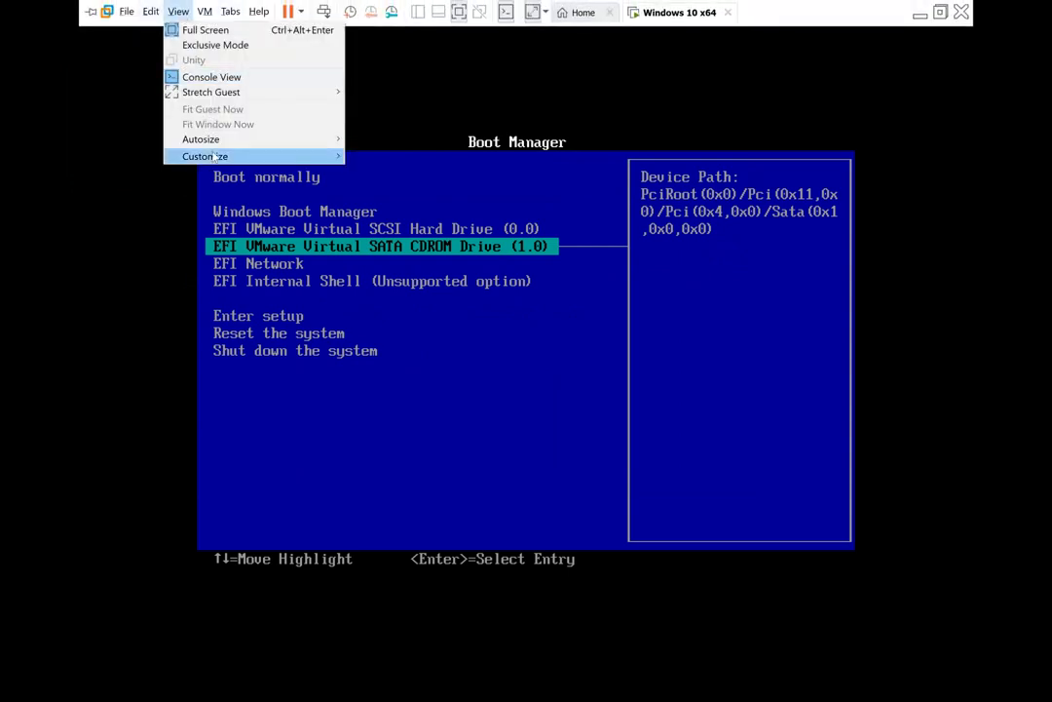
pyautogui.moveTo(273, 91)
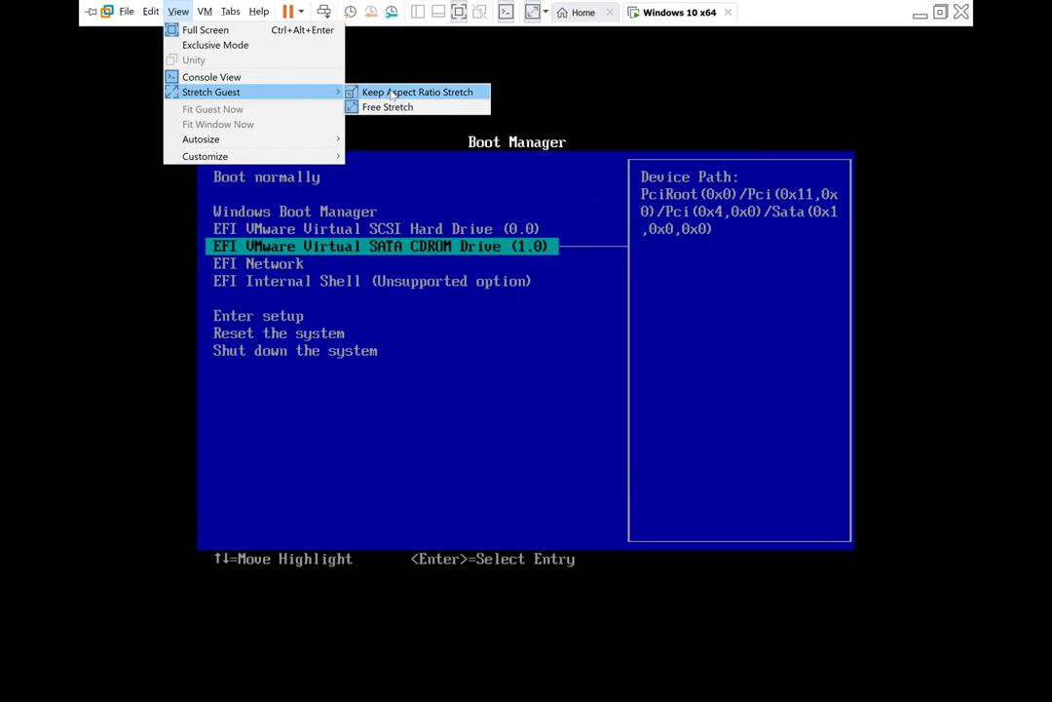
pyautogui.click(391, 94)
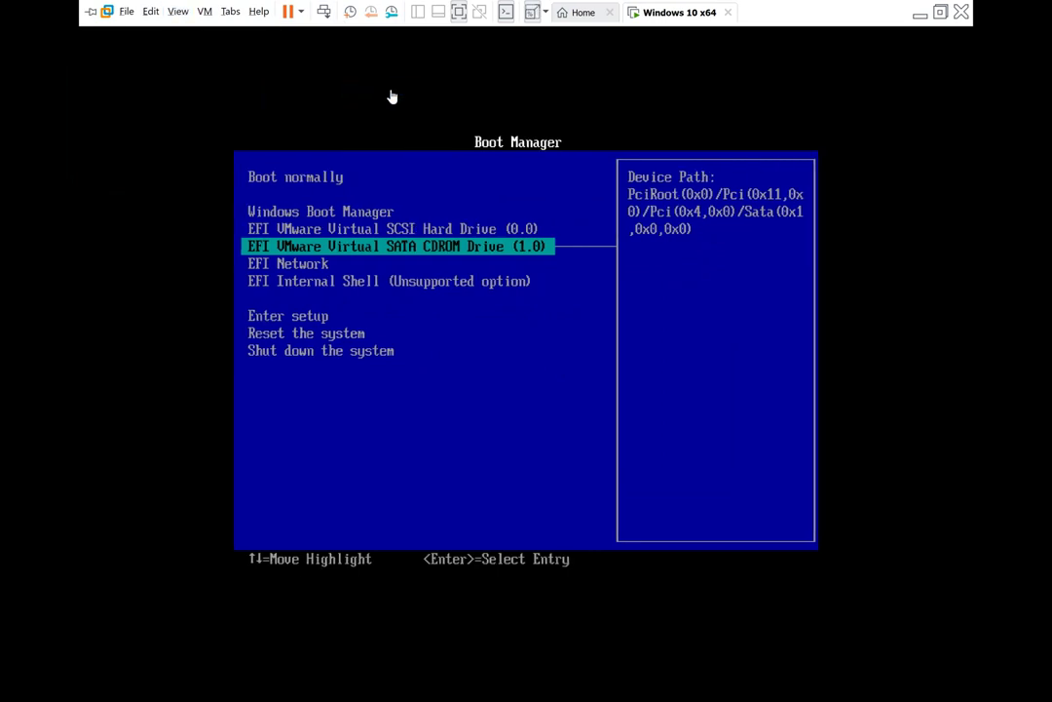
pyautogui.click(177, 12)
pyautogui.moveTo(322, 93)
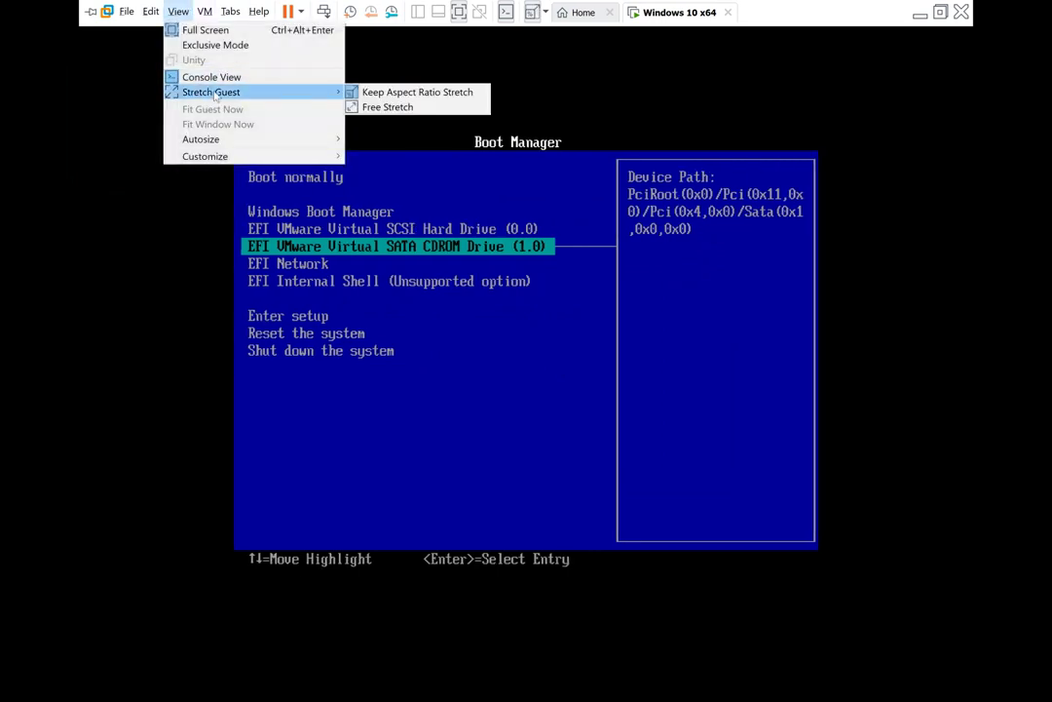
pyautogui.click(416, 107)
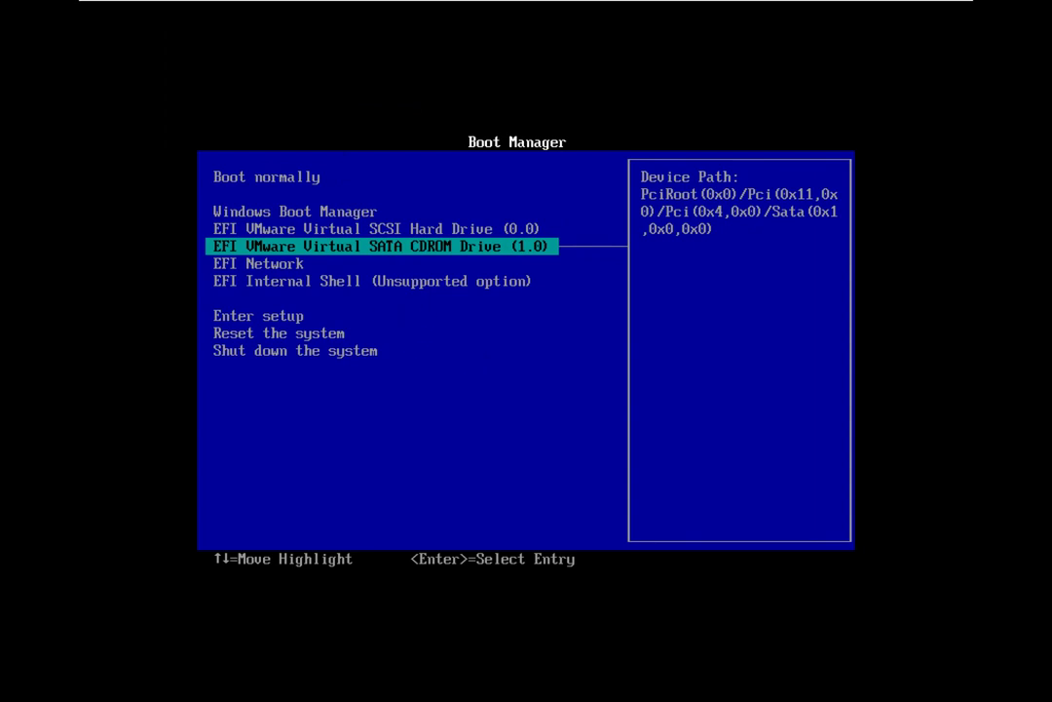
# Step: Choose 'Enter setup' in the EFI Boot Manager to reach the Boot Maintenance Manager
pyautogui.press('Down')
pyautogui.press('Down')
pyautogui.press('Down')
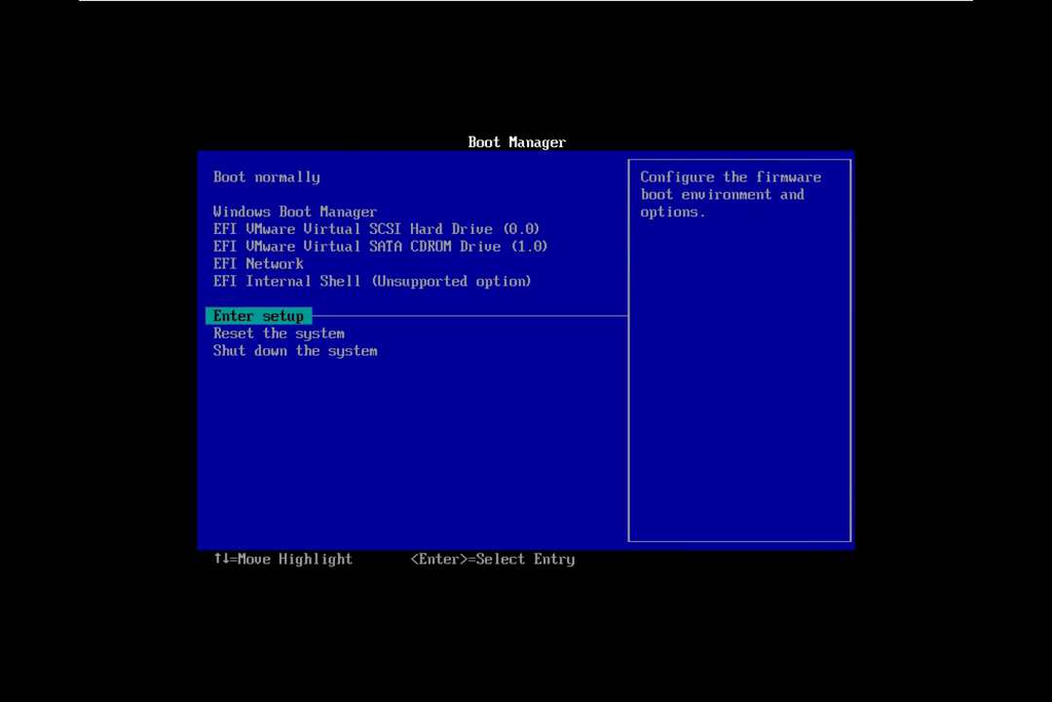
pyautogui.press('Return')
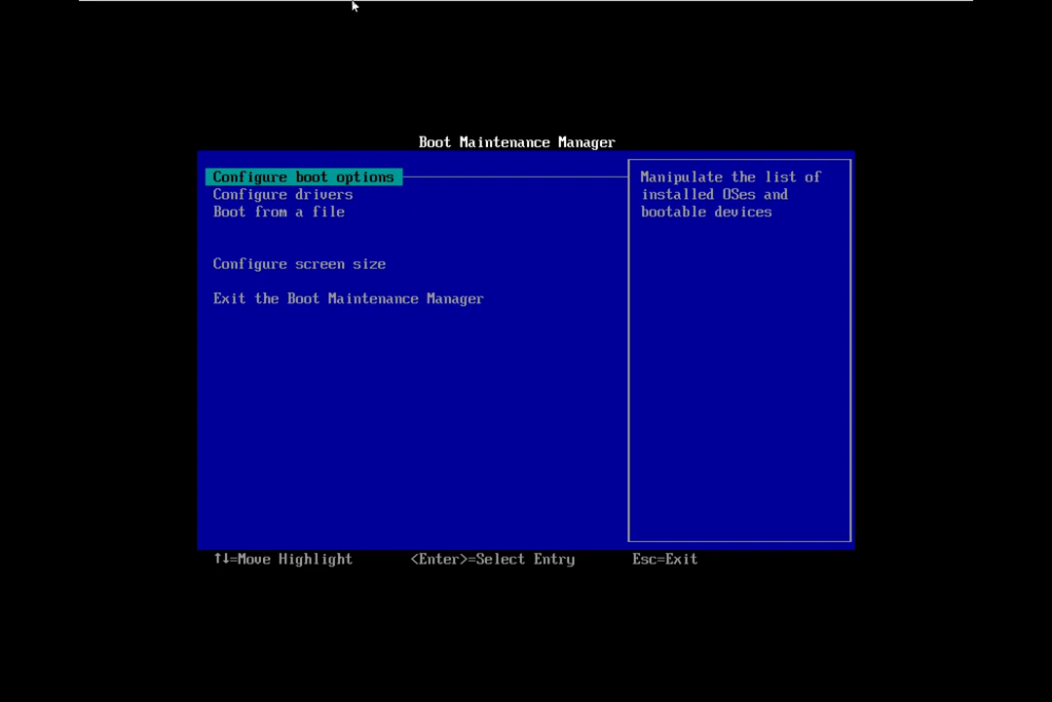
pyautogui.moveTo(353, 3)
# Step: Open Configure boot options and select Change boot order
pyautogui.press('Return')
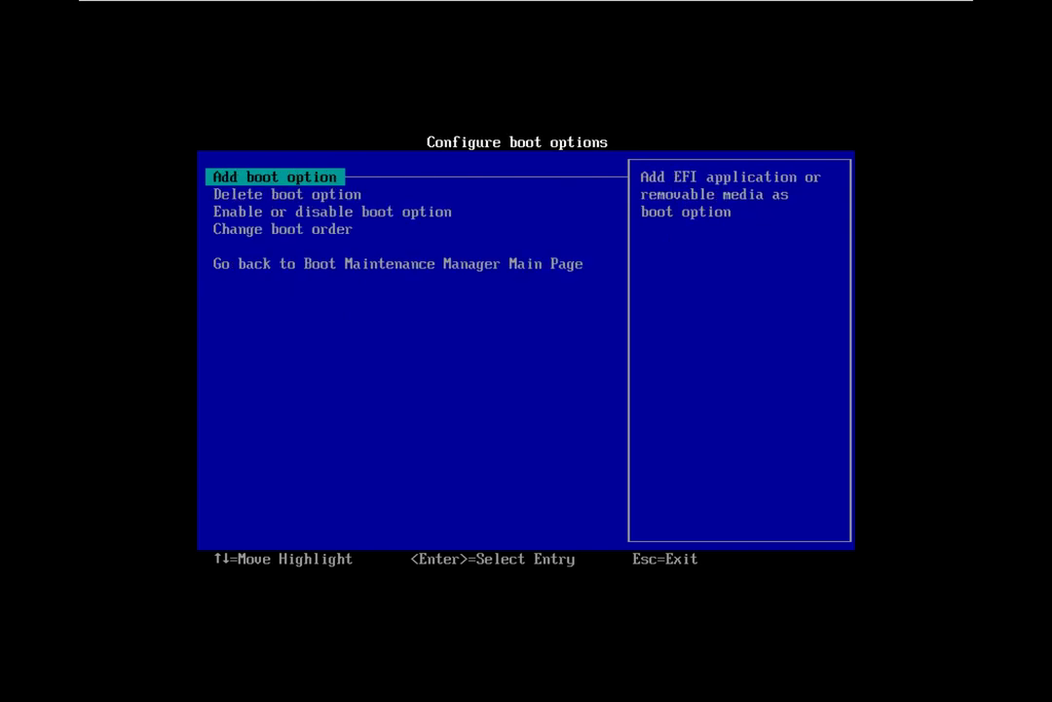
pyautogui.press('Down')
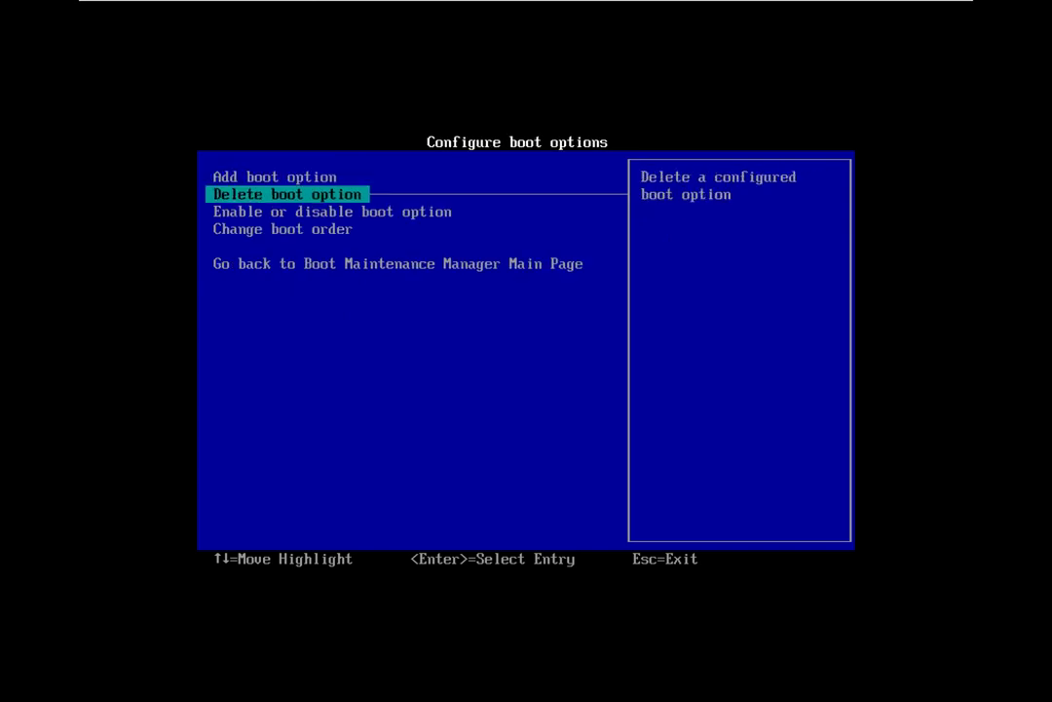
pyautogui.press('Down')
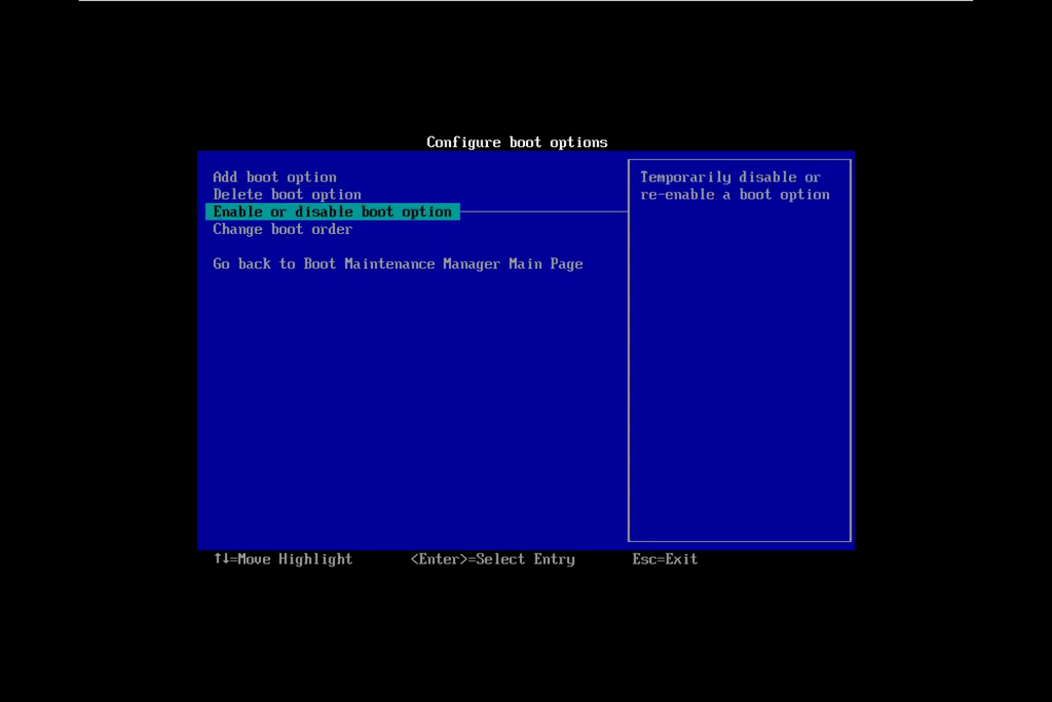
pyautogui.press('Down')
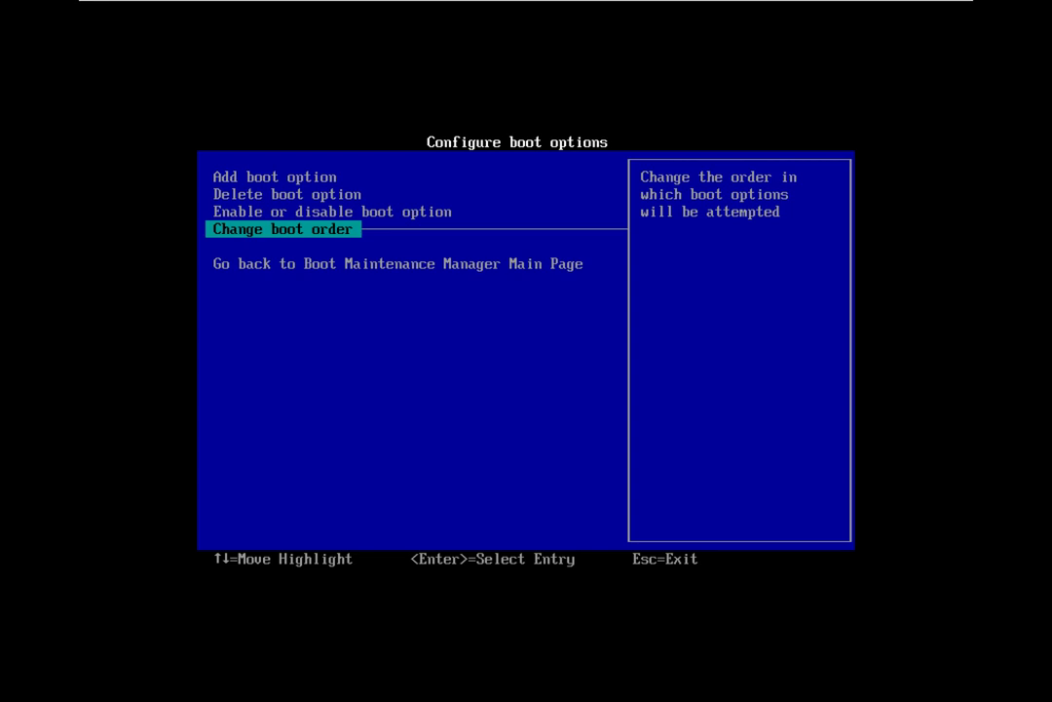
pyautogui.press('Return')
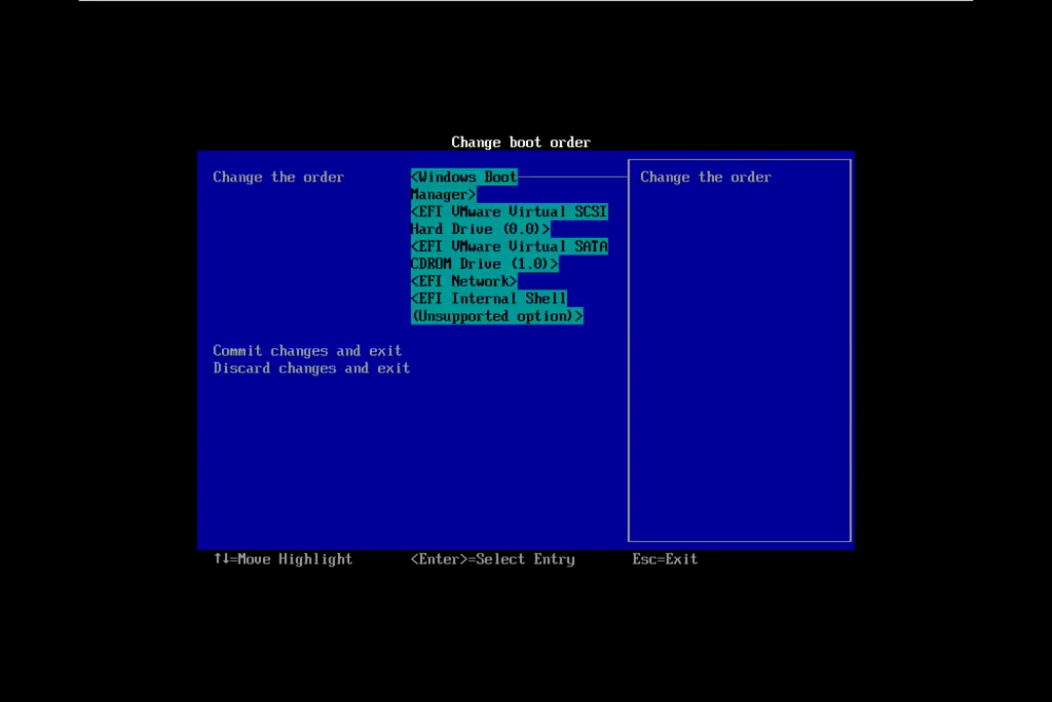
# Step: Open the boot order entry list and select the SATA CDROM Drive entry
pyautogui.press('Down')
pyautogui.press('Up')
pyautogui.press('Return')
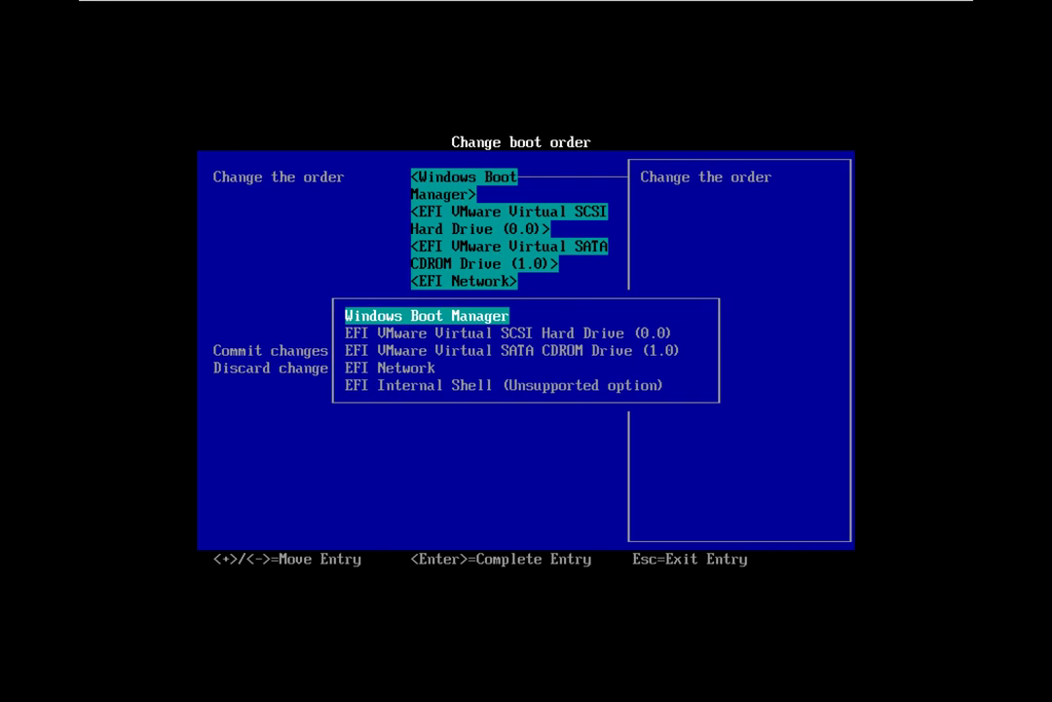
pyautogui.press('Down')
pyautogui.press('Down')
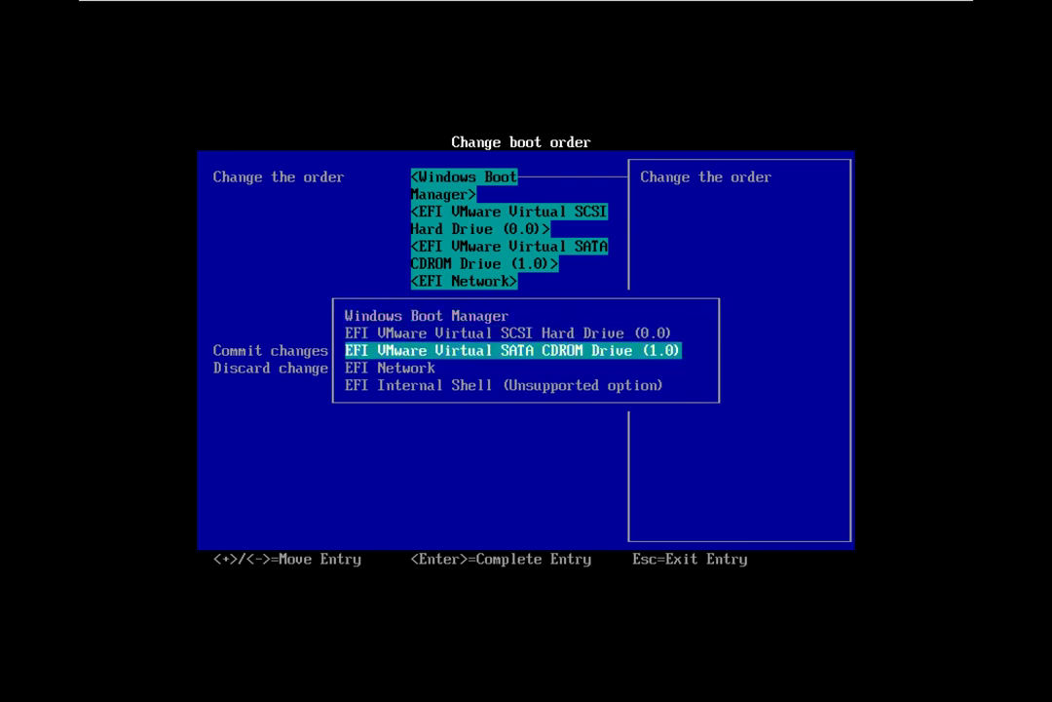
pyautogui.press('Return')
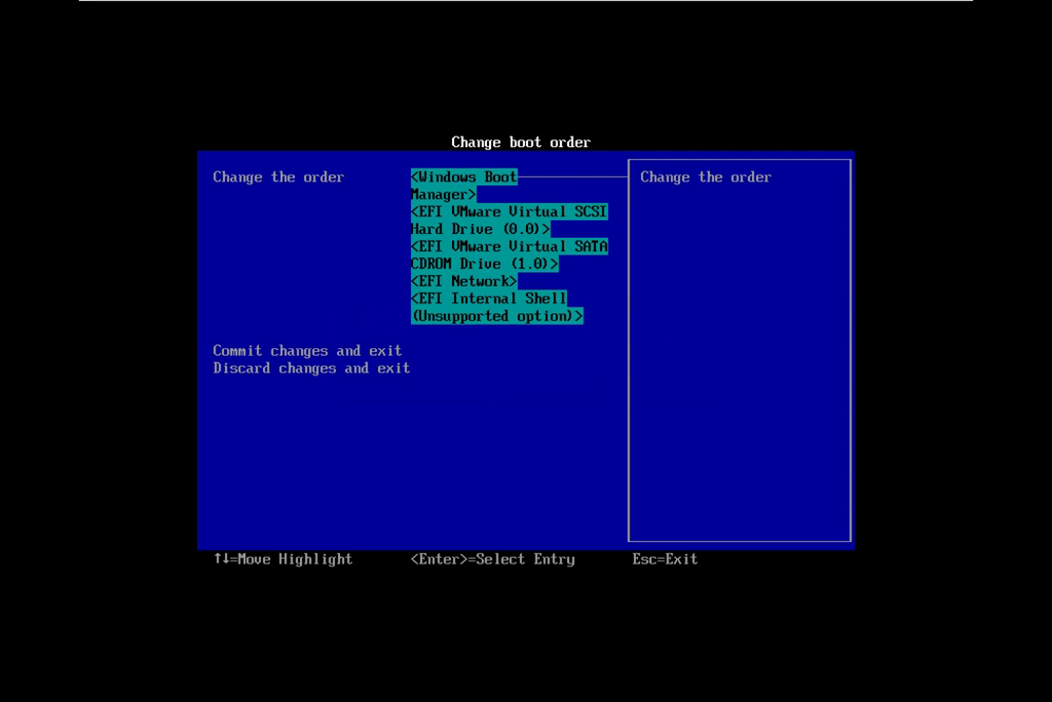
pyautogui.press('Return')
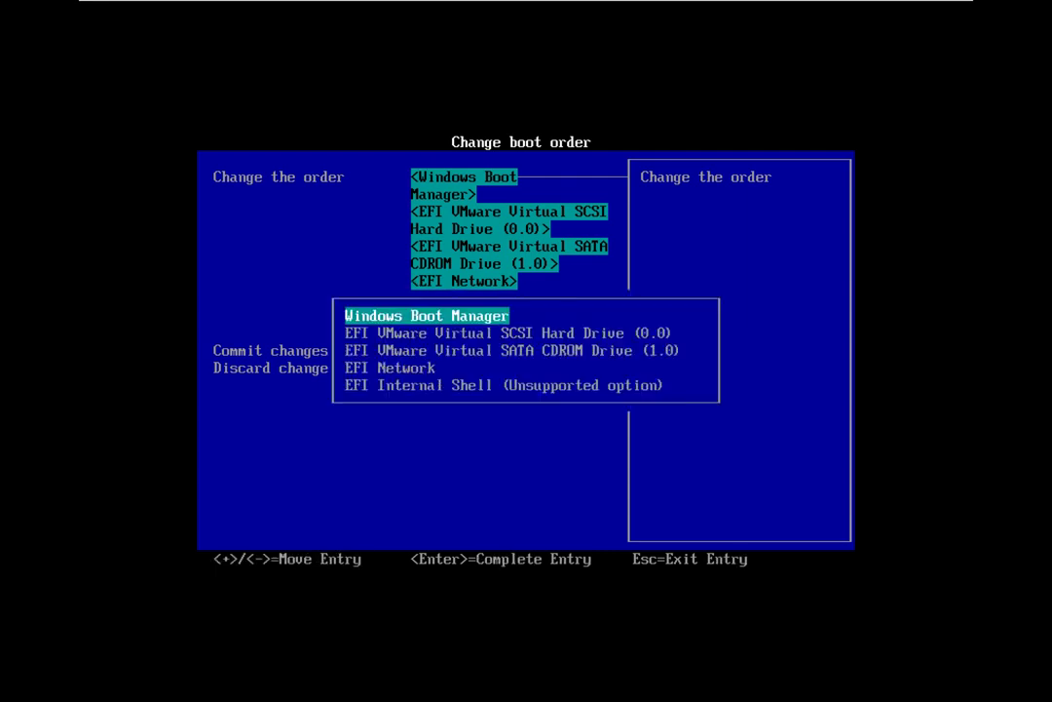
pyautogui.press('Down')
pyautogui.press('Down')
pyautogui.press('Down')
pyautogui.press('Down')
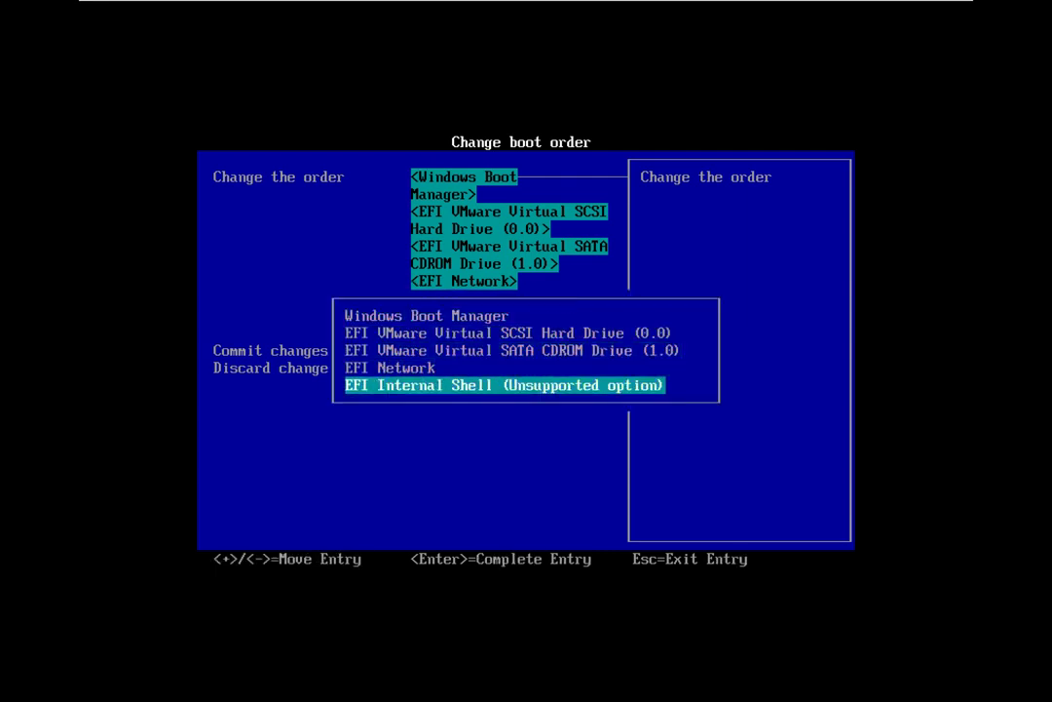
pyautogui.press('Up')
pyautogui.press('Up')
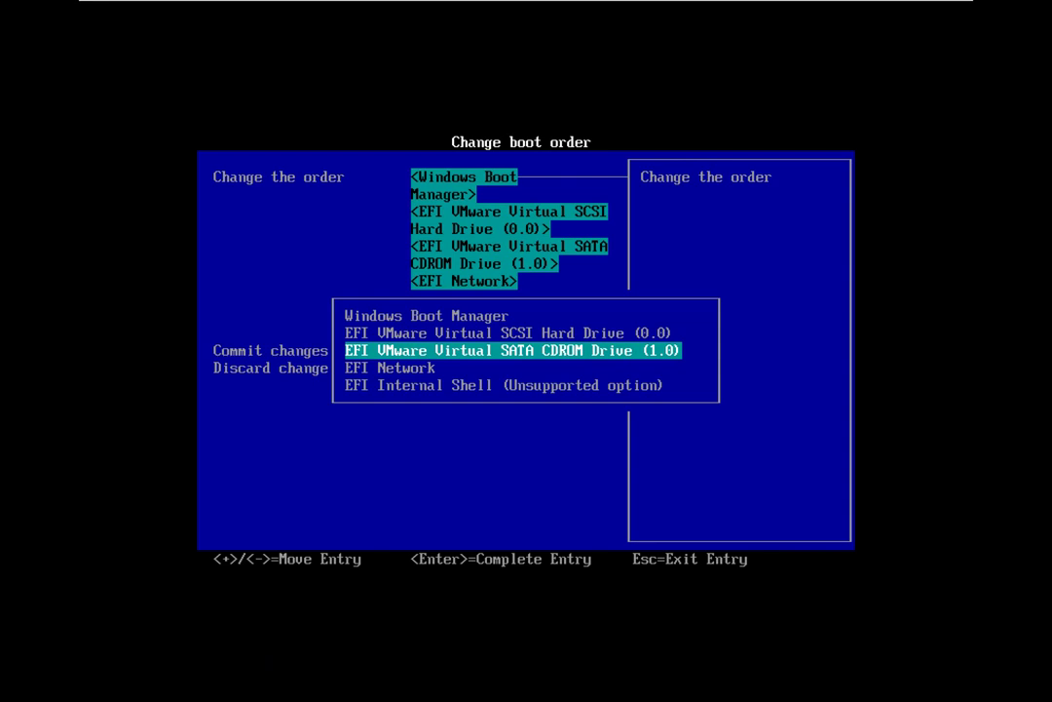
# Step: Move Windows Boot Manager and the SCSI Hard Drive below the SATA CDROM drive
pyautogui.press('-')
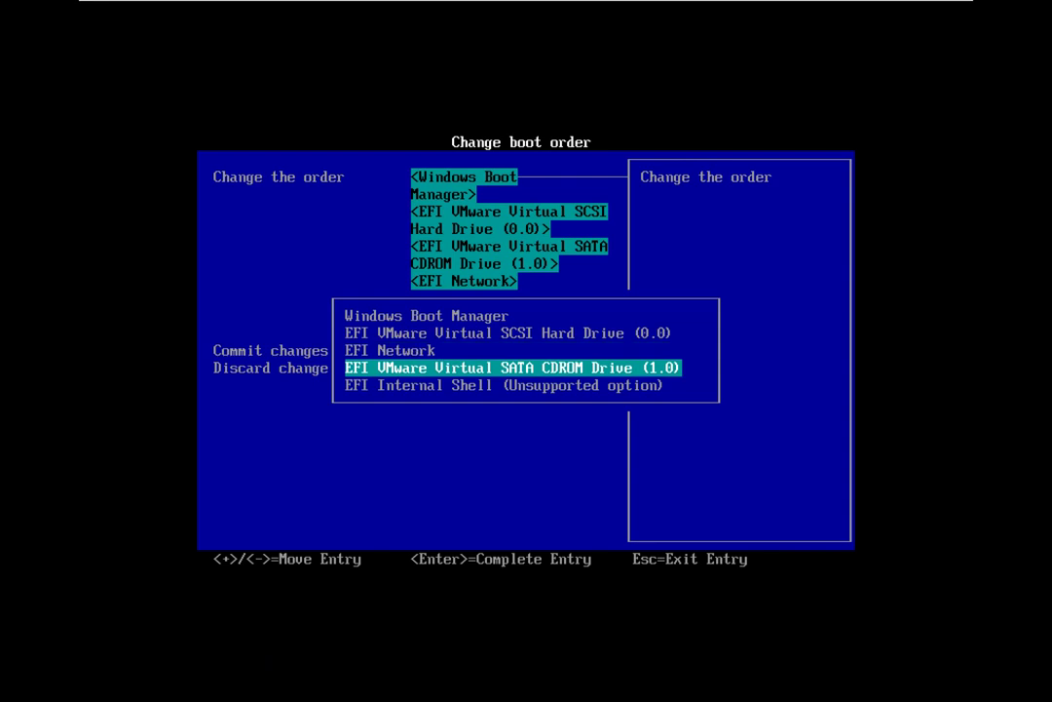
pyautogui.press('Up')
pyautogui.press('Up')
pyautogui.press('Up')
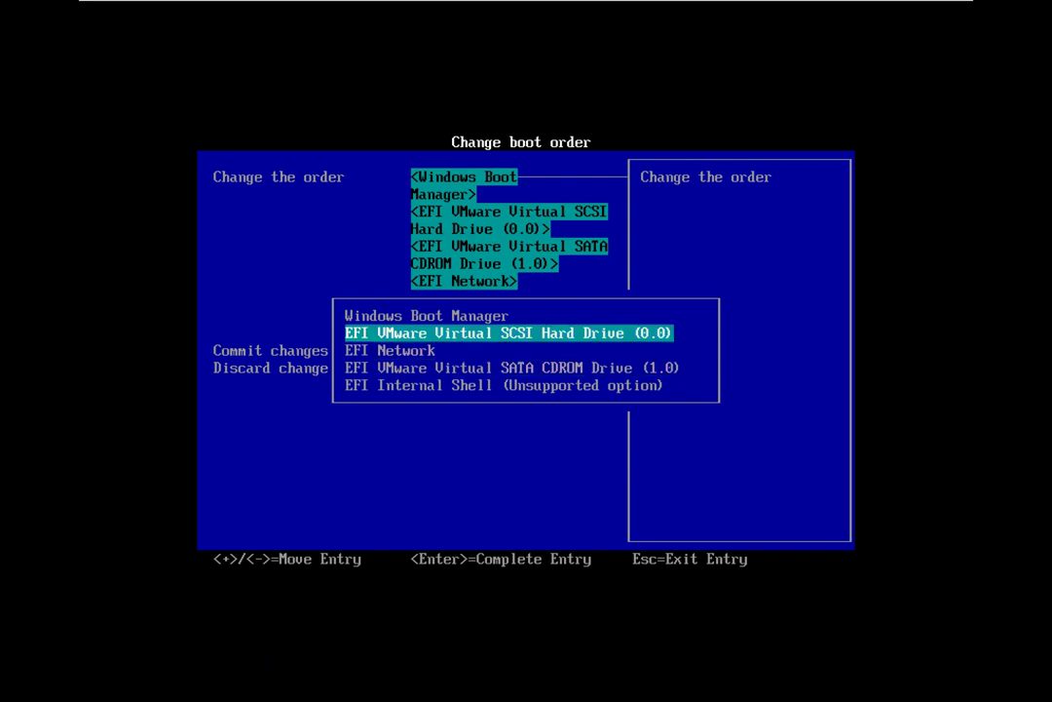
pyautogui.press('-')
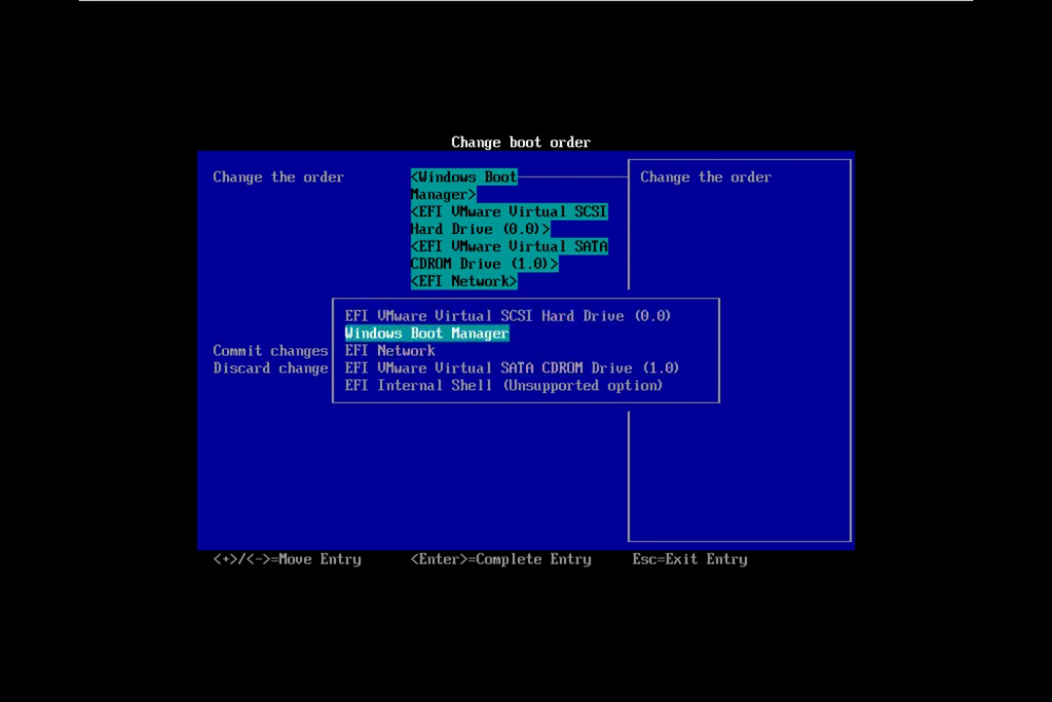
pyautogui.press('-')
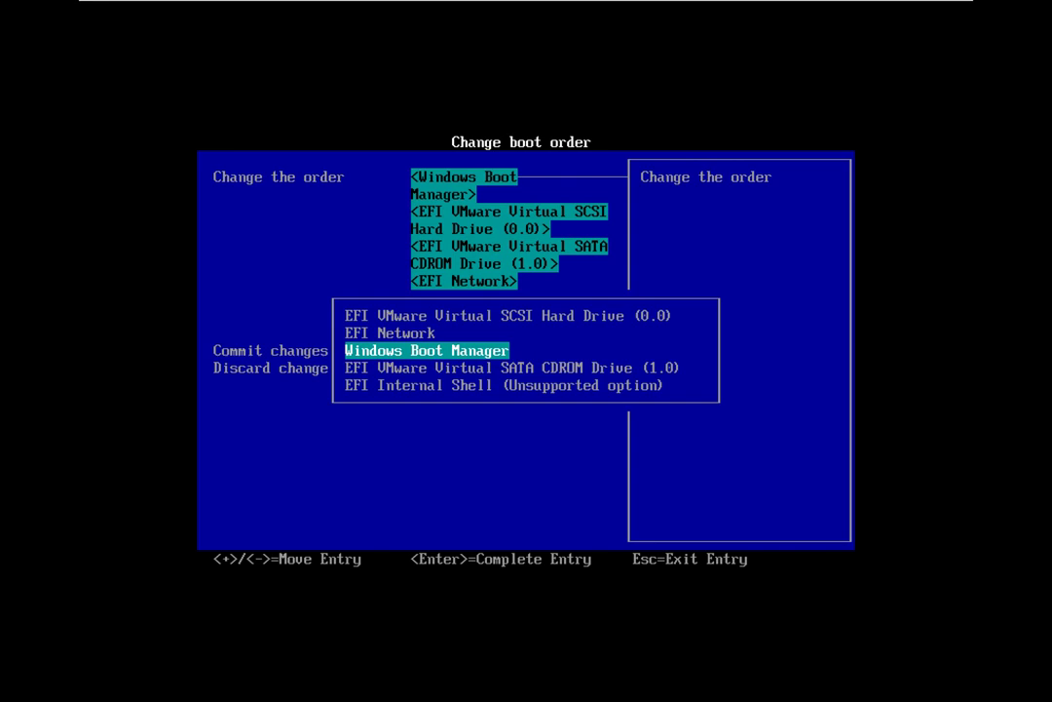
pyautogui.press('-')
pyautogui.press('Up')
pyautogui.press('Up')
pyautogui.press('Up')
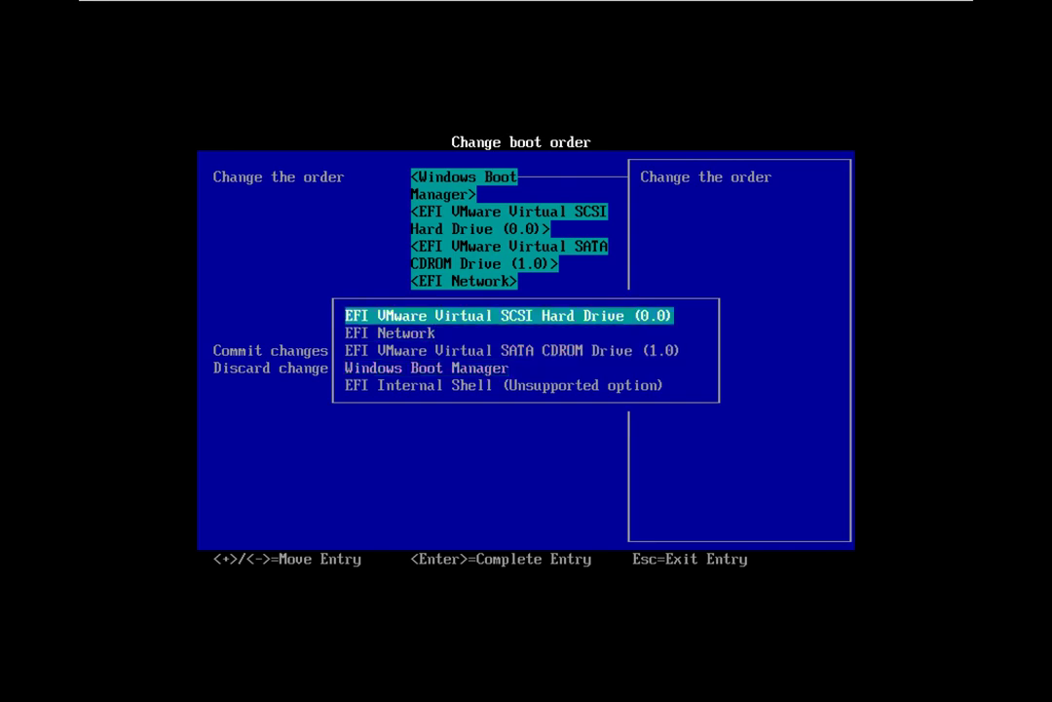
pyautogui.press('-')
pyautogui.press('-')
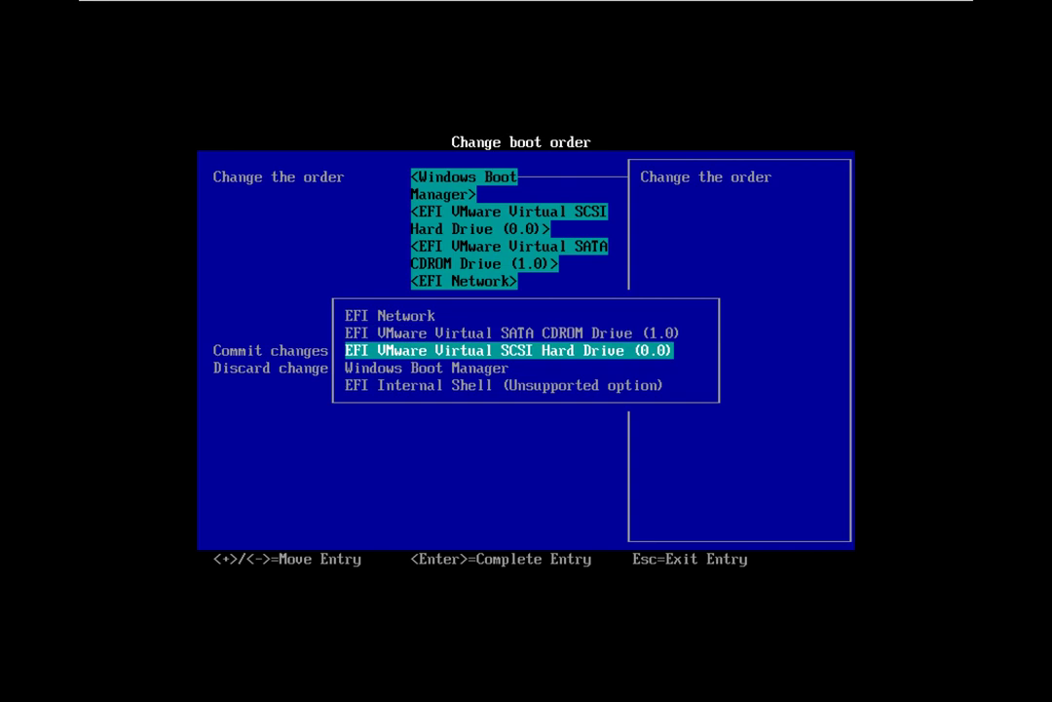
pyautogui.press('Up')
pyautogui.press('Up')
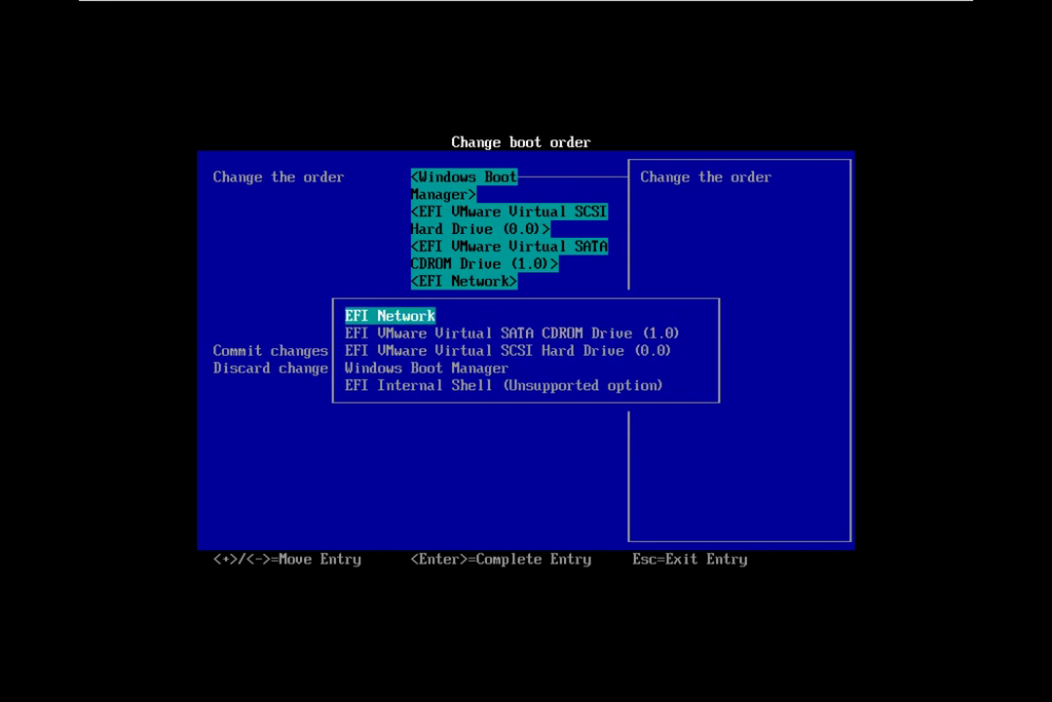
pyautogui.press('-')
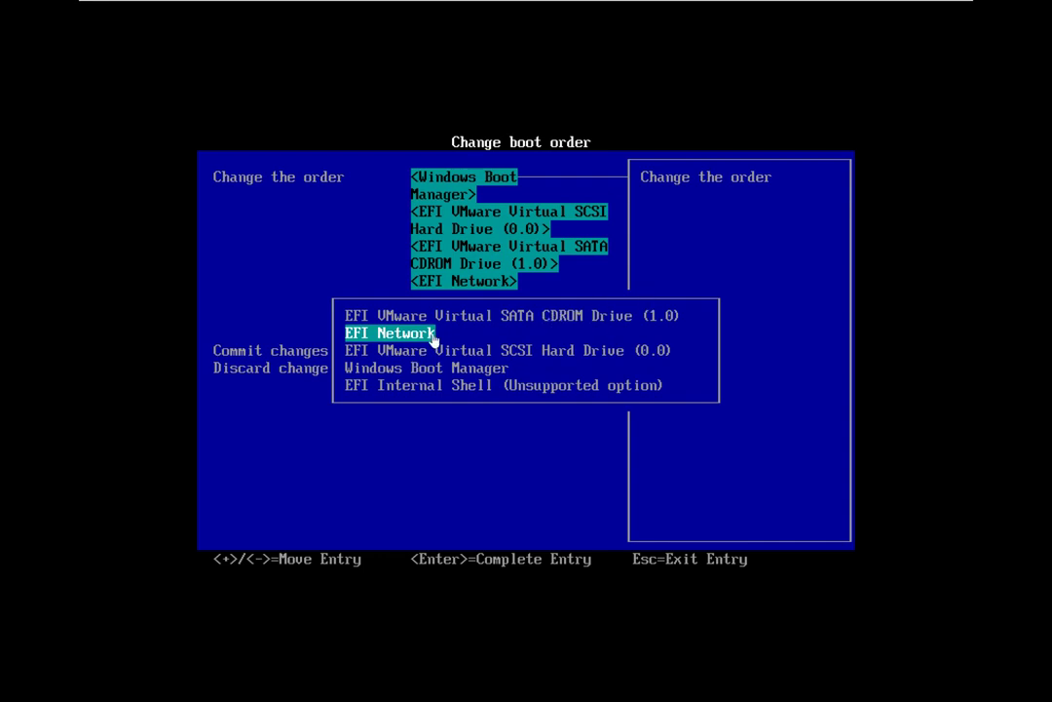
# Step: Move EFI Network below the hard drive and confirm the SATA CDROM drive first
pyautogui.press('Down')
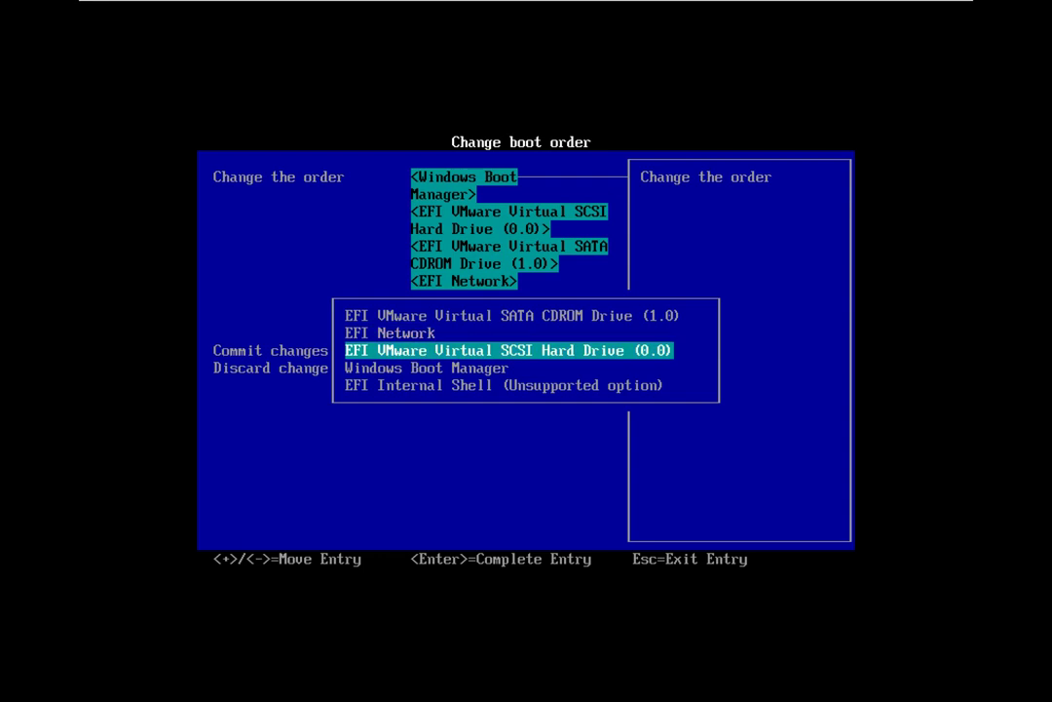
pyautogui.press('Up')
pyautogui.press('-')
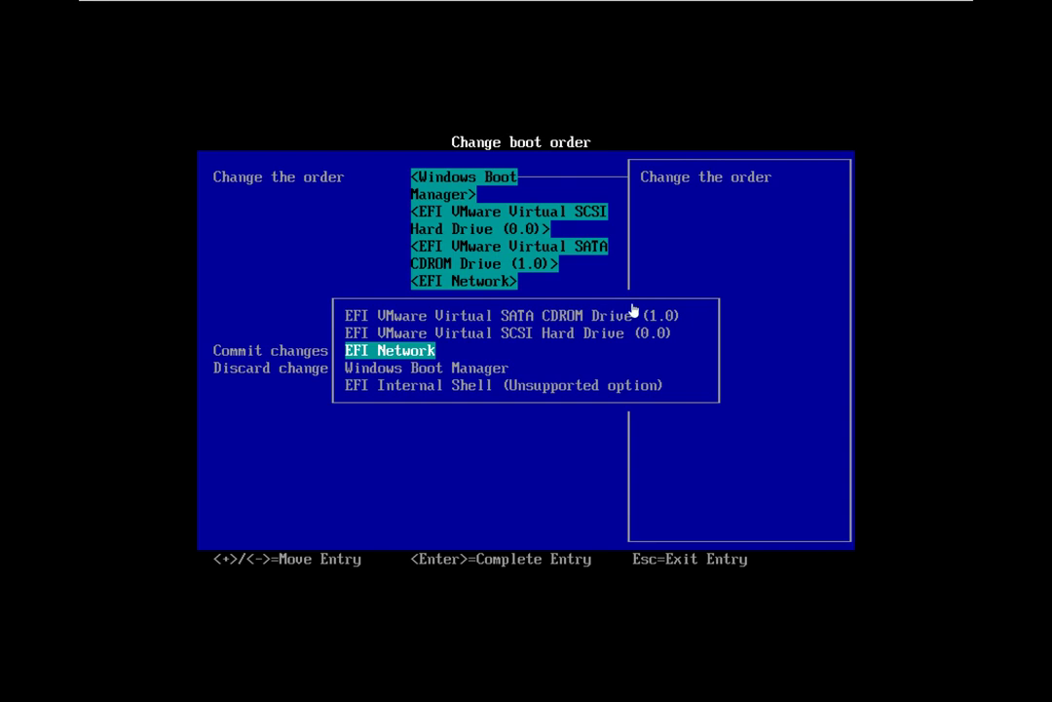
pyautogui.press('Up')
pyautogui.press('Up')
pyautogui.press('Return')
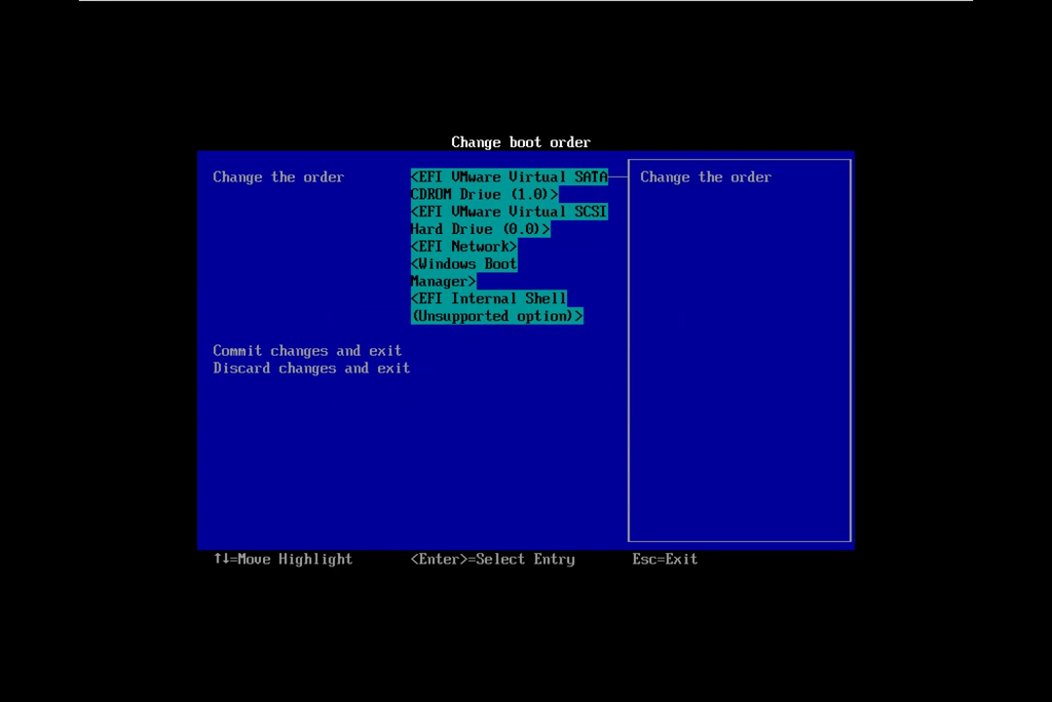
pyautogui.press('Return')
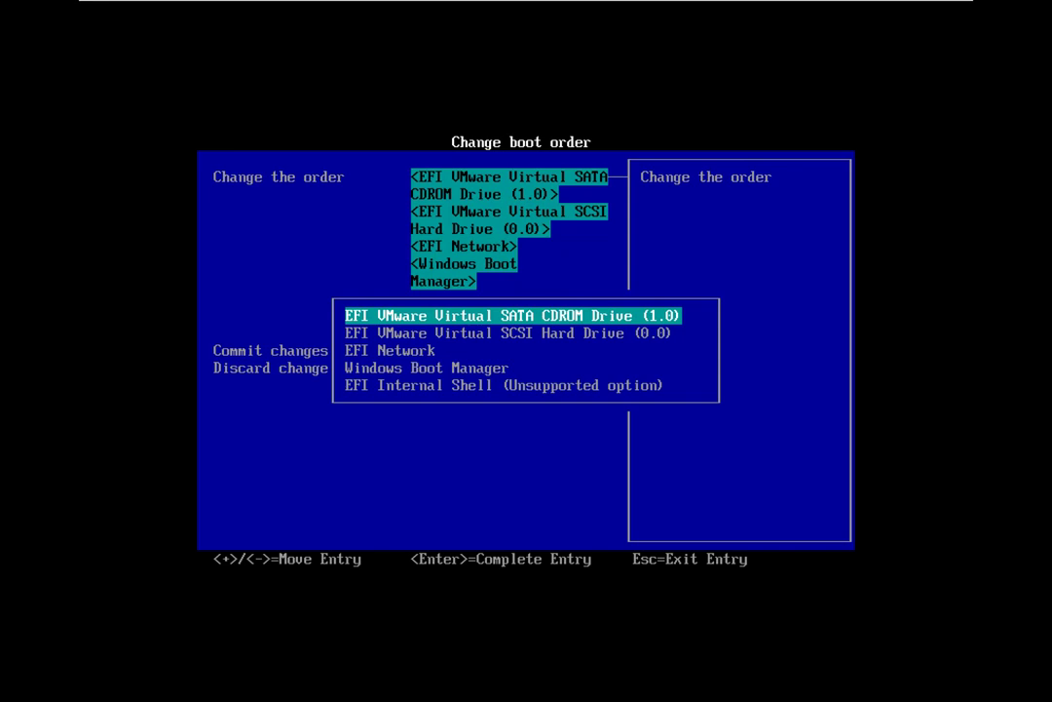
pyautogui.press('Return')
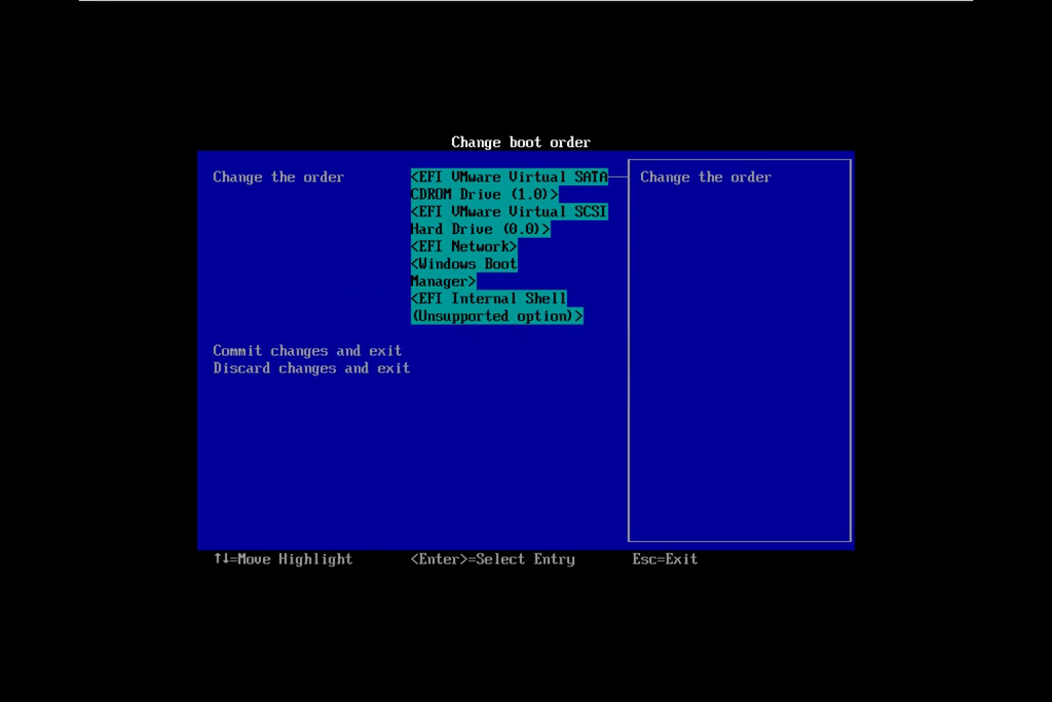
pyautogui.press('Return')
pyautogui.press('Down')
pyautogui.press('Up')
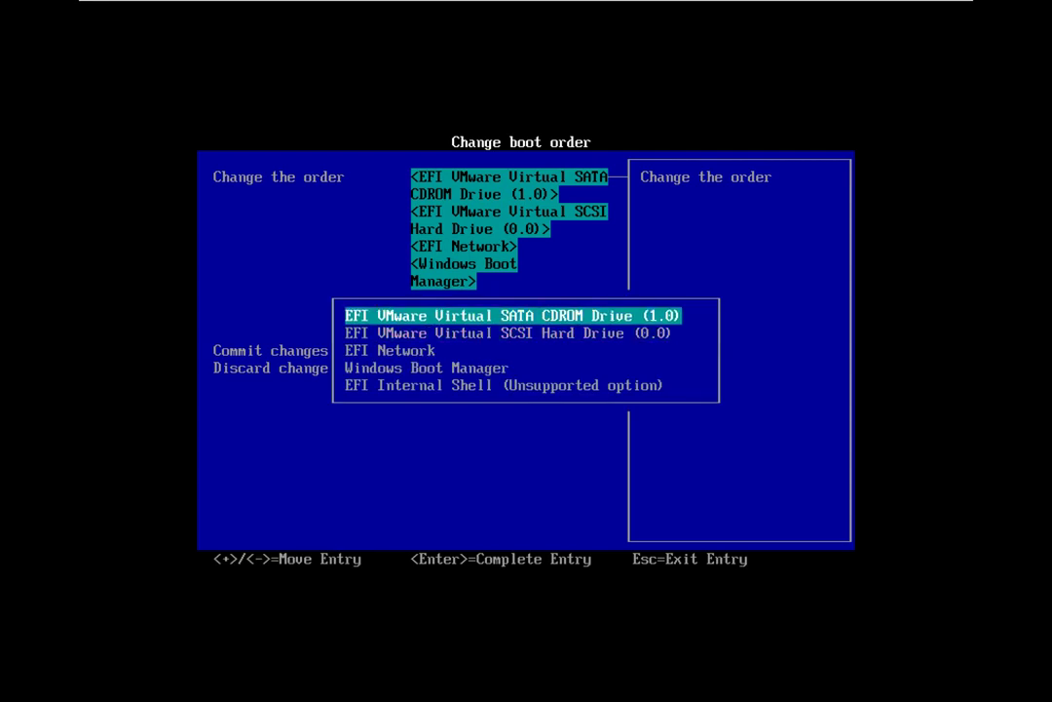
pyautogui.press('Return')
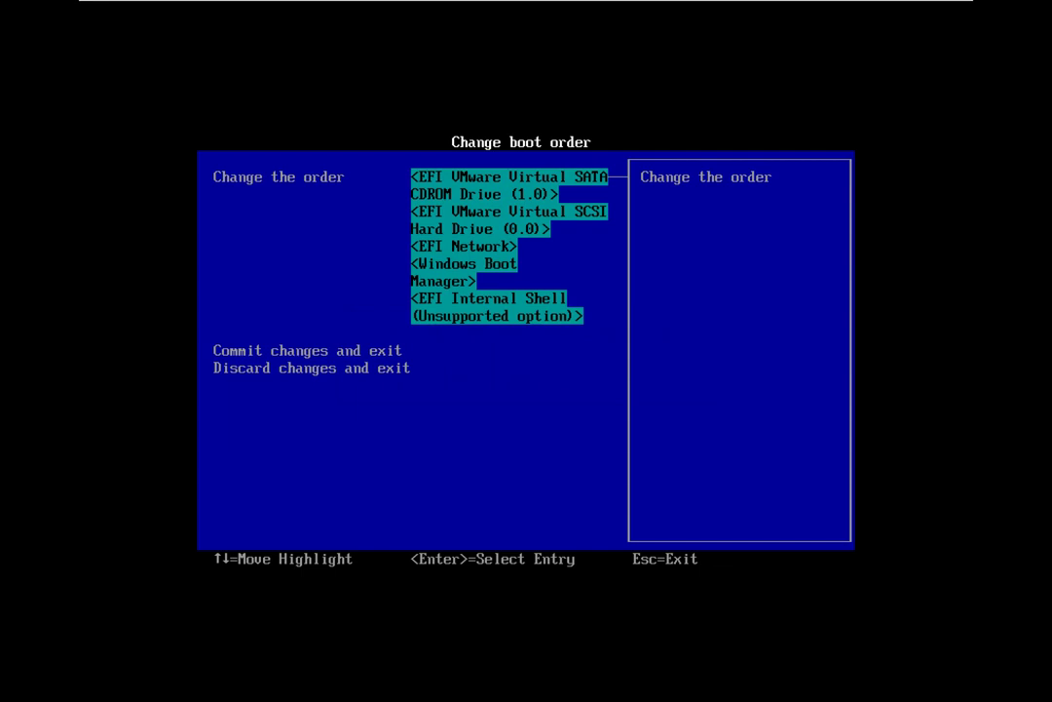
pyautogui.press('Return')
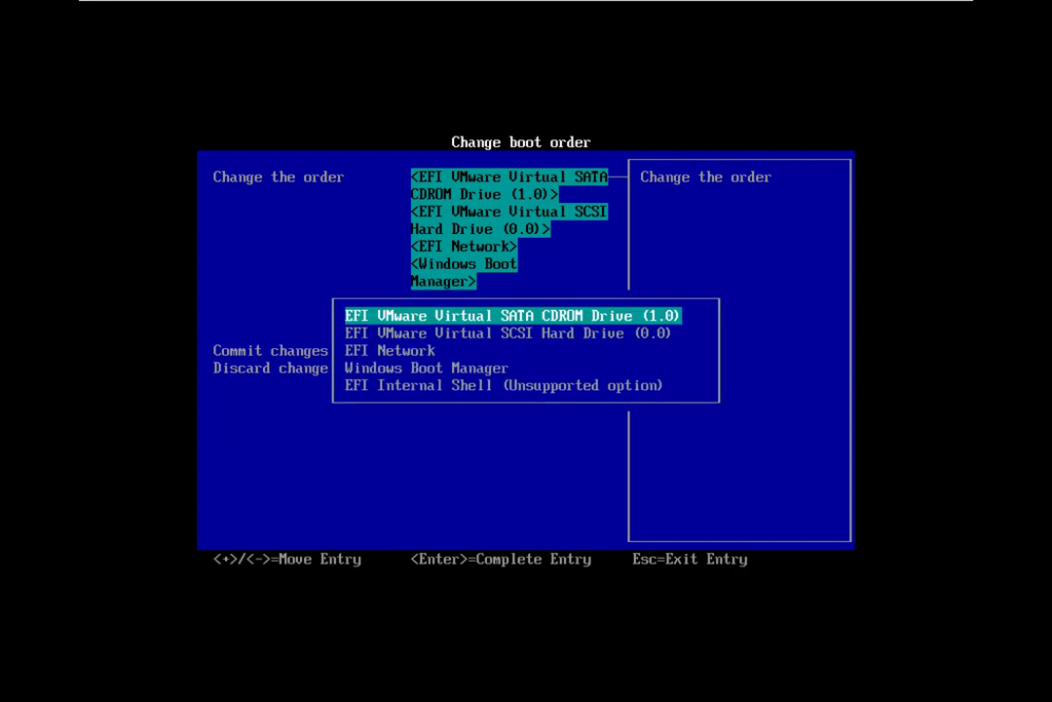
pyautogui.press('Return')
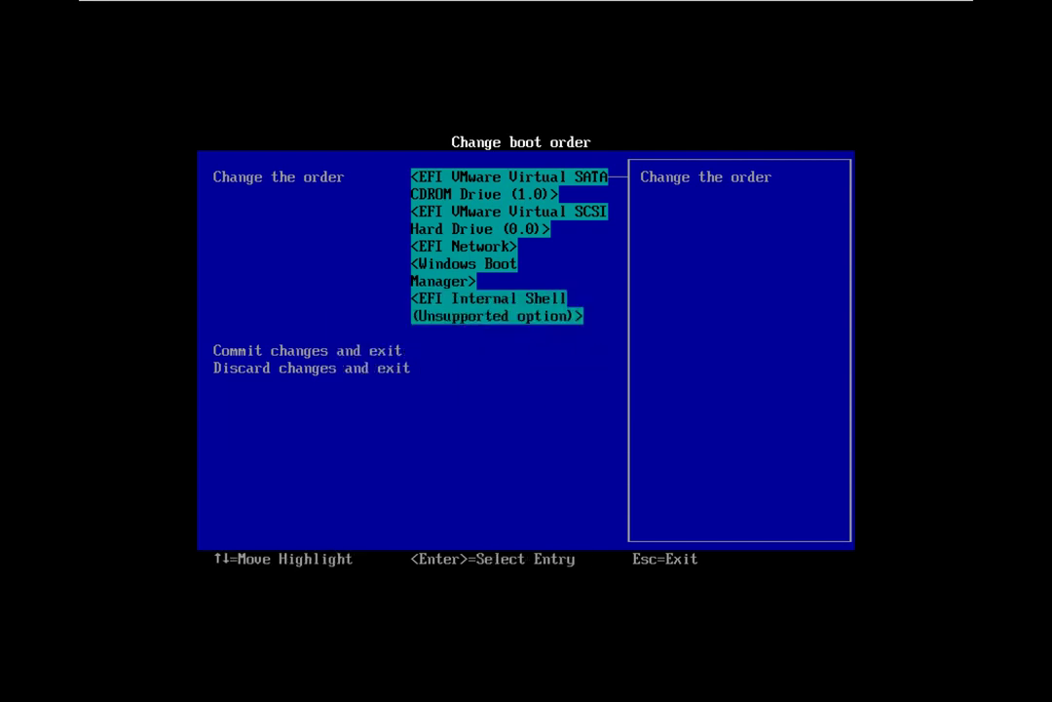
pyautogui.press('Return')
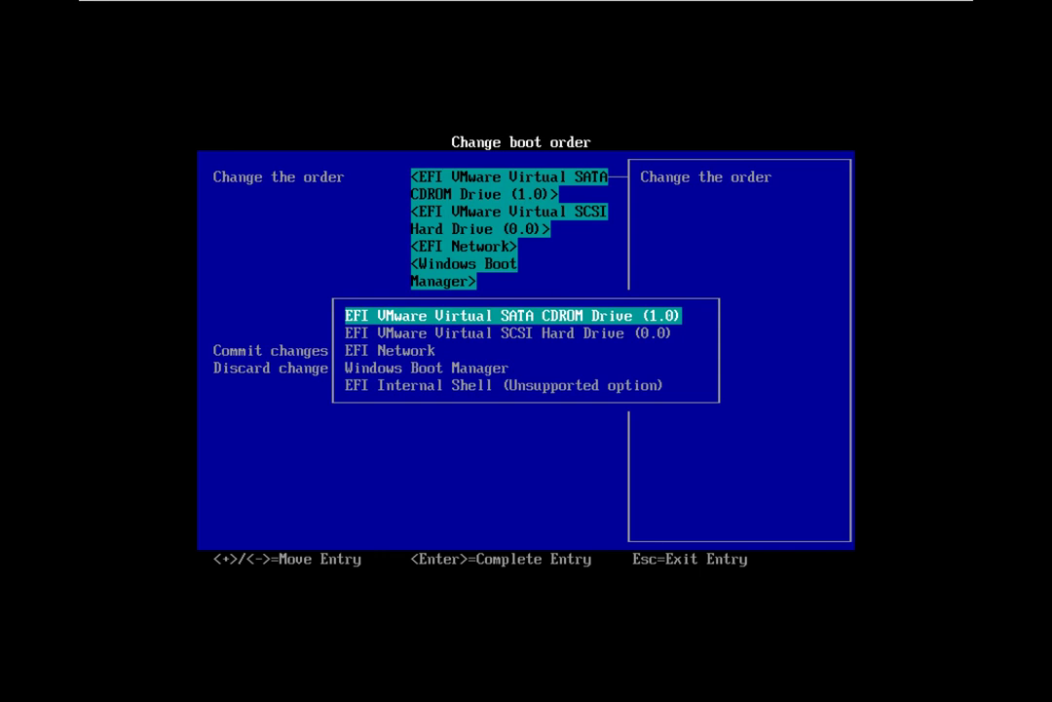
pyautogui.press('Down')
pyautogui.press('Down')
pyautogui.press('Down')
pyautogui.press('Down')
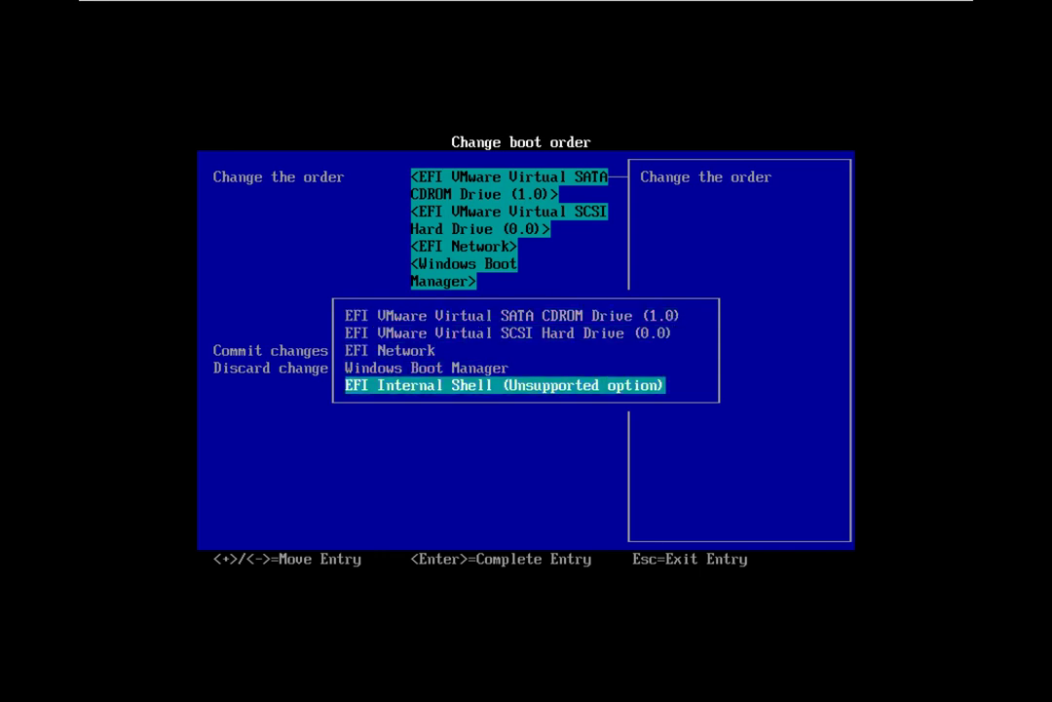
pyautogui.press('Up')
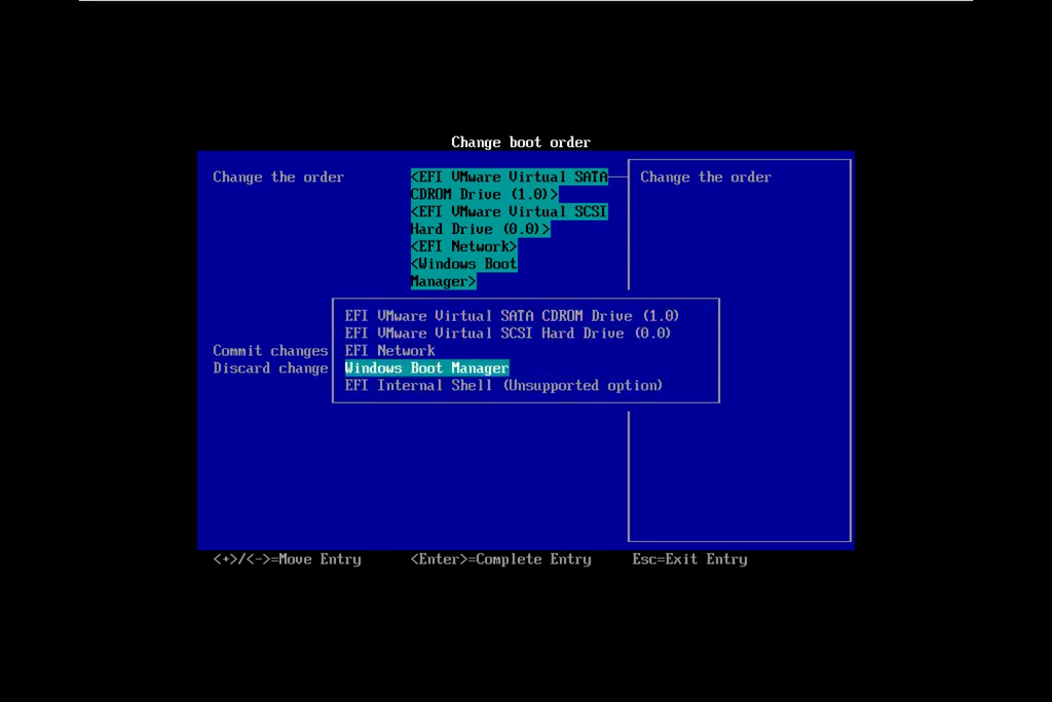
pyautogui.press('Up')
pyautogui.press('Up')
pyautogui.press('Up')
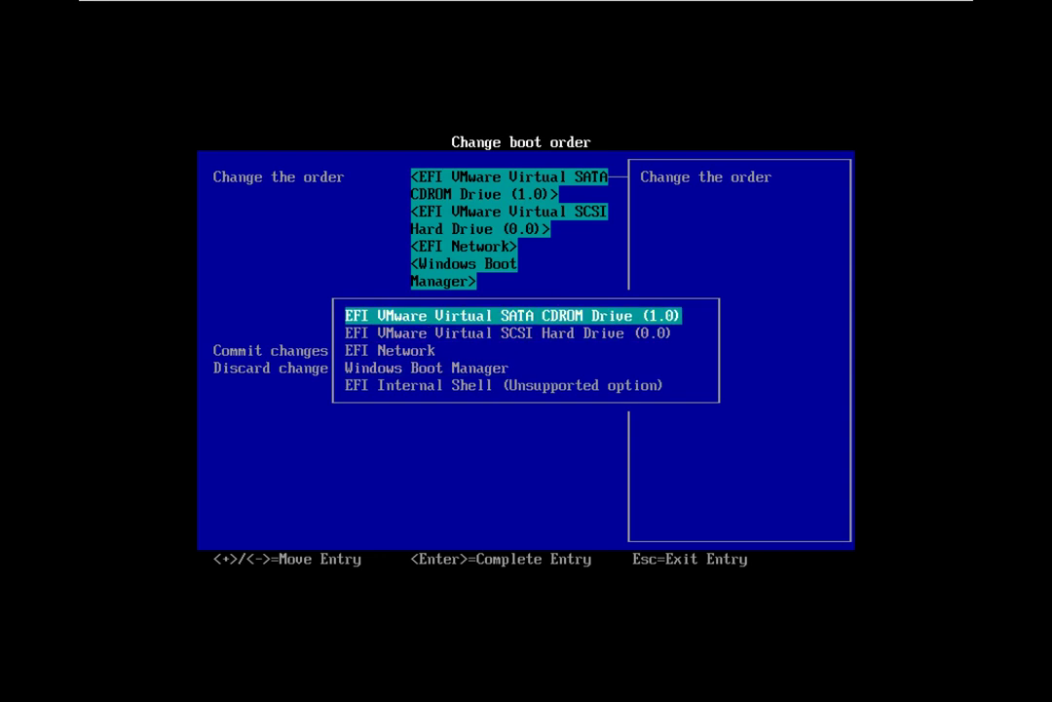
pyautogui.press('Return')
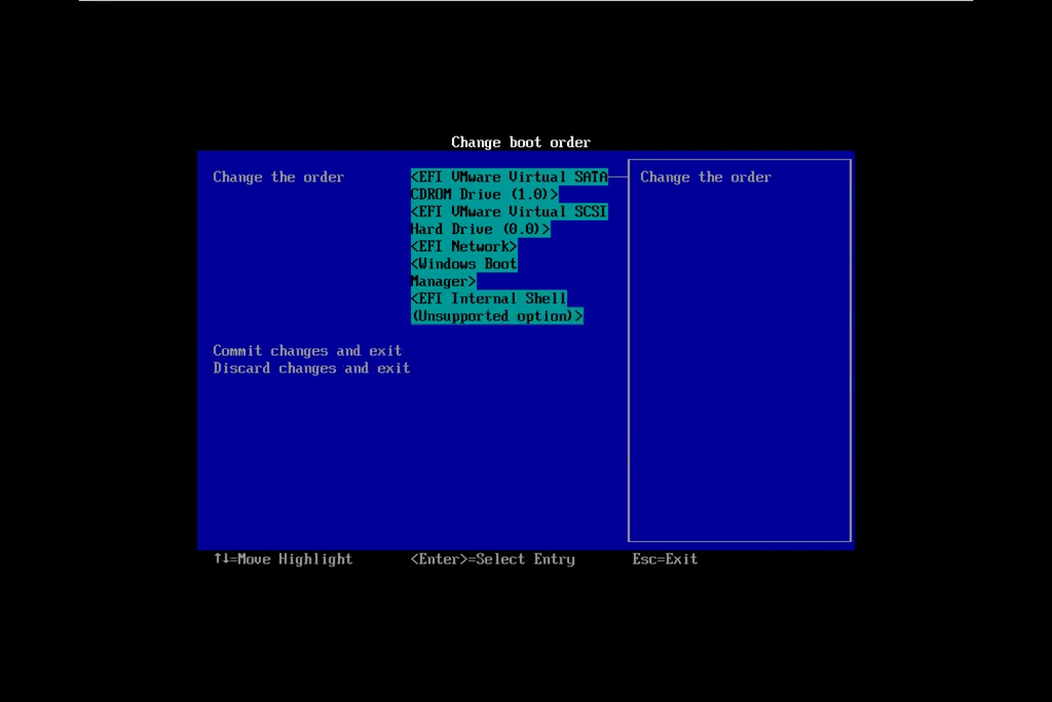
pyautogui.press('Down')
pyautogui.press('Down')
pyautogui.press('Up')
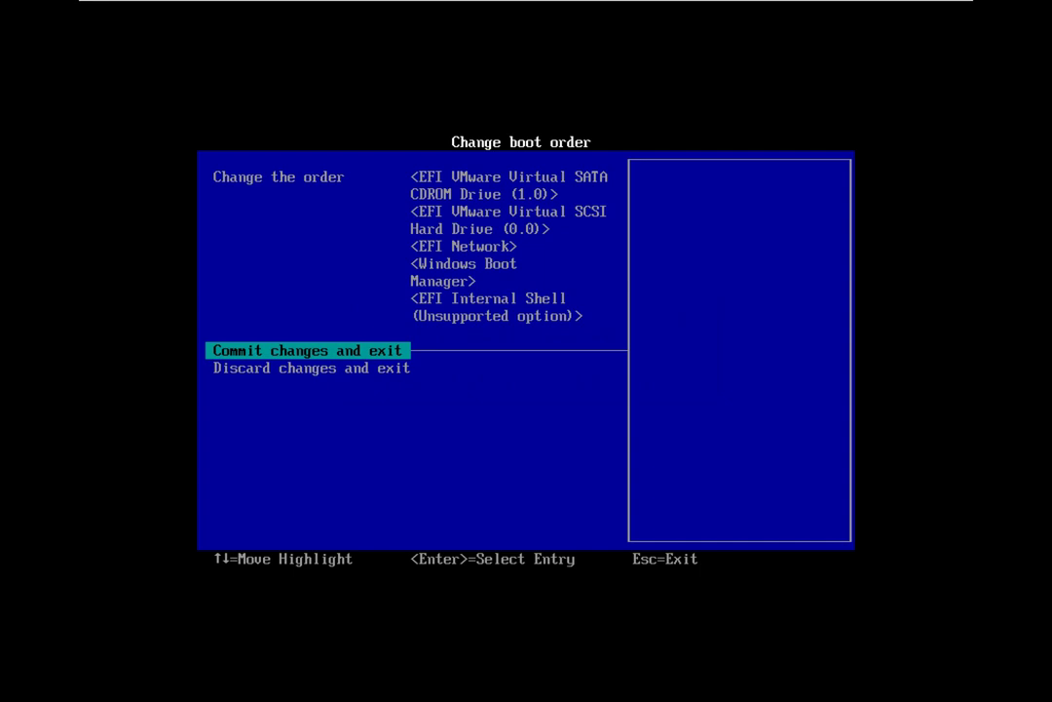
# Step: Recheck the CDROM-first boot order unchanged, then commit the changes and exit
pyautogui.press('Up')
pyautogui.press('Return')
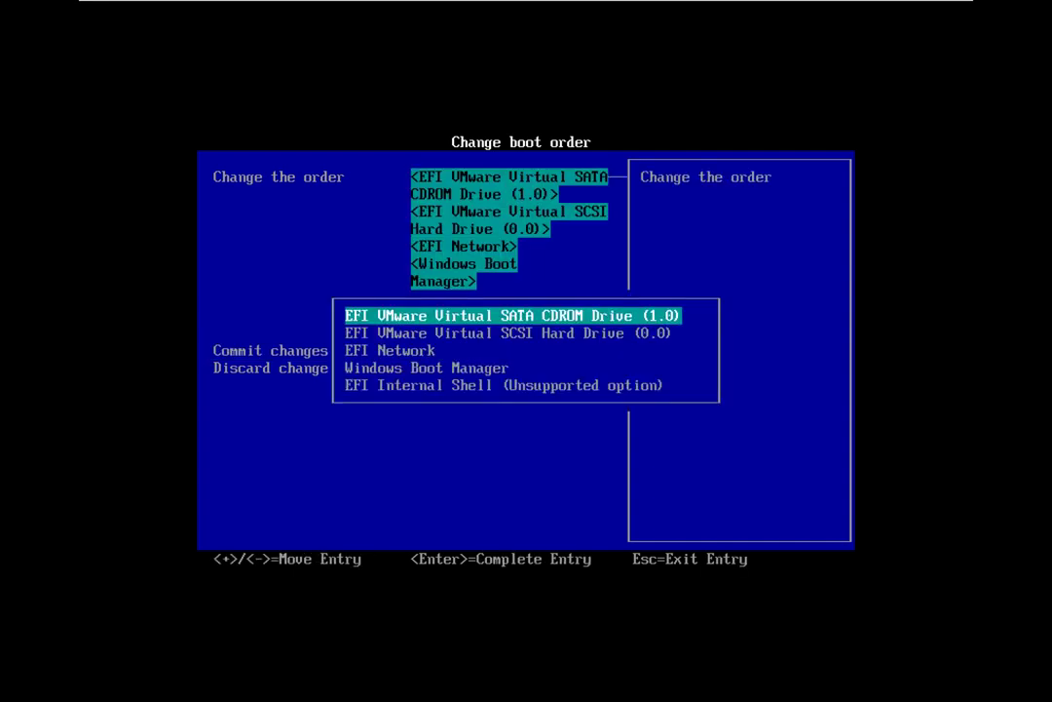
pyautogui.press('Return')
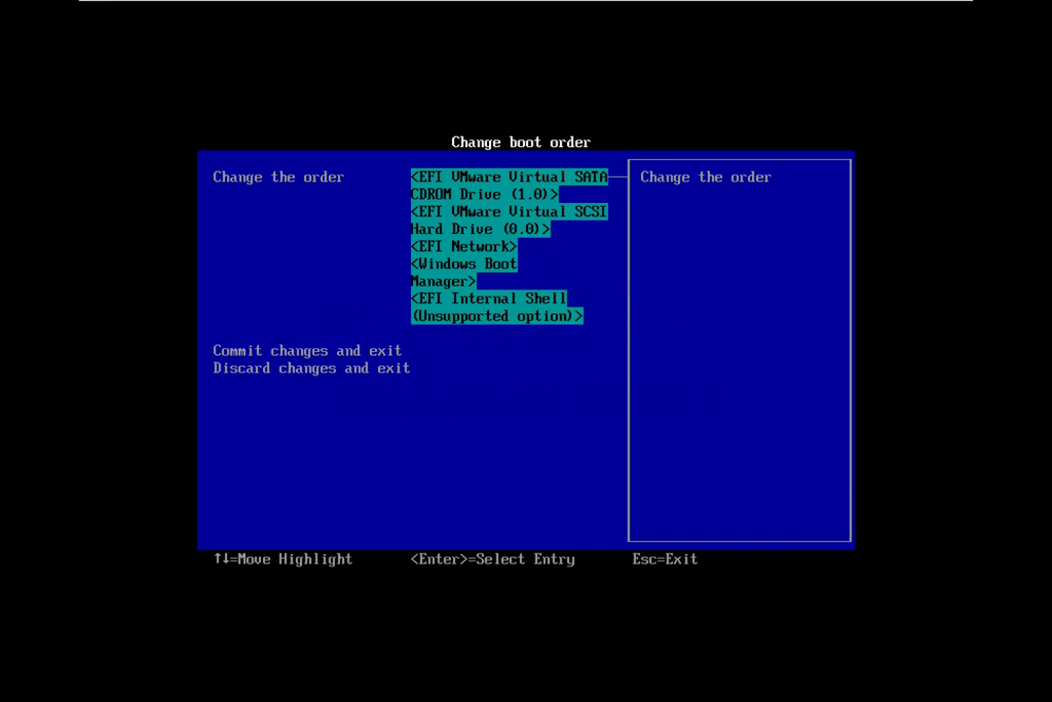
pyautogui.press('Down')
pyautogui.press('Return')
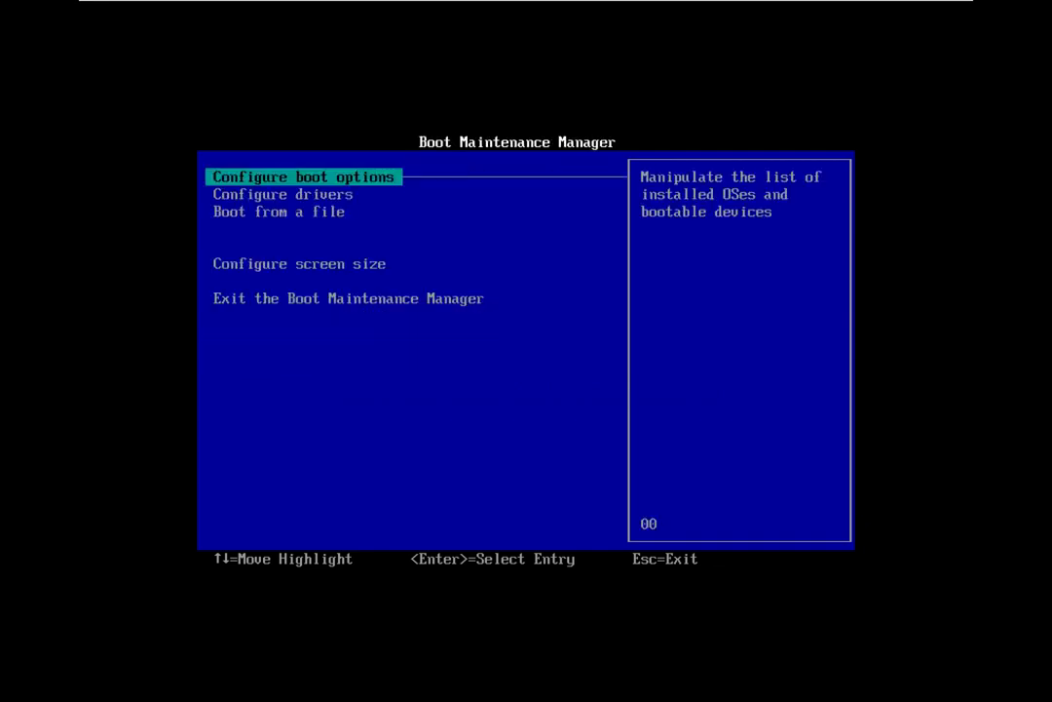
# Step: Exit the Boot Maintenance Manager and shut down the system from Boot Manager
pyautogui.press('Down')
pyautogui.press('Down')
pyautogui.press('Down')
pyautogui.press('Down')
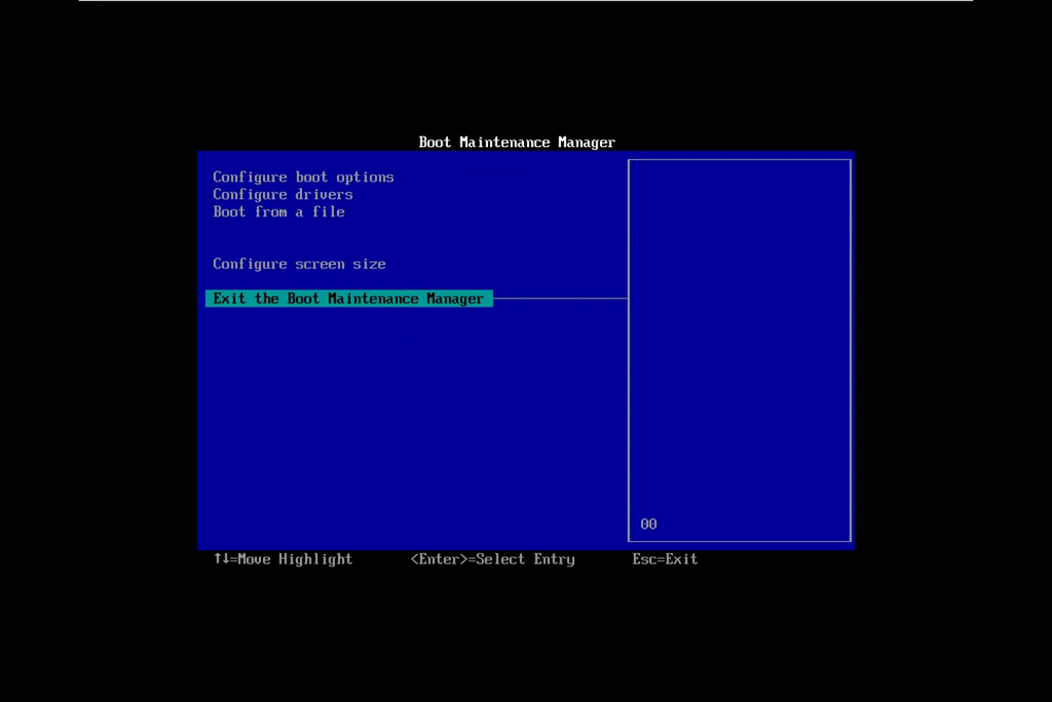
pyautogui.press('Return')
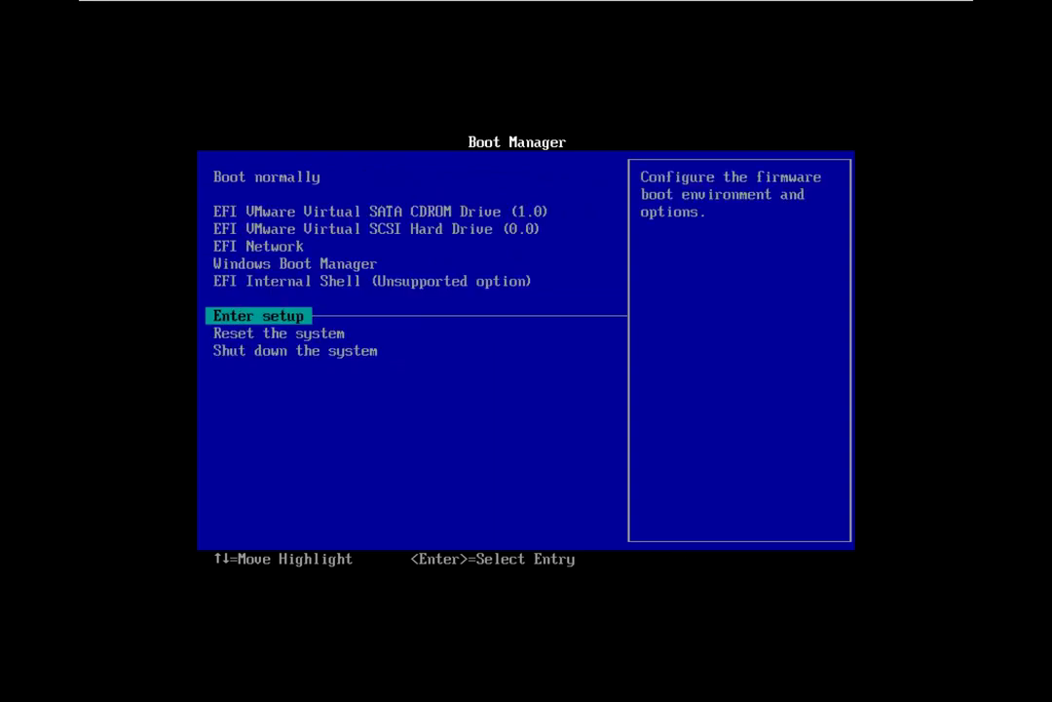
pyautogui.press('Down')
pyautogui.press('Down')
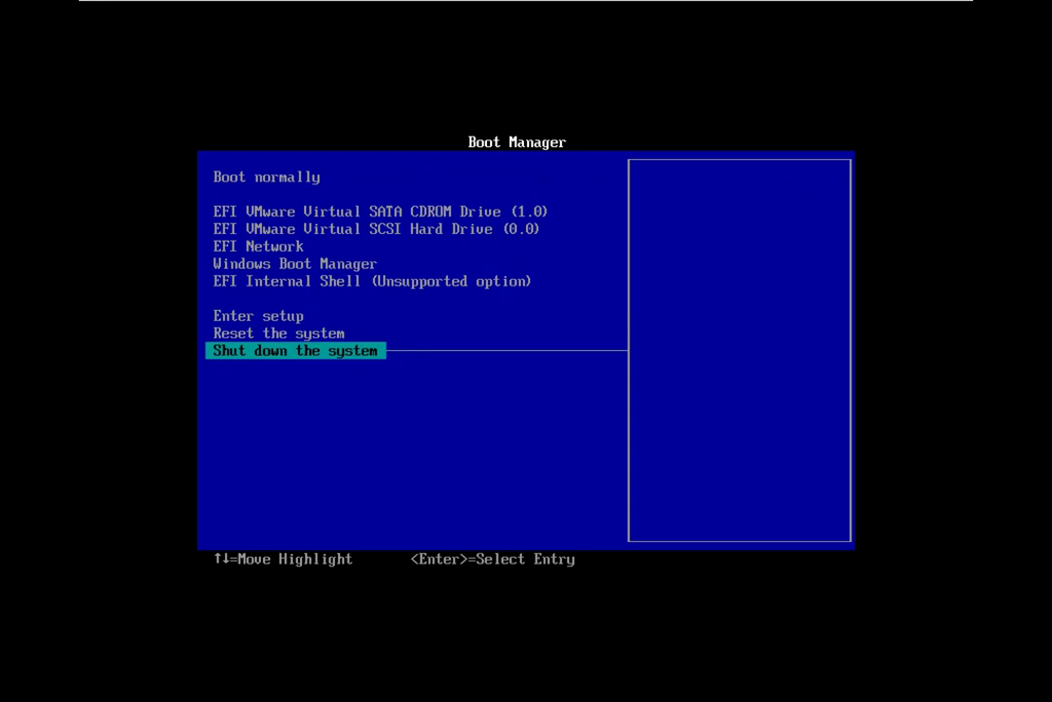
pyautogui.press('Return')
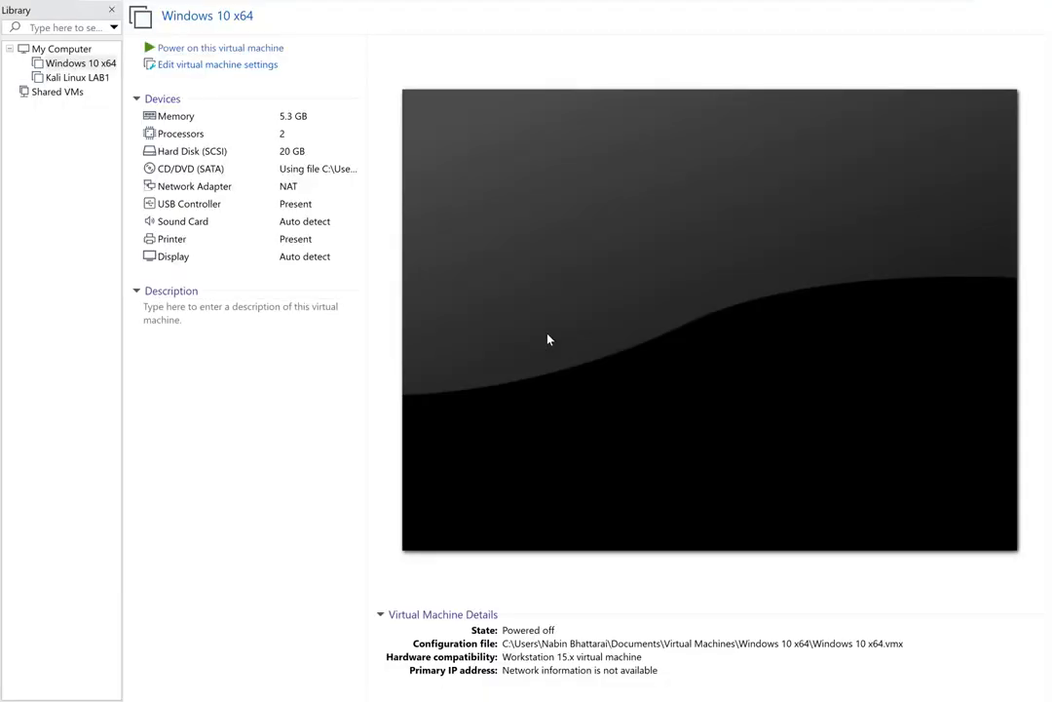
pyautogui.click(249, 47)
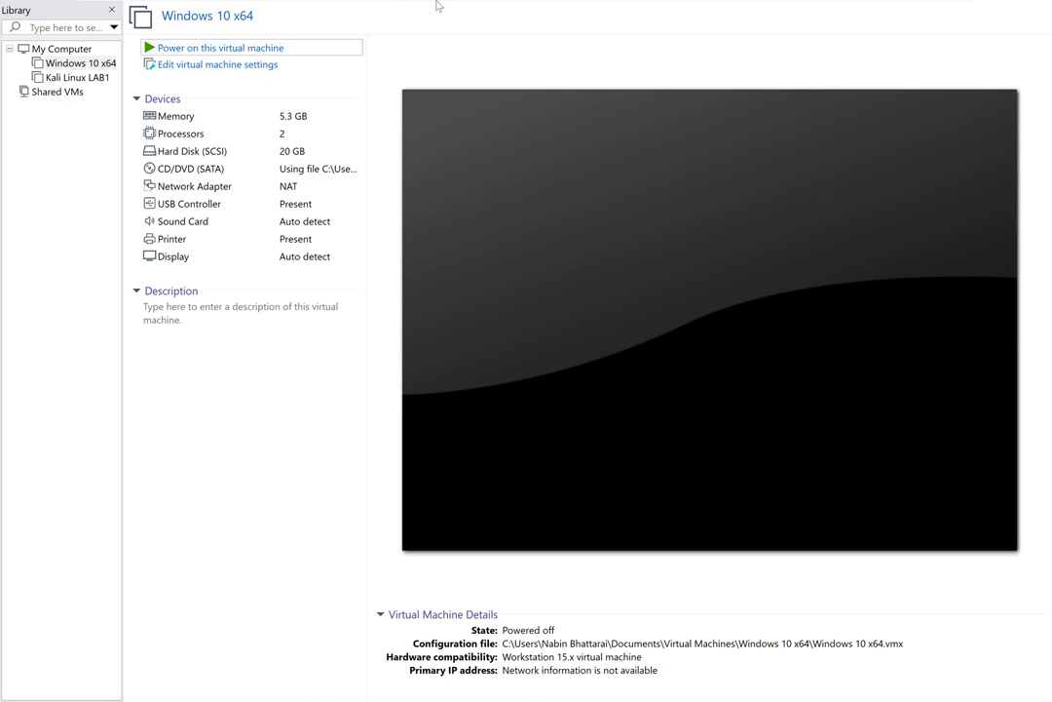
pyautogui.moveTo(666, 5)
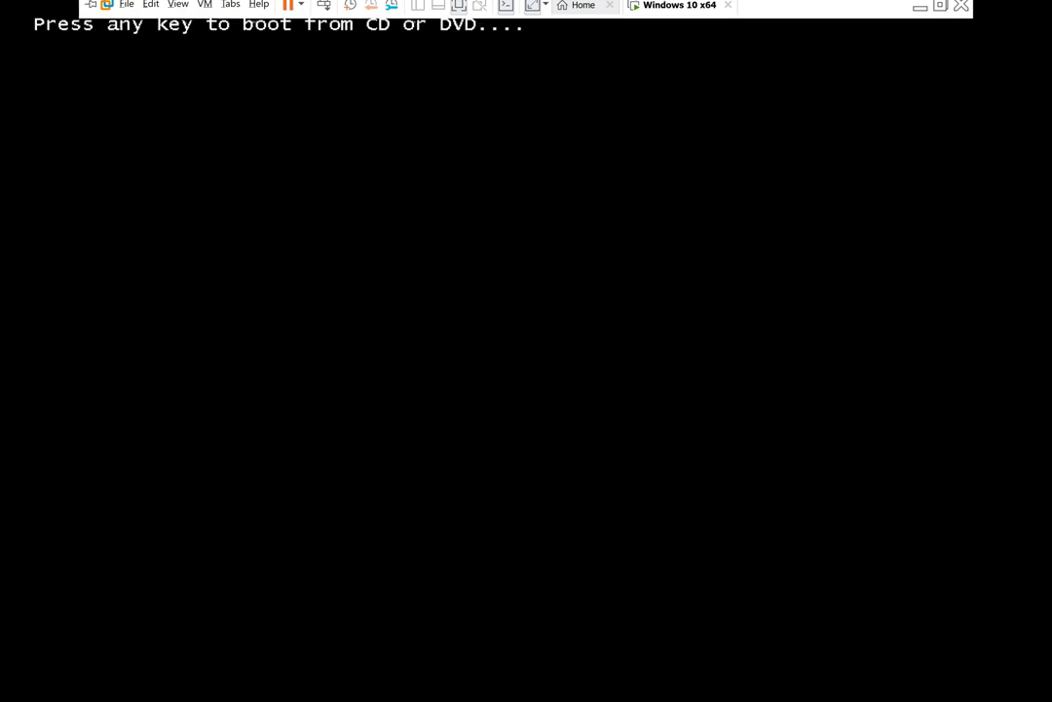
pyautogui.press('Return')
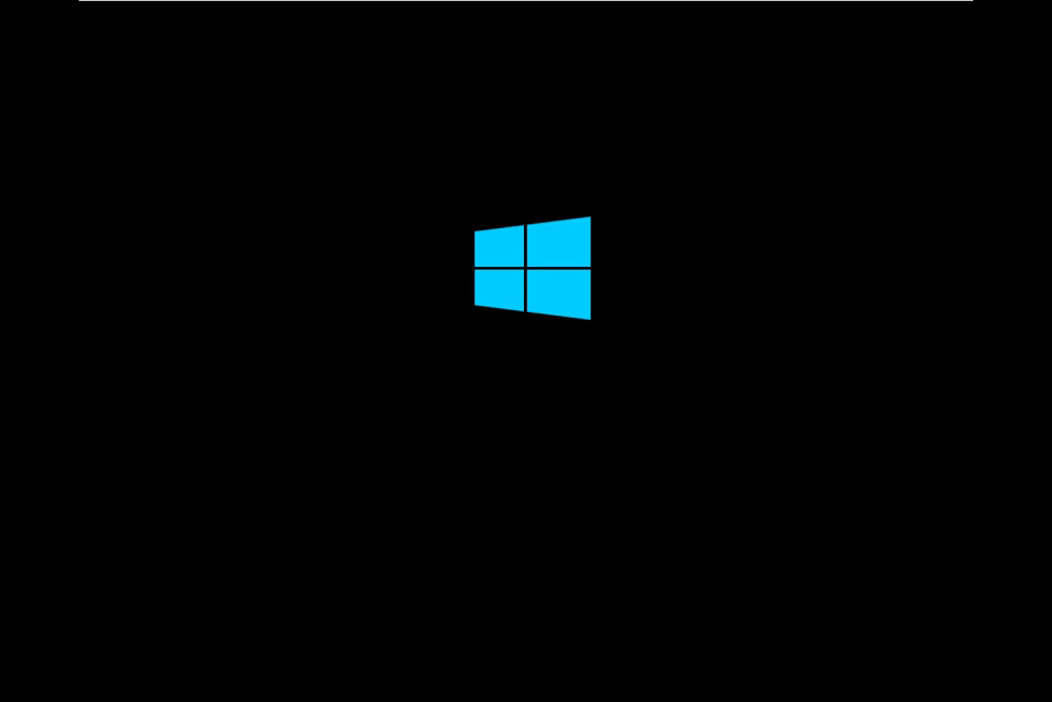
pyautogui.moveTo(446, 4)
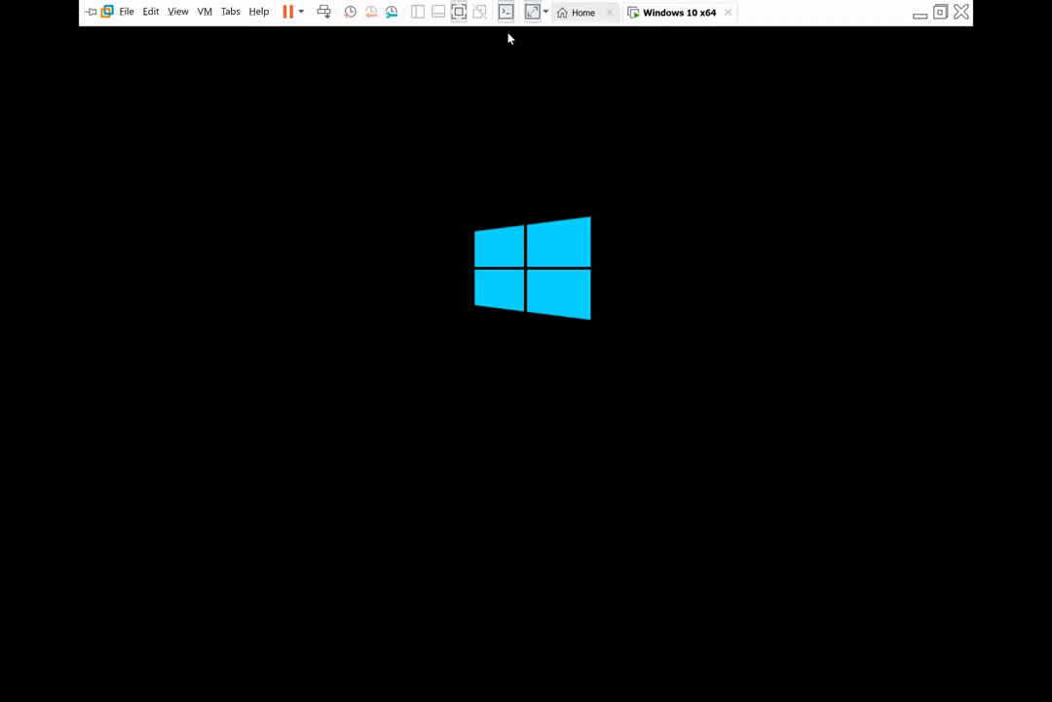
# Step: Power off the Windows 10 x64 VM and browse for a new CD/DVD ISO image
pyautogui.rightClick(681, 10)
pyautogui.moveTo(750, 28)
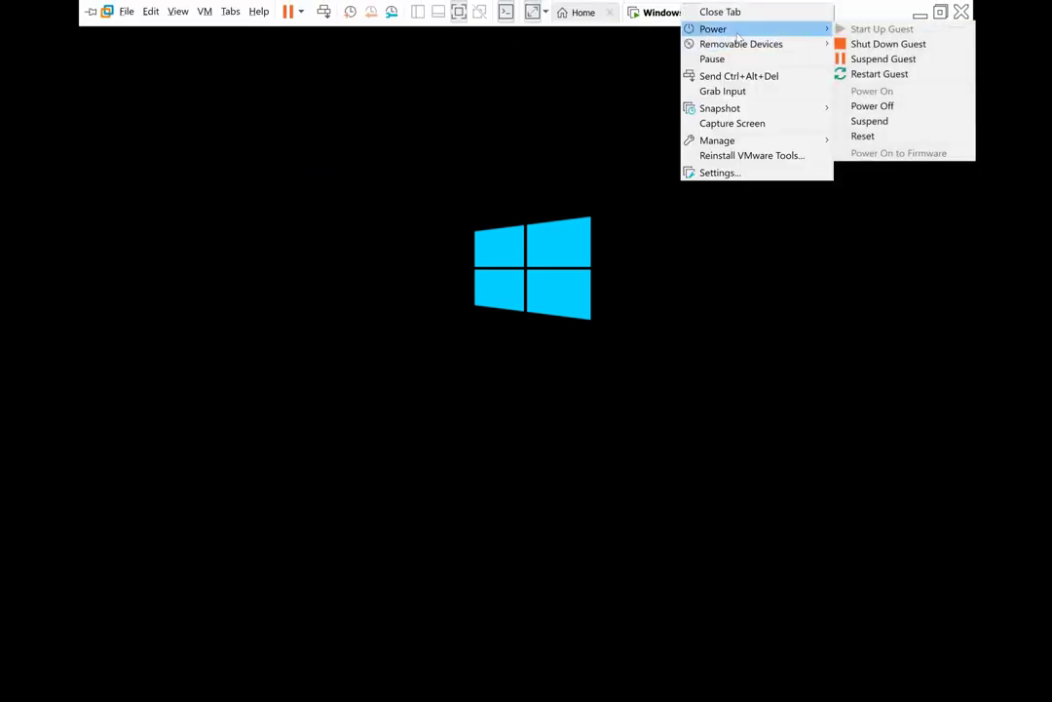
pyautogui.click(872, 105)
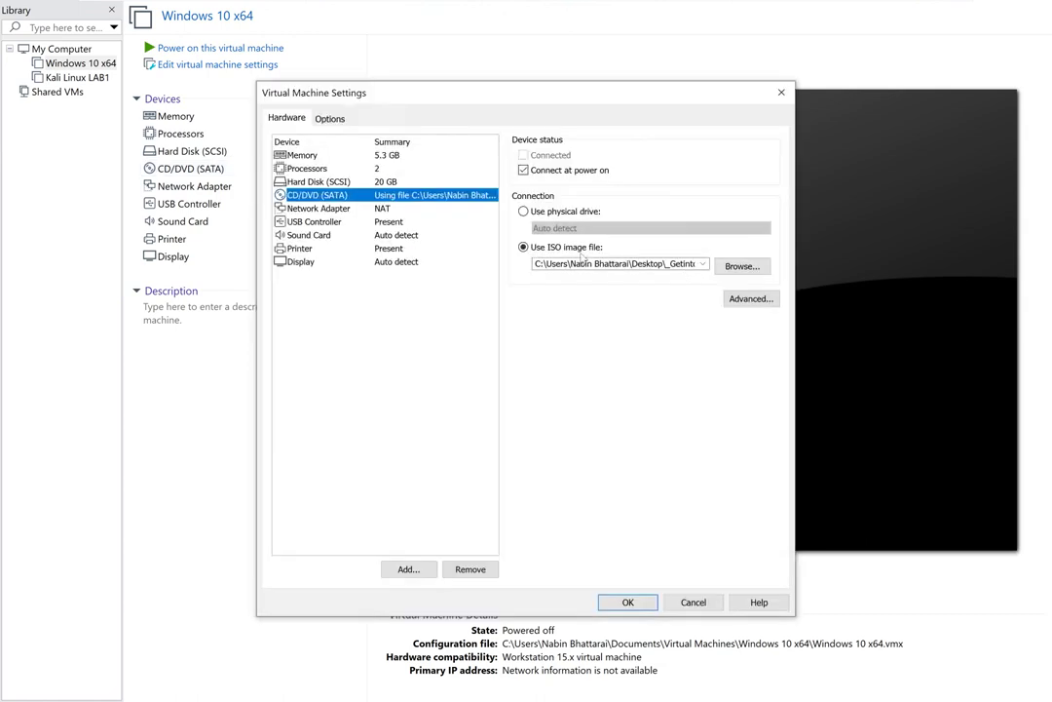
pyautogui.click(743, 267)
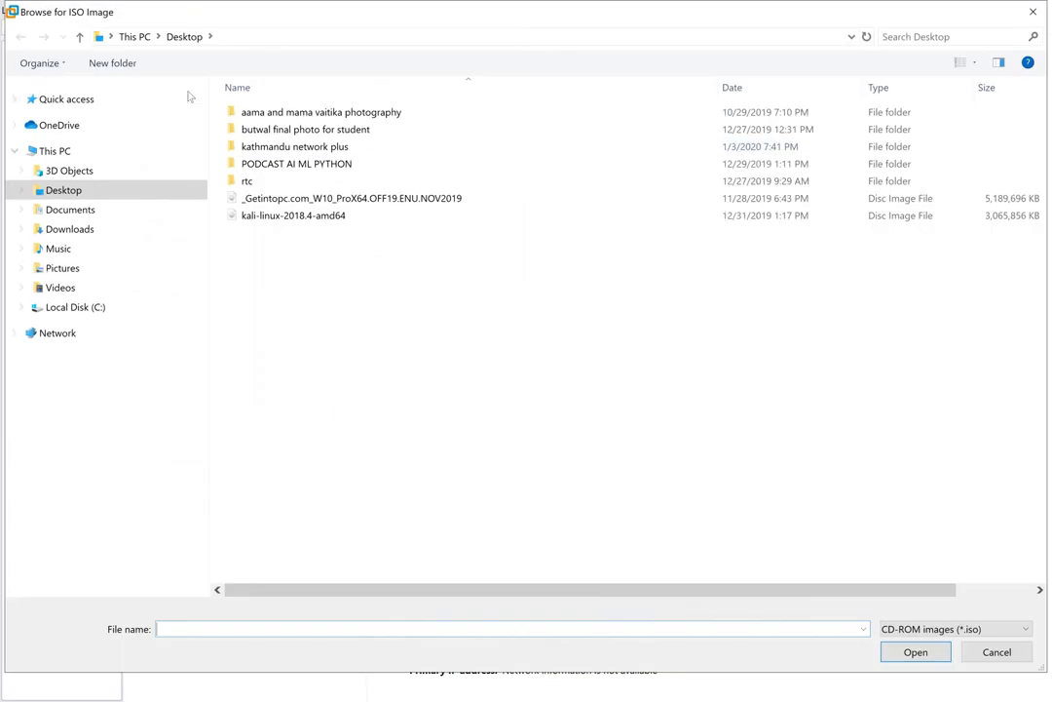
# Step: Choose kali-linux-2018.4-amd64 as the CD/DVD drive's ISO image
pyautogui.doubleClick(254, 215)
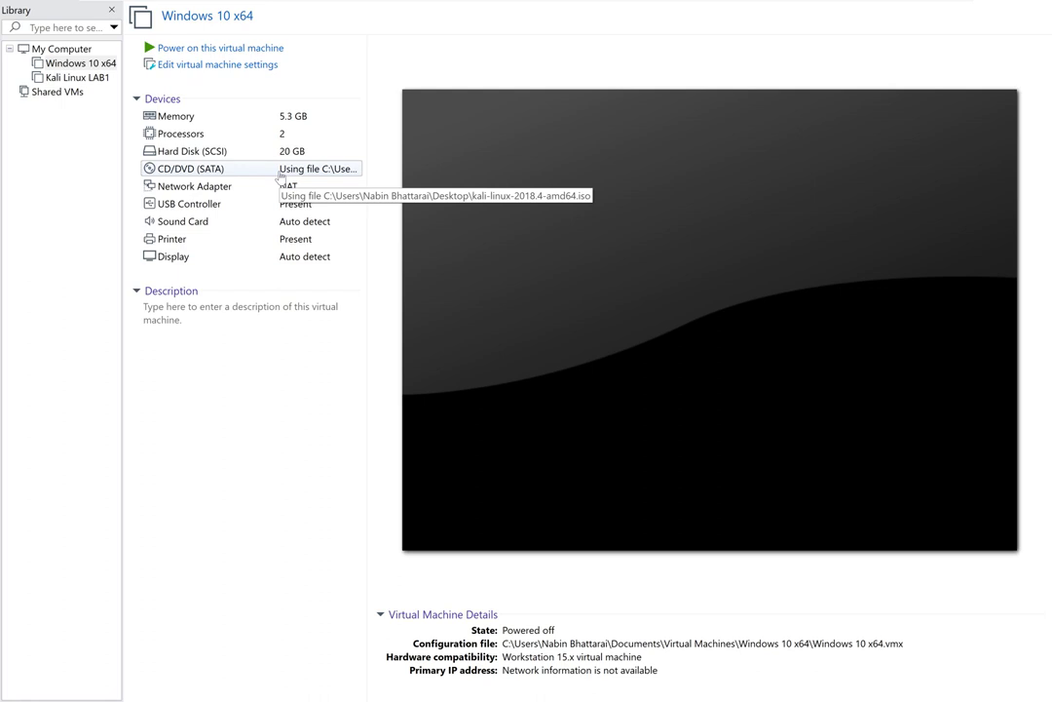
# Step: Power on the Windows 10 x64 VM to boot into the Kali Live menu
pyautogui.click(182, 44)
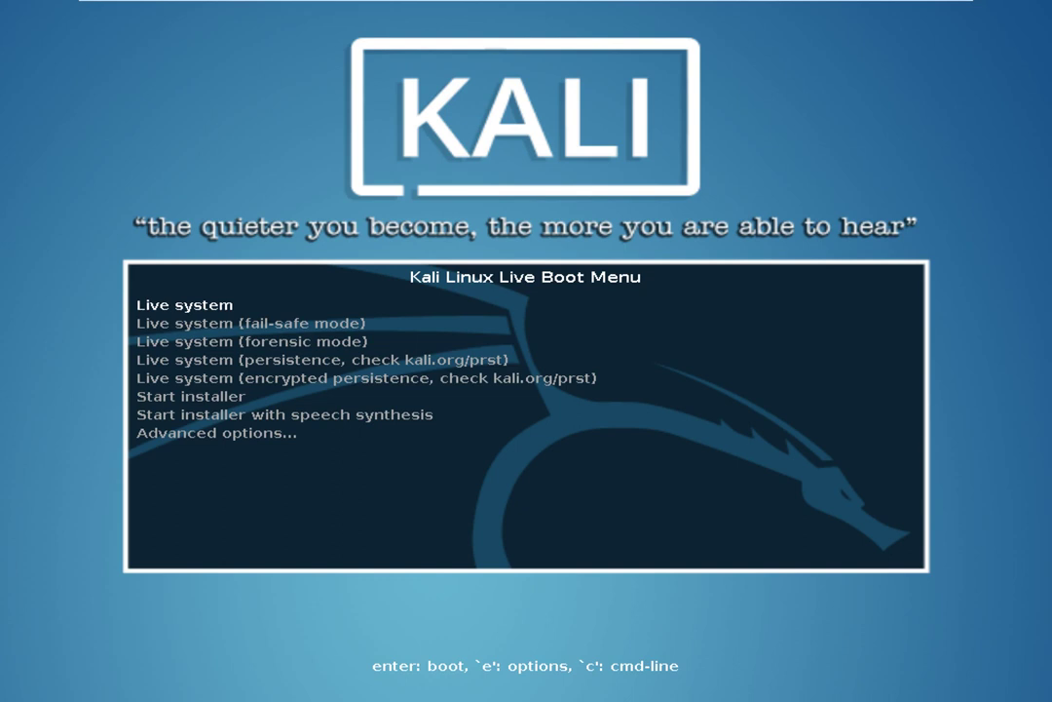
# Step: Compare the Live system entries, then boot the standard Live system entry
pyautogui.press('Down')
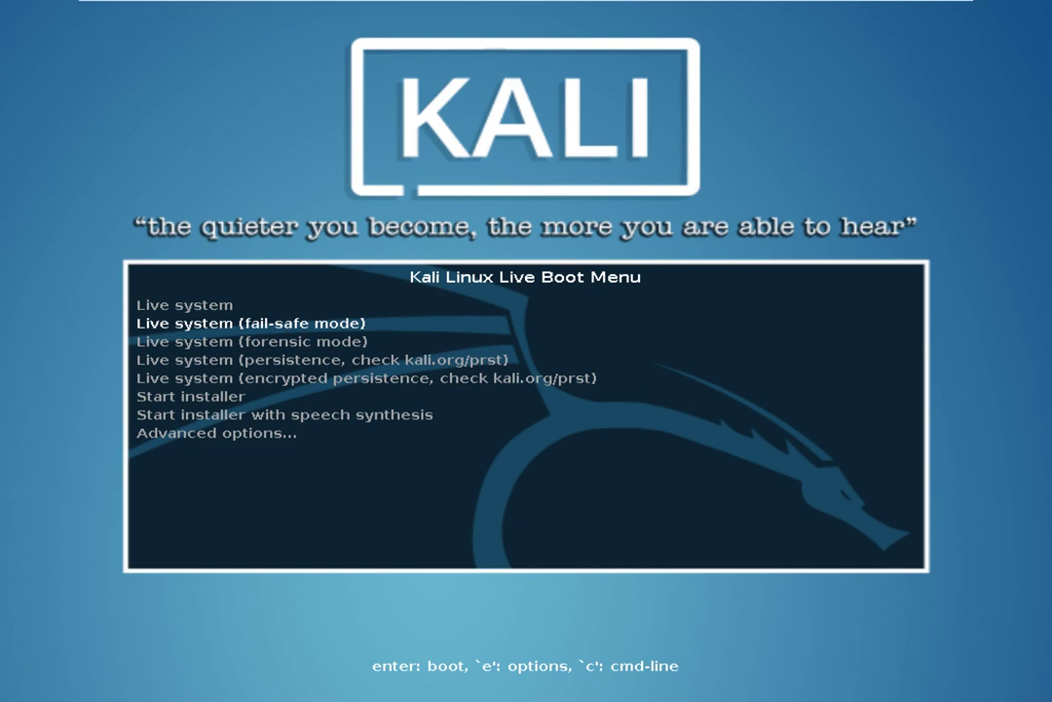
pyautogui.press('Up')
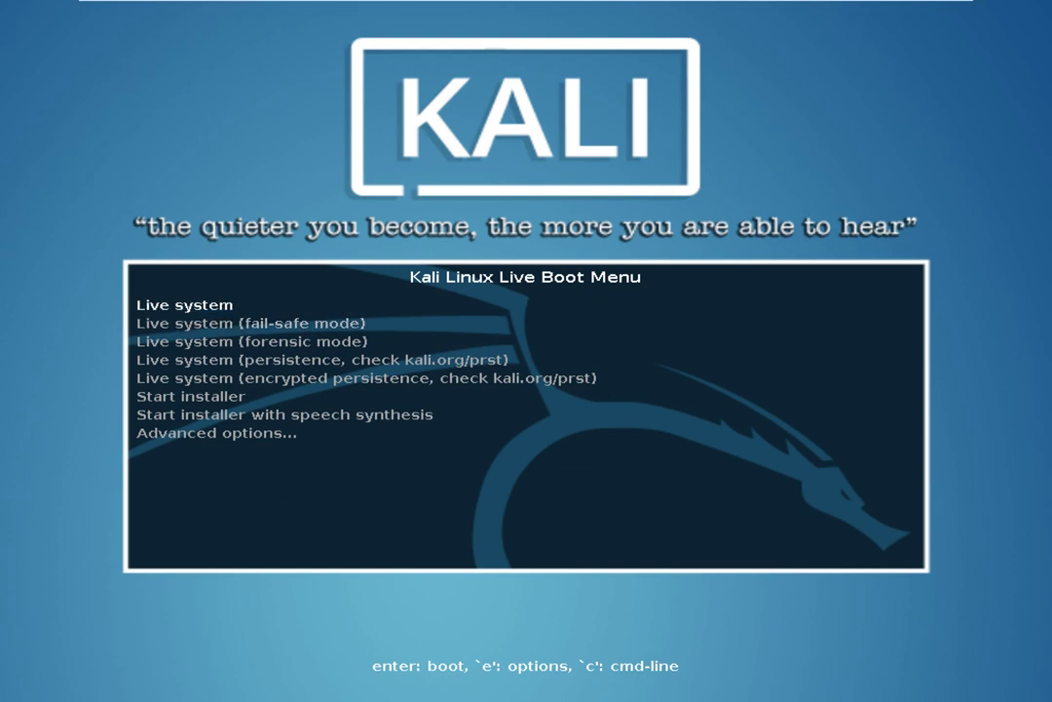
pyautogui.press('Down')
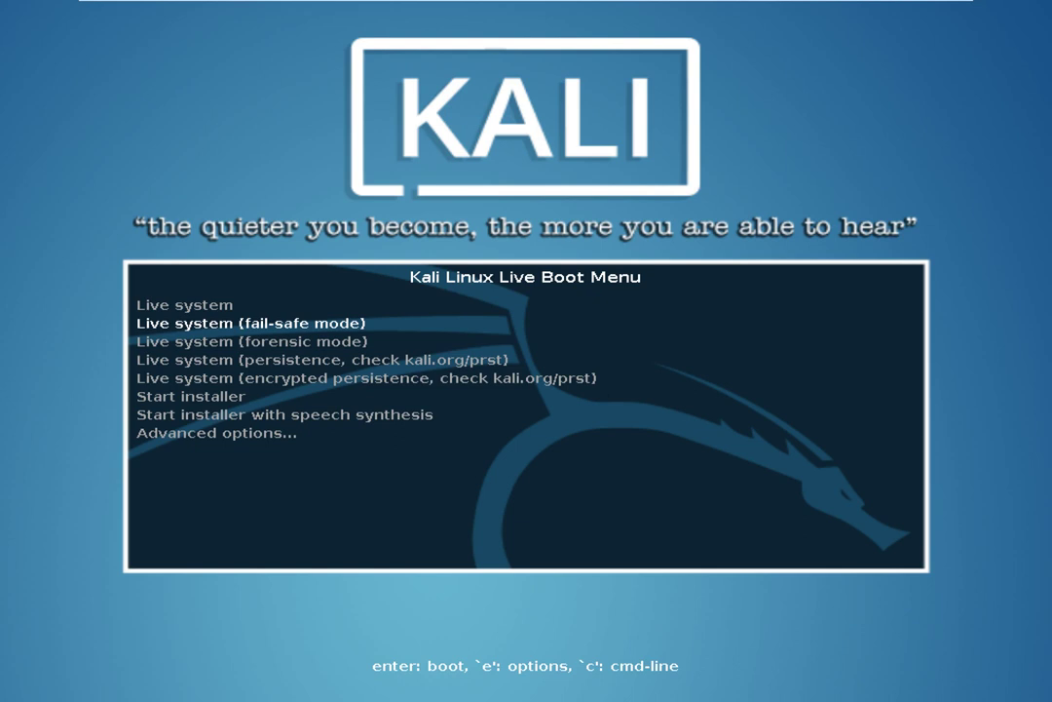
pyautogui.press('Up')
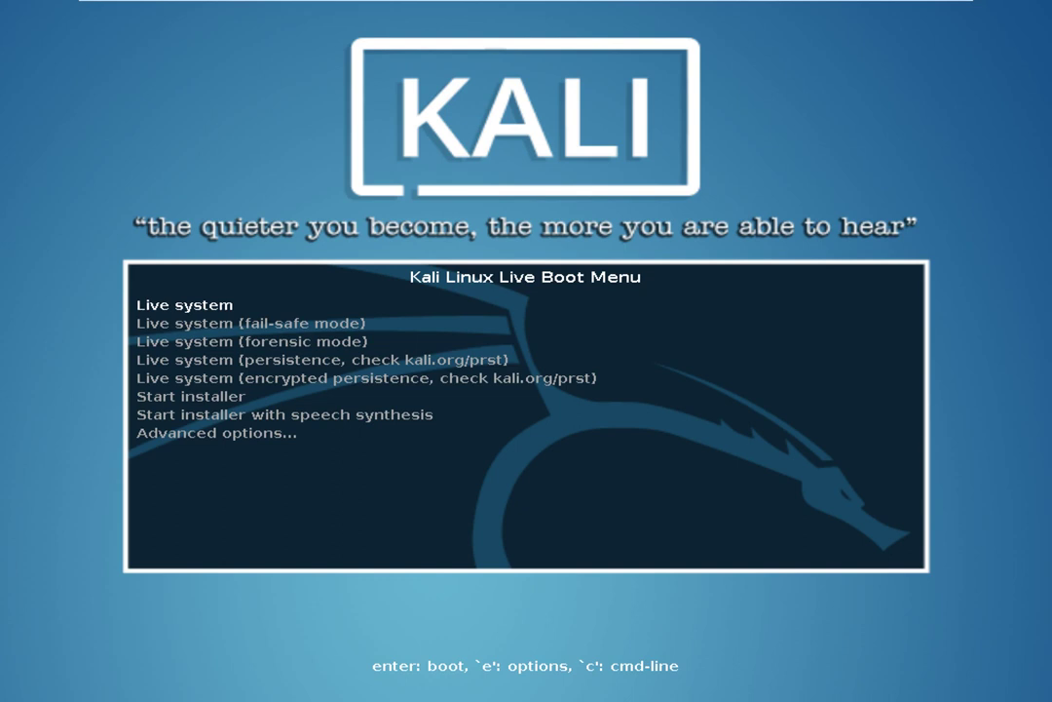
pyautogui.press('Return')
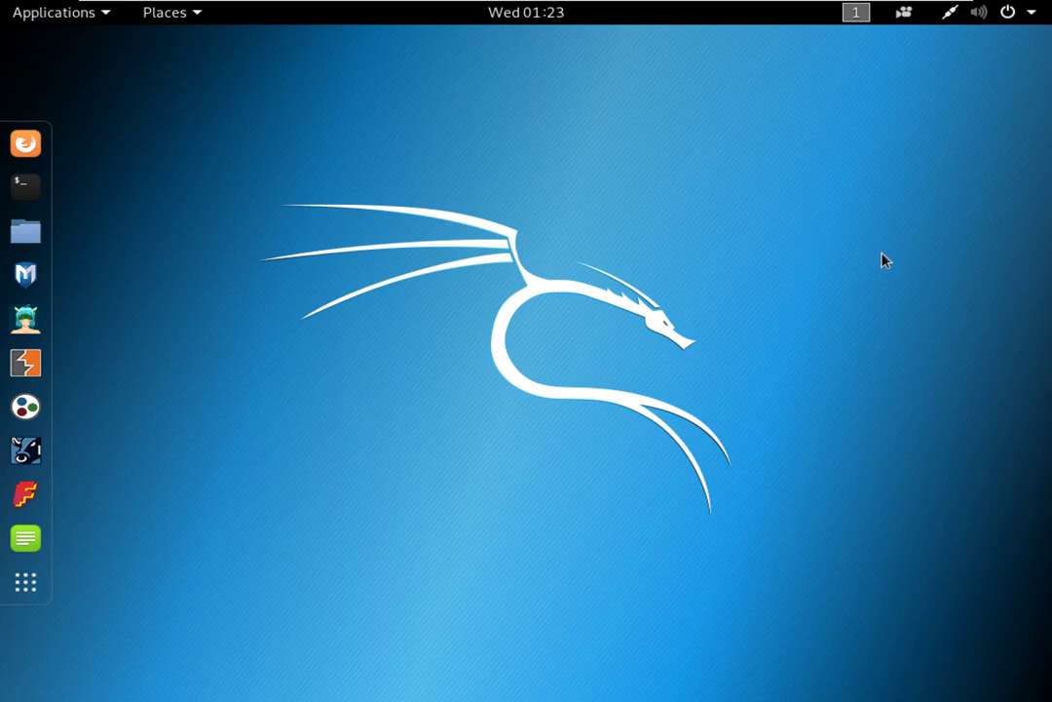
# Step: Open Files and view Recent files and the Home folder
pyautogui.click(28, 232)
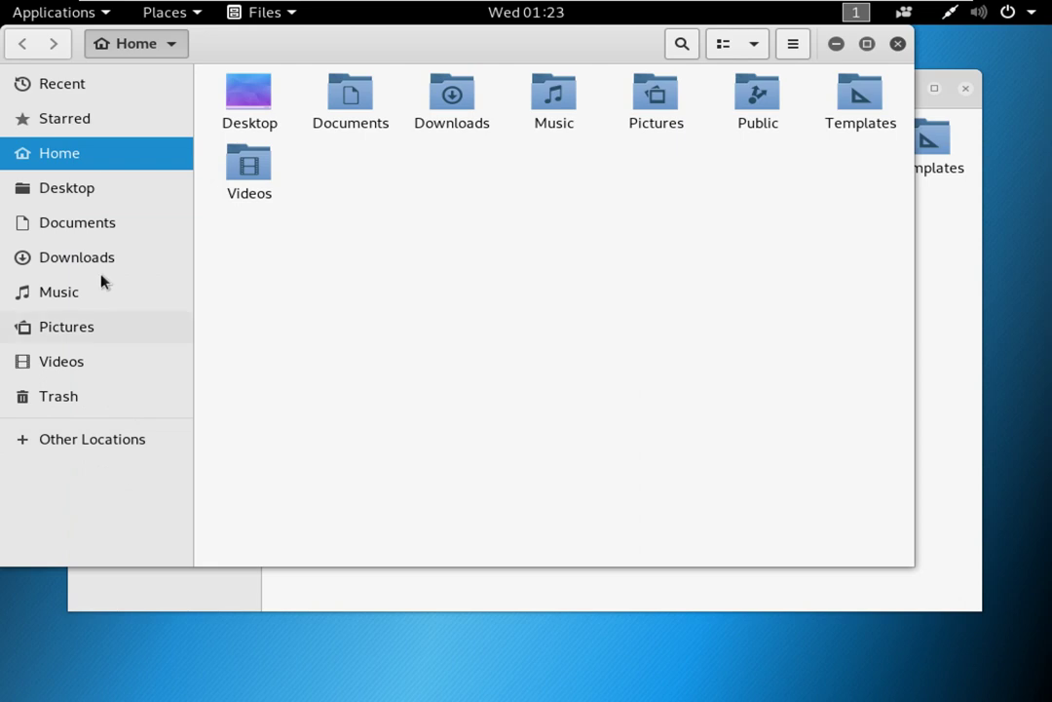
pyautogui.click(72, 97)
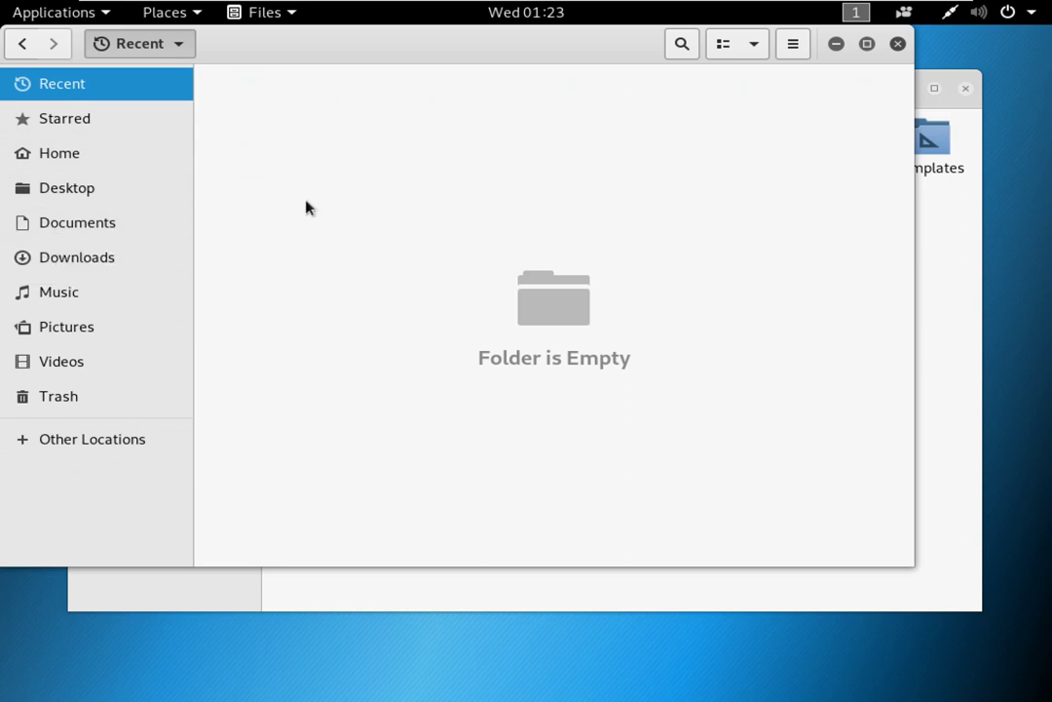
pyautogui.moveTo(326, 198); pyautogui.dragTo(627, 399)
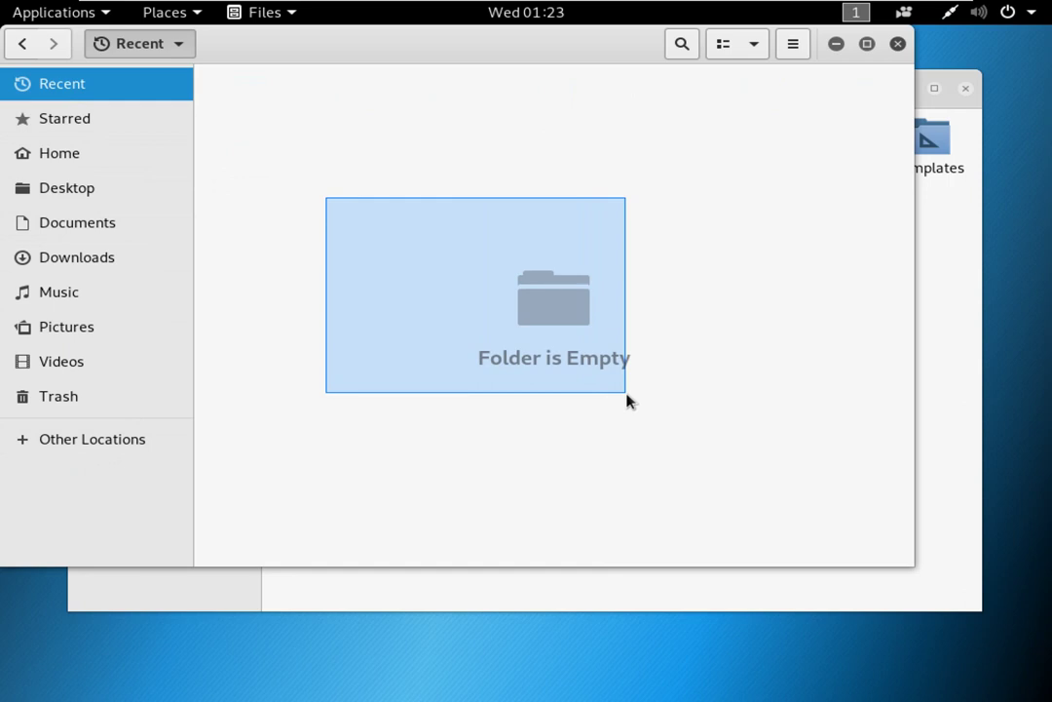
pyautogui.moveTo(626, 399); pyautogui.dragTo(633, 401)
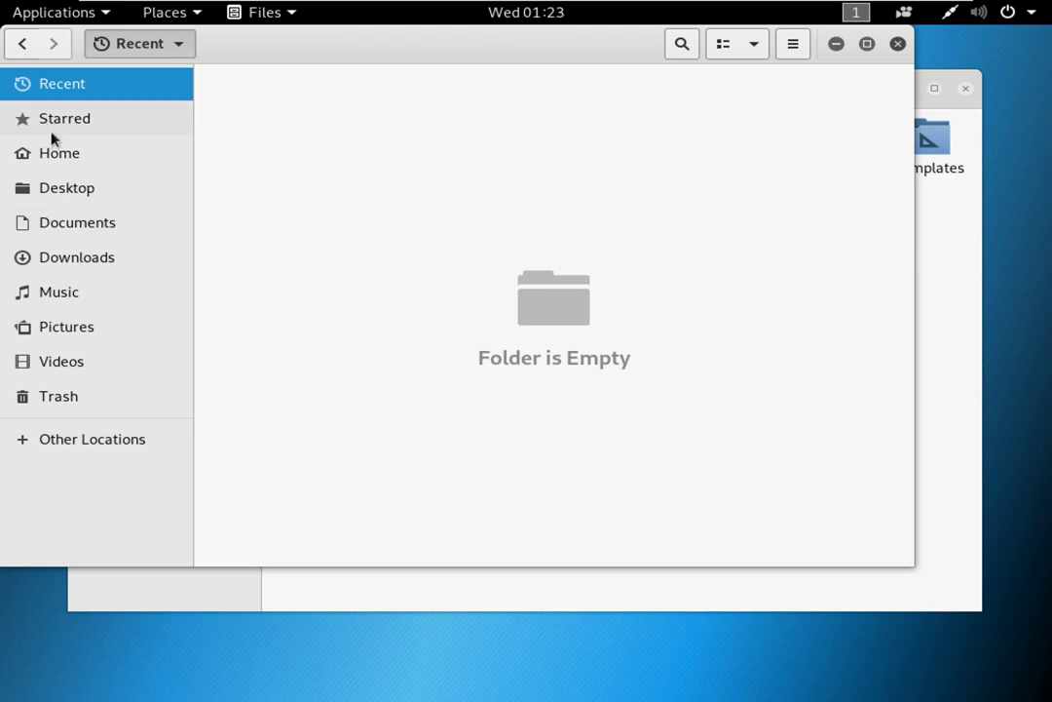
pyautogui.click(73, 158)
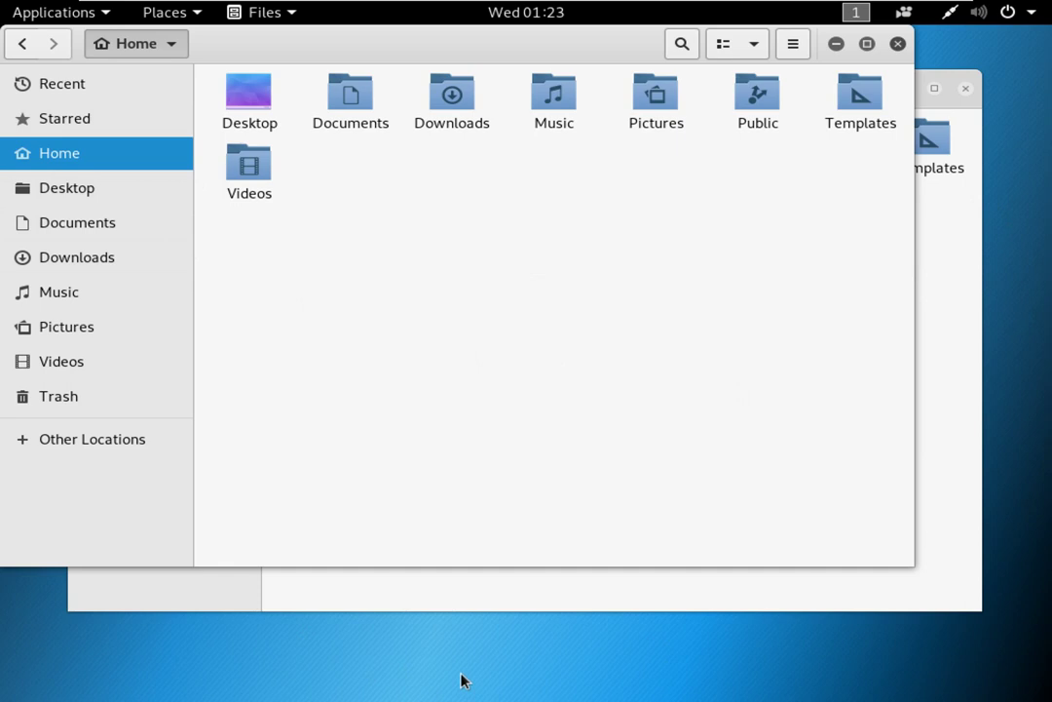
# Step: Go through Desktop, Documents, Downloads, Music, Pictures, Videos and Trash, then Other Locations
pyautogui.click(87, 199)
pyautogui.click(94, 223)
pyautogui.click(94, 249)
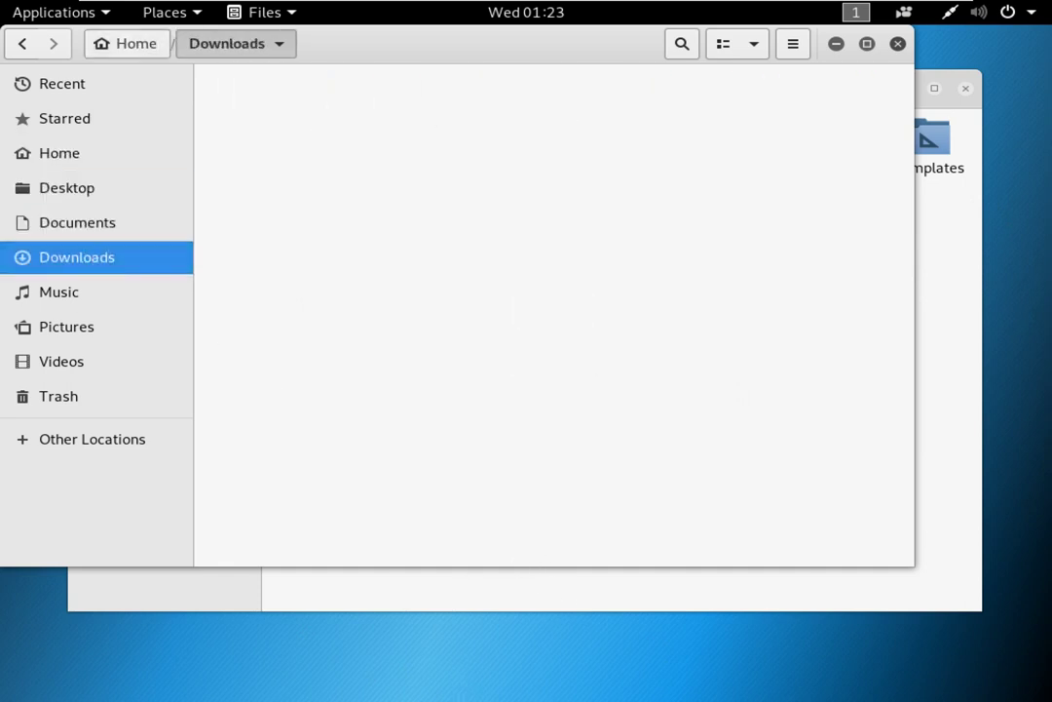
pyautogui.click(78, 293)
pyautogui.click(74, 330)
pyautogui.click(87, 362)
pyautogui.click(78, 398)
pyautogui.click(93, 439)
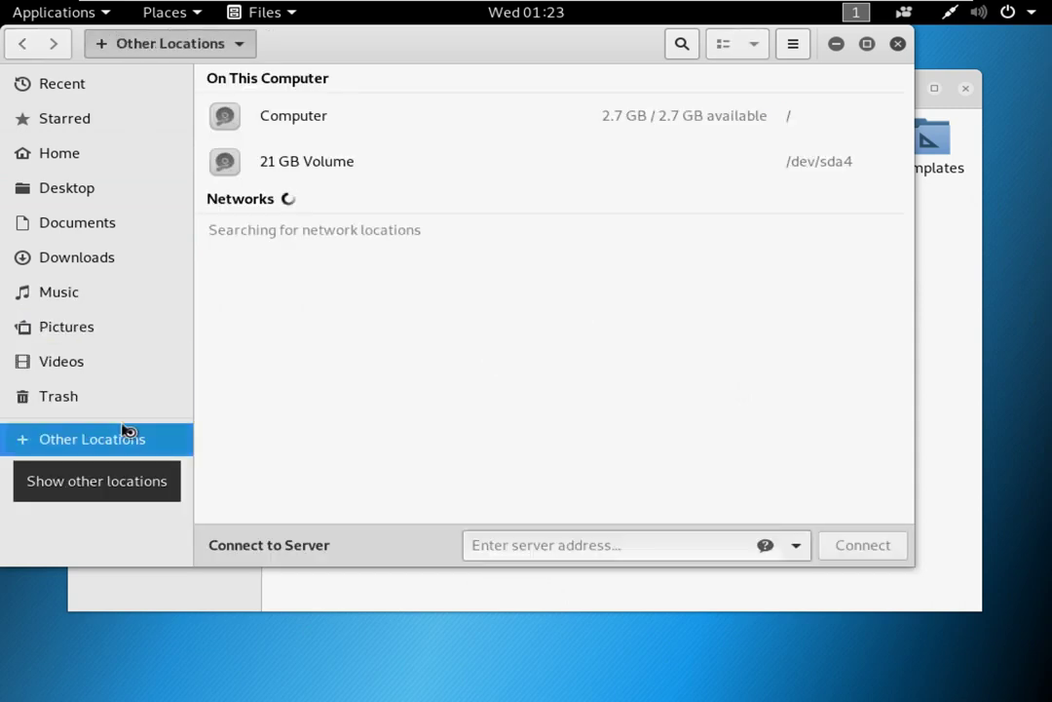
# Step: Mount the 21 GB Volume and peek into its $Recycle.Bin folder
pyautogui.click(314, 166)
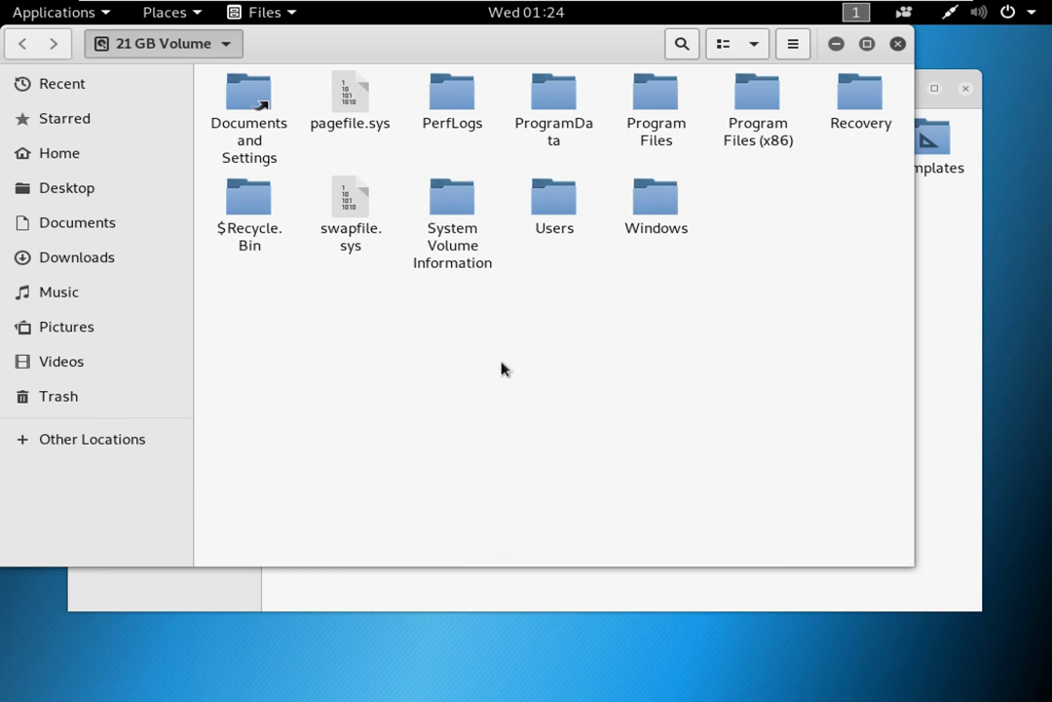
pyautogui.doubleClick(241, 222)
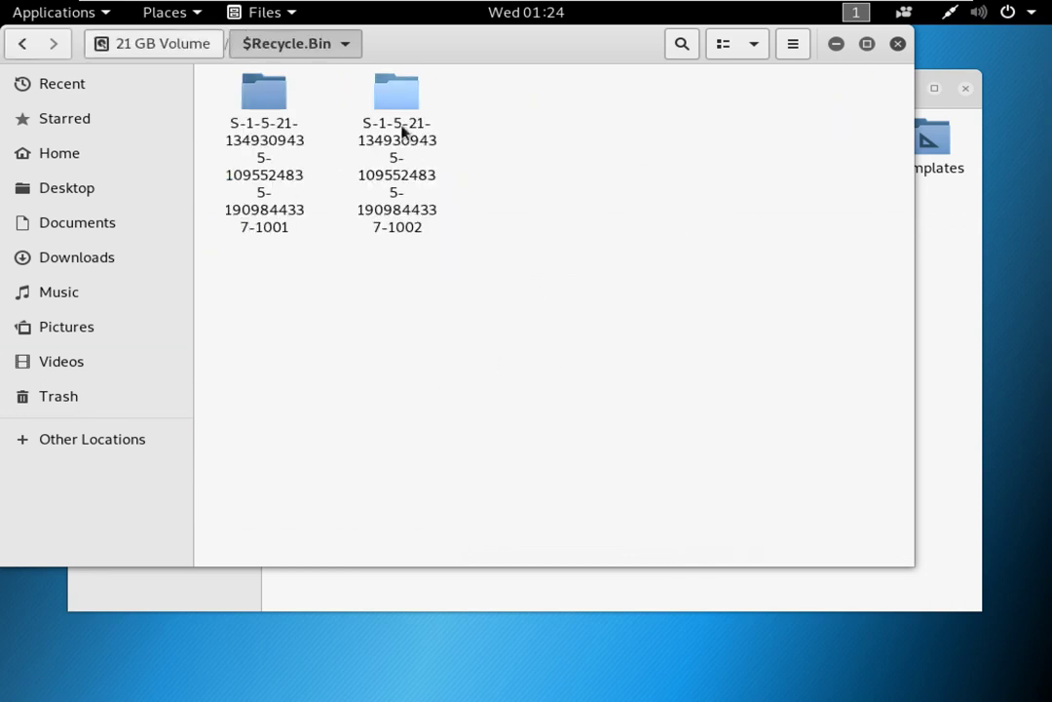
pyautogui.click(156, 43)
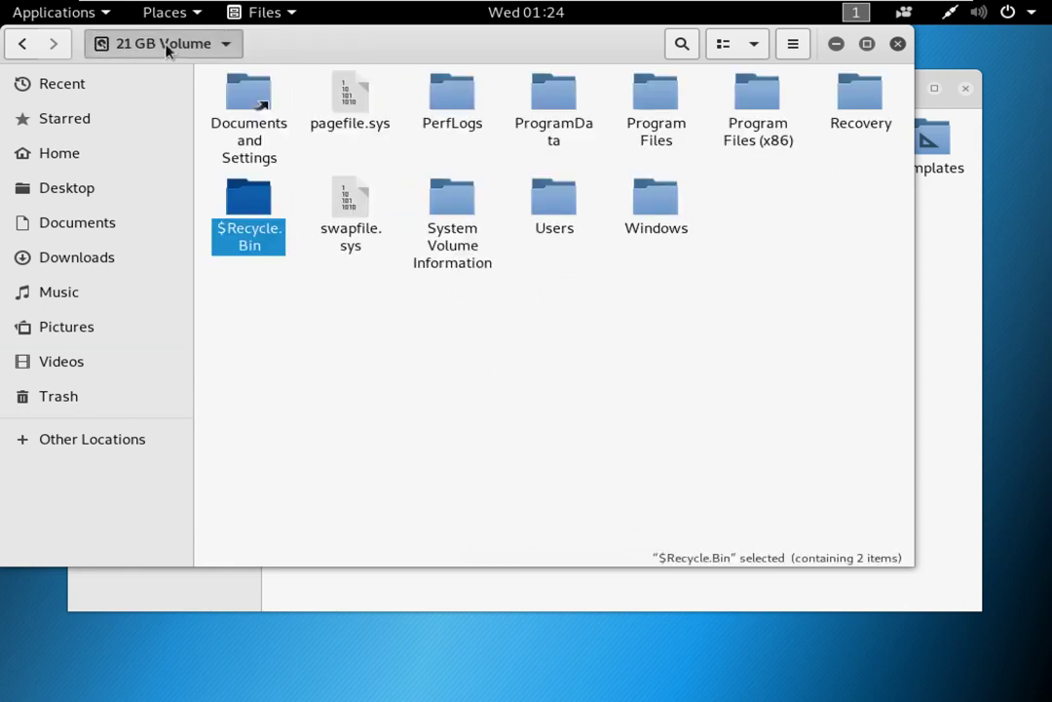
pyautogui.click(602, 362)
pyautogui.click(562, 214)
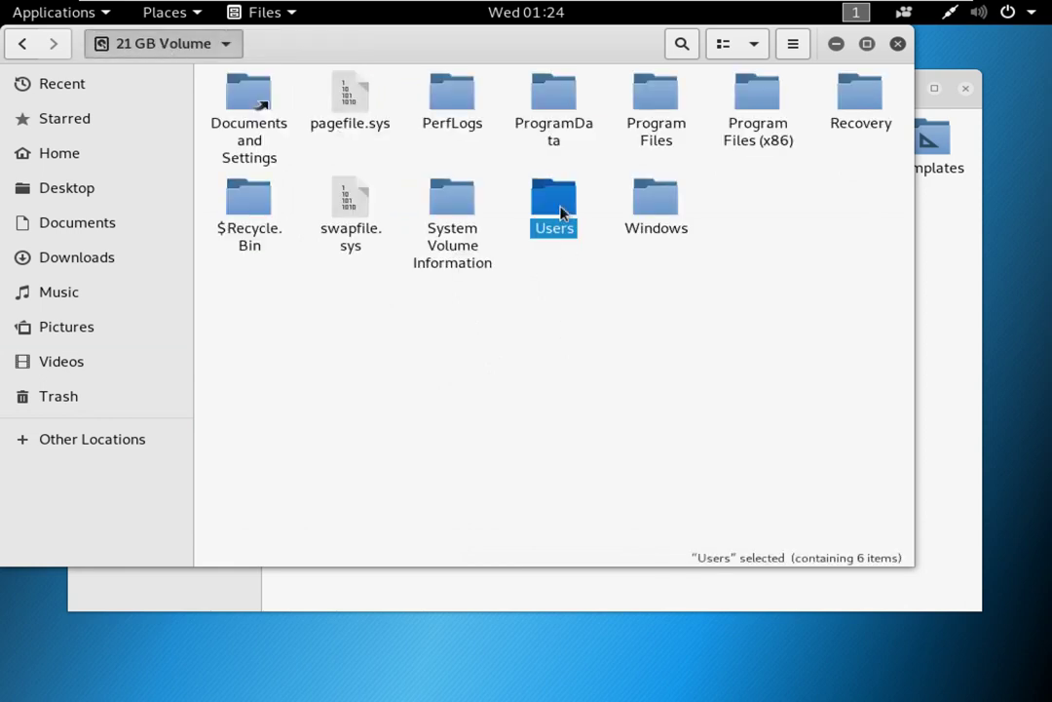
# Step: Navigate into Users > kali > Desktop on the volume
pyautogui.doubleClick(555, 207)
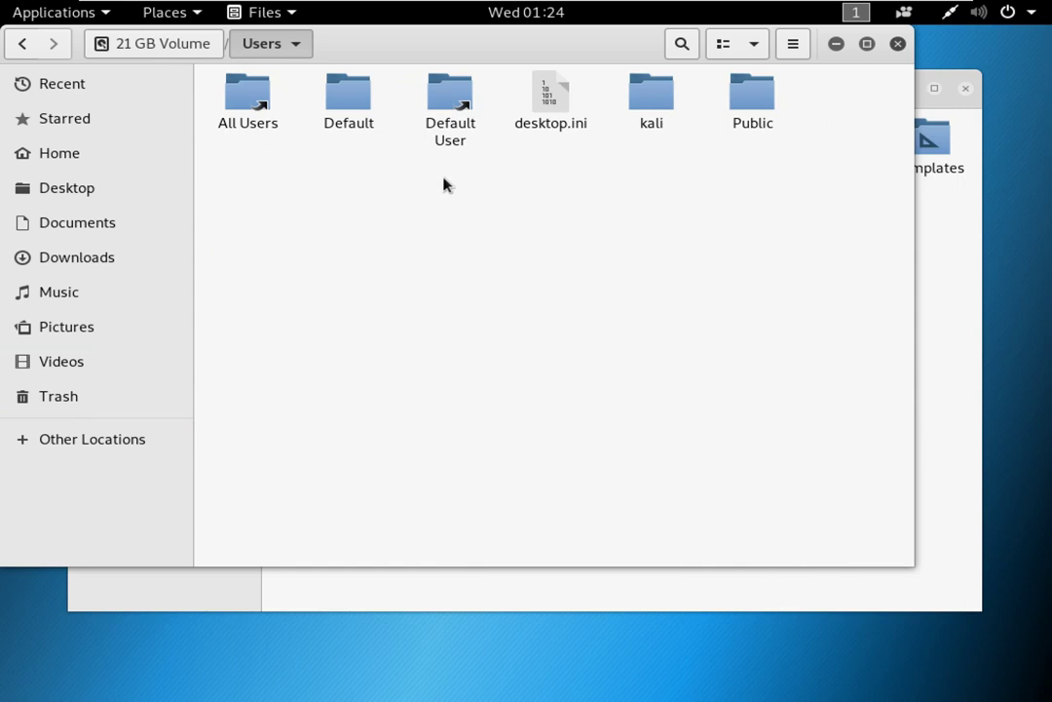
pyautogui.click(654, 108)
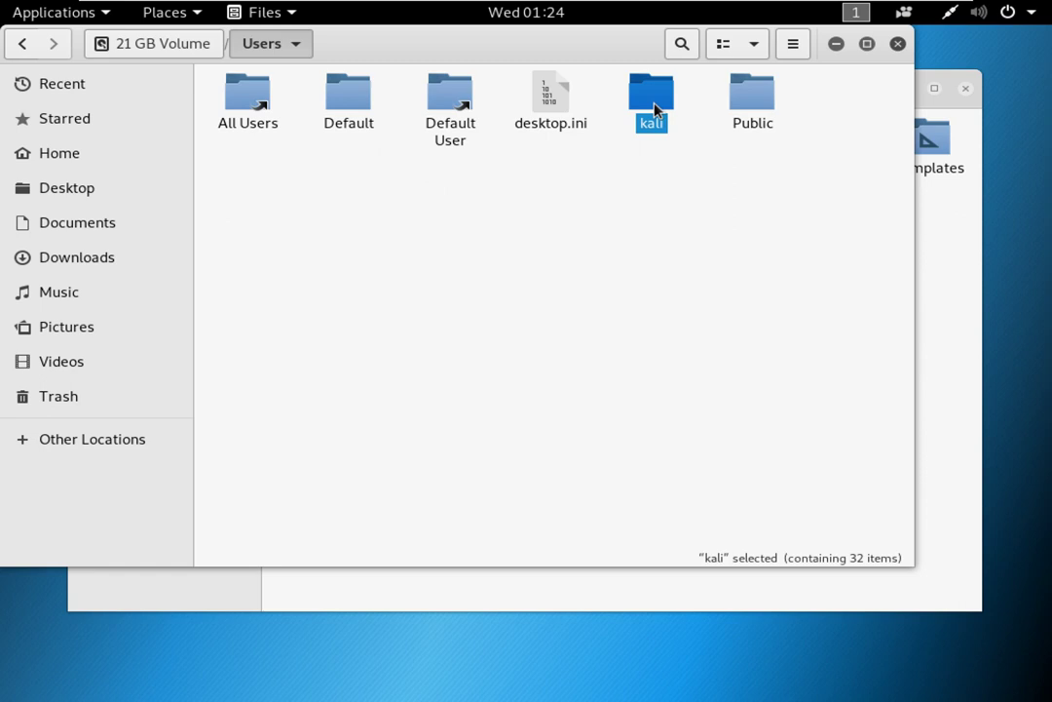
pyautogui.doubleClick(655, 108)
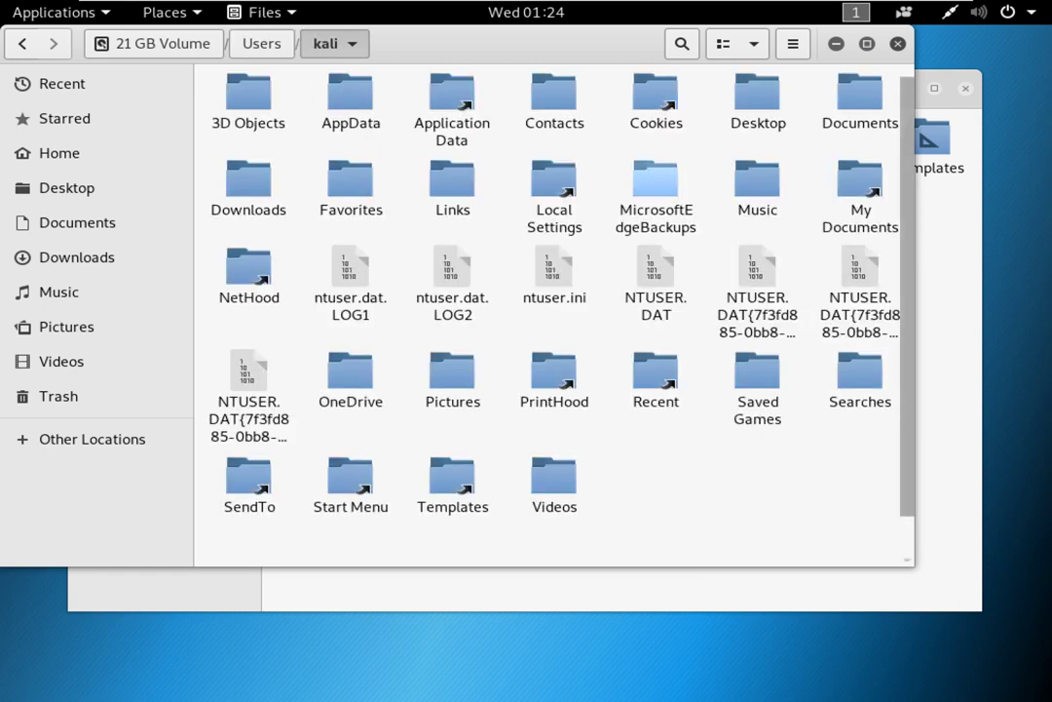
pyautogui.doubleClick(761, 119)
pyautogui.moveTo(280, 208); pyautogui.dragTo(399, 219)
pyautogui.click(500, 110)
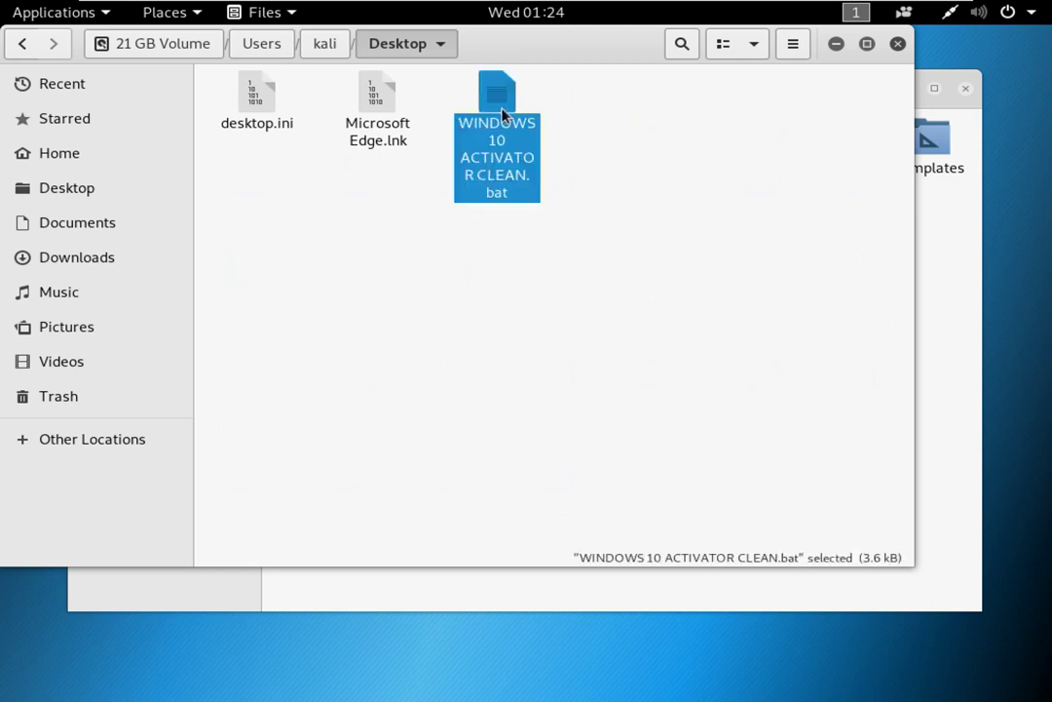
pyautogui.rightClick(503, 115)
pyautogui.click(541, 120)
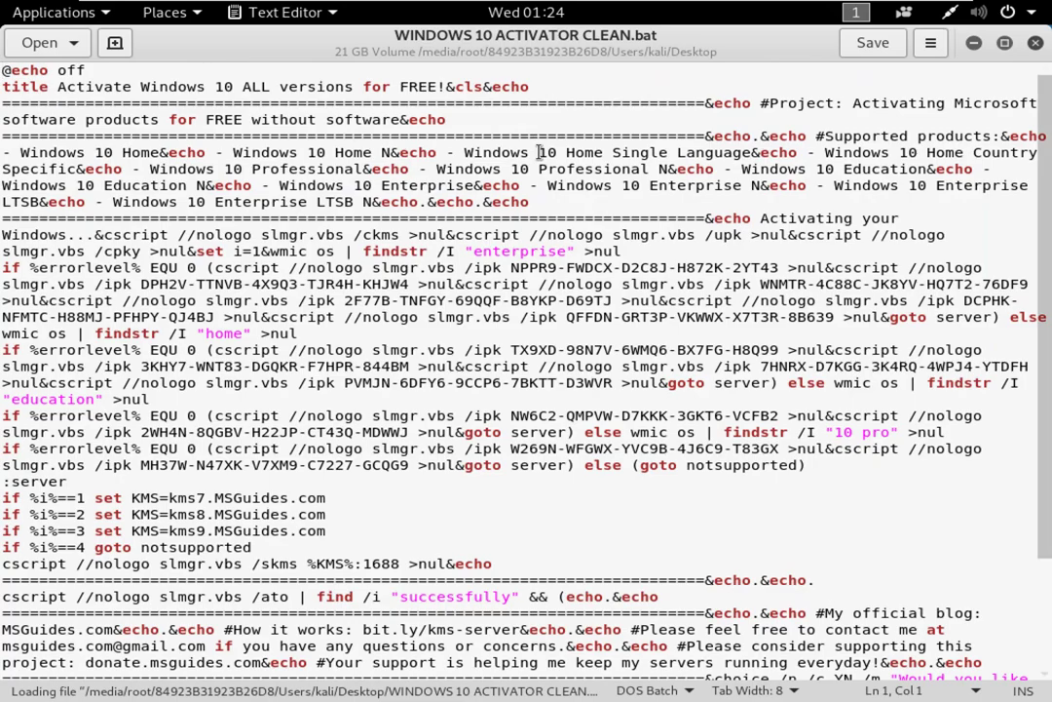
pyautogui.click(1036, 43)
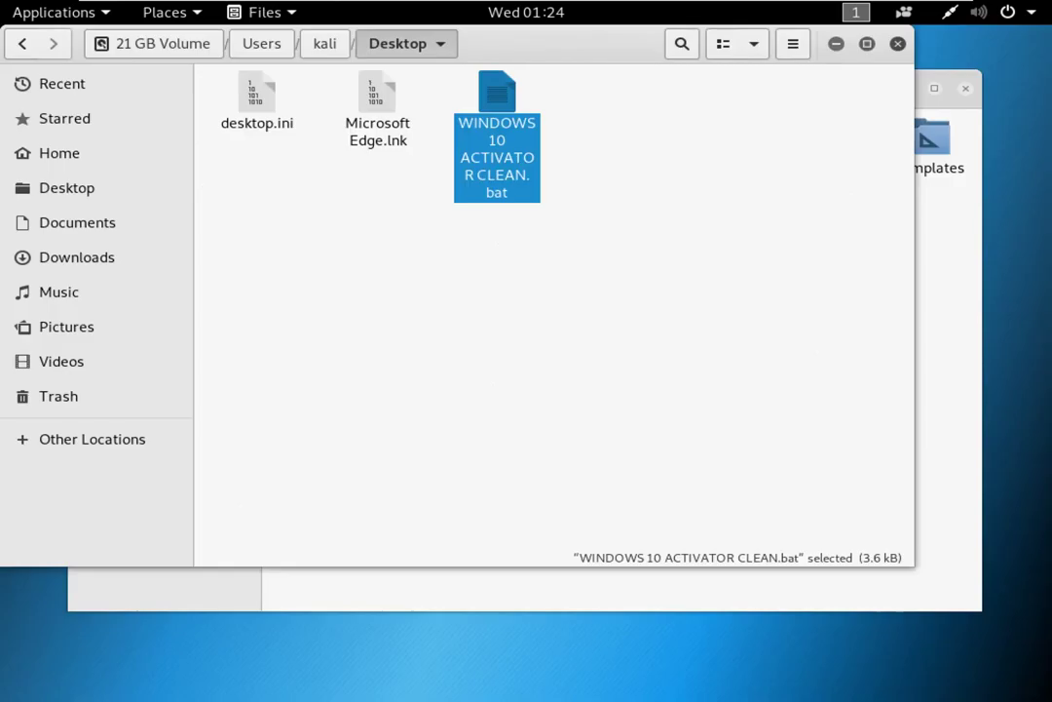
# Step: Copy WINDOWS 10 ACTIVATOR CLEAN.bat, then go up to kali via the path bar
pyautogui.click(499, 365)
pyautogui.rightClick(499, 148)
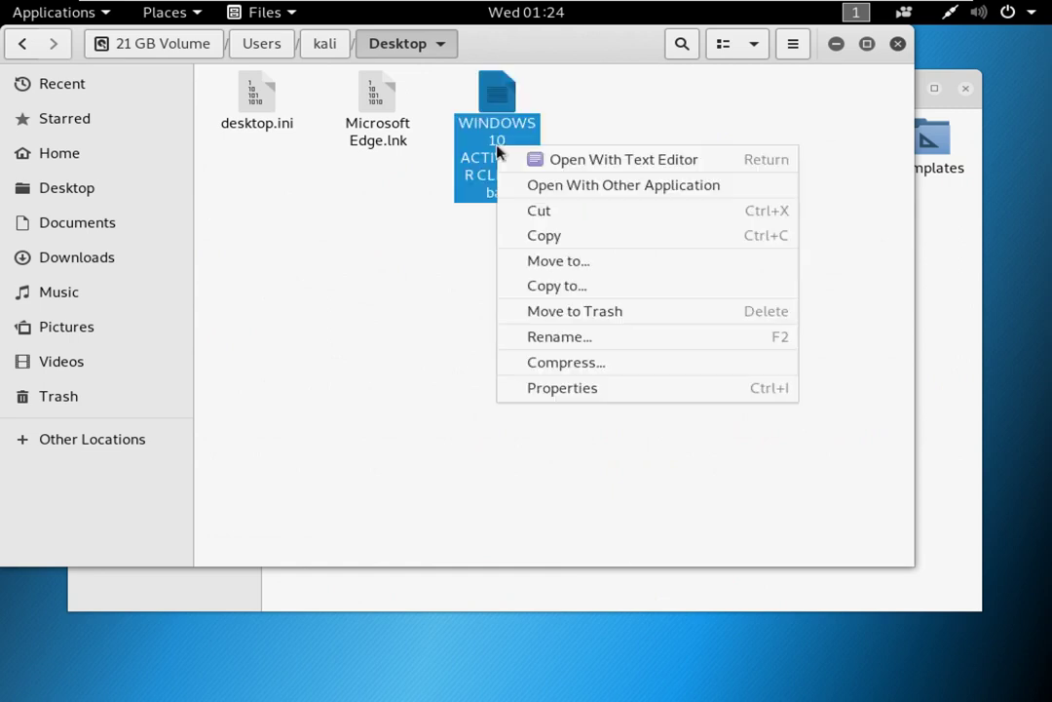
pyautogui.click(546, 236)
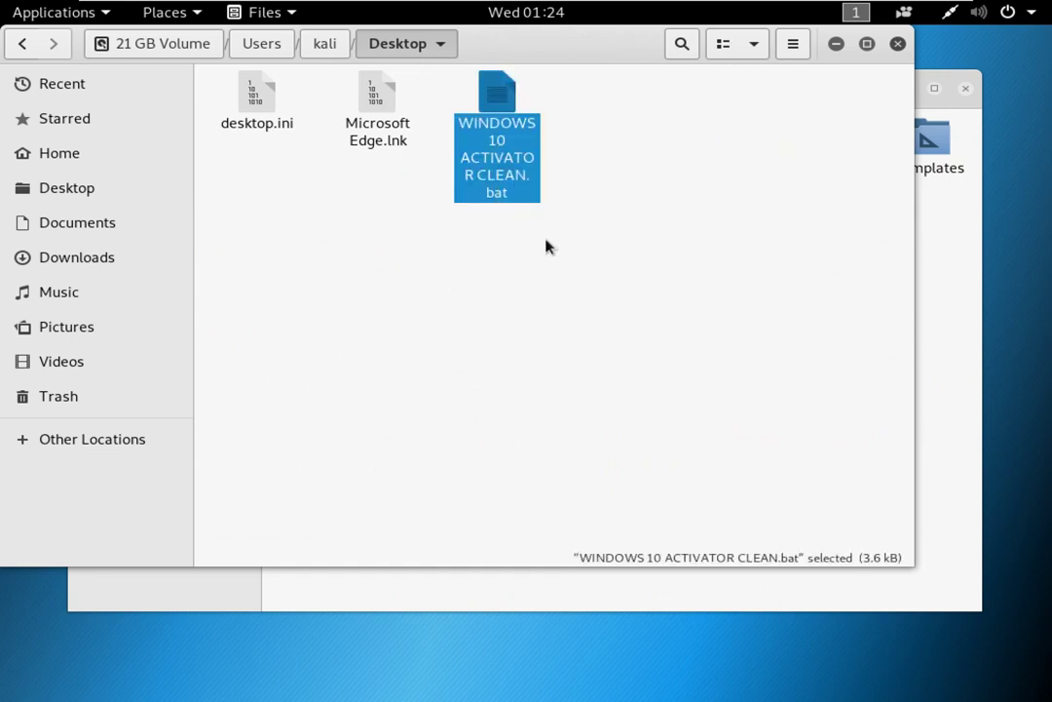
pyautogui.click(380, 270)
pyautogui.moveTo(263, 180); pyautogui.dragTo(651, 173)
pyautogui.click(511, 329)
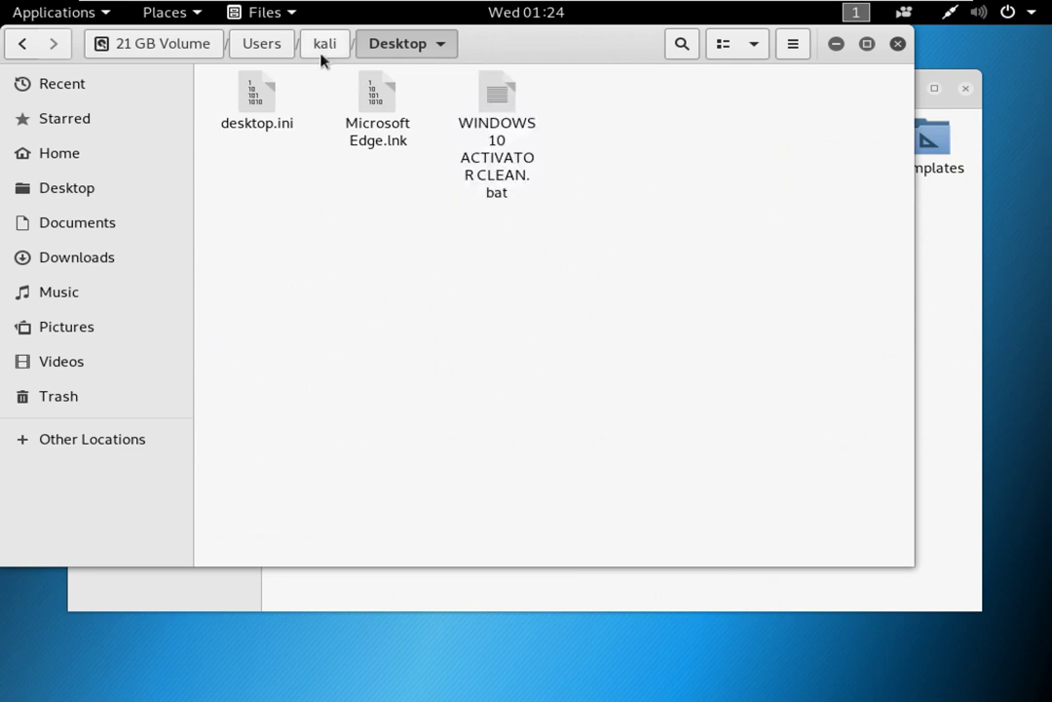
pyautogui.click(323, 44)
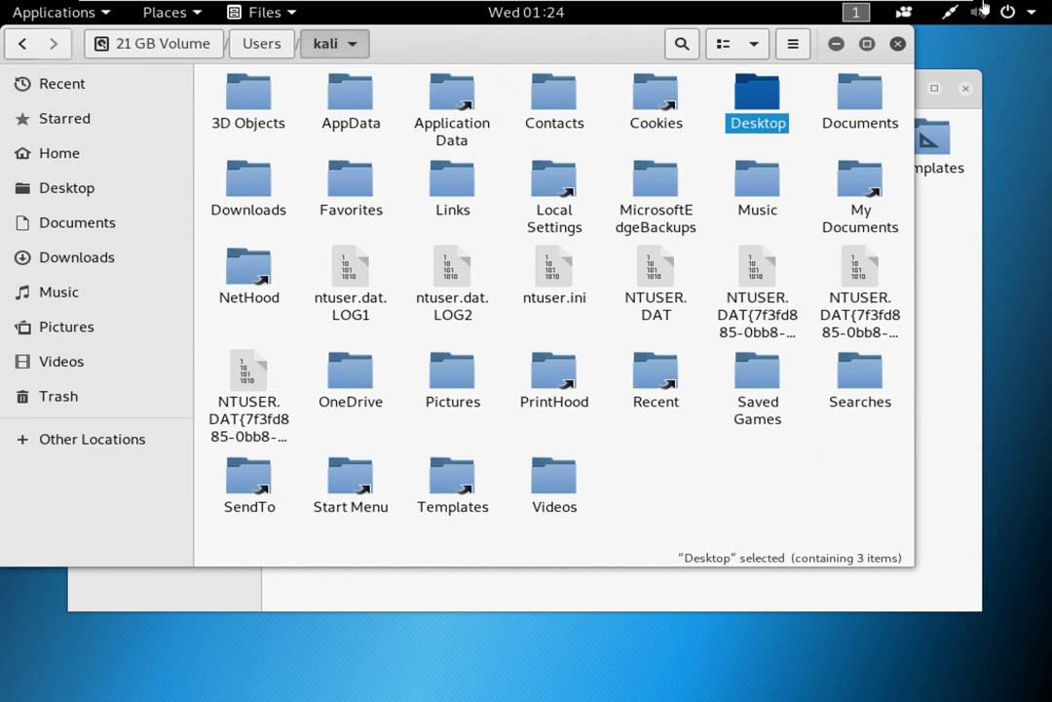
# Step: Close the kali window and open the 21 GB Volume from Other Locations
pyautogui.click(899, 45)
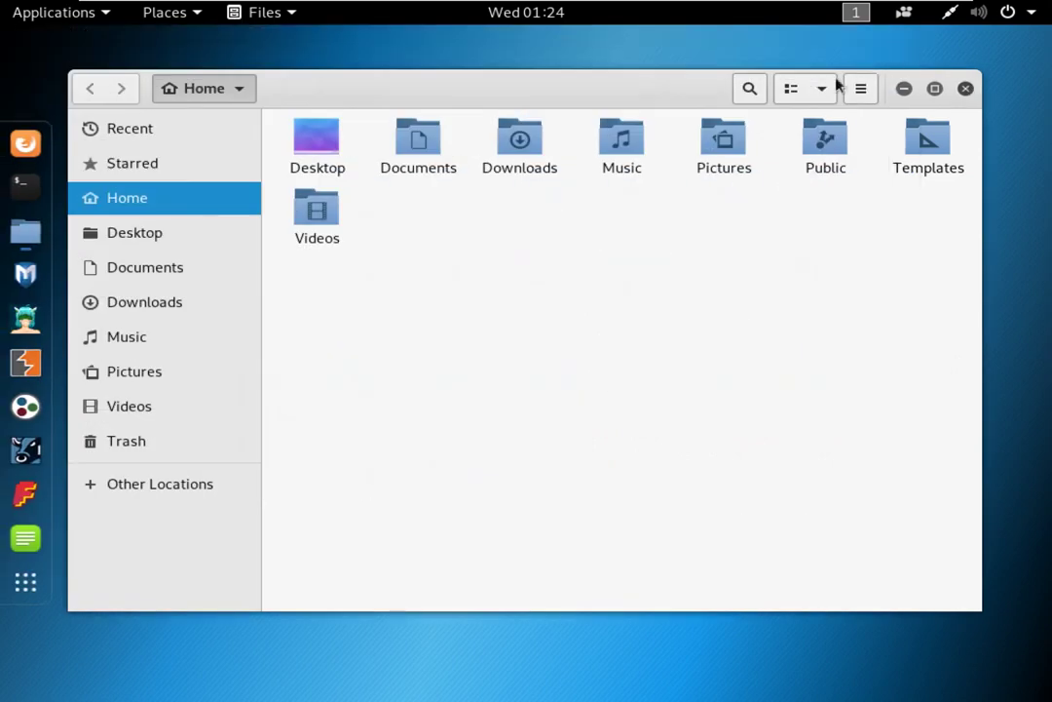
pyautogui.click(165, 487)
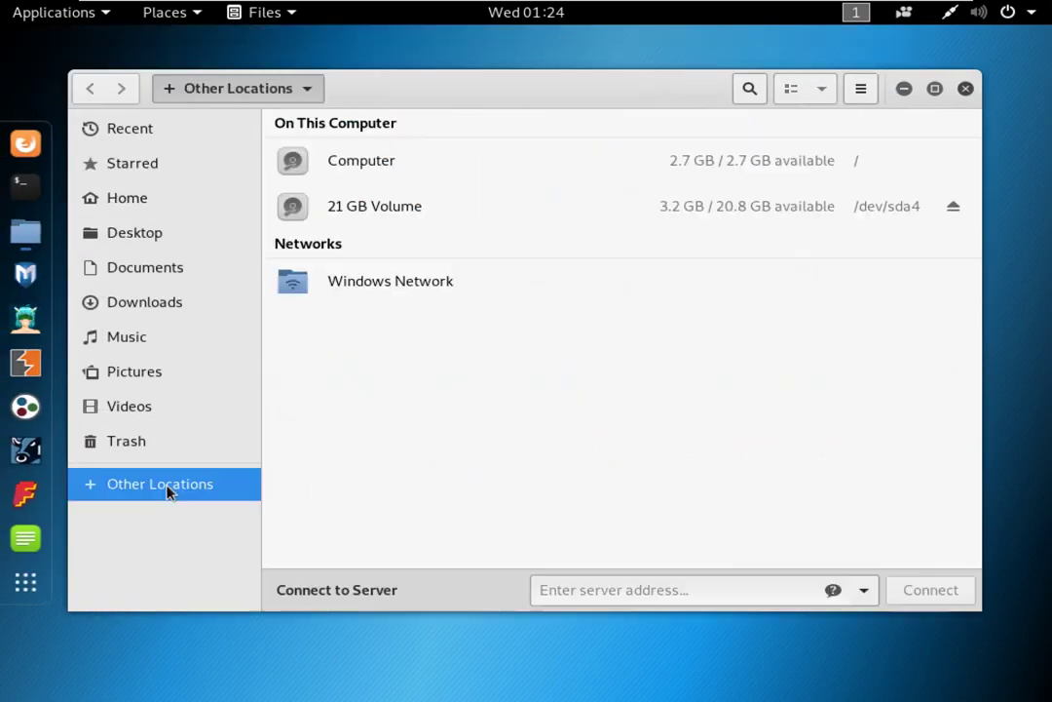
pyautogui.click(393, 207)
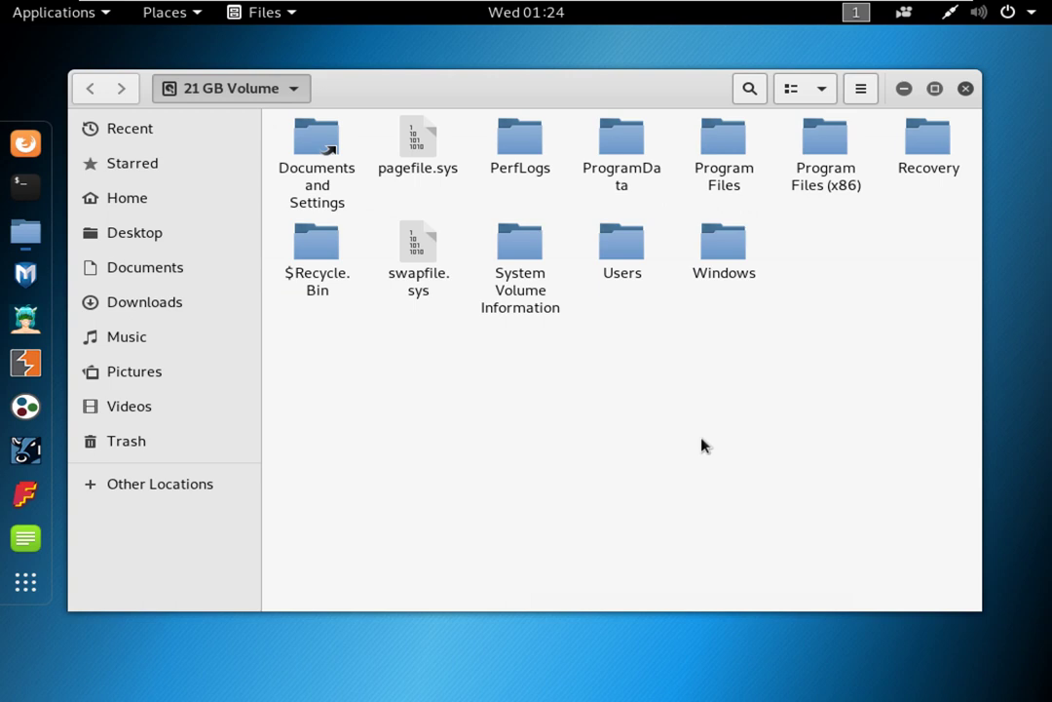
# Step: Select Users, Program Files, ProgramData, Recovery and all twelve items, then clear the selection
pyautogui.click(632, 248)
pyautogui.click(723, 161)
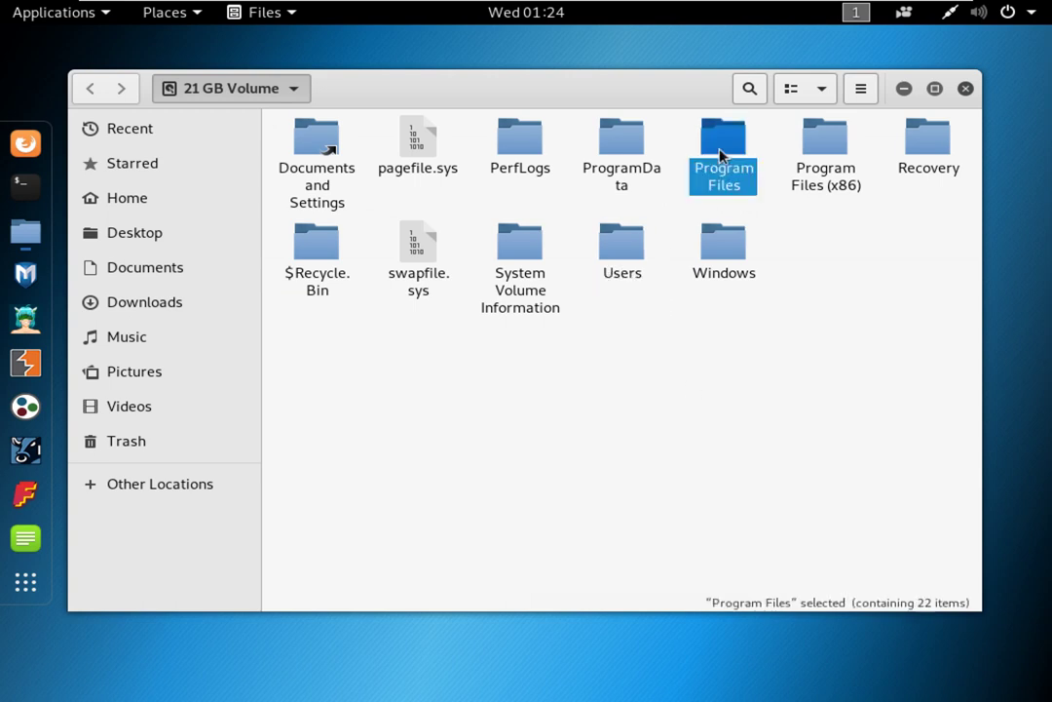
pyautogui.click(624, 142)
pyautogui.moveTo(625, 87); pyautogui.dragTo(655, 90)
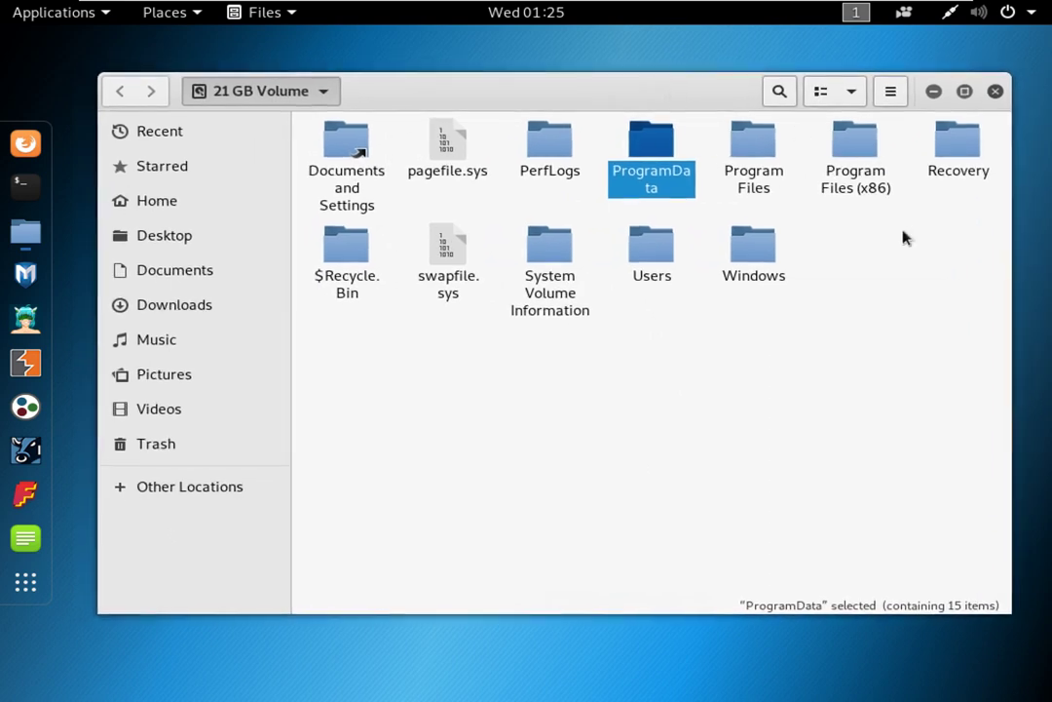
pyautogui.click(911, 279)
pyautogui.moveTo(958, 268); pyautogui.dragTo(943, 175)
pyautogui.moveTo(353, 395); pyautogui.dragTo(964, 112)
pyautogui.click(611, 416)
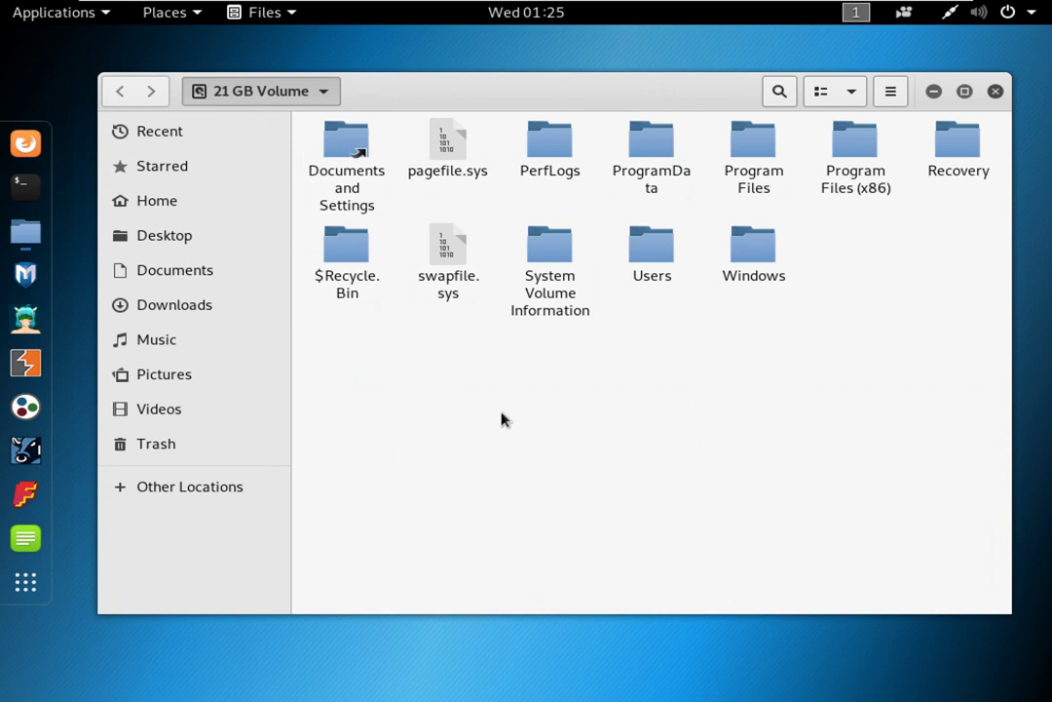
# Step: Open the Windows folder, maximize the window, and search it for sam
pyautogui.doubleClick(740, 271)
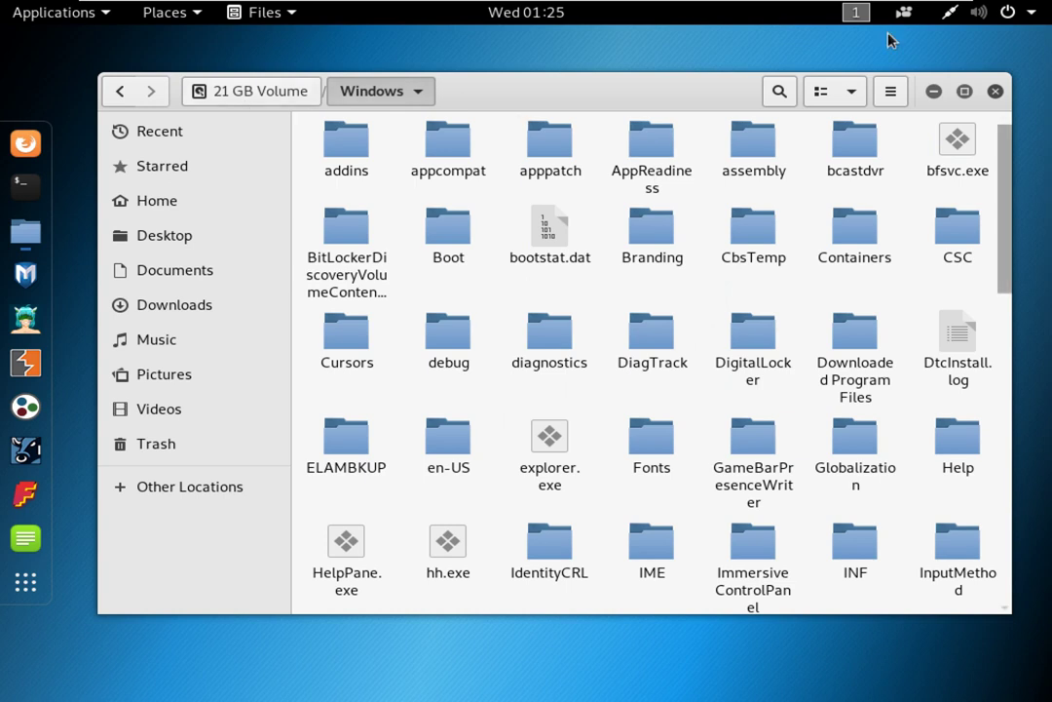
pyautogui.moveTo(698, 93); pyautogui.dragTo(481, 4)
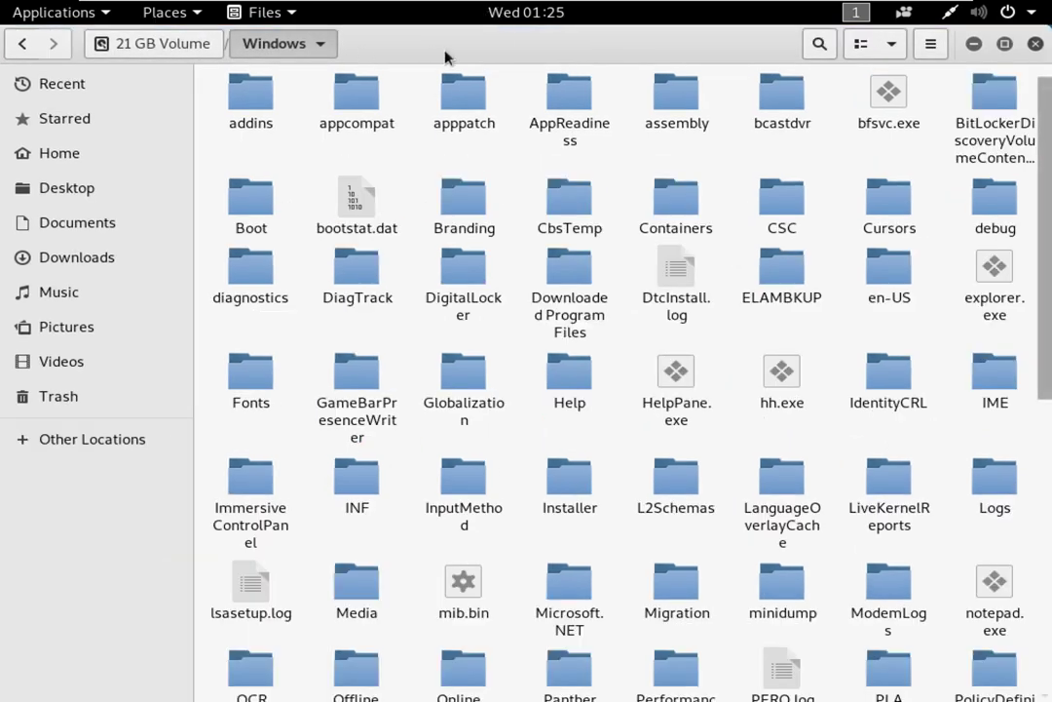
pyautogui.click(819, 44)
pyautogui.write('sam')
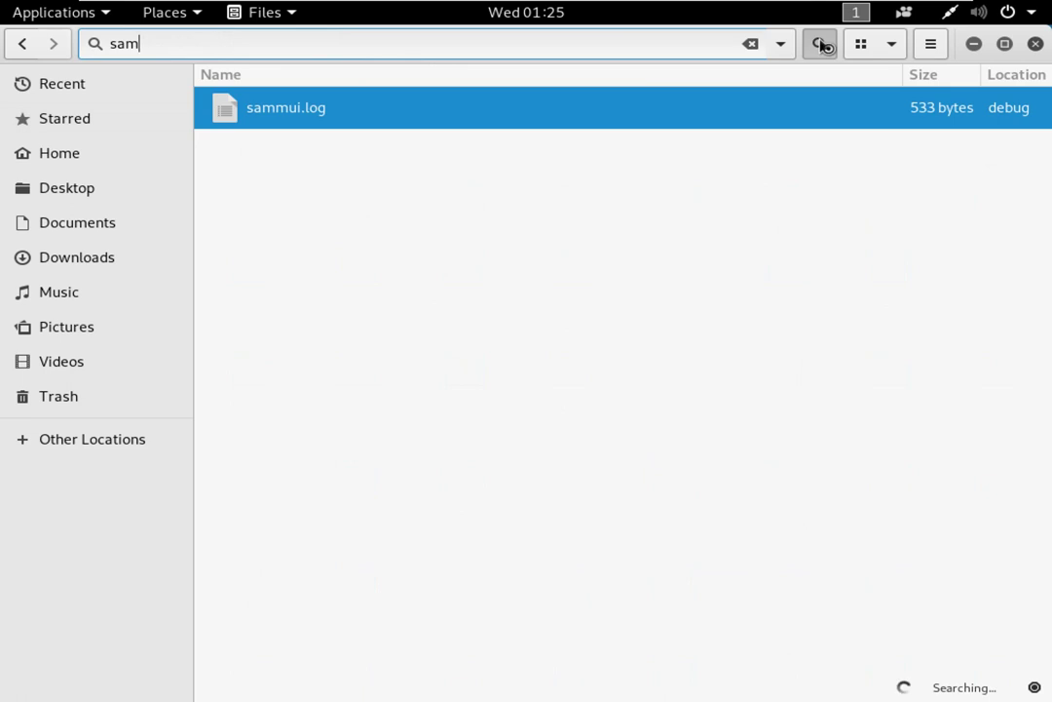
pyautogui.press('BackSpace')
pyautogui.press('BackSpace')
# Step: Search the Windows folder for drivers, then etc, and close the search
pyautogui.click(820, 44)
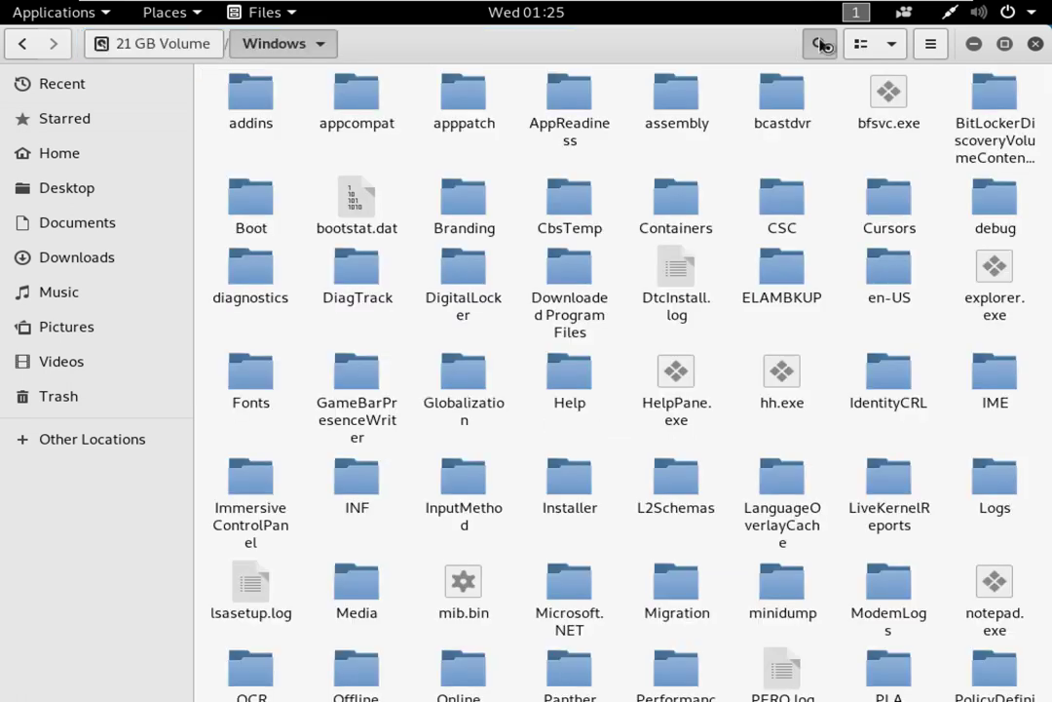
pyautogui.write('drivers')
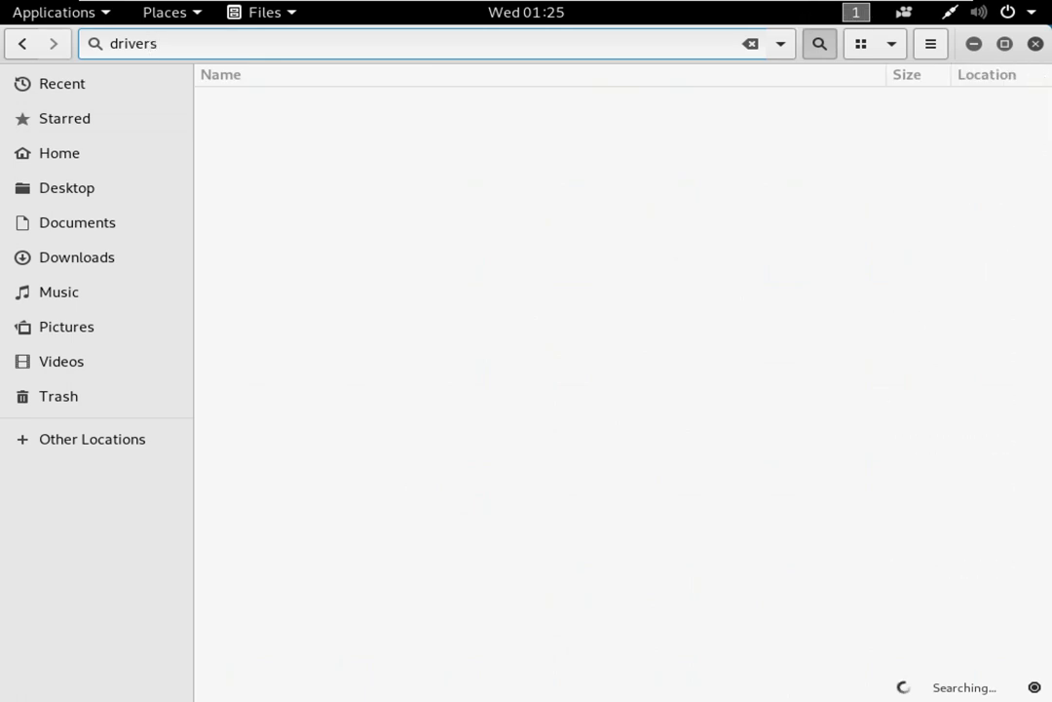
pyautogui.moveTo(453, 45); pyautogui.dragTo(39, 51)
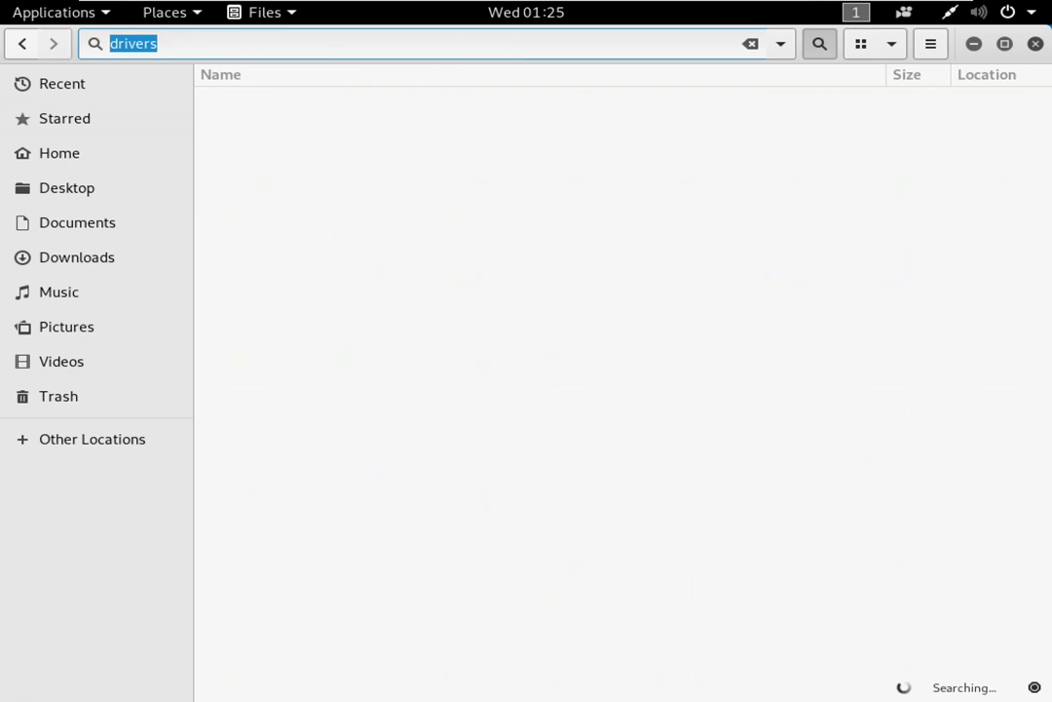
pyautogui.write('etc')
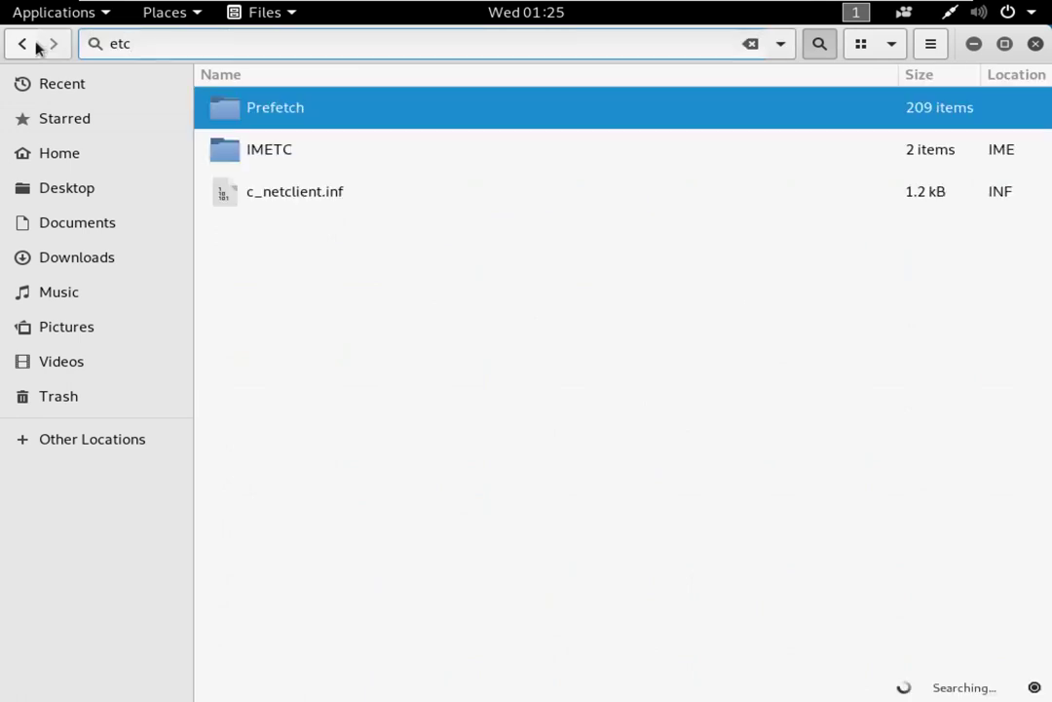
pyautogui.doubleClick(153, 43)
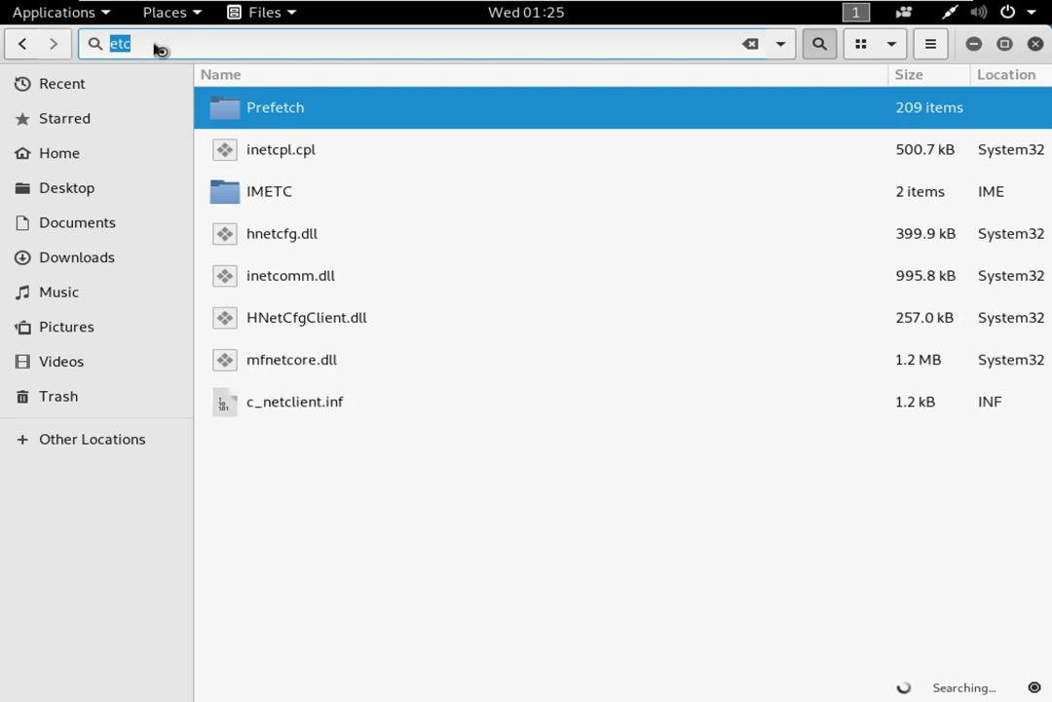
pyautogui.press('Escape')
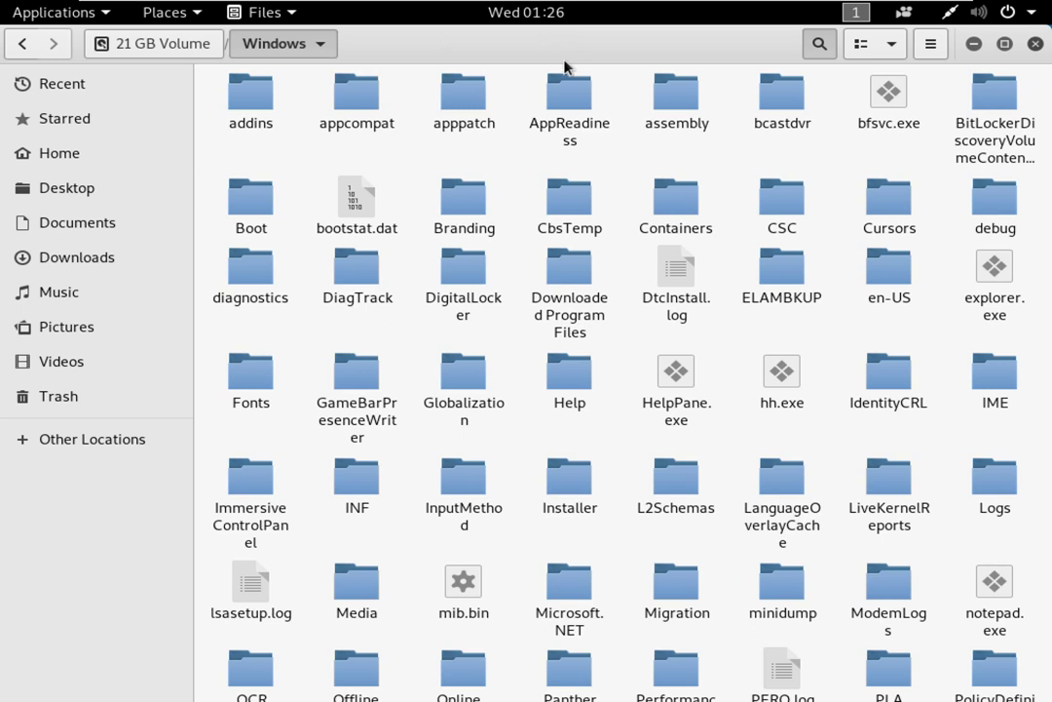
# Step: Open the Users folder on the 21 GB Volume from Other Locations
pyautogui.scroll(-5, 624, 292)
pyautogui.click(115, 439)
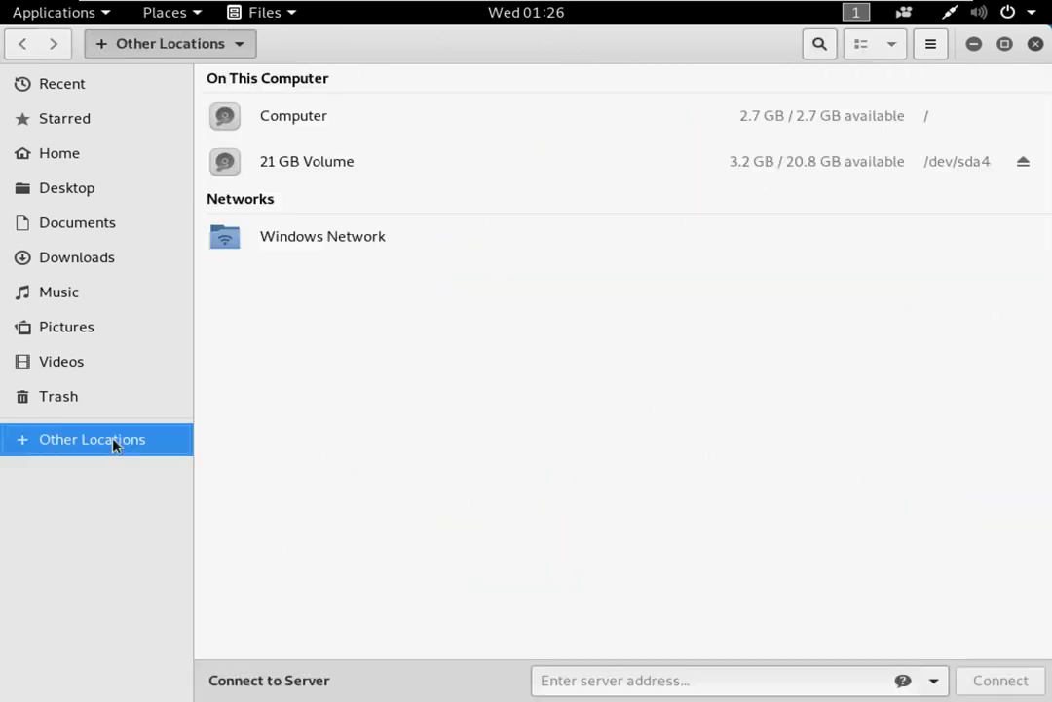
pyautogui.click(339, 159)
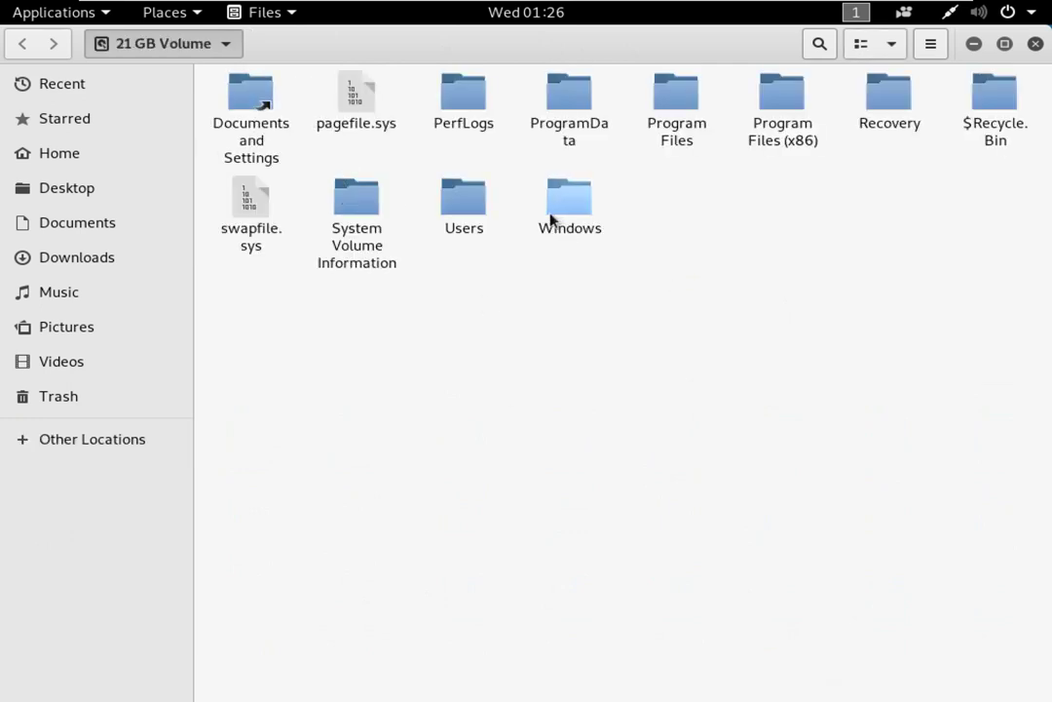
pyautogui.doubleClick(454, 210)
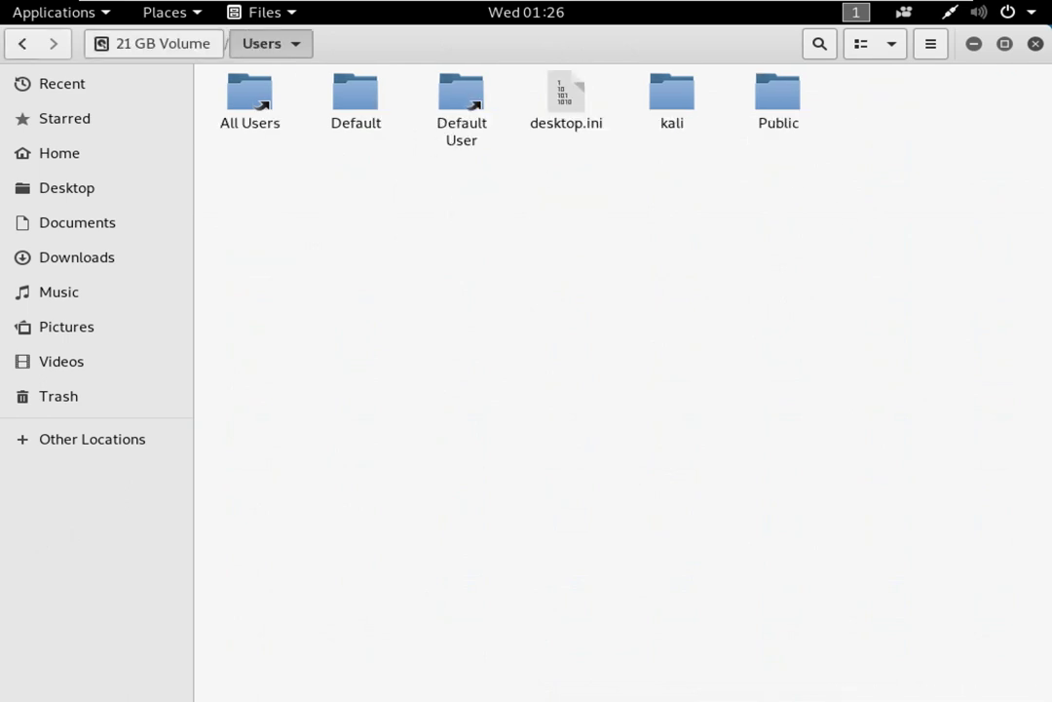
# Step: Visit kali's Desktop, return to kali, open Downloads and select desktop.ini
pyautogui.doubleClick(680, 113)
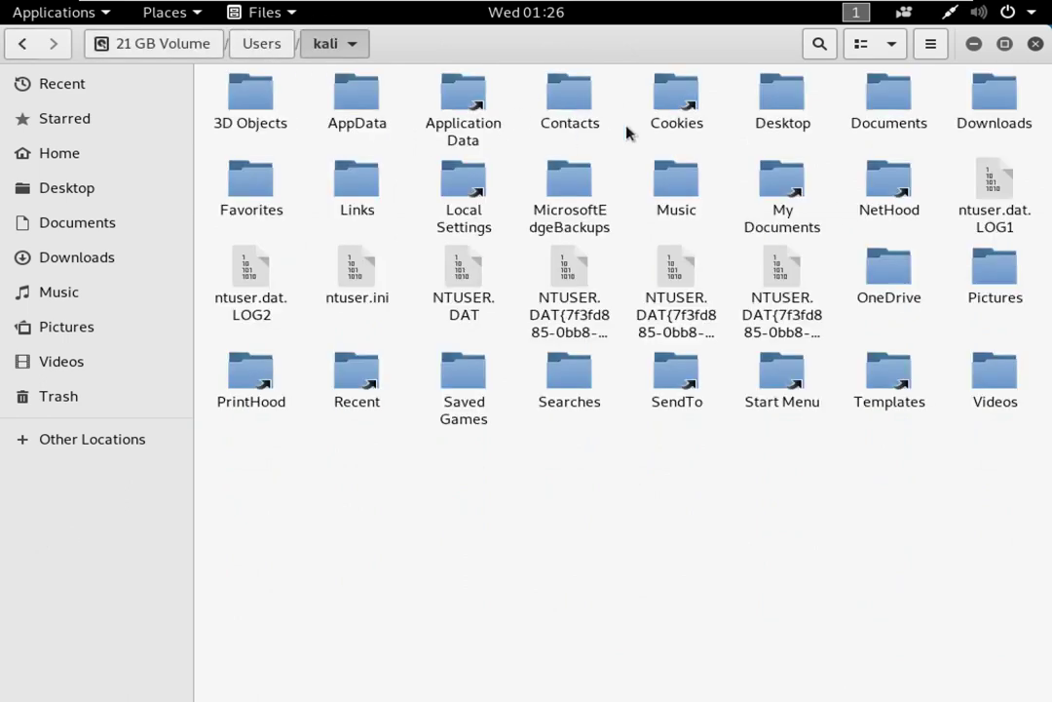
pyautogui.doubleClick(791, 90)
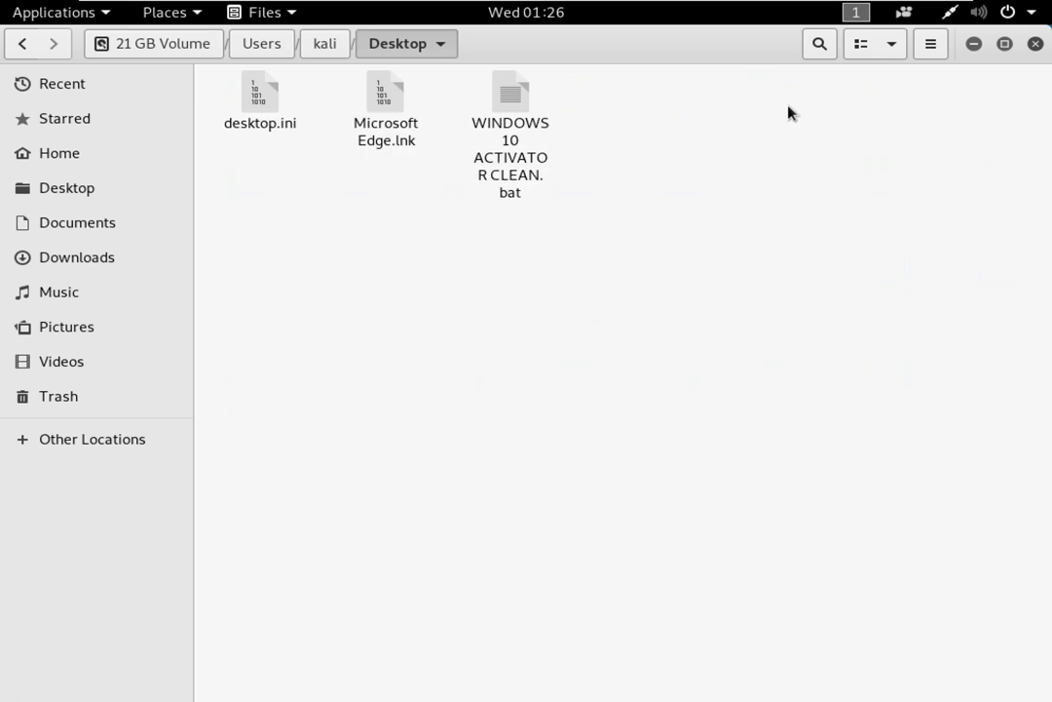
pyautogui.click(332, 44)
pyautogui.doubleClick(986, 115)
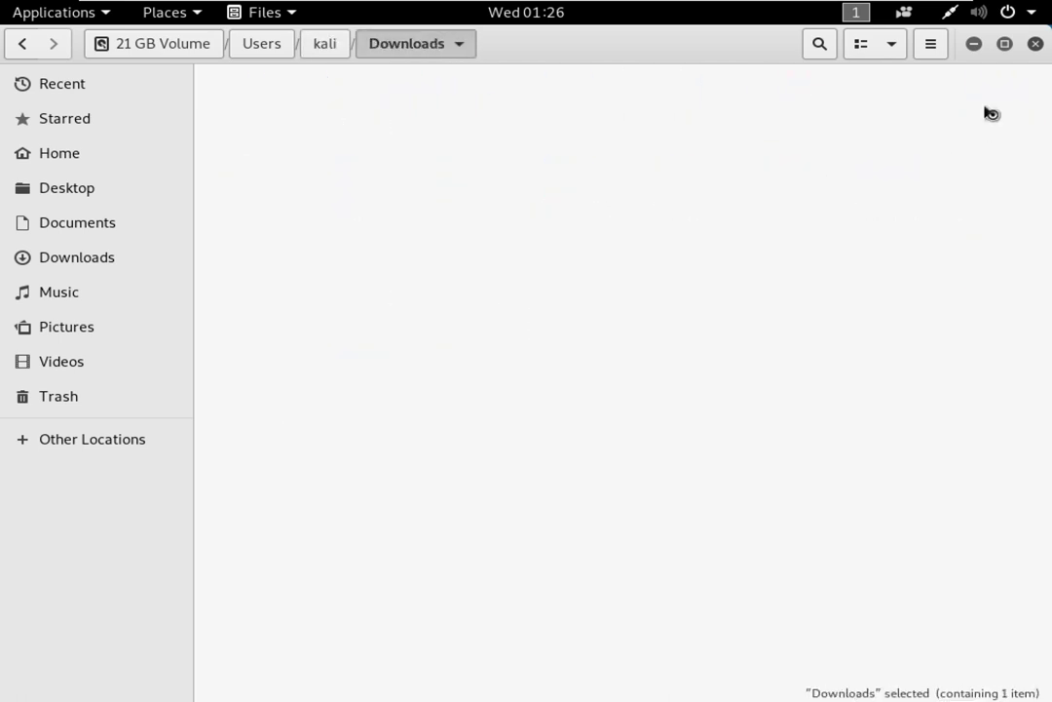
pyautogui.moveTo(315, 221); pyautogui.dragTo(267, 104)
pyautogui.moveTo(518, 313); pyautogui.dragTo(712, 503)
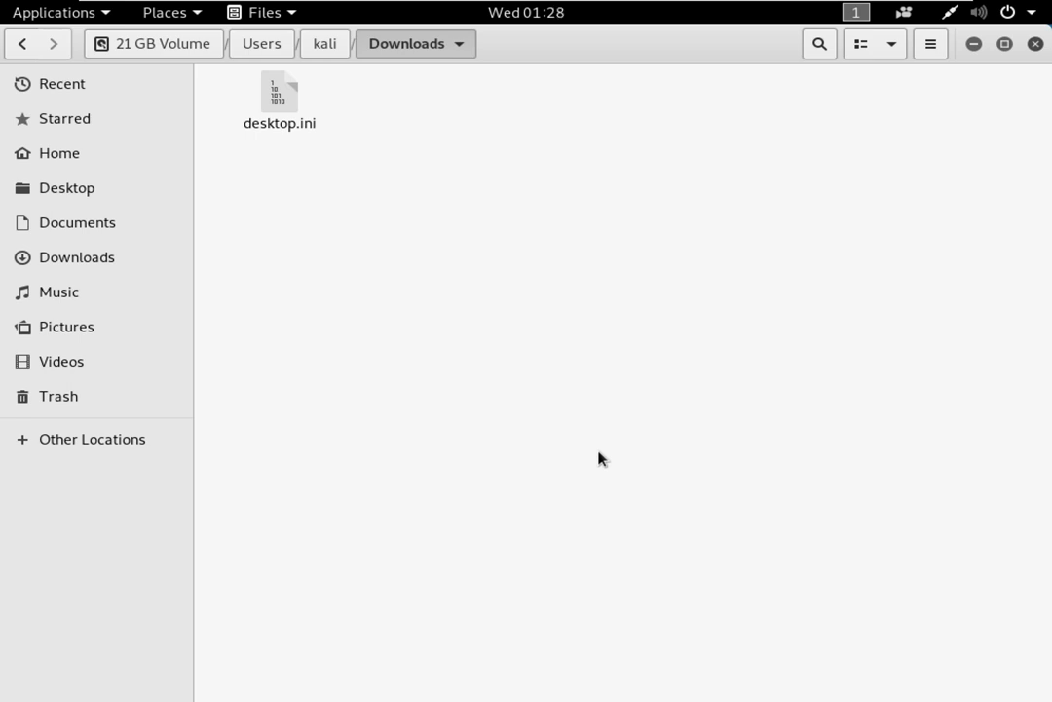
pyautogui.moveTo(640, 173); pyautogui.dragTo(825, 517)
# Step: Reopen the 21 GB Volume's Users folder via Other Locations and rubber-band select its items
pyautogui.click(69, 444)
pyautogui.click(319, 171)
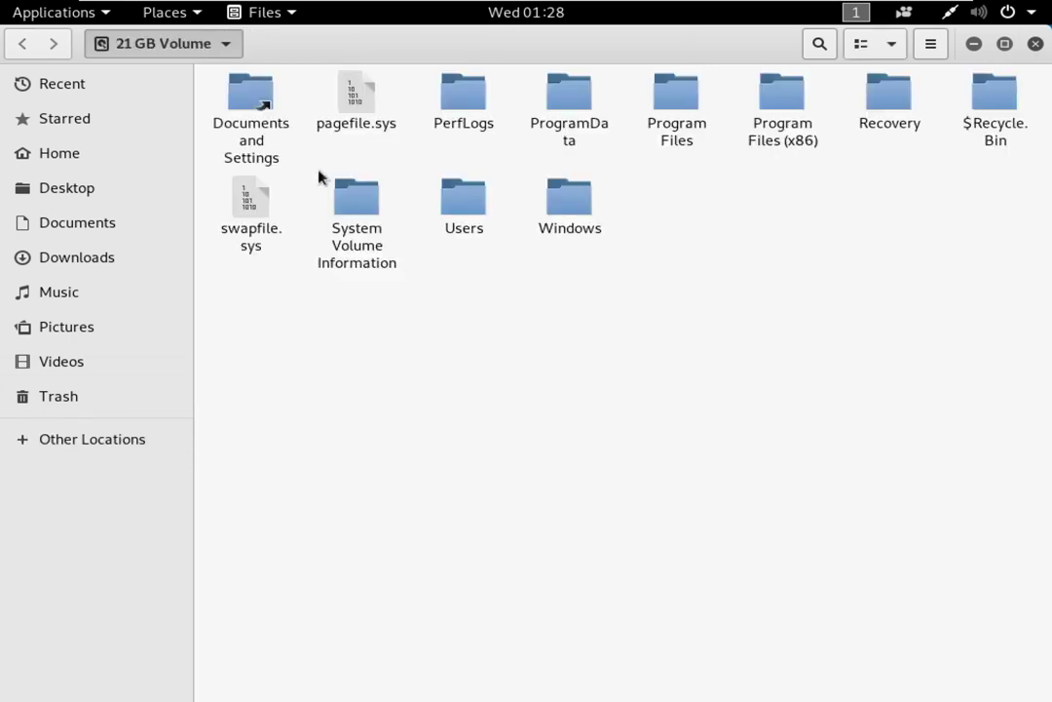
pyautogui.doubleClick(469, 199)
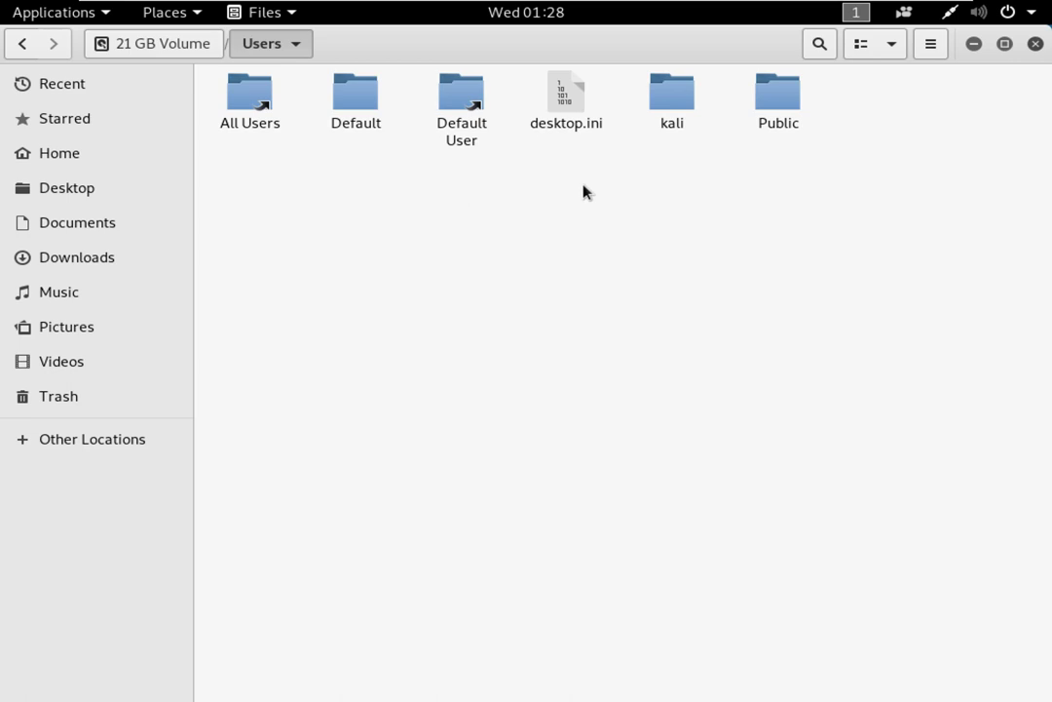
pyautogui.moveTo(472, 246); pyautogui.dragTo(484, 319)
pyautogui.moveTo(387, 288); pyautogui.dragTo(658, 415)
pyautogui.moveTo(565, 257); pyautogui.dragTo(686, 391)
pyautogui.moveTo(551, 371); pyautogui.dragTo(639, 470)
# Step: Select and deselect Default User, desktop.ini and all six Users items, then close Files
pyautogui.moveTo(536, 376); pyautogui.dragTo(481, 38)
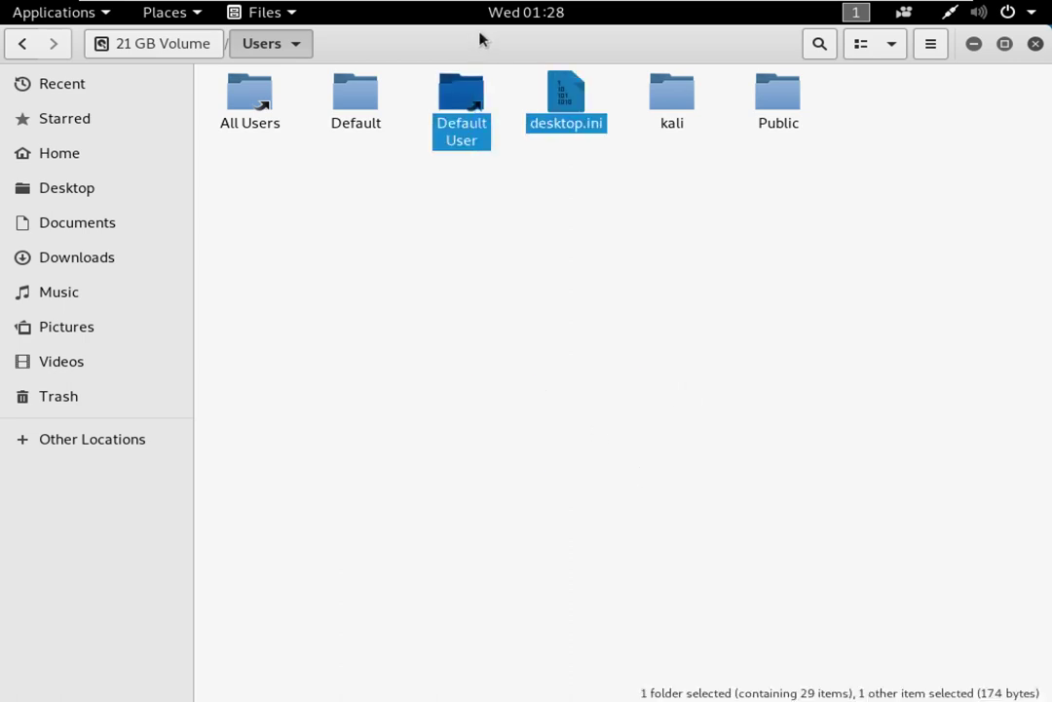
pyautogui.click(646, 411)
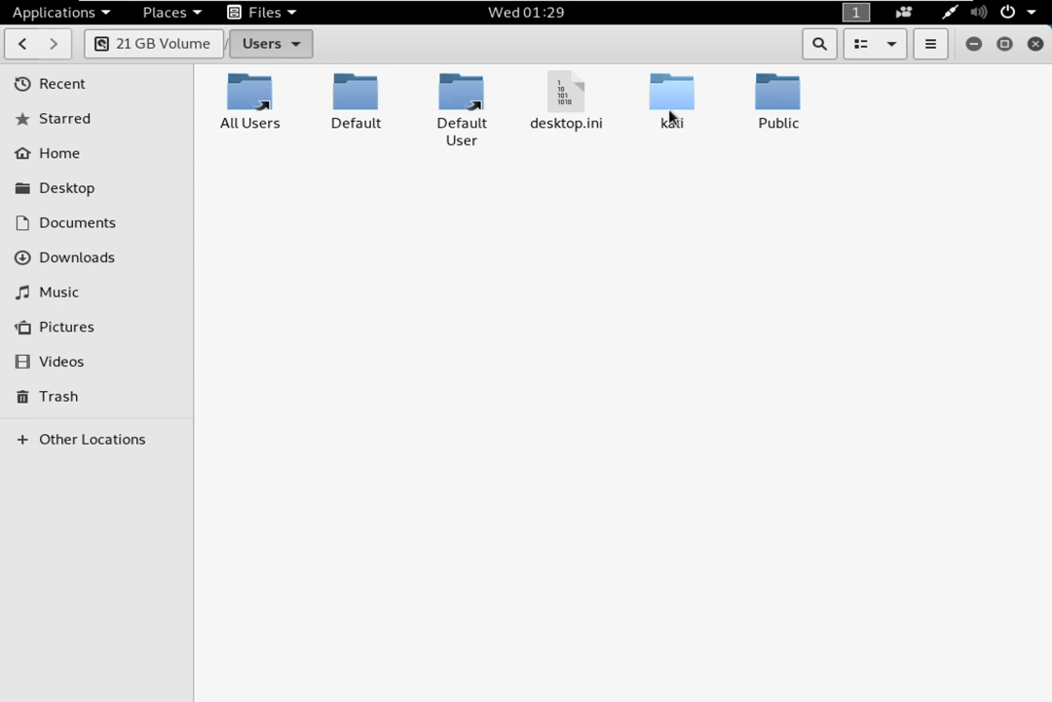
pyautogui.moveTo(240, 209); pyautogui.dragTo(803, 86)
pyautogui.click(928, 145)
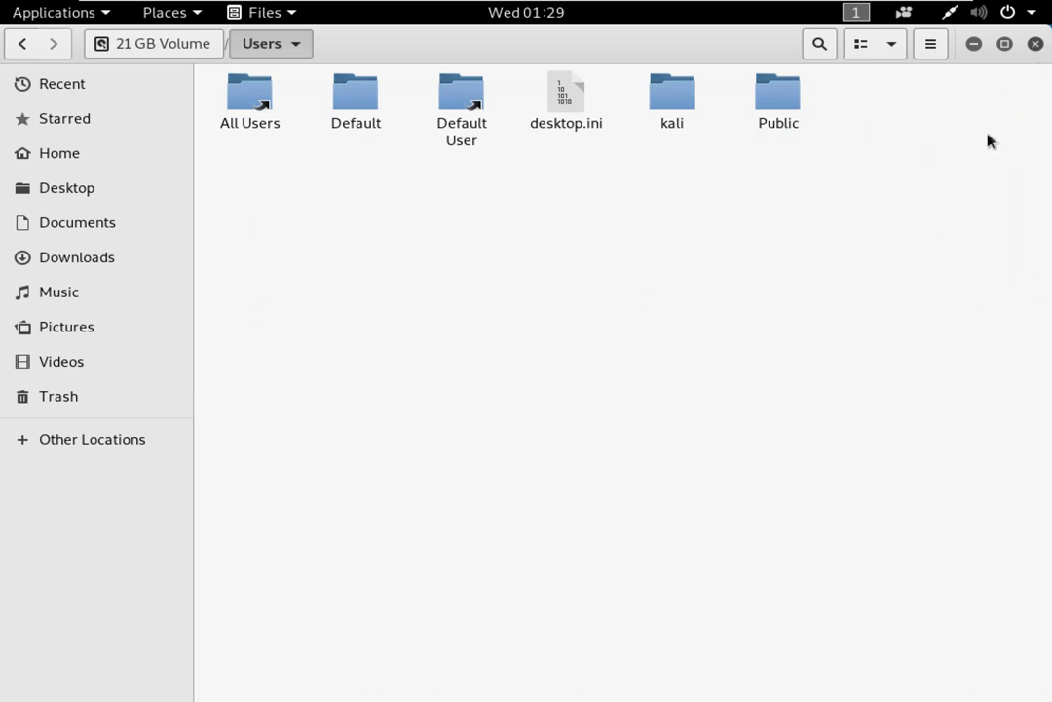
pyautogui.click(1036, 45)
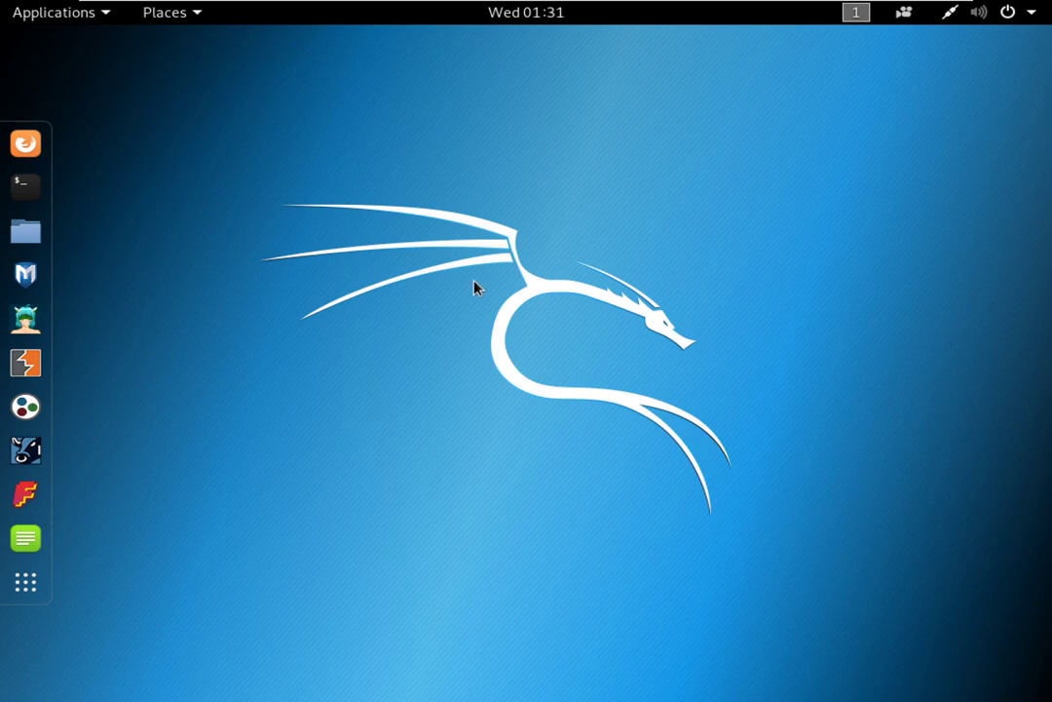
# Step: Shut down Kali from the top-bar power menu, confirming Power Off
pyautogui.click(1023, 14)
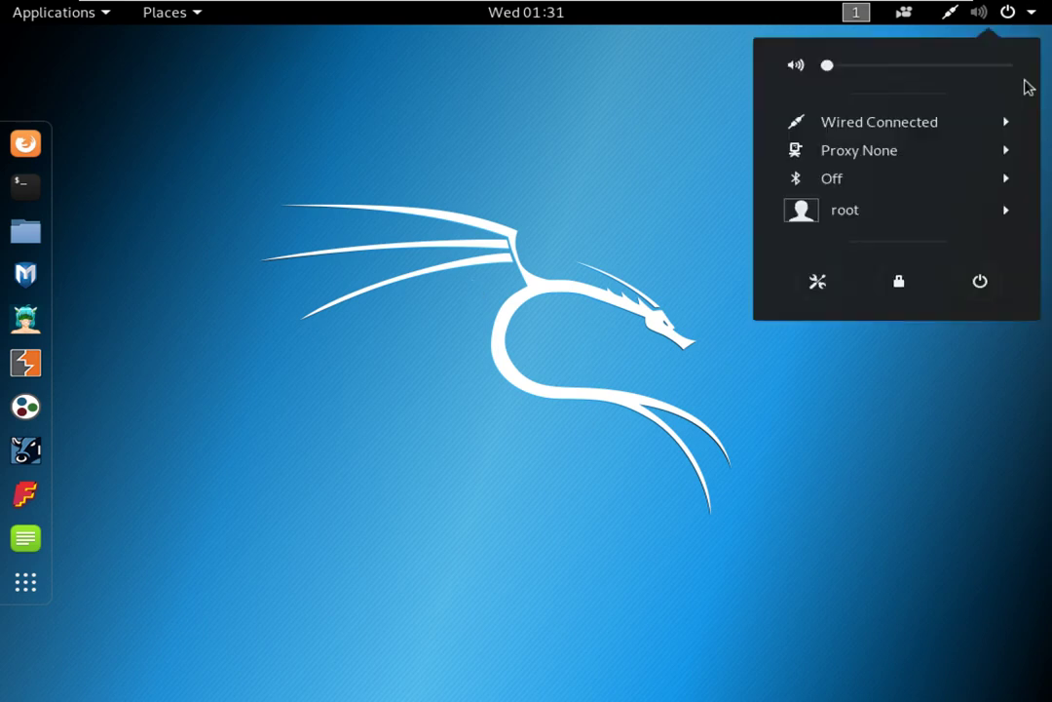
pyautogui.click(981, 280)
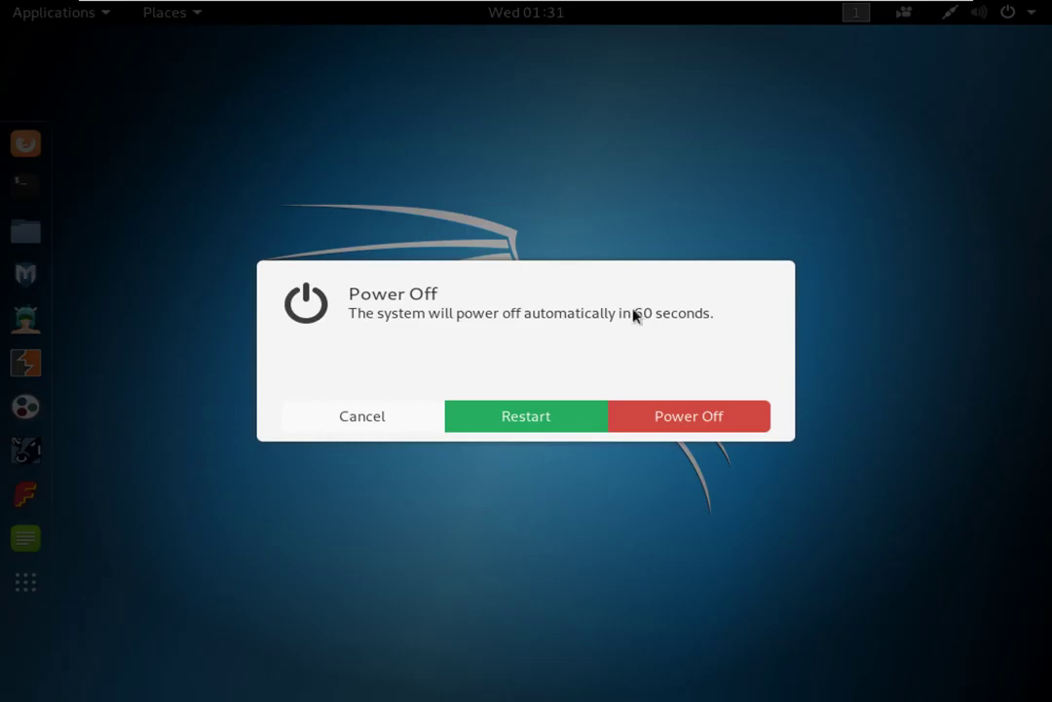
pyautogui.click(689, 425)
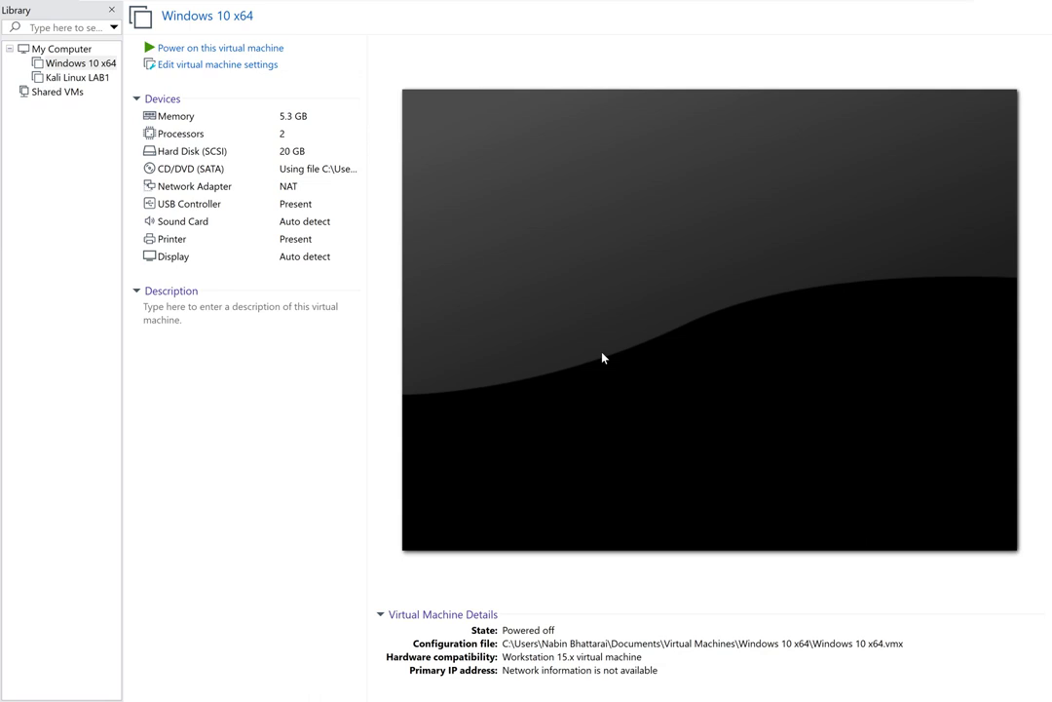
# Step: Minimize VMware Workstation to reveal the host Windows desktop
pyautogui.moveTo(779, 5)
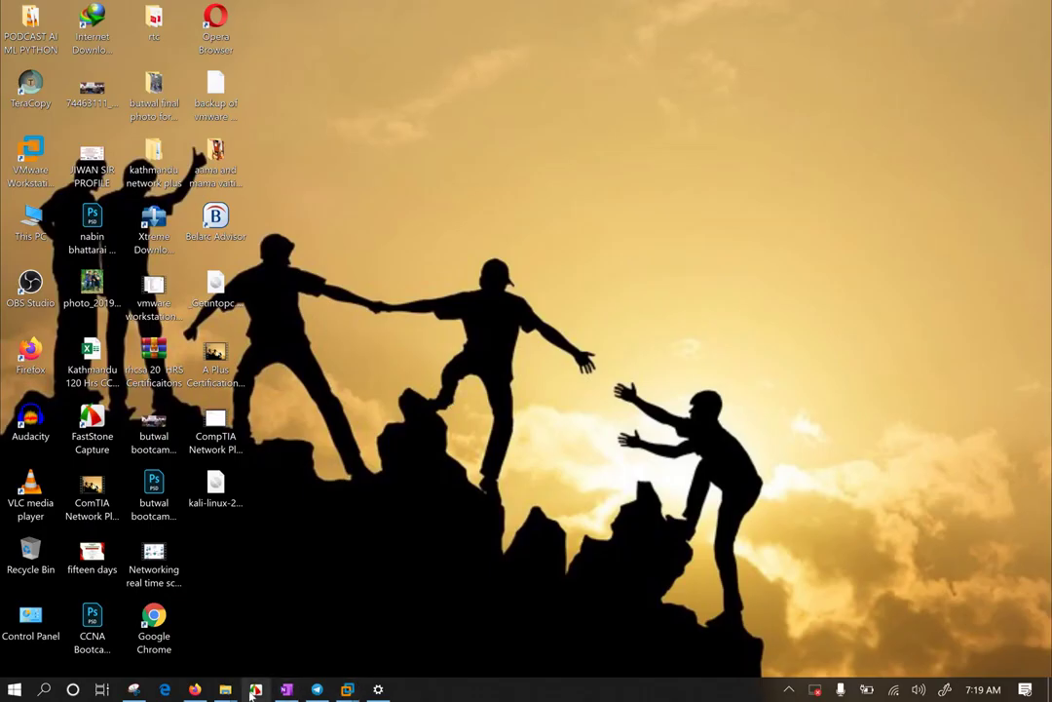
# Step: Restore Firefox and type 'RANBOW TABLE FOR WIN' into the New Tab address bar
pyautogui.moveTo(195, 689)
pyautogui.click(194, 647)
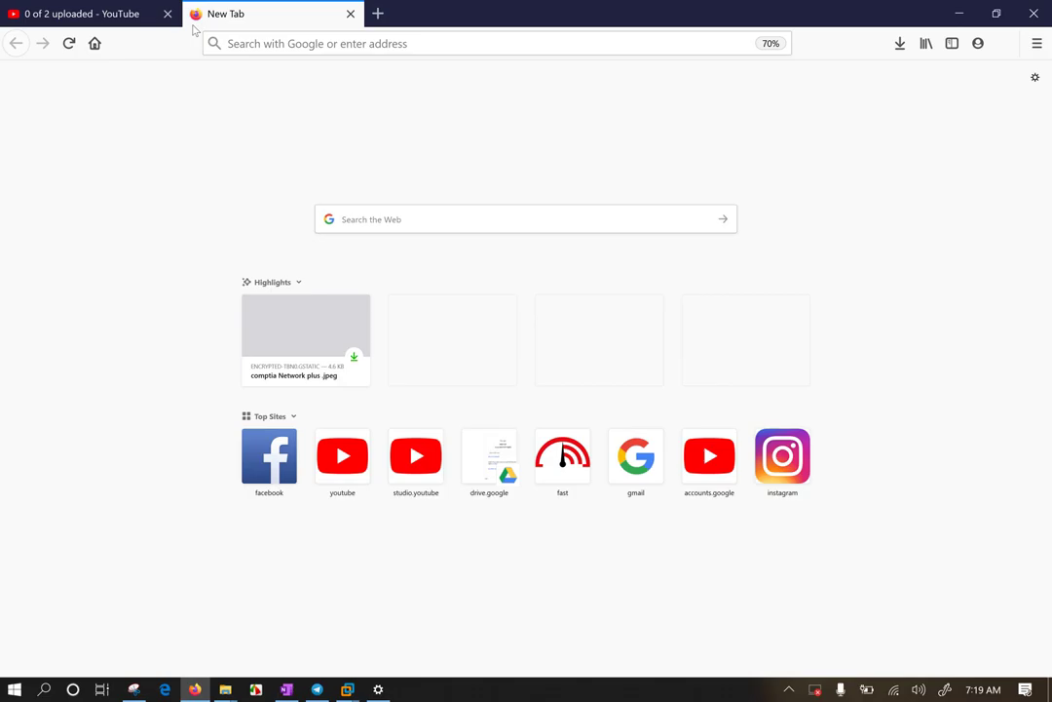
pyautogui.click(370, 44)
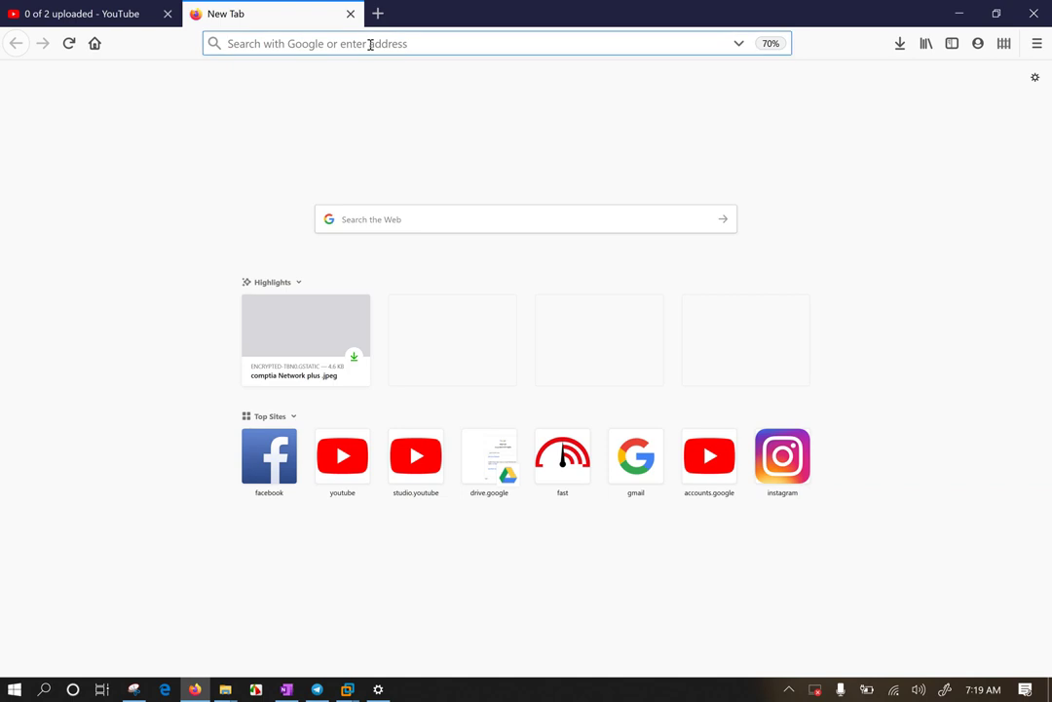
pyautogui.write('RANBOW TABLE FOR WIN')
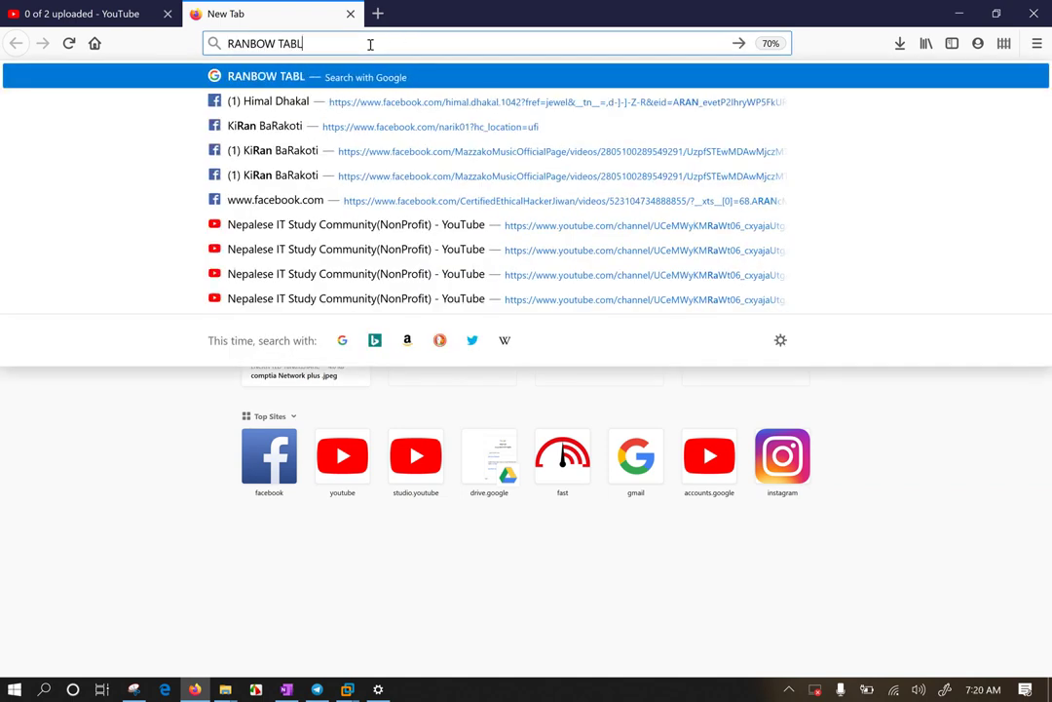
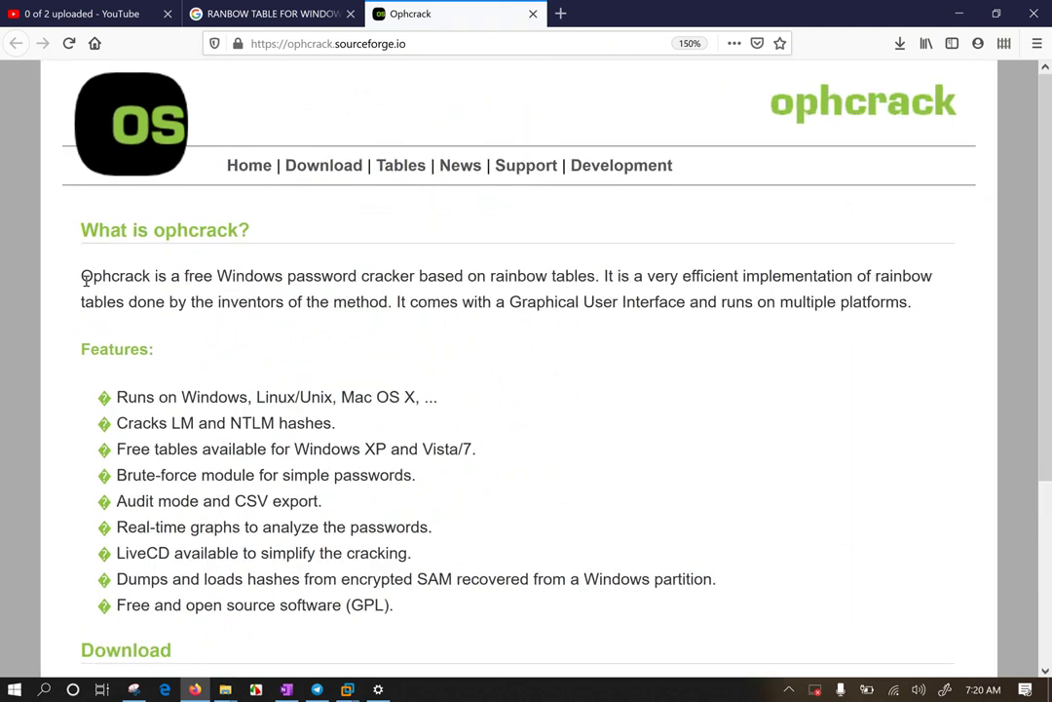
pyautogui.moveTo(83, 276); pyautogui.dragTo(601, 276)
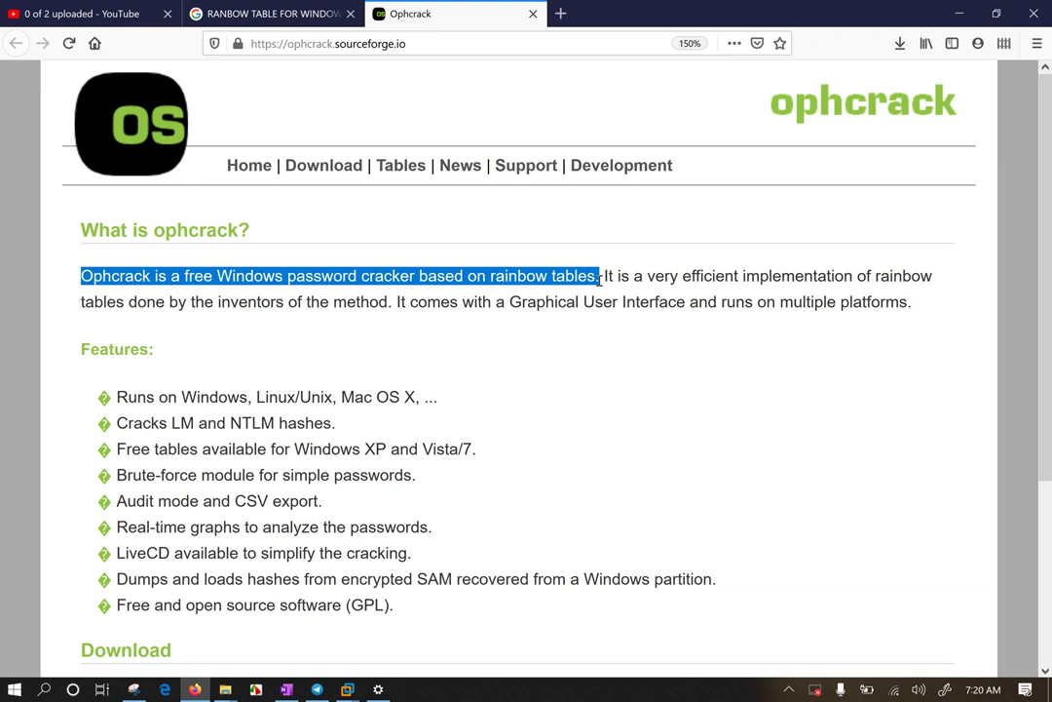
pyautogui.click(704, 283)
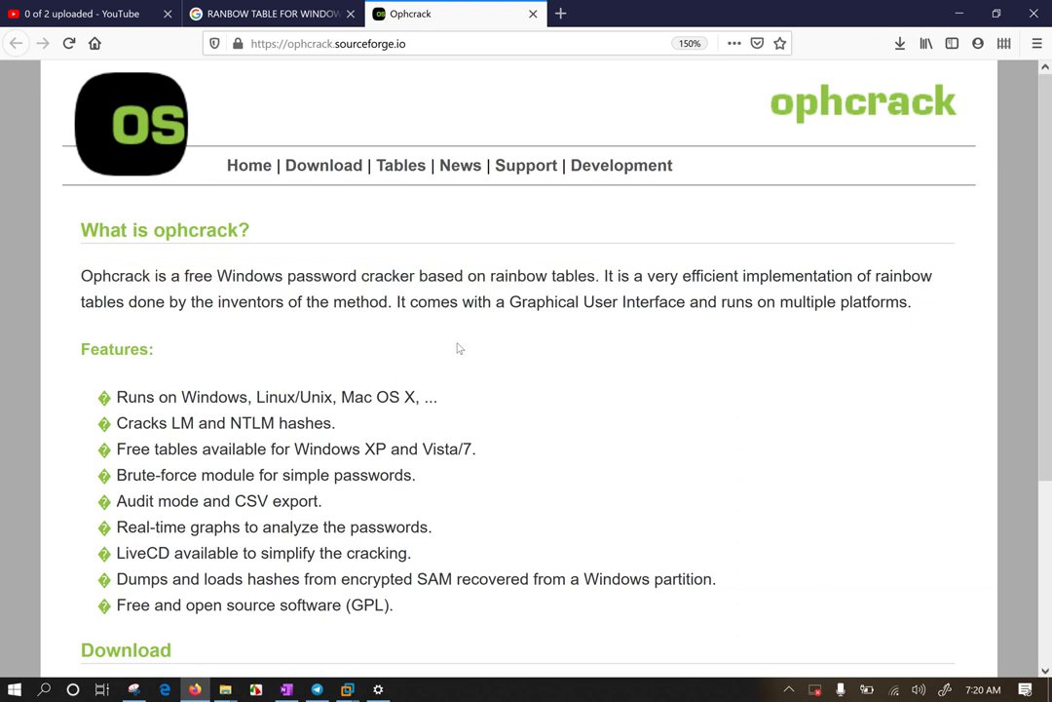
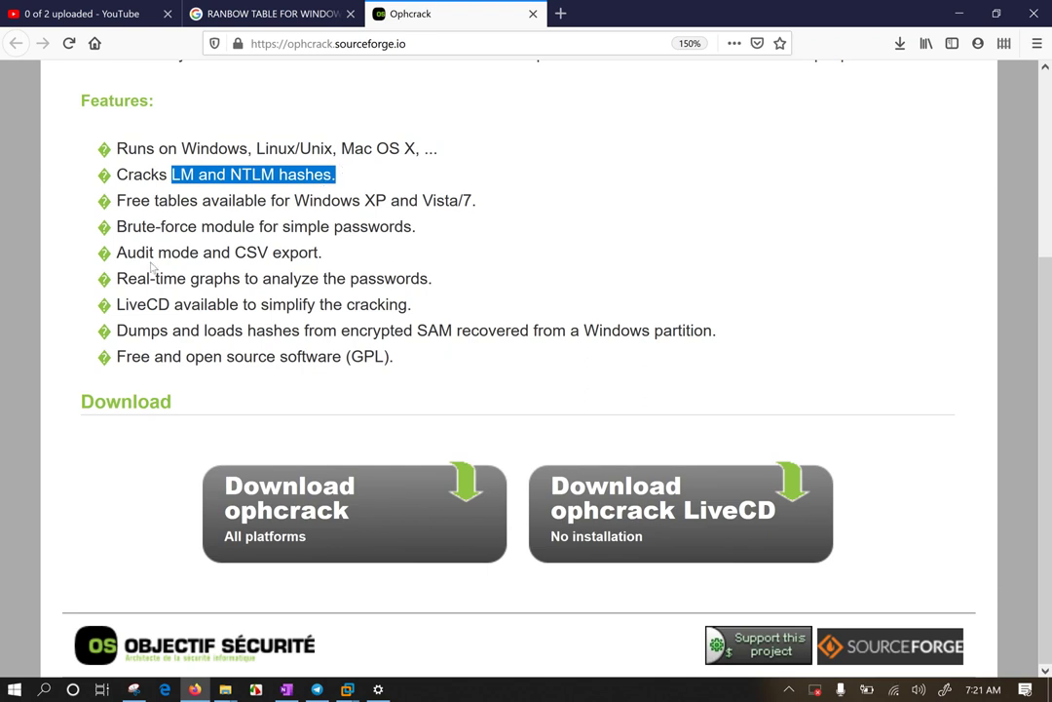
# Step: Highlight the Features lines for free Windows XP tables, the Brute-force module, and Audit mode with CSV export
pyautogui.moveTo(101, 202); pyautogui.dragTo(506, 205)
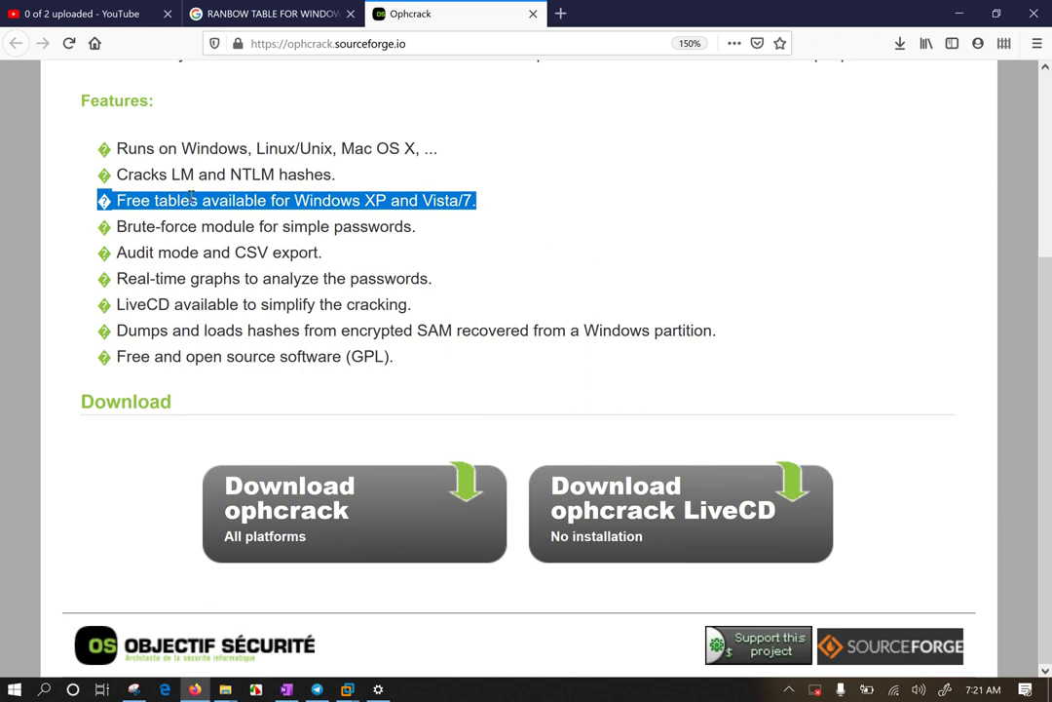
pyautogui.moveTo(114, 227); pyautogui.dragTo(463, 230)
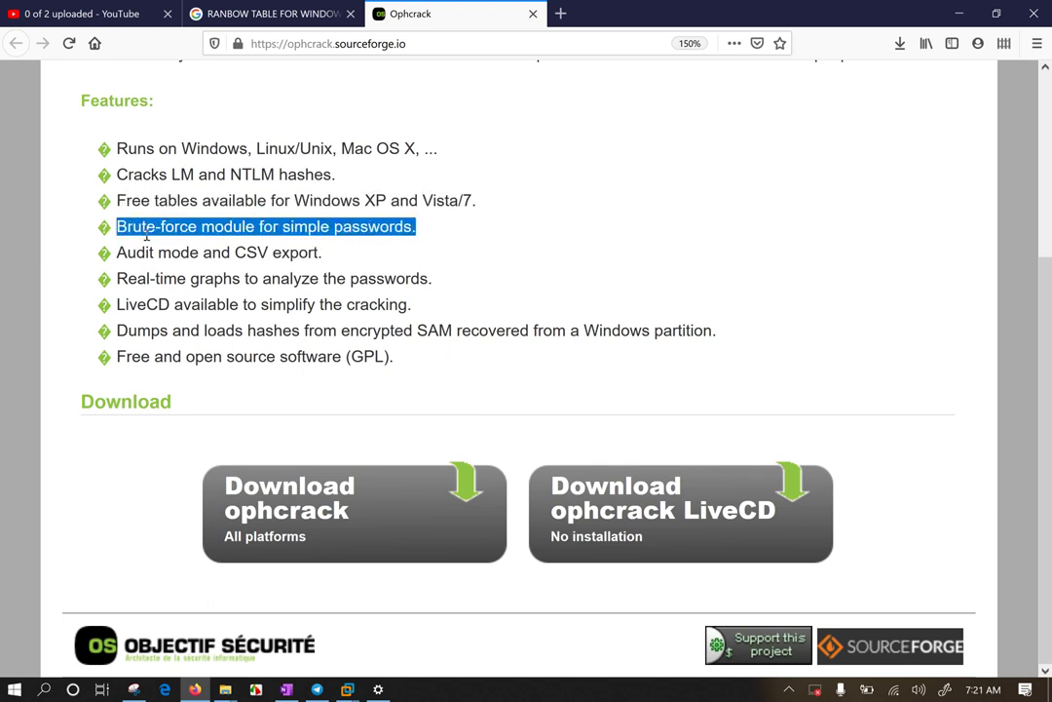
pyautogui.moveTo(116, 253); pyautogui.dragTo(338, 257)
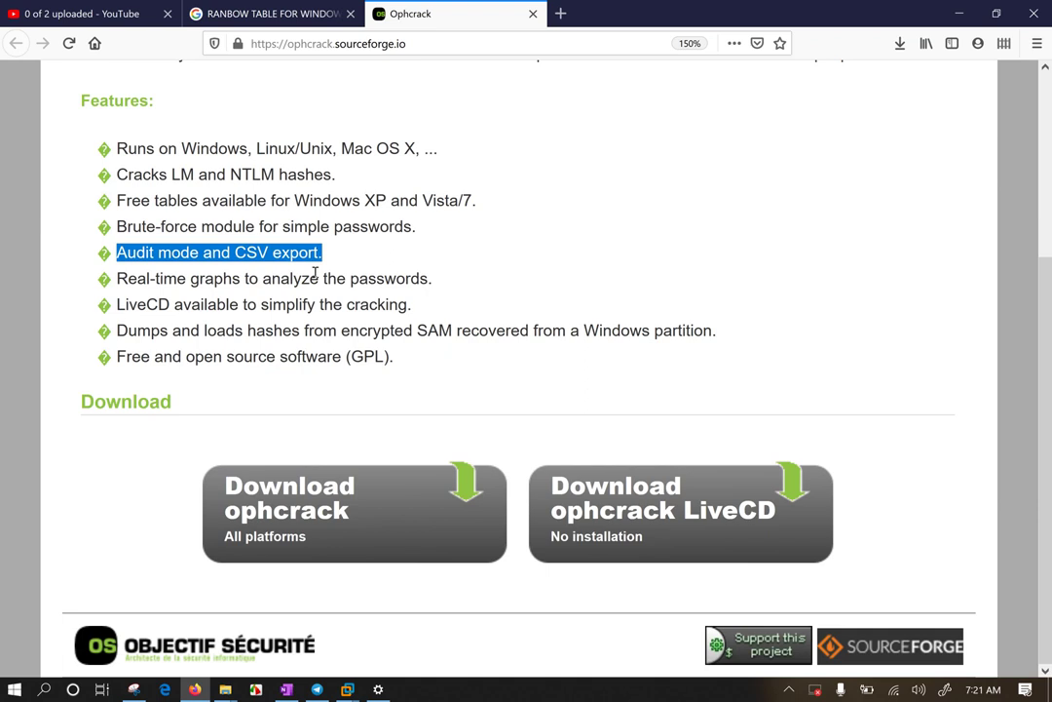
# Step: Highlight the 'Real-time graphs' and 'LiveCD available to simplify the cracking' lines in the Features list
pyautogui.moveTo(137, 278); pyautogui.dragTo(450, 296)
pyautogui.moveTo(115, 303); pyautogui.dragTo(426, 313)
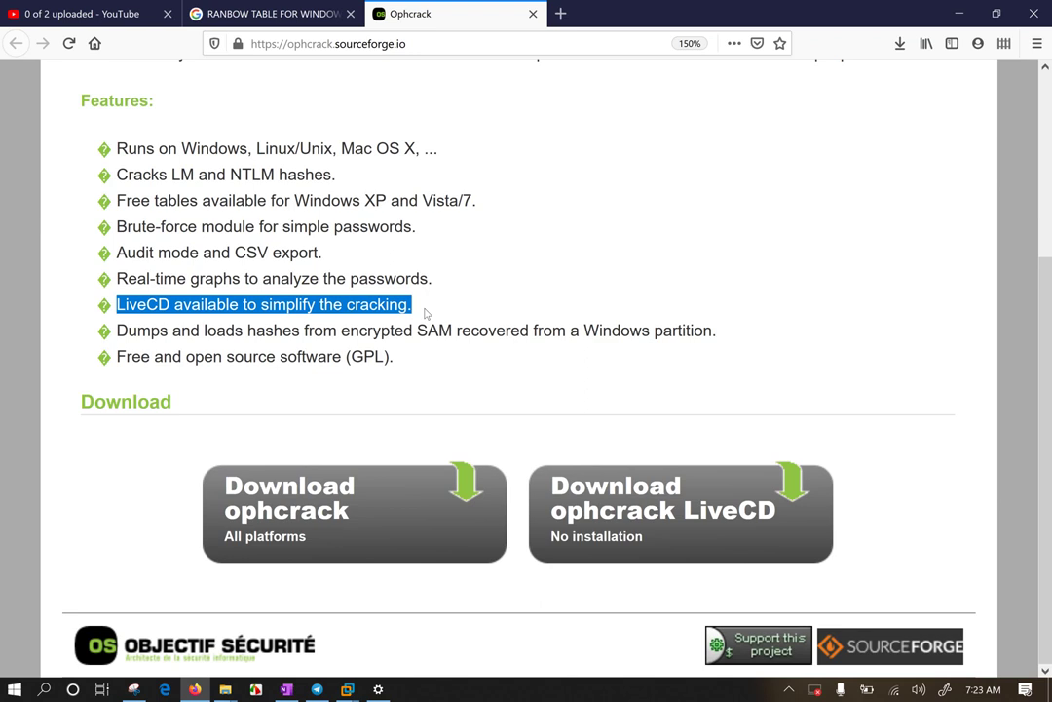
# Step: Select the full 'LiveCD available to simplify the cracking.' feature line, including its bullet
pyautogui.click(423, 309)
pyautogui.moveTo(422, 307); pyautogui.dragTo(63, 317)
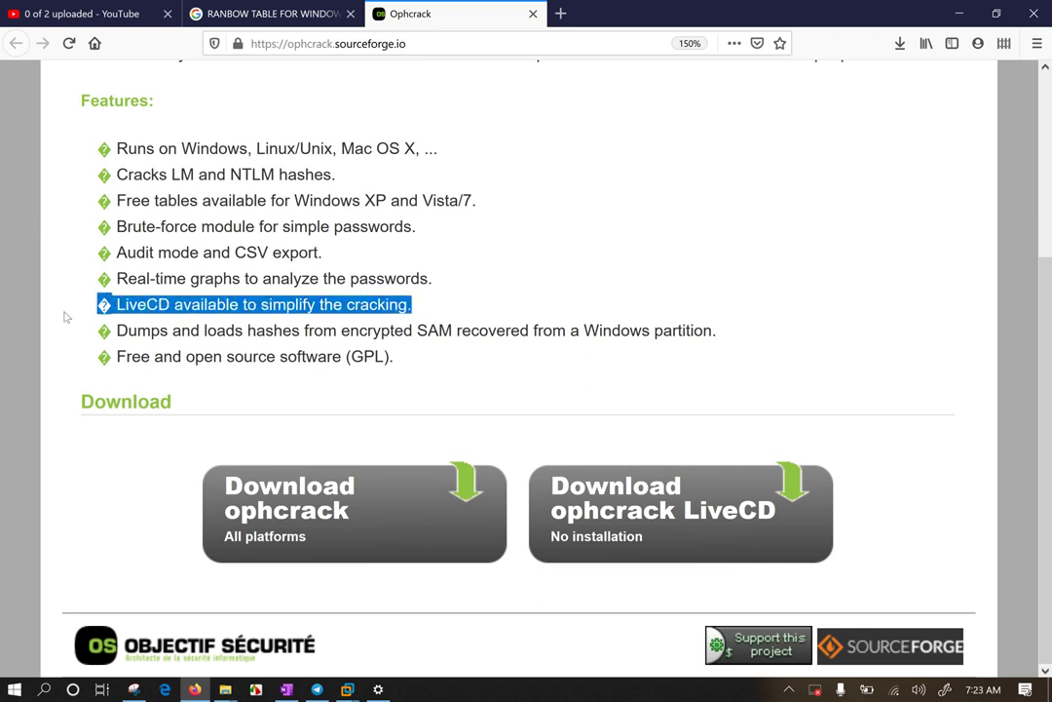
pyautogui.click(419, 305)
pyautogui.moveTo(406, 306); pyautogui.dragTo(47, 310)
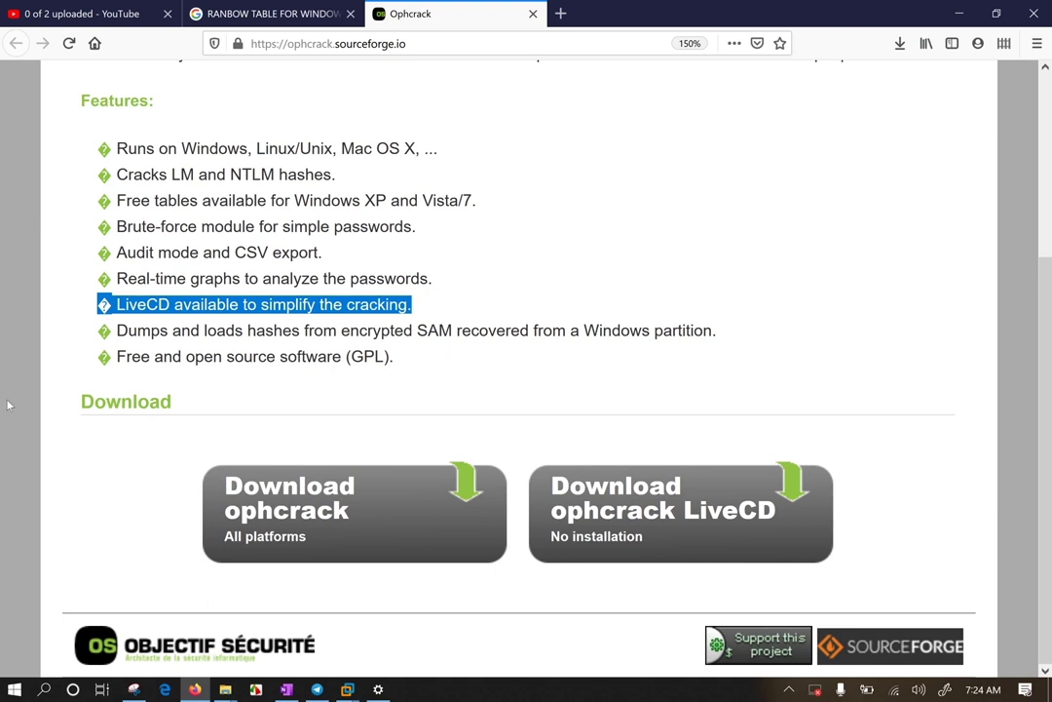
# Step: Deselect the LiveCD line and highlight 'loads hashes from encrypted SAM recovered from a Windows partition.'
pyautogui.click(178, 357)
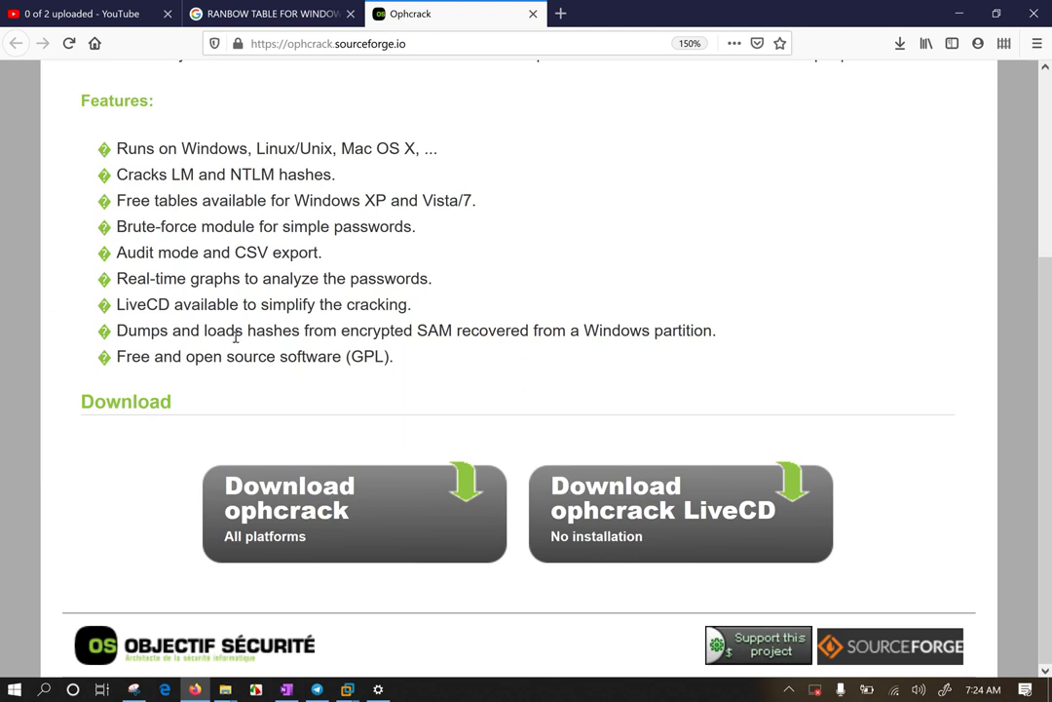
pyautogui.moveTo(204, 331); pyautogui.dragTo(738, 332)
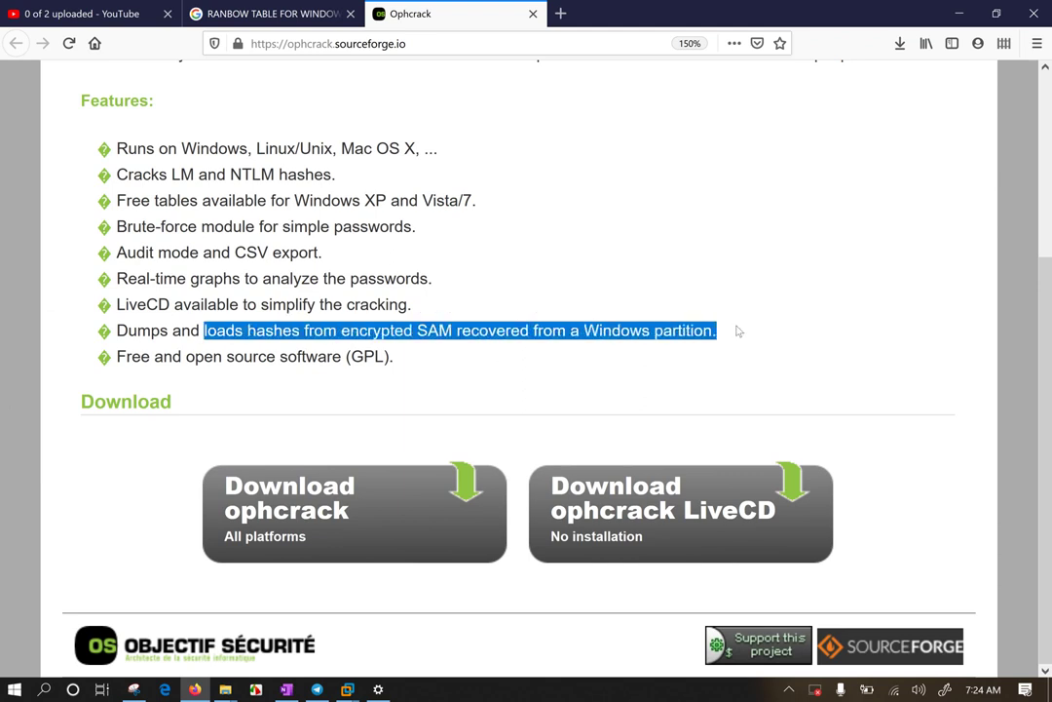
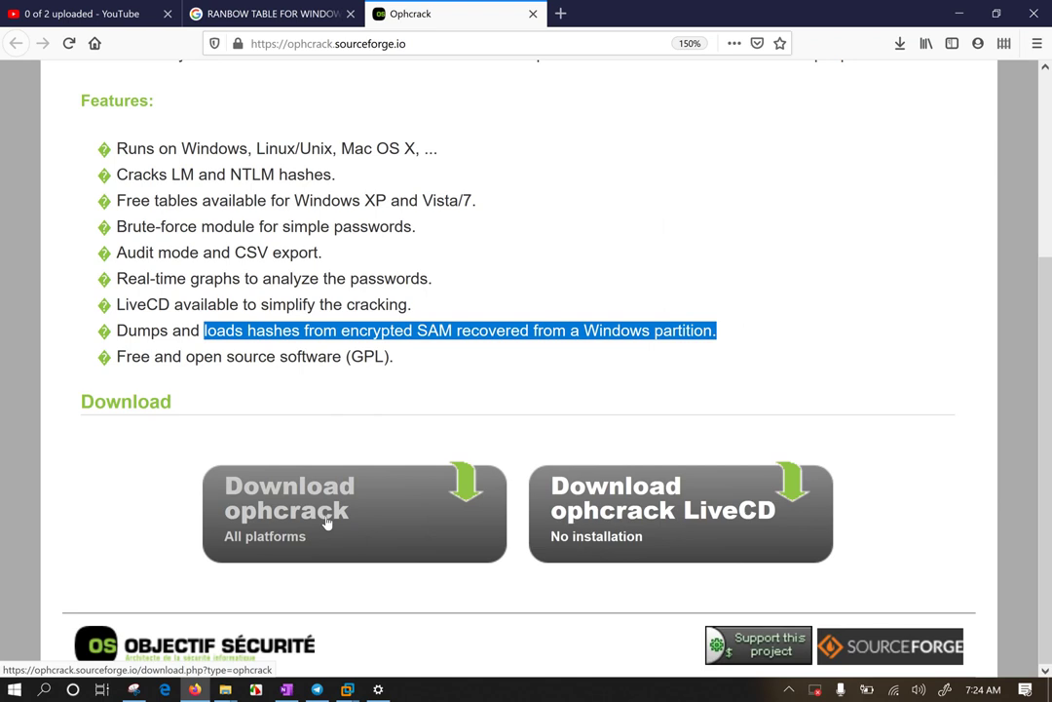
# Step: Scroll back up to the top of the ophcrack SourceForge page
pyautogui.scroll(3, 324, 523)
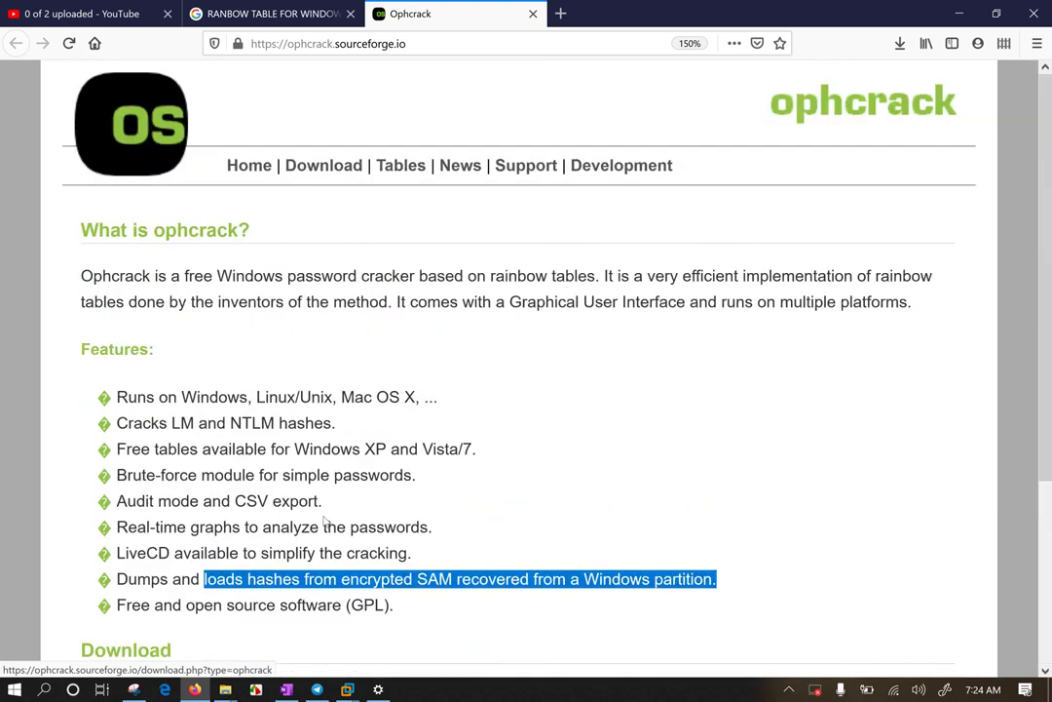
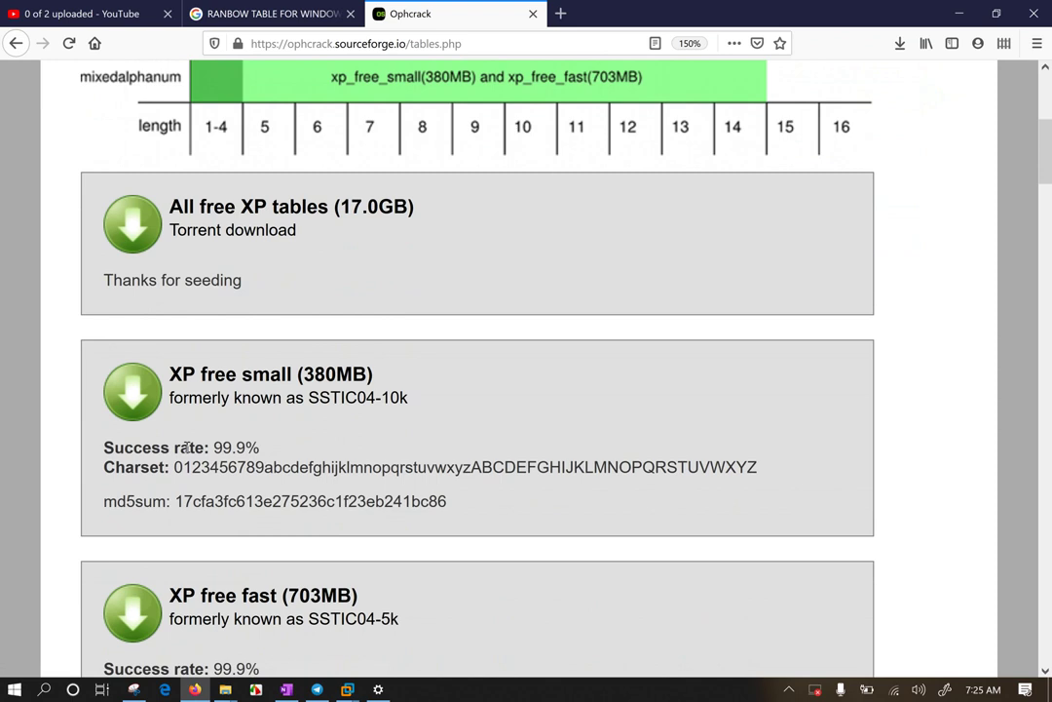
# Step: Select the 99.9% success rate and the complete charset string of the XP free small (380MB) table
pyautogui.moveTo(206, 446); pyautogui.dragTo(260, 446)
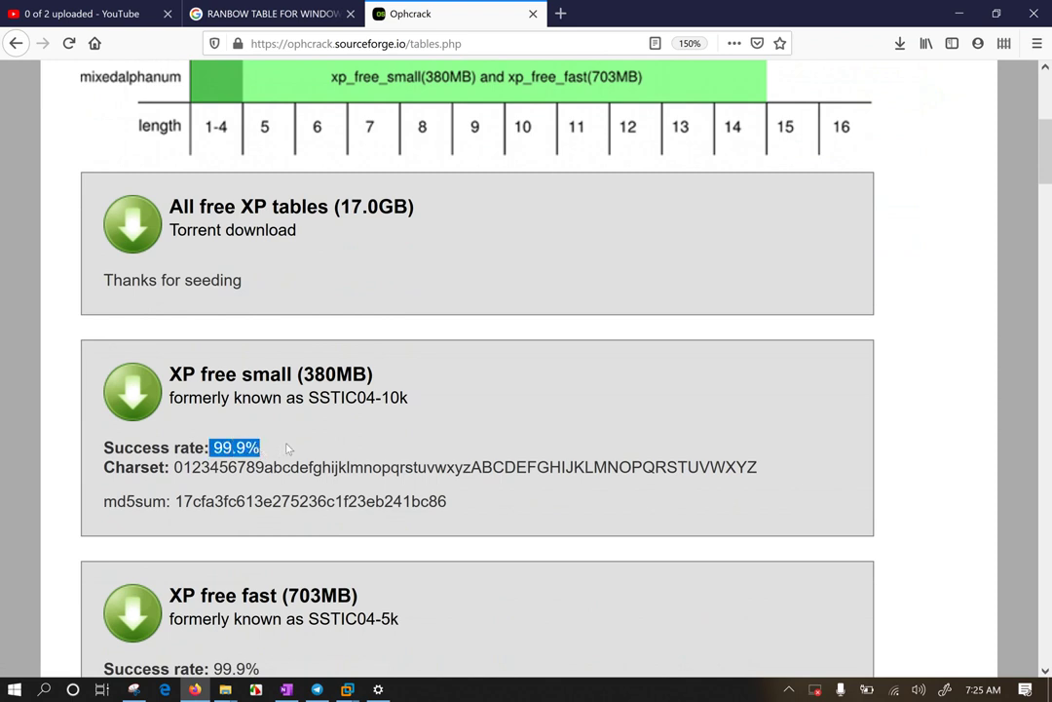
pyautogui.moveTo(175, 467); pyautogui.dragTo(806, 475)
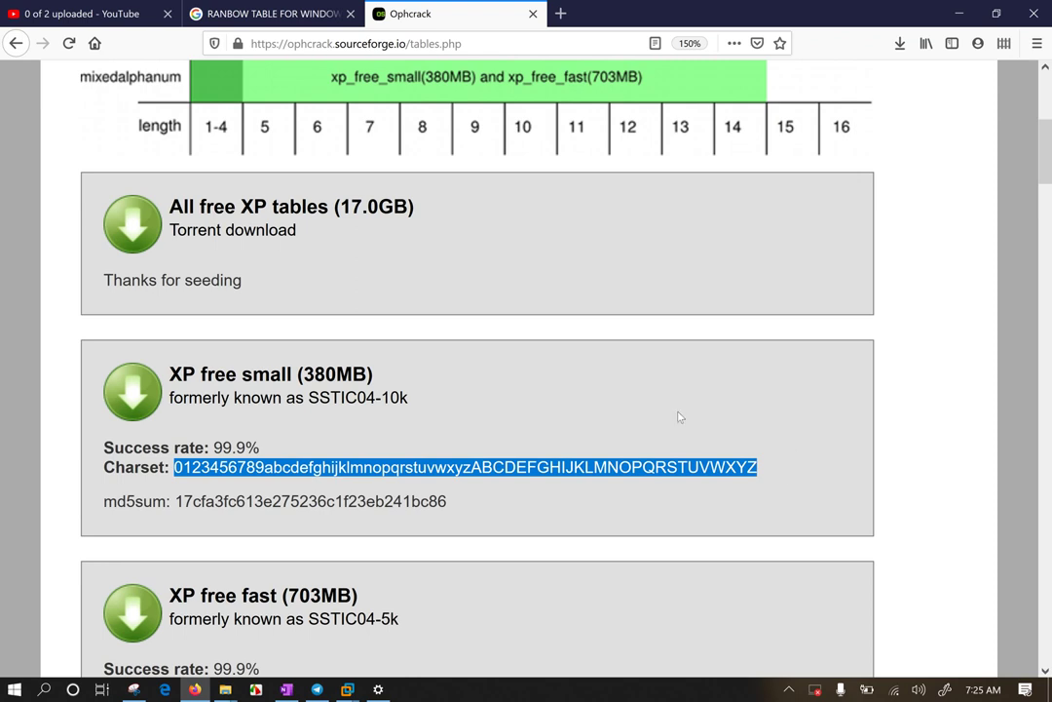
pyautogui.scroll(-3, 668, 432)
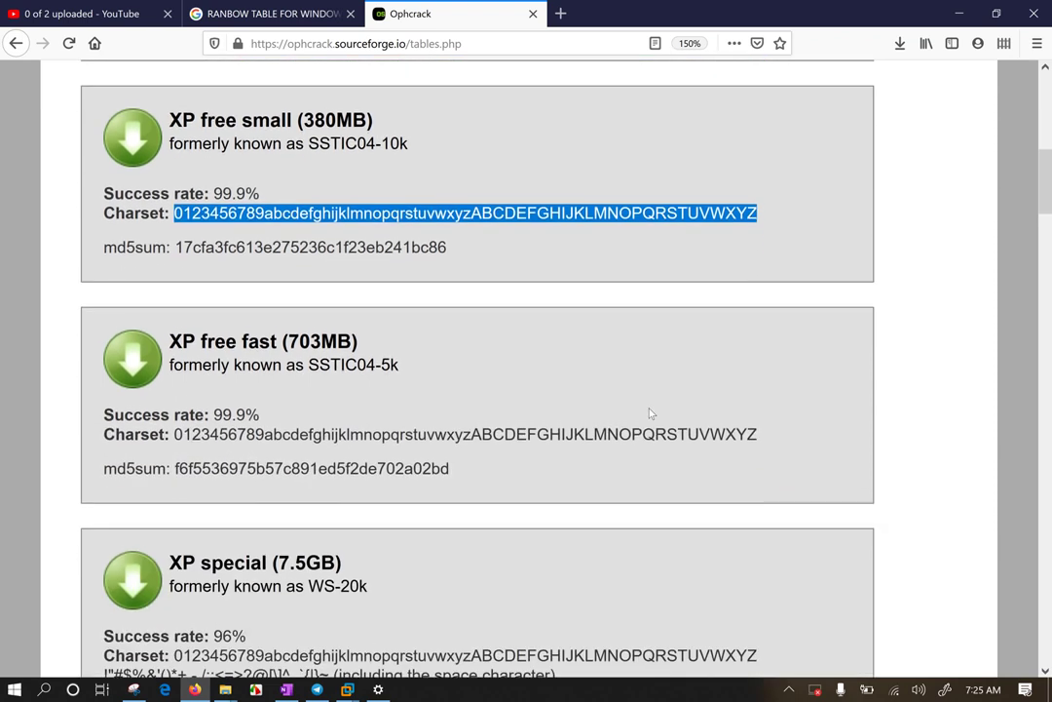
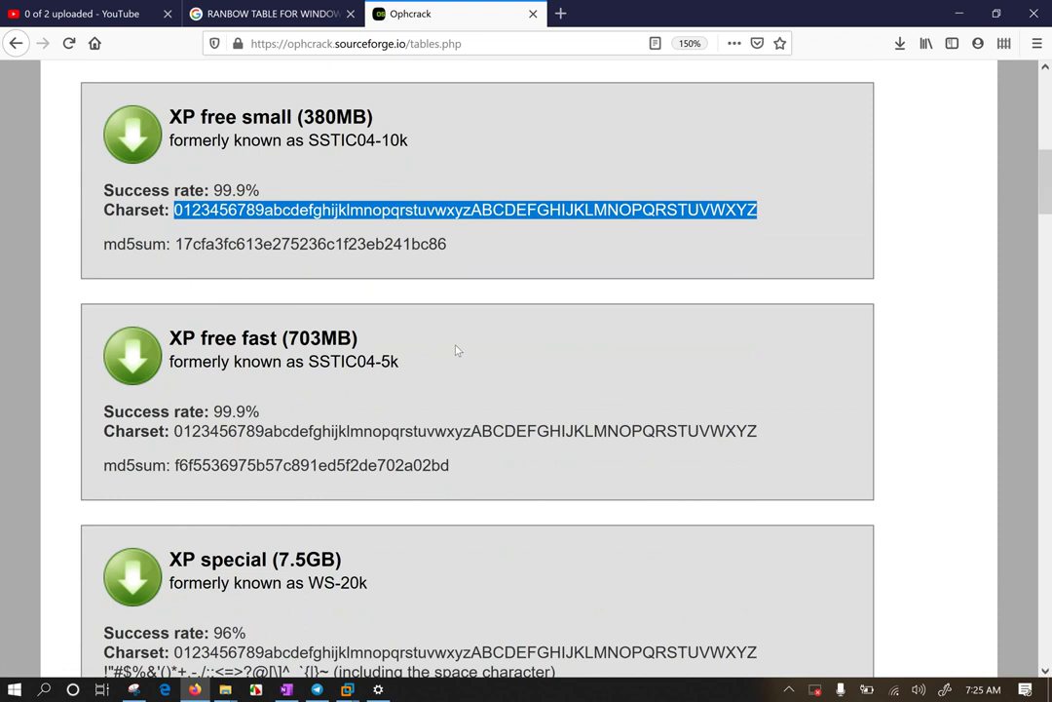
# Step: Scroll the Ophcrack tables page to show XP free fast, XP special and XP german table details
pyautogui.scroll(-3, 483, 395)
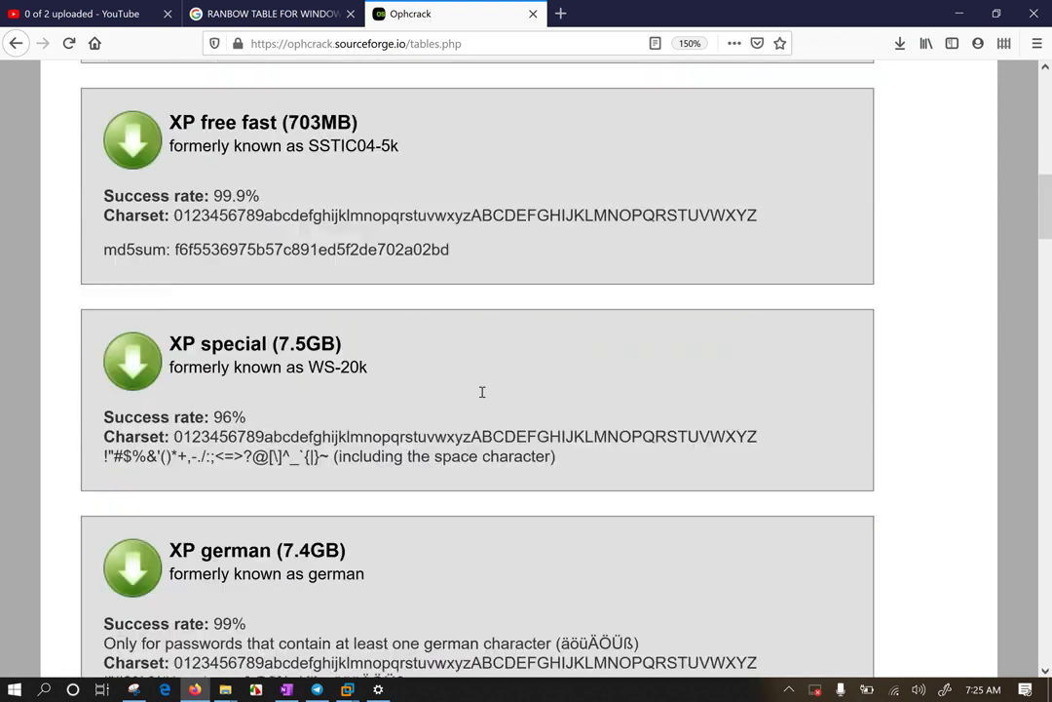
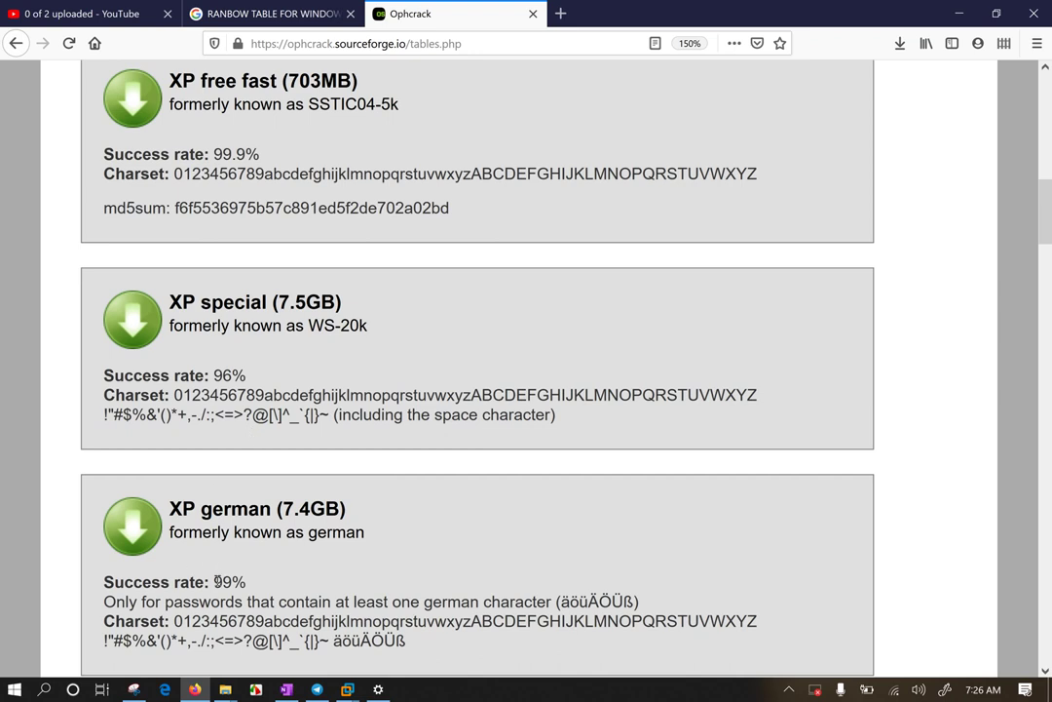
# Step: Highlight the XP german table's 99% success rate, then scroll the page down slightly
pyautogui.moveTo(214, 582); pyautogui.dragTo(251, 584)
pyautogui.scroll(-2, 261, 575)
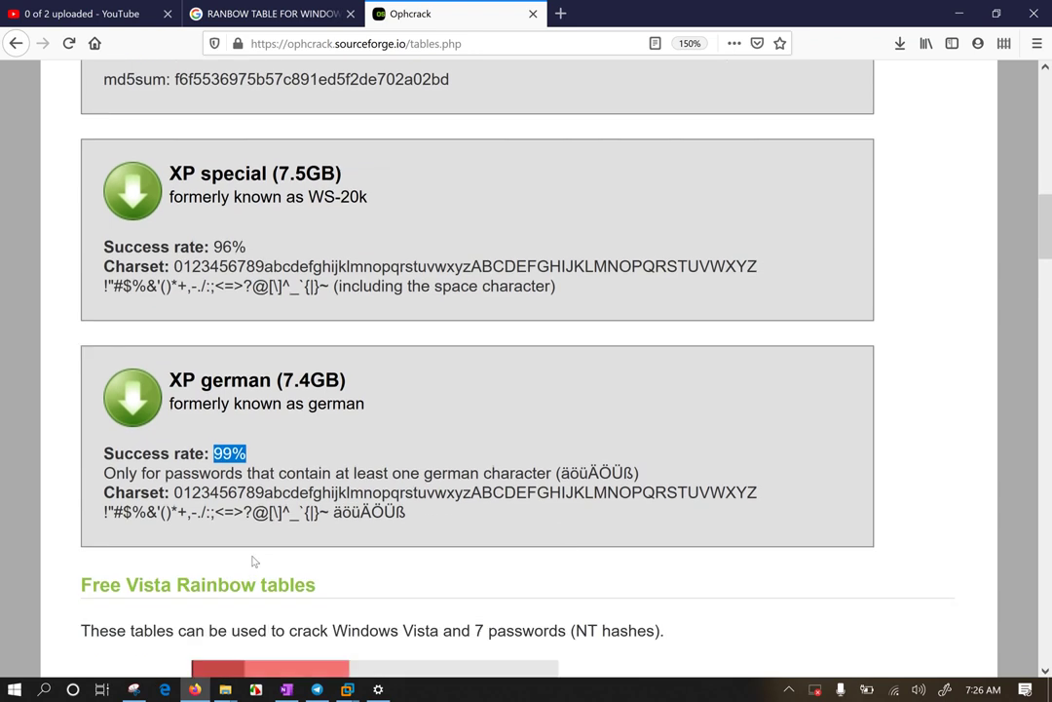
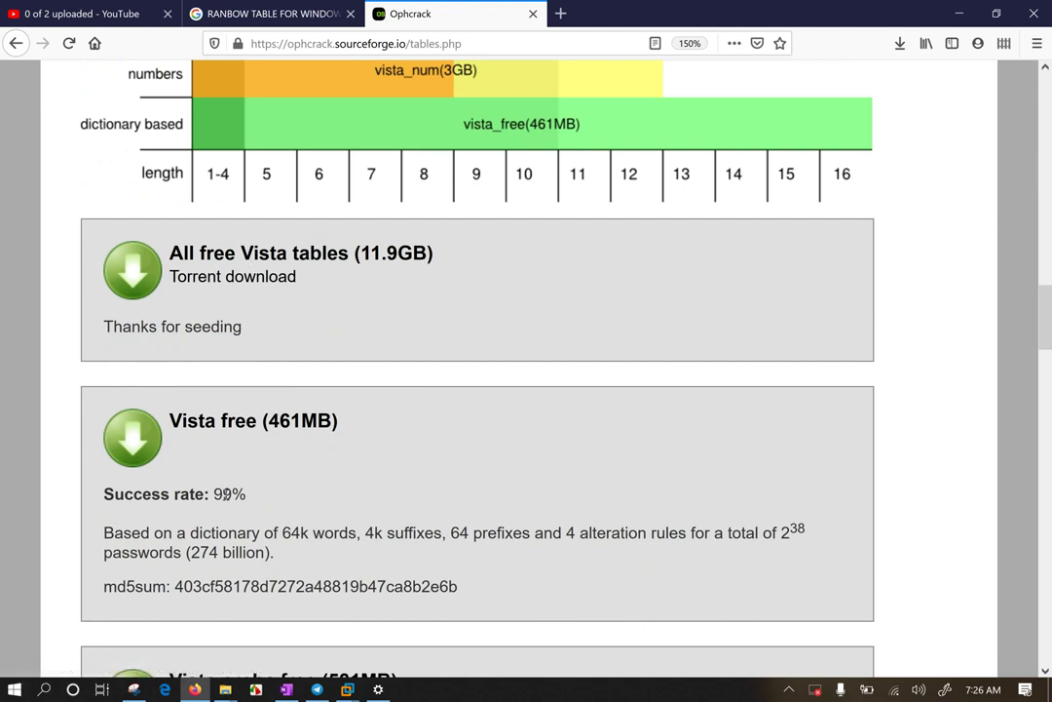
# Step: Highlight the Vista free dictionary size details, scroll down to Vista proba free (581MB), and clear the selection
pyautogui.moveTo(276, 534); pyautogui.dragTo(628, 534)
pyautogui.scroll(-5, 502, 493)
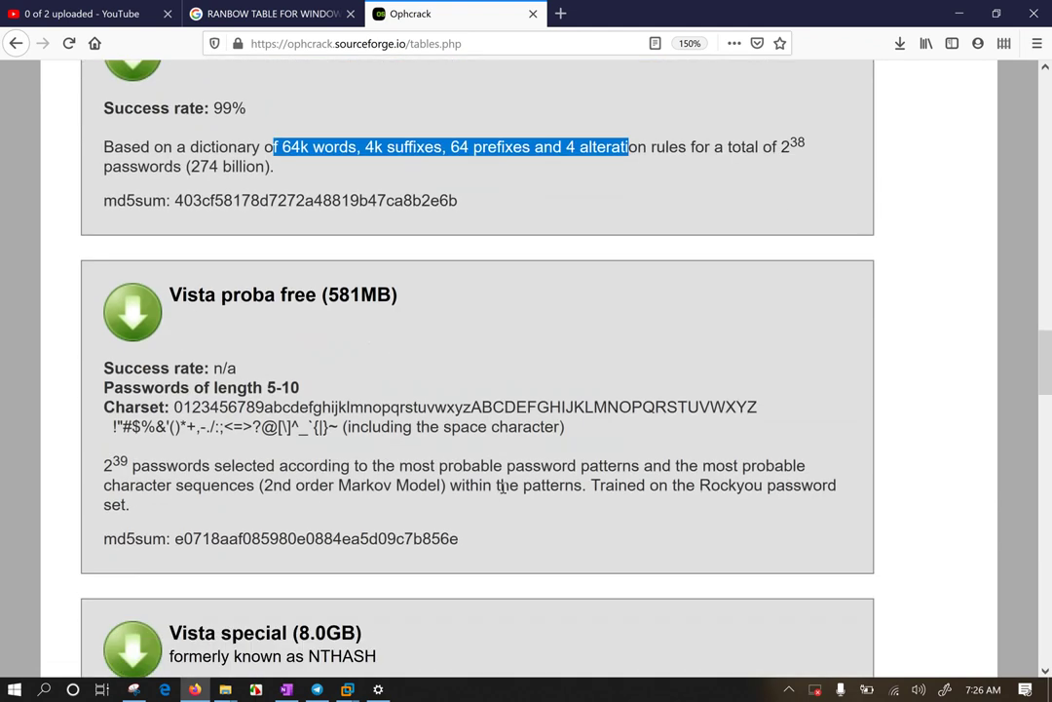
pyautogui.click(466, 447)
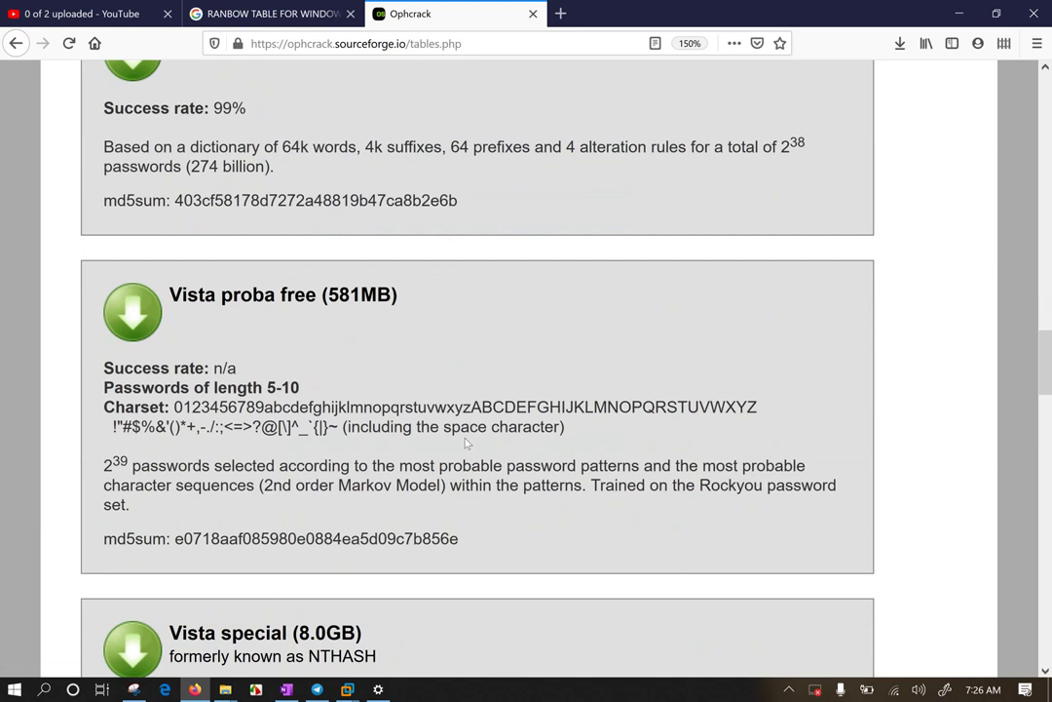
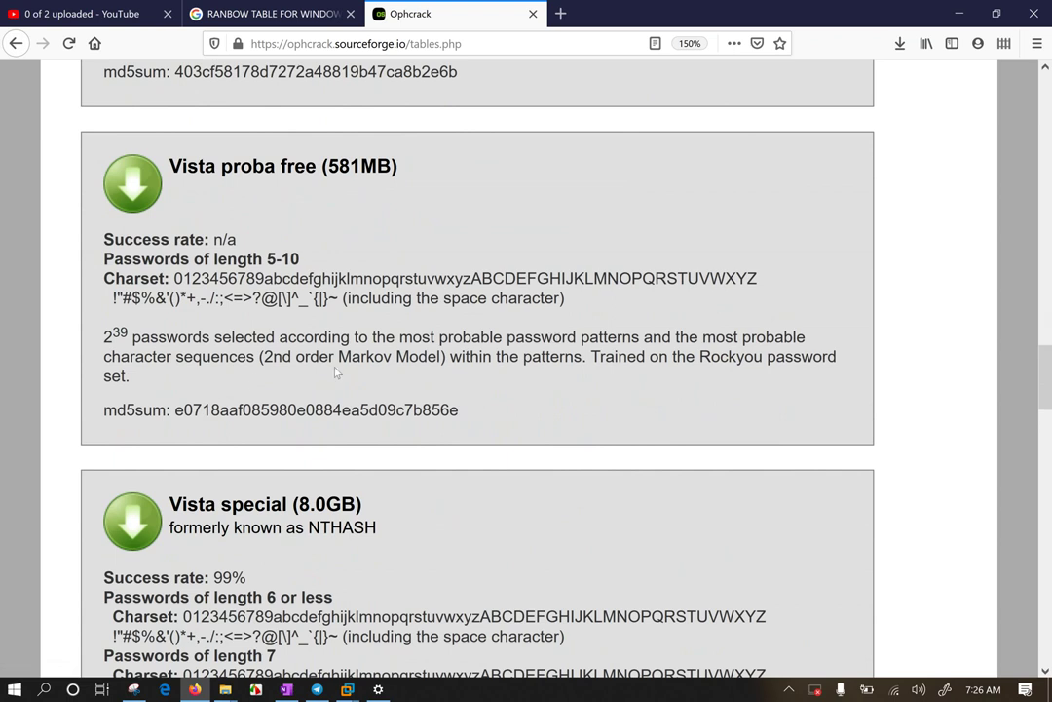
# Step: Select the '2^39' text opening the Vista proba free (581MB) table description
pyautogui.moveTo(106, 334); pyautogui.dragTo(125, 333)
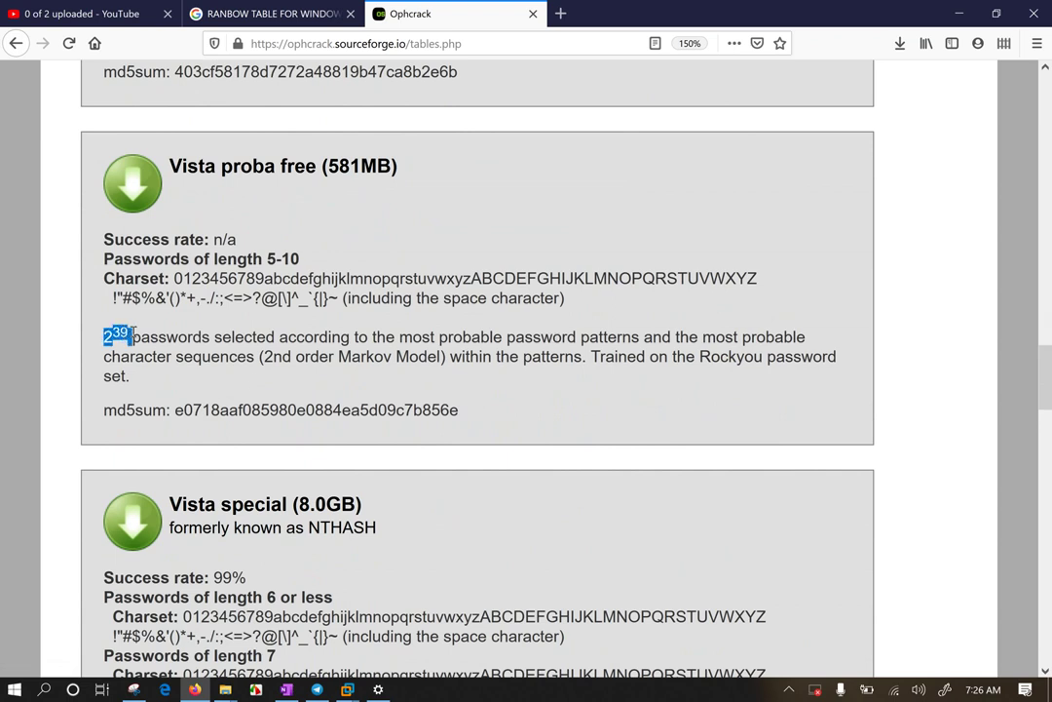
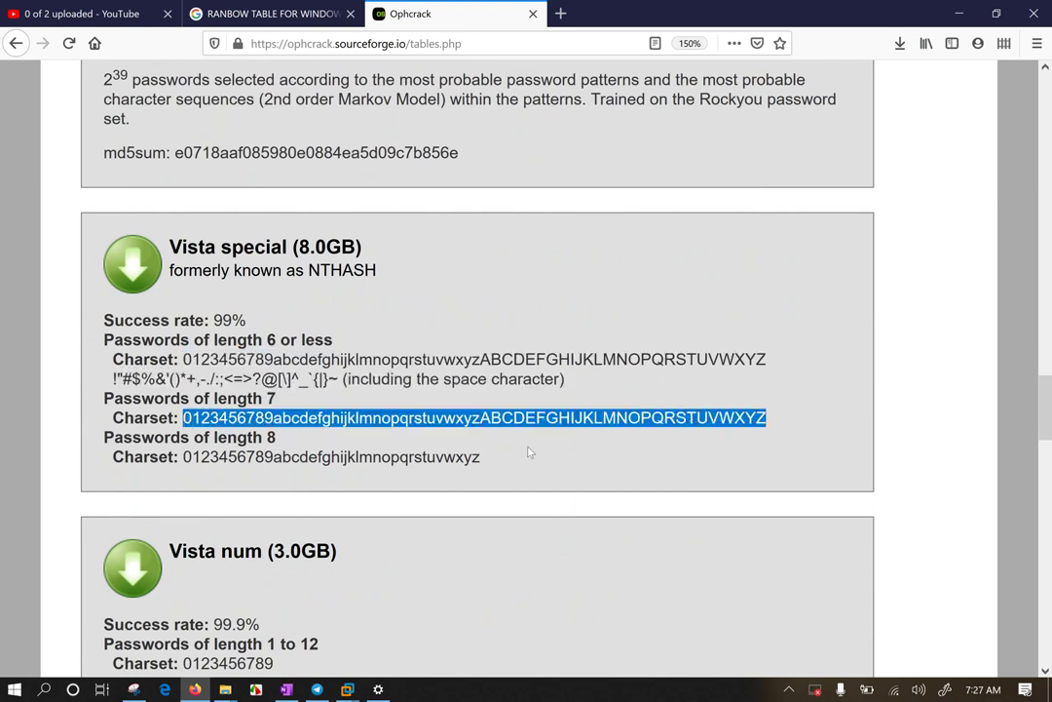
# Step: Briefly highlight 'of length 8', then select '6 or less' in the Vista special details
pyautogui.moveTo(194, 437); pyautogui.dragTo(294, 443)
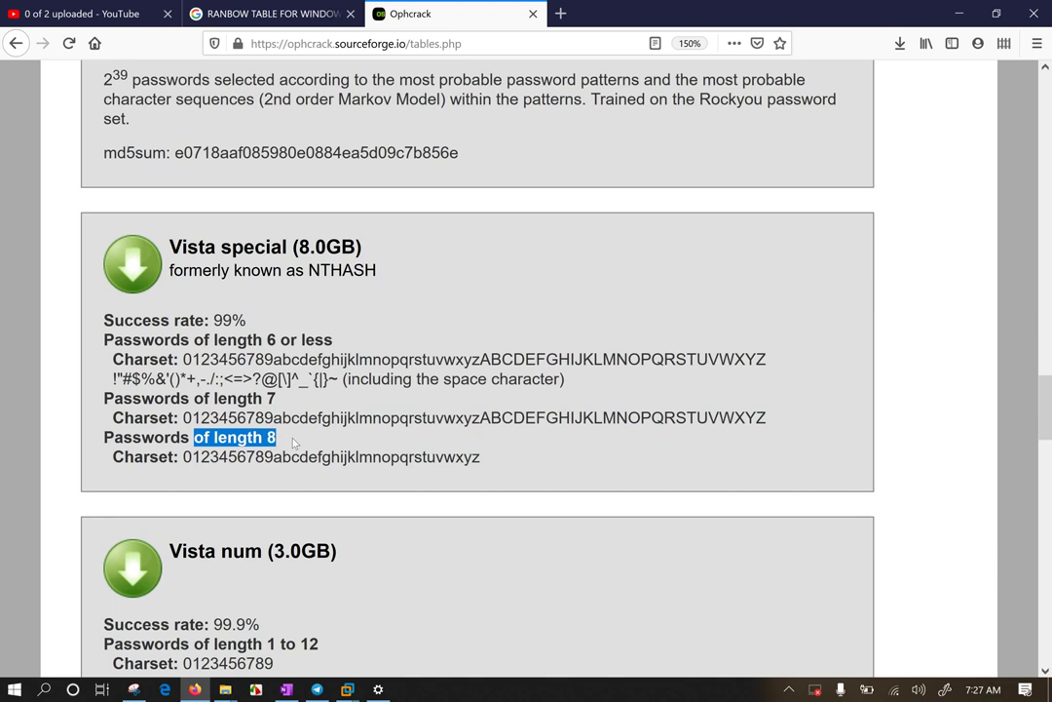
pyautogui.click(430, 403)
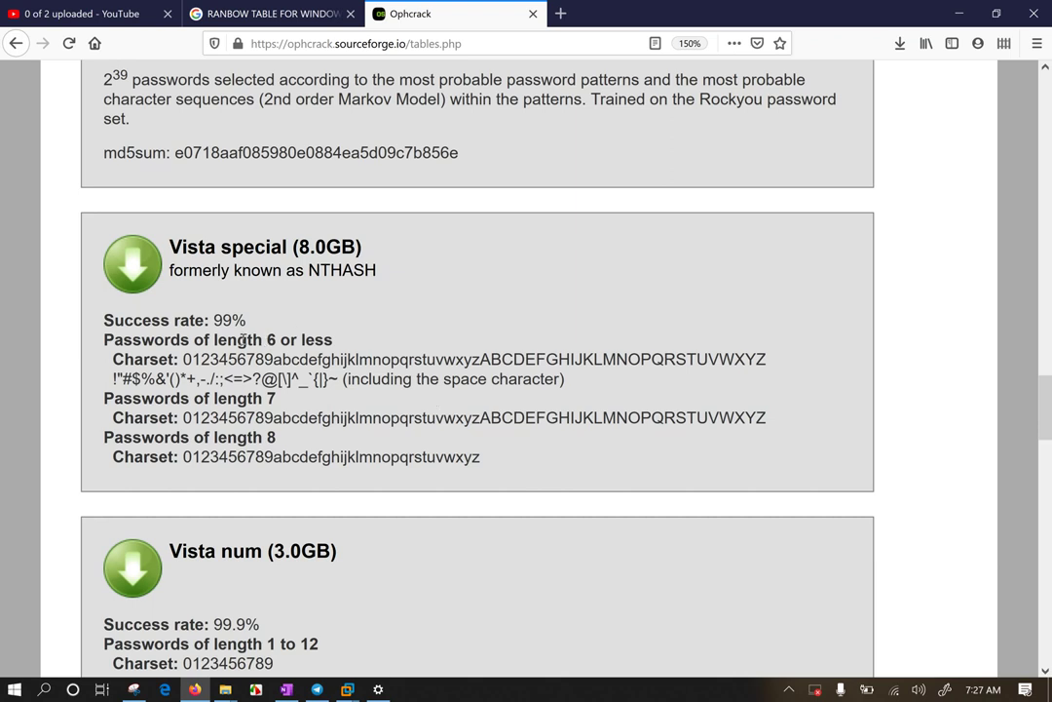
pyautogui.moveTo(248, 339); pyautogui.dragTo(334, 339)
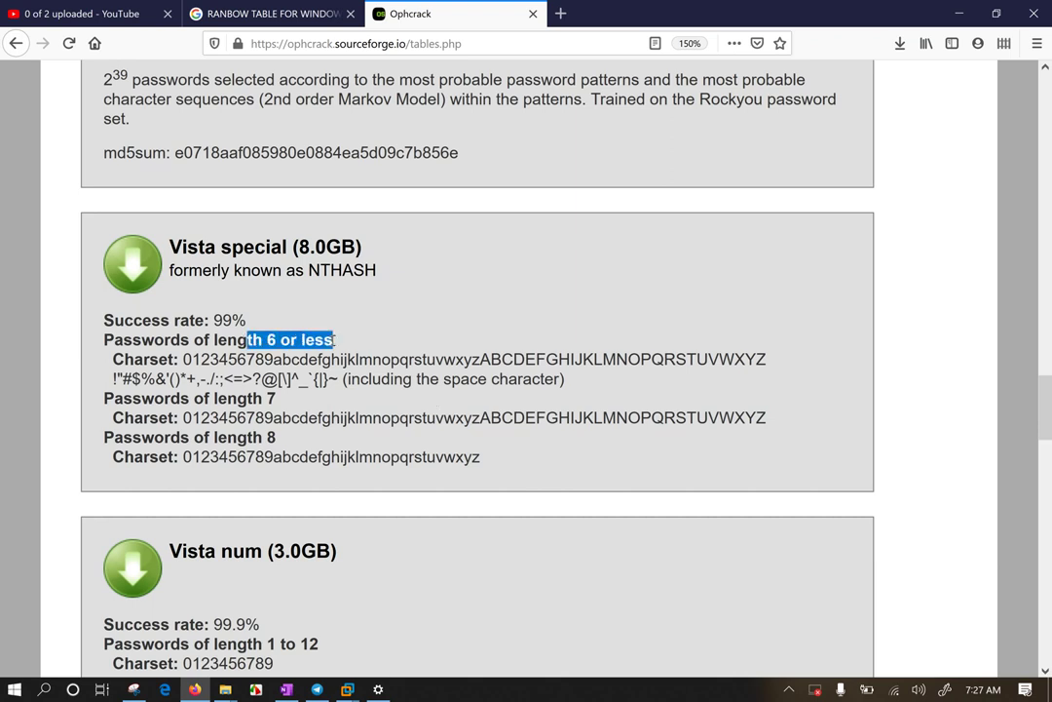
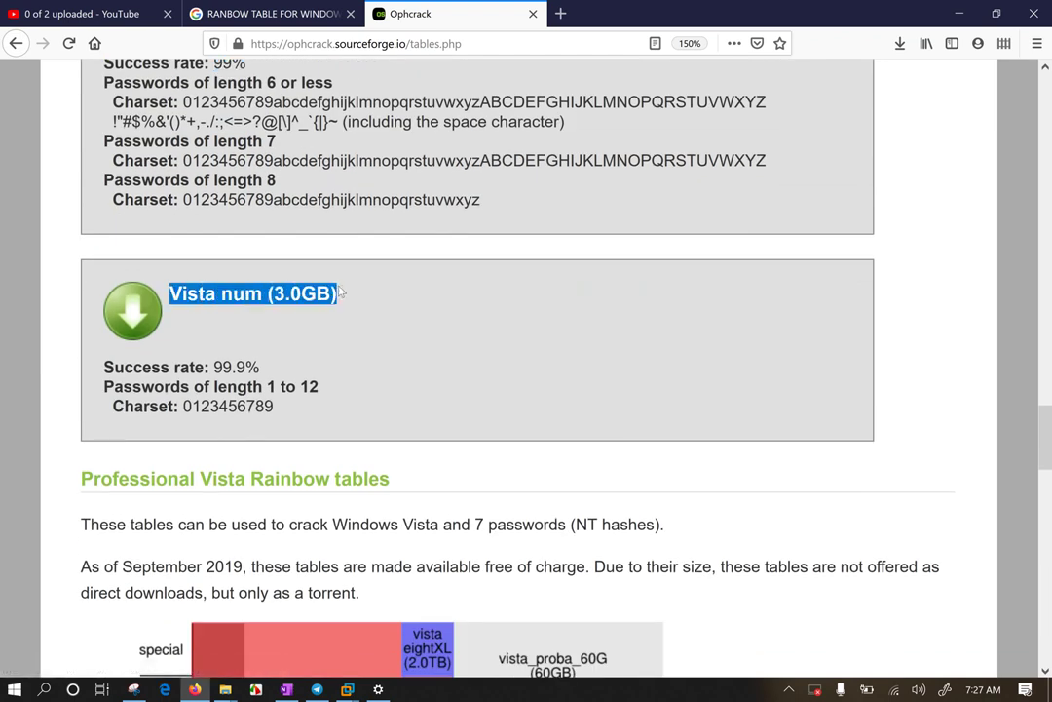
pyautogui.click(410, 253)
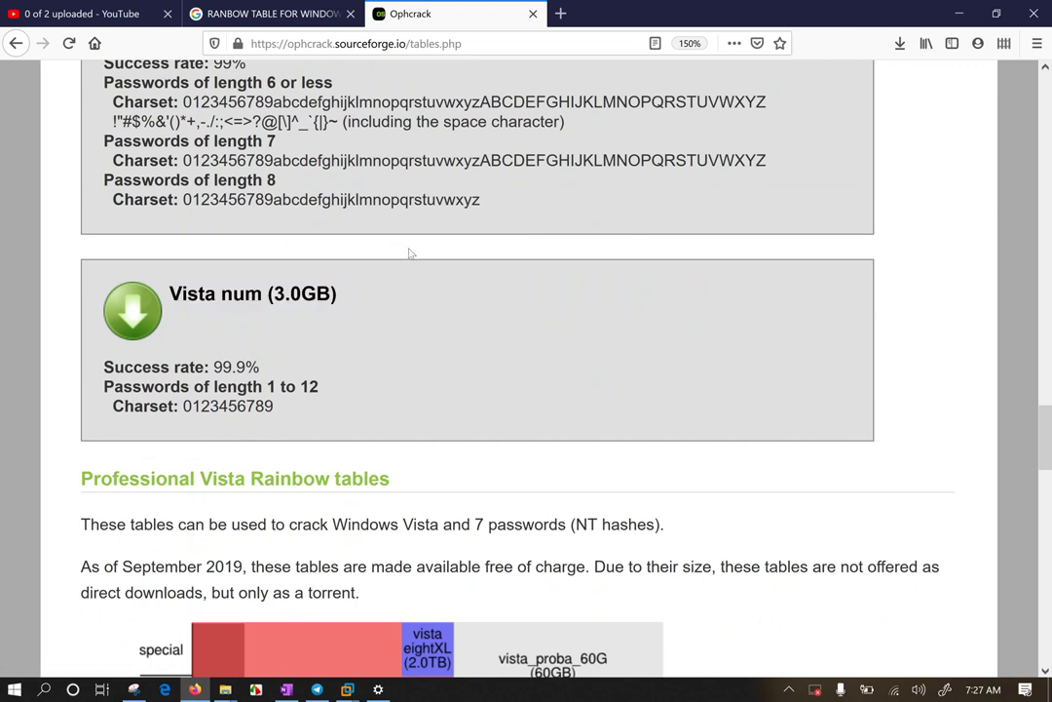
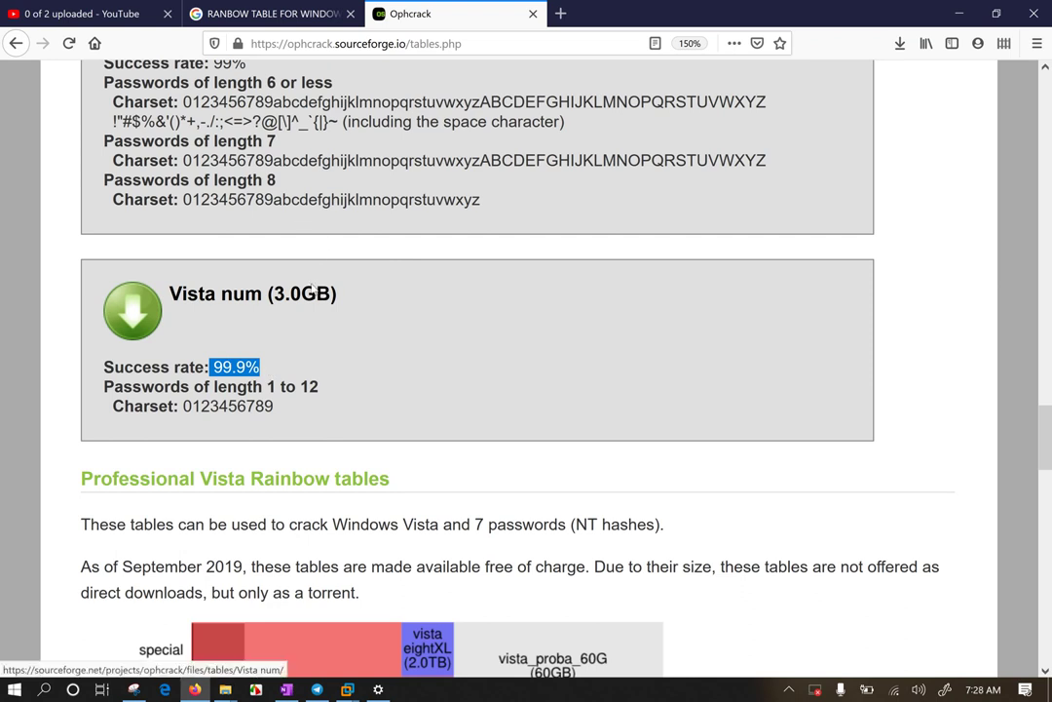
# Step: Scroll past the Vista num (3.0GB) table to the Professional Vista Rainbow tables chart and torrent box
pyautogui.scroll(-3, 280, 272)
pyautogui.scroll(-1, 280, 272)
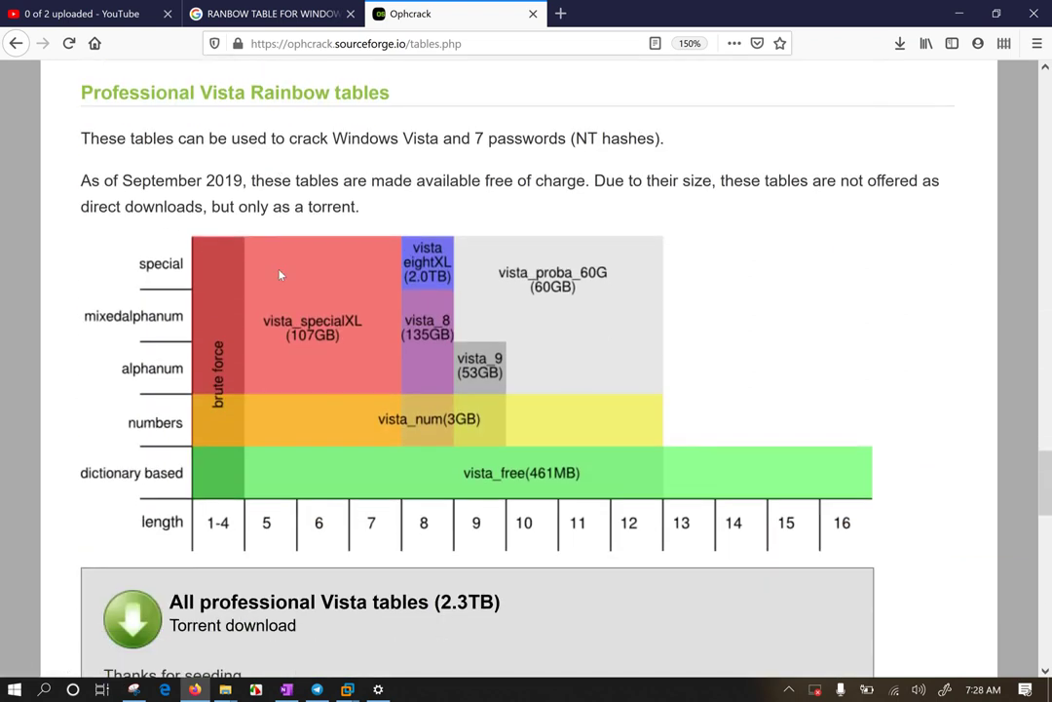
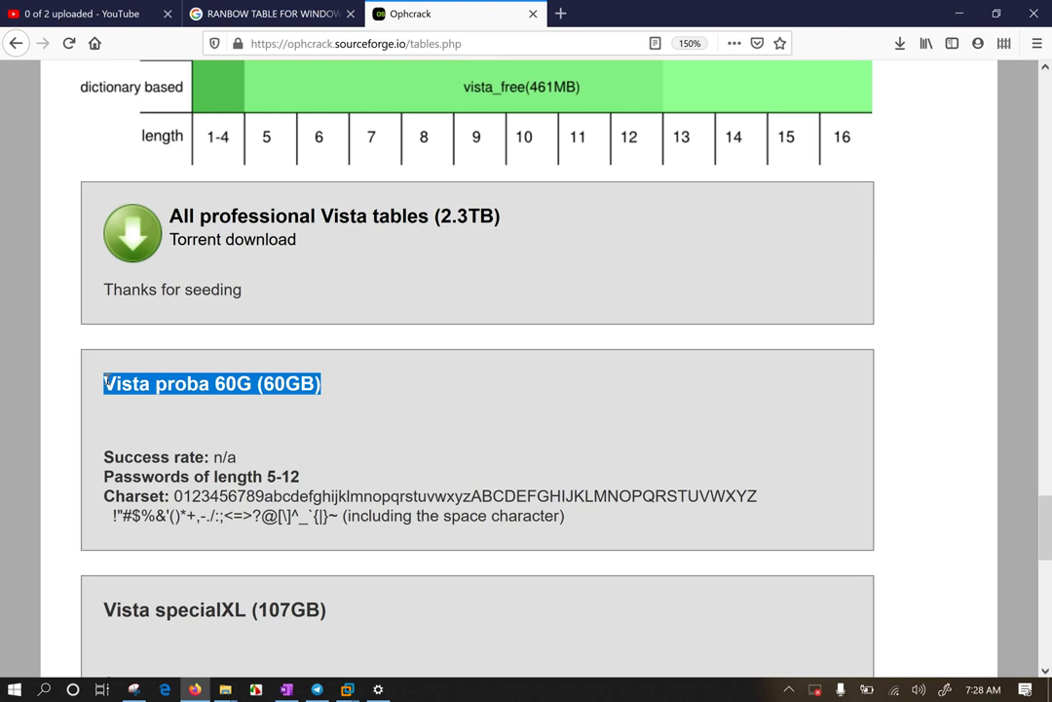
# Step: Scroll past Vista proba 60G to show the Vista specialXL and Vista eight table entries
pyautogui.scroll(-4, 293, 322)
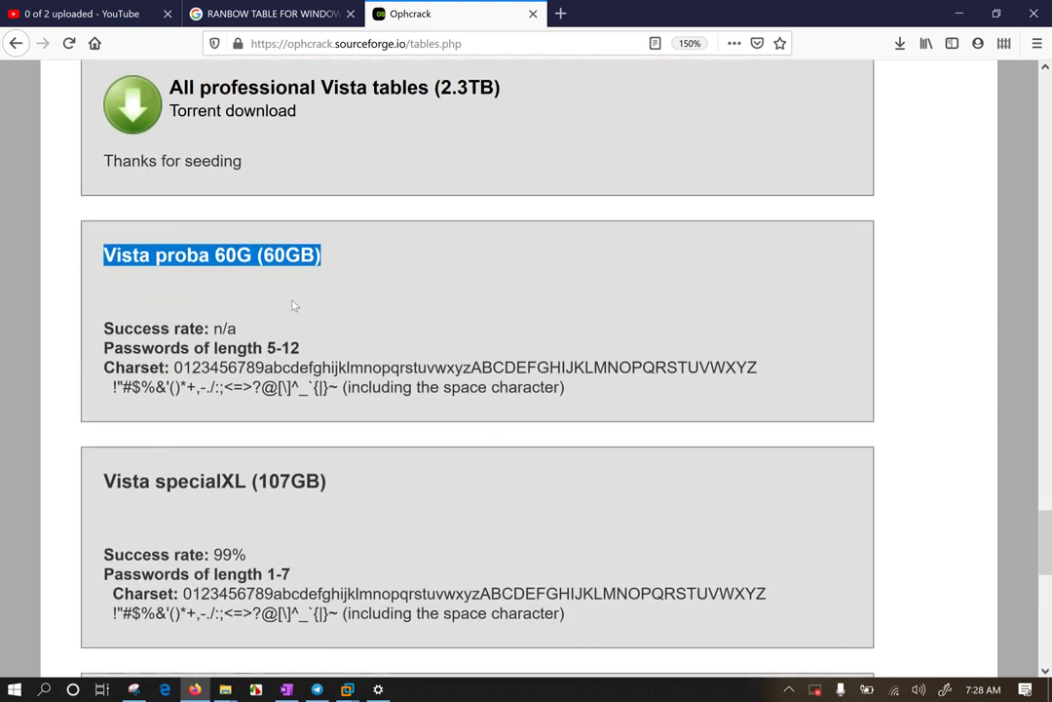
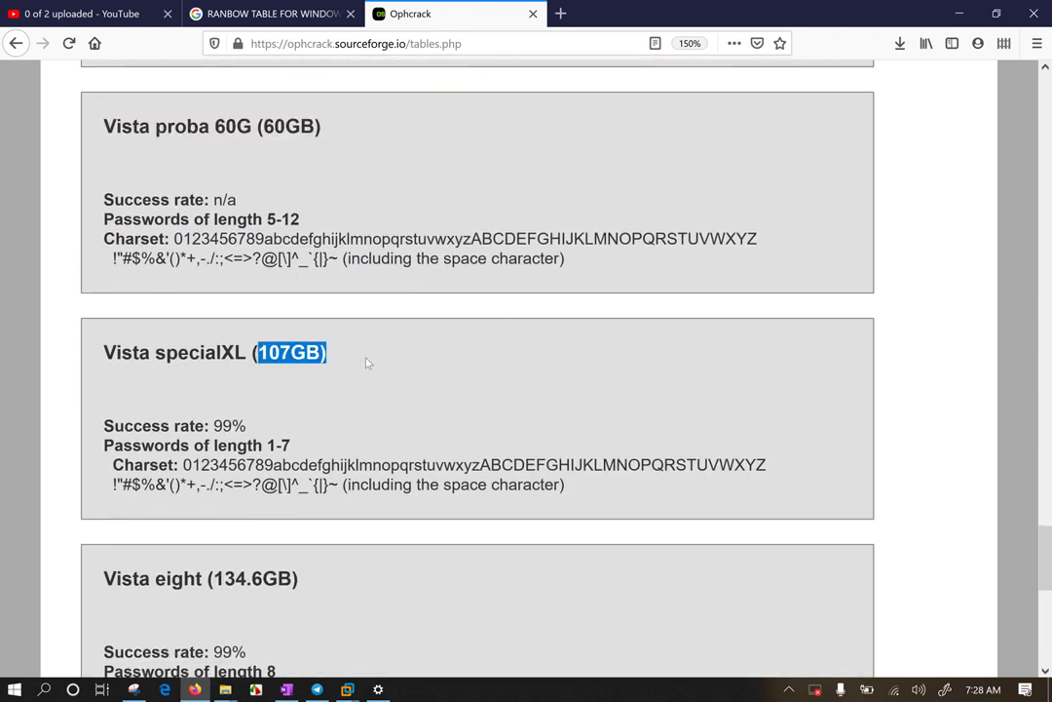
# Step: Highlight the 'XL' in the Vista specialXL table name
pyautogui.moveTo(253, 353); pyautogui.dragTo(215, 353)
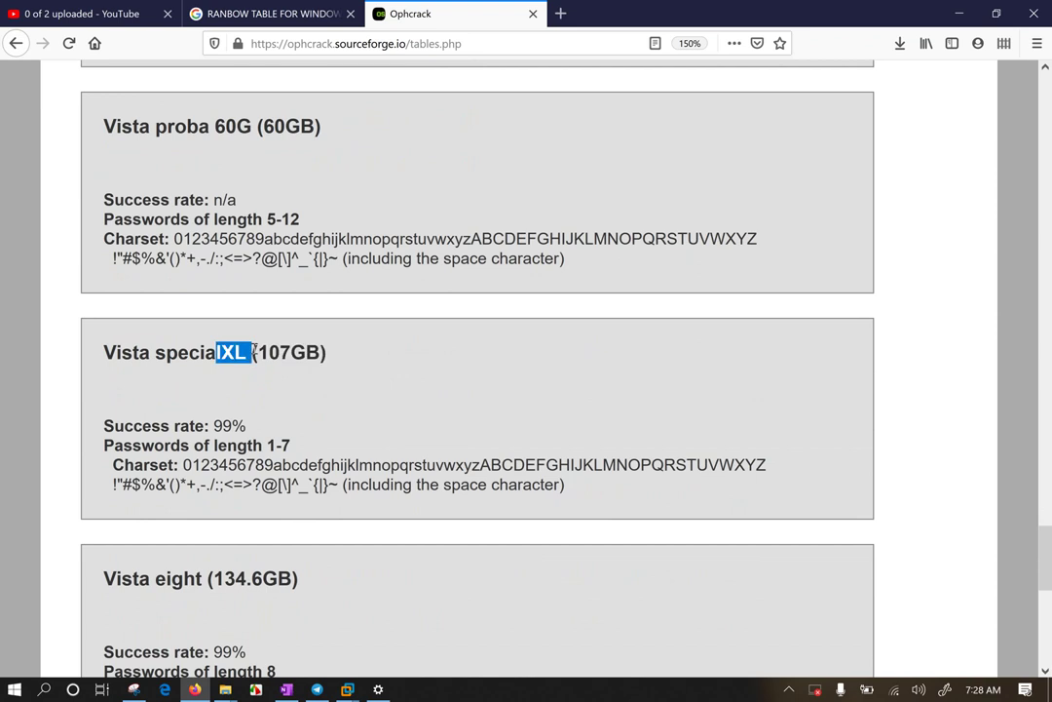
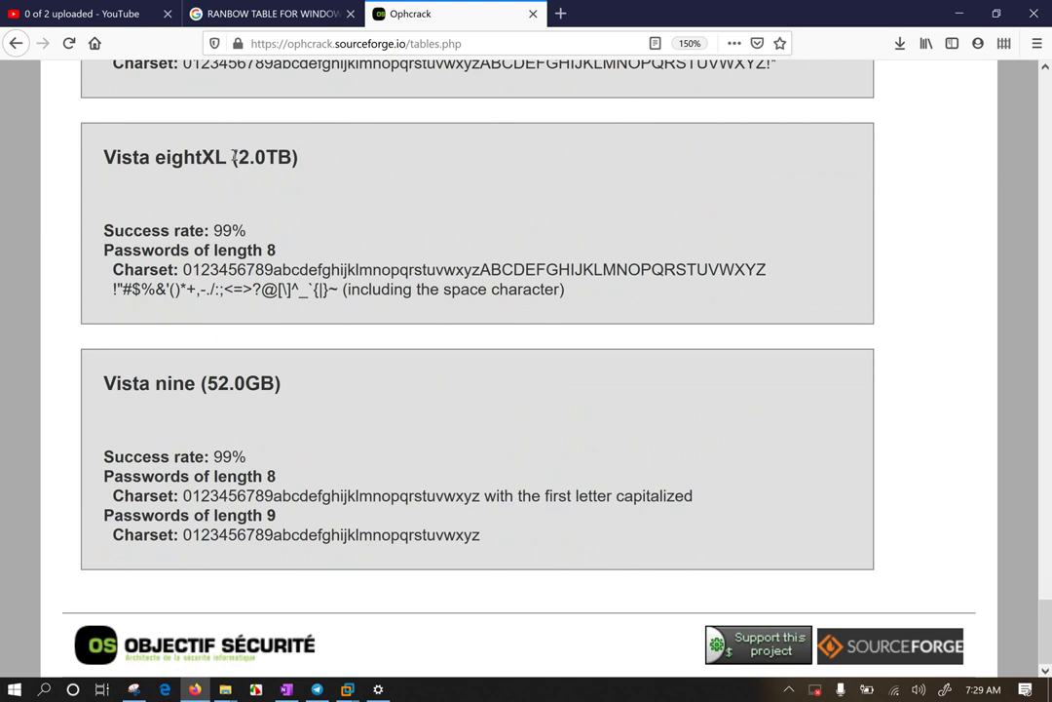
pyautogui.moveTo(232, 157); pyautogui.dragTo(332, 162)
pyautogui.moveTo(214, 250); pyautogui.dragTo(277, 250)
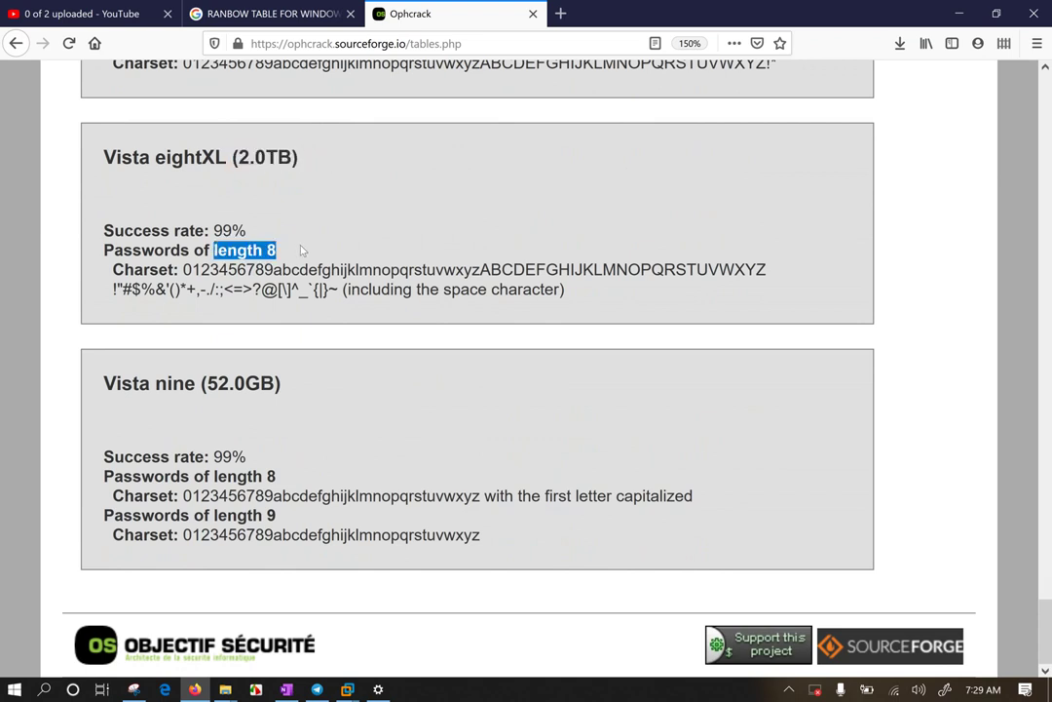
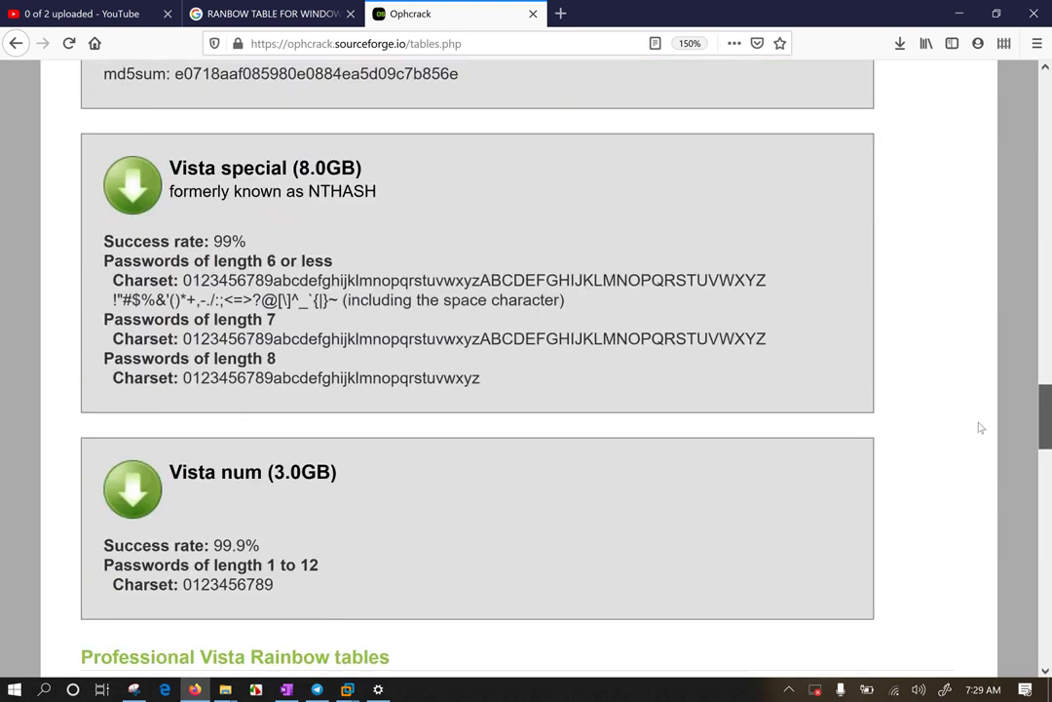
# Step: Scroll the Ophcrack tables page up from the Vista tables to the Free XP Rainbow tables header
pyautogui.scroll(20, 980, 427)
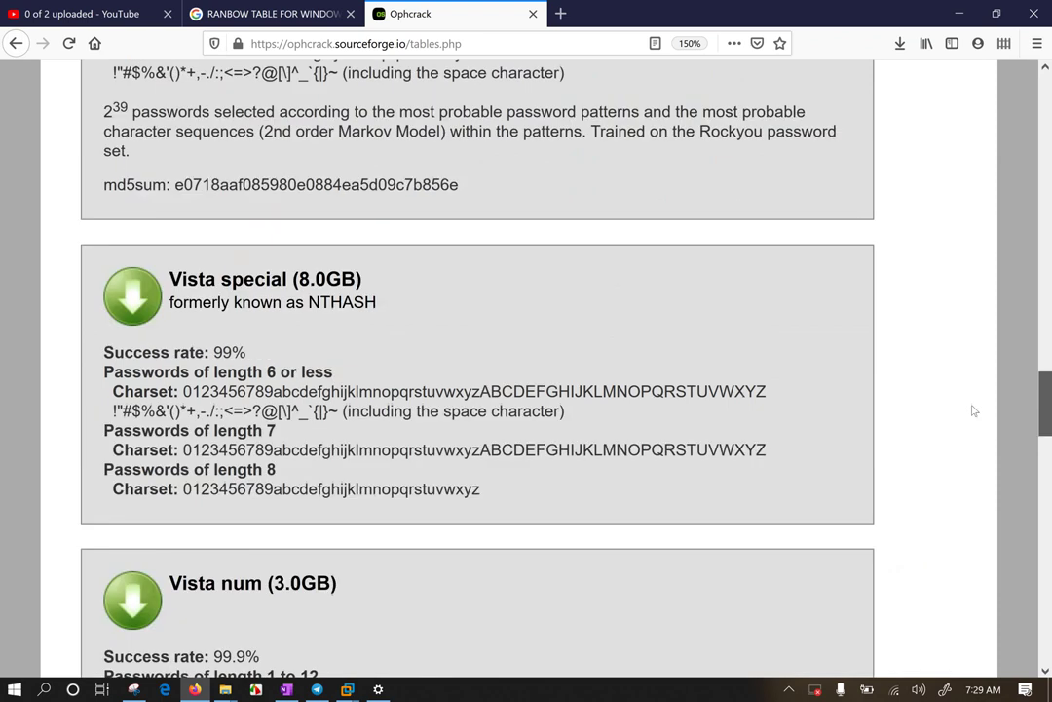
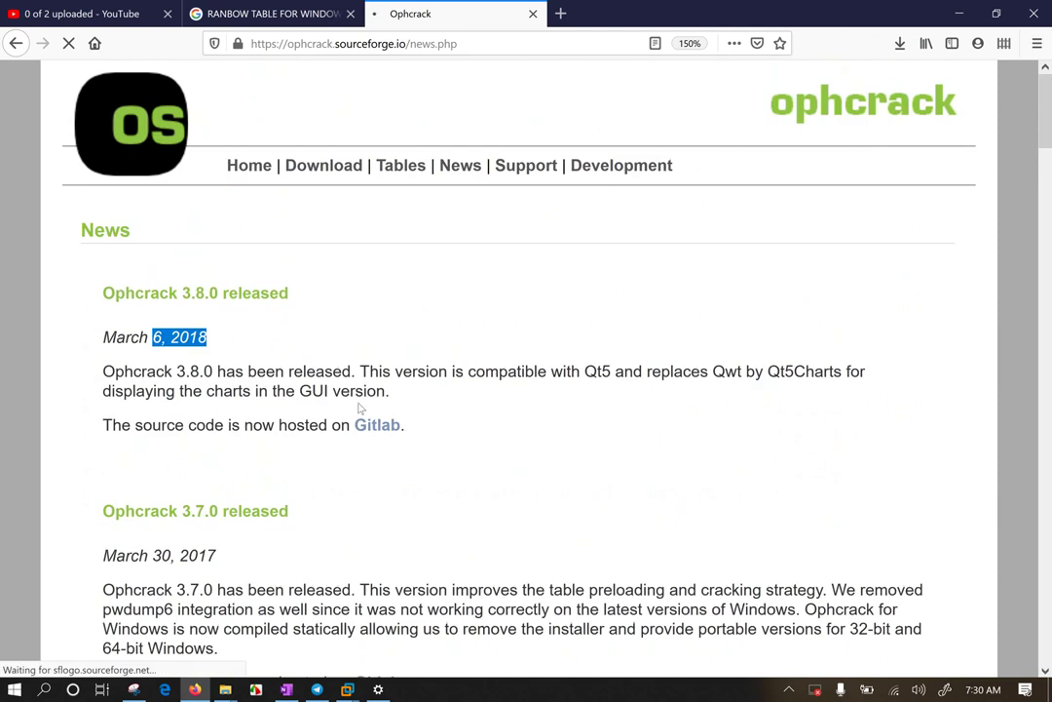
# Step: Deselect the highlighted release date text on the Ophcrack news page
pyautogui.click(357, 407)
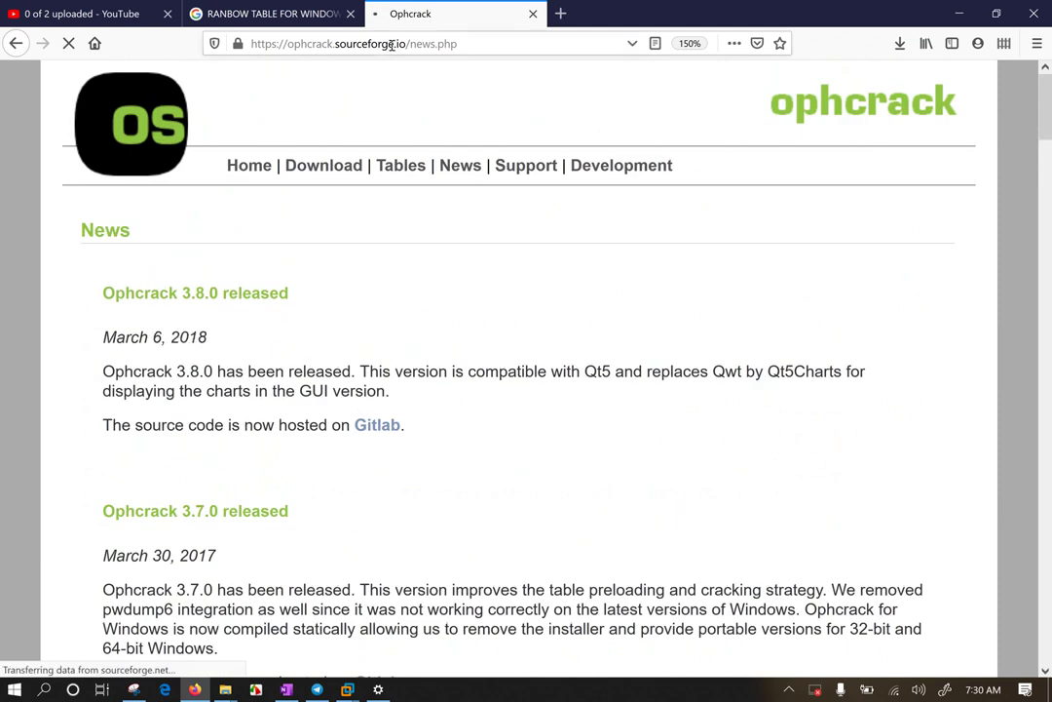
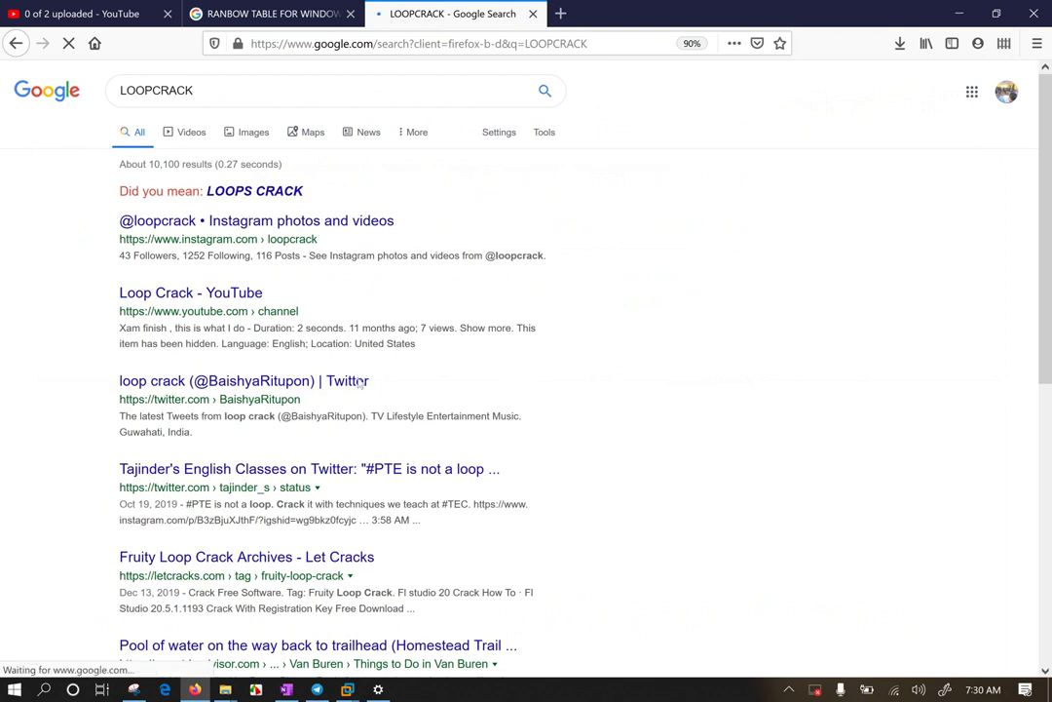
# Step: Refine the search to 'LOOPCRACK TOOL DOWNLOAD' and scroll through the FL Studio and GameLoop results
pyautogui.scroll(-2, 428, 458)
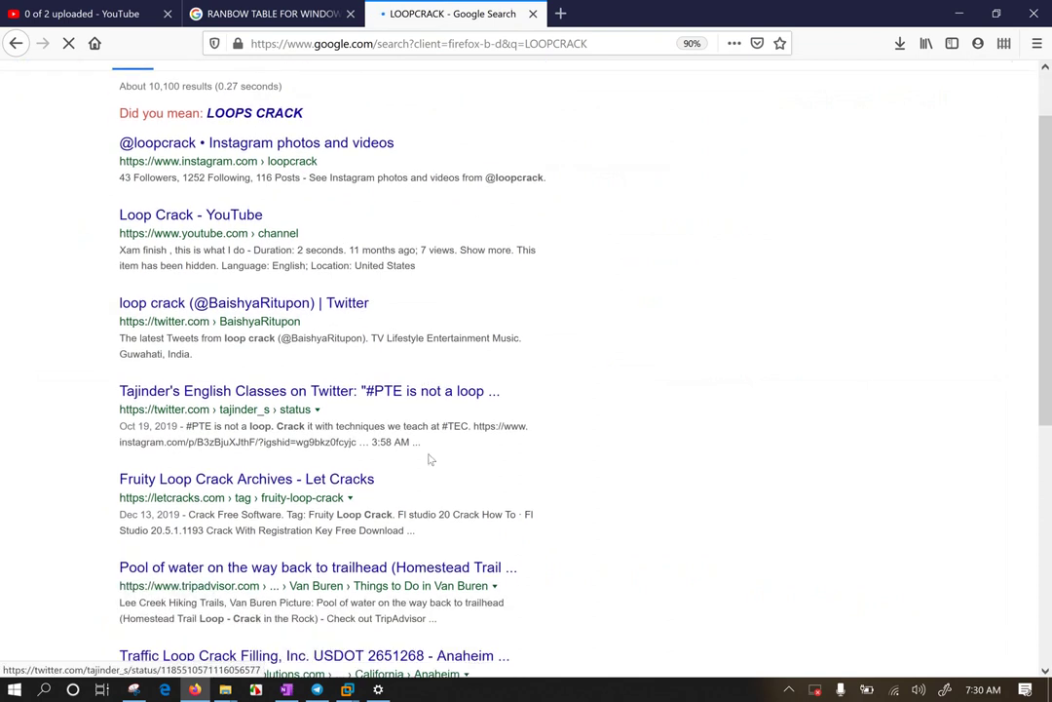
pyautogui.scroll(2, 435, 453)
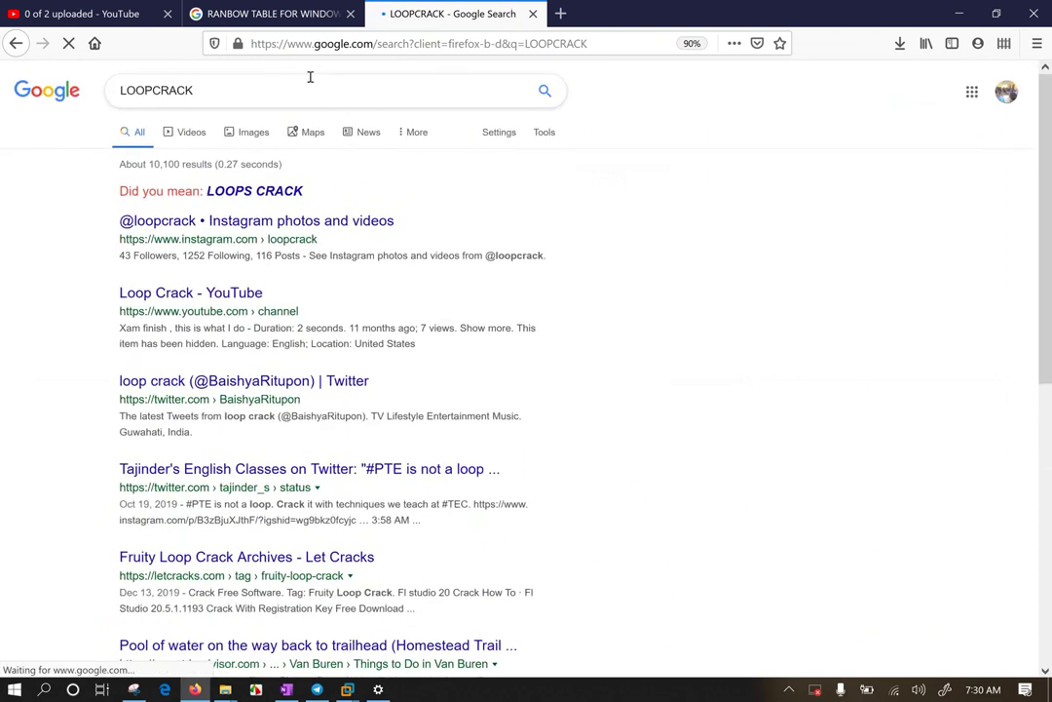
pyautogui.click(268, 97)
pyautogui.write('TOOL DOWNLOAD')
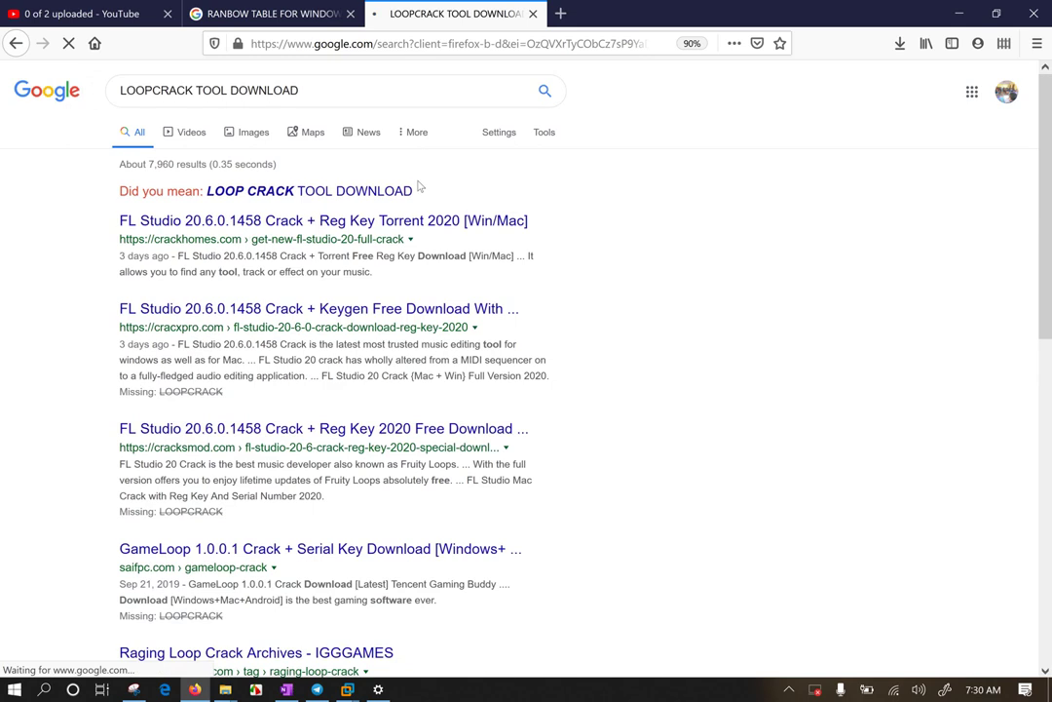
pyautogui.click(318, 308)
pyautogui.scroll(-3, 735, 433)
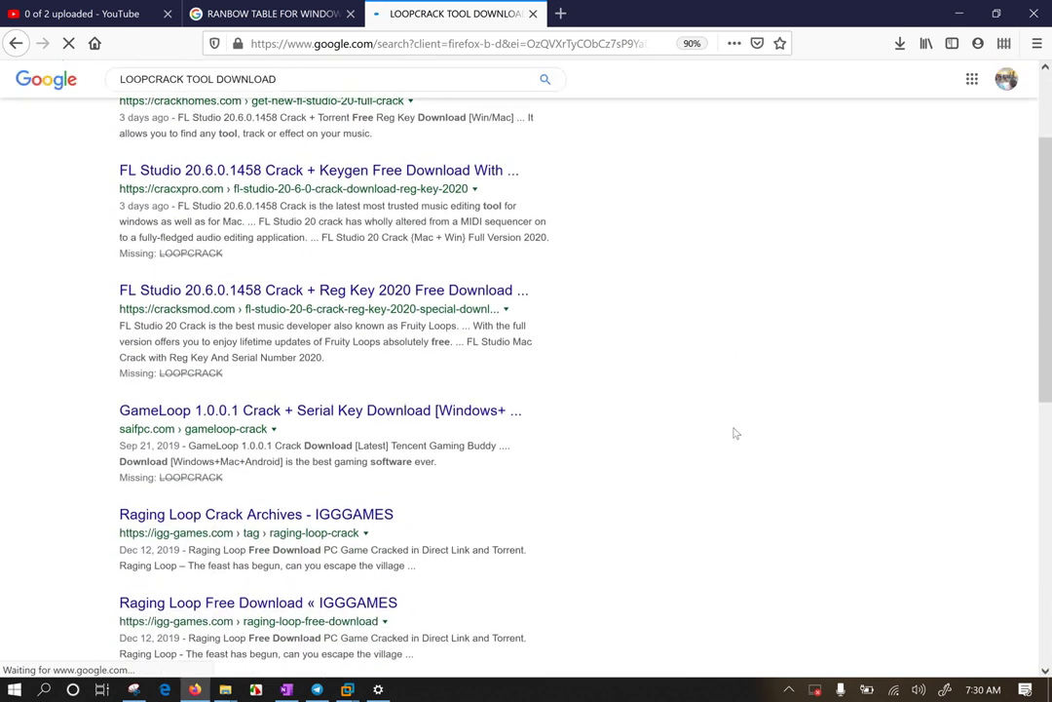
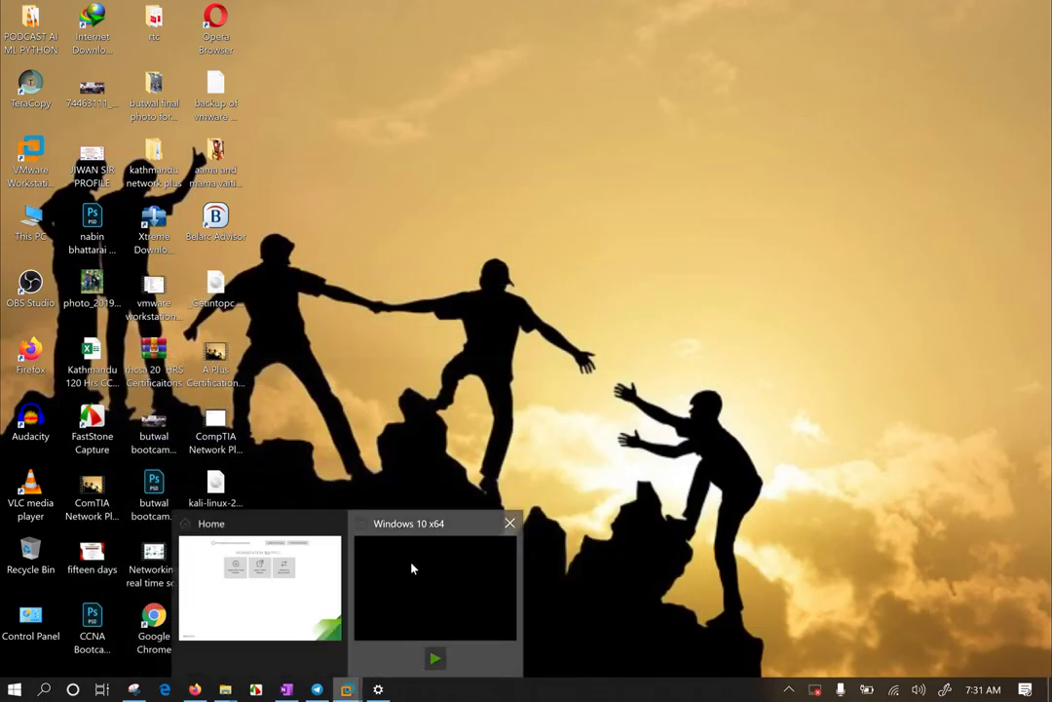
# Step: Bring VMware Workstation forward and exit full-screen to show the Windows 10 x64 machine's details
pyautogui.click(412, 565)
pyautogui.moveTo(615, 5)
pyautogui.click(941, 12)
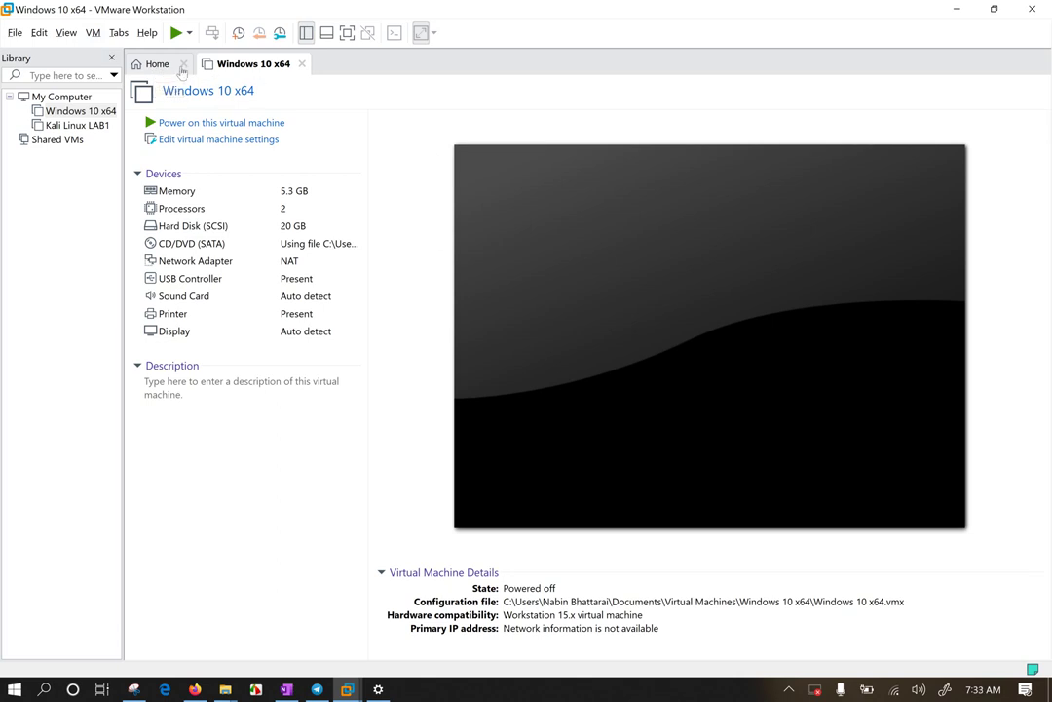
# Step: Select Kali Linux LAB1 in the Library and power it on from its details page
pyautogui.click(159, 64)
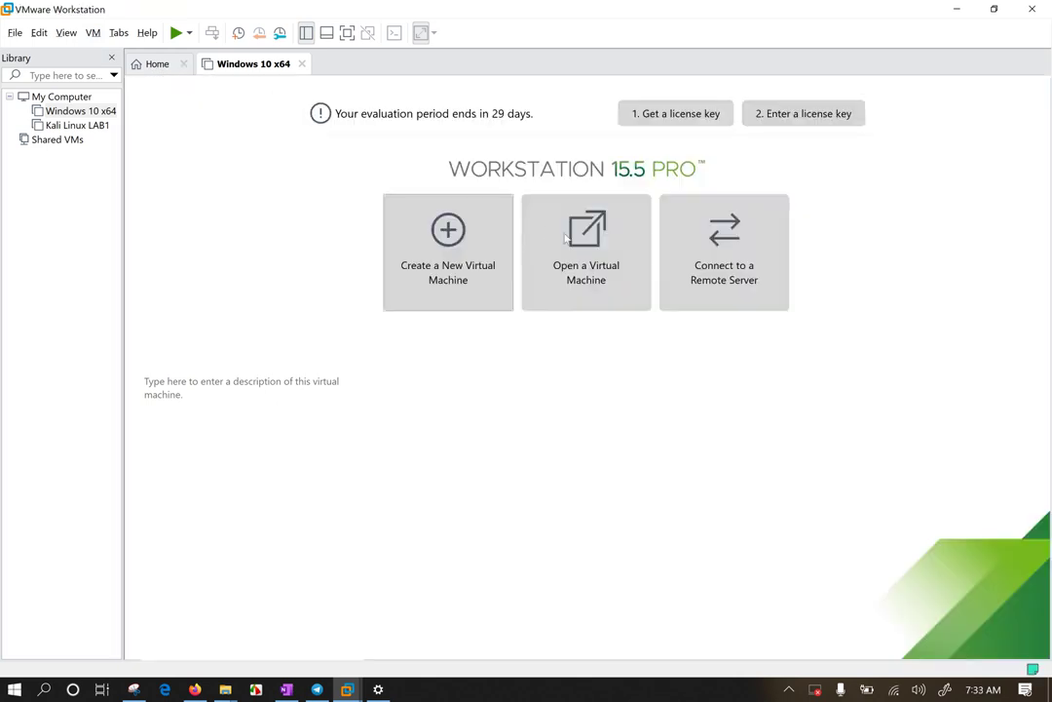
pyautogui.hotkey('ctrl', 'w')
pyautogui.click(68, 127)
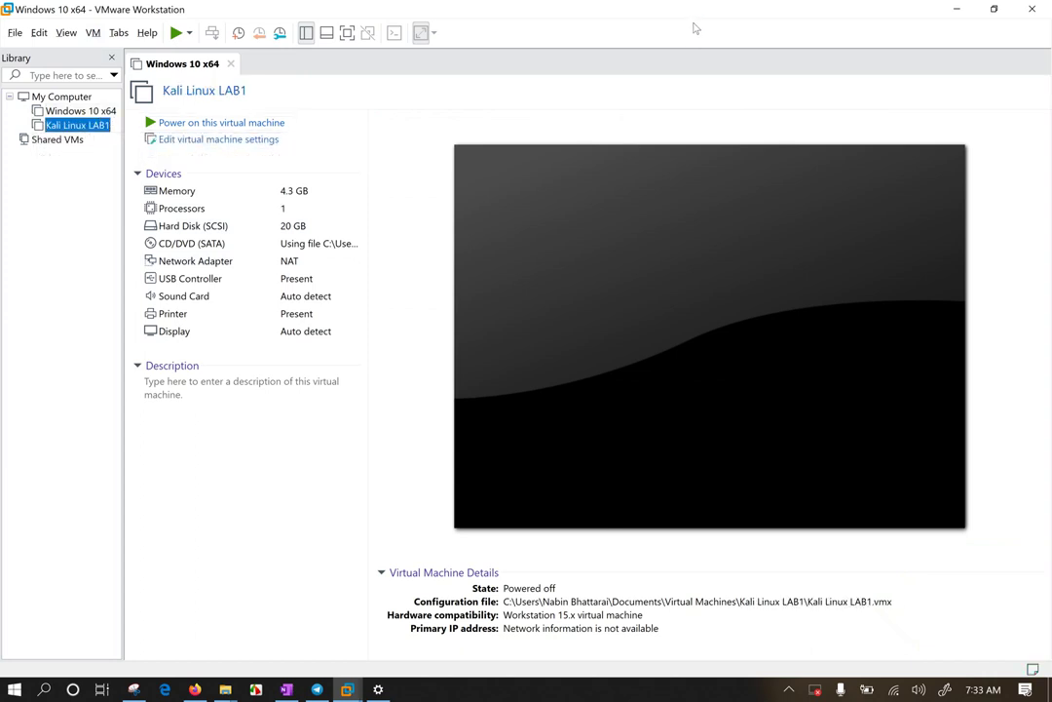
pyautogui.click(249, 121)
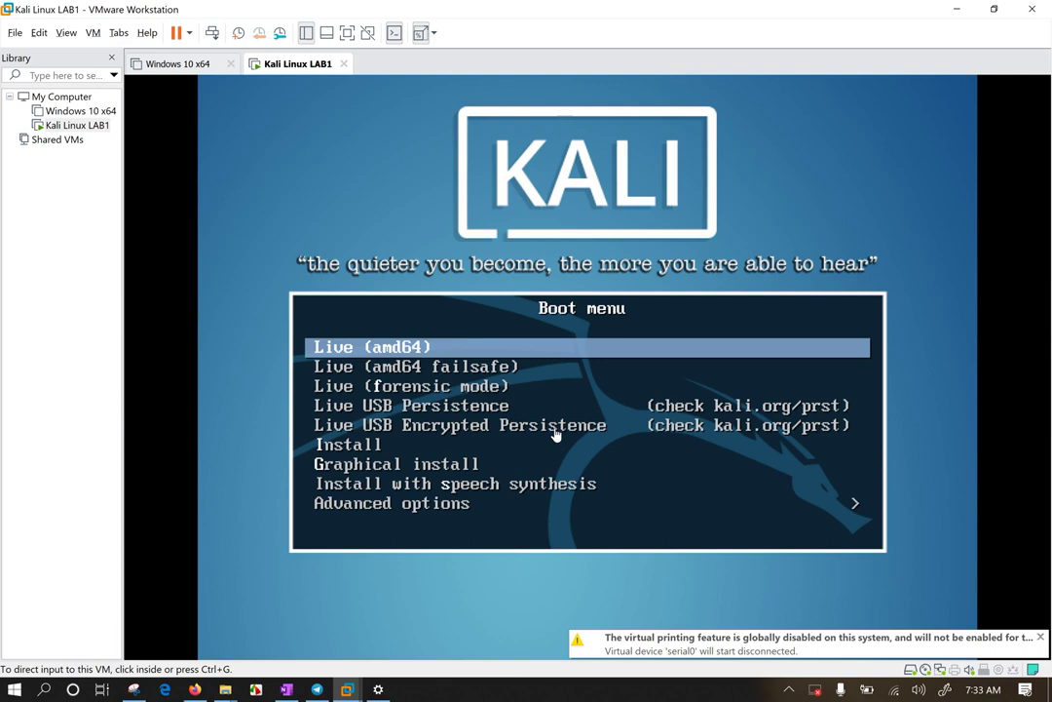
pyautogui.click(557, 434)
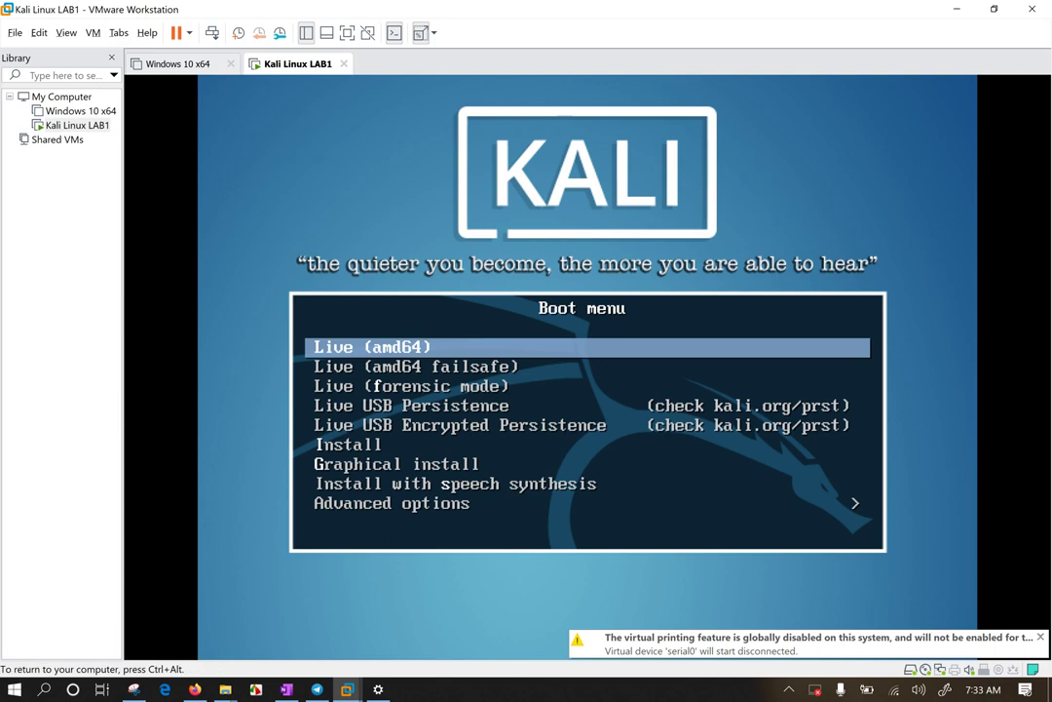
pyautogui.press('Down')
pyautogui.press('Up')
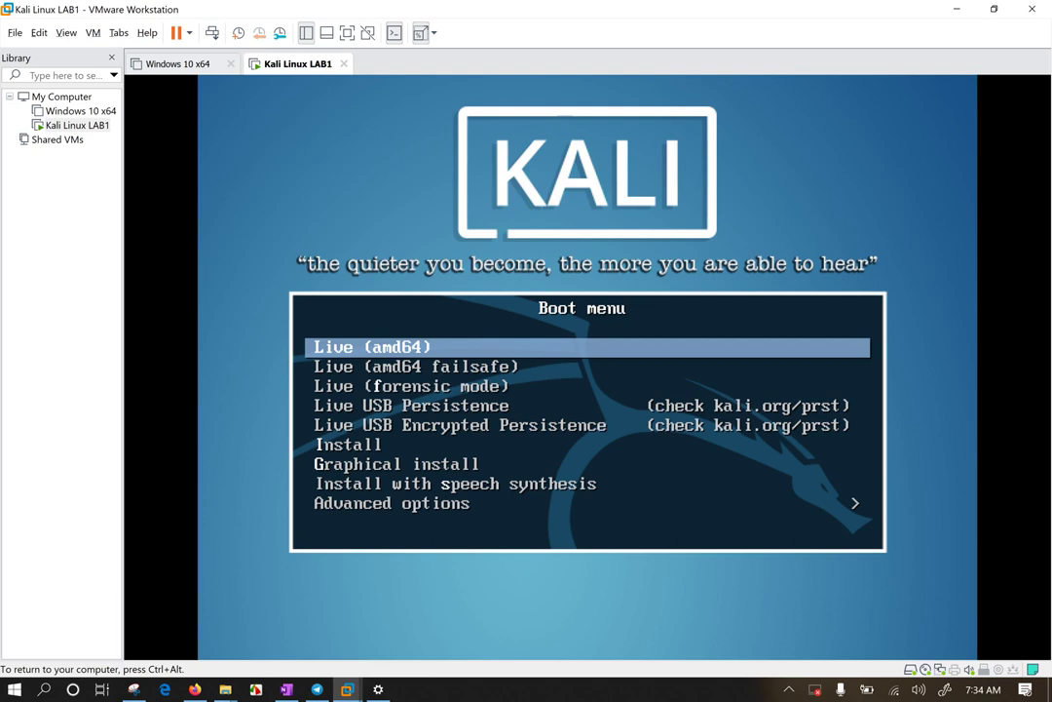
pyautogui.hotkey('ctrl', 'alt')
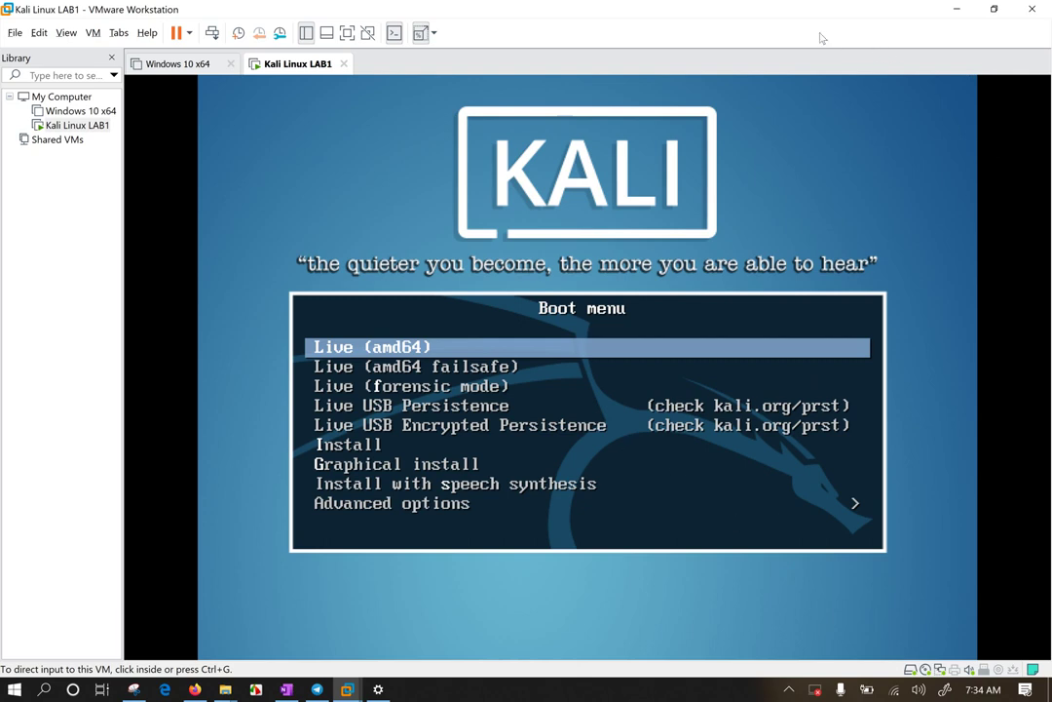
# Step: Move the boot selection past Live failsafe and Live USB Persistence to Live USB Encrypted Persistence
pyautogui.click(404, 404)
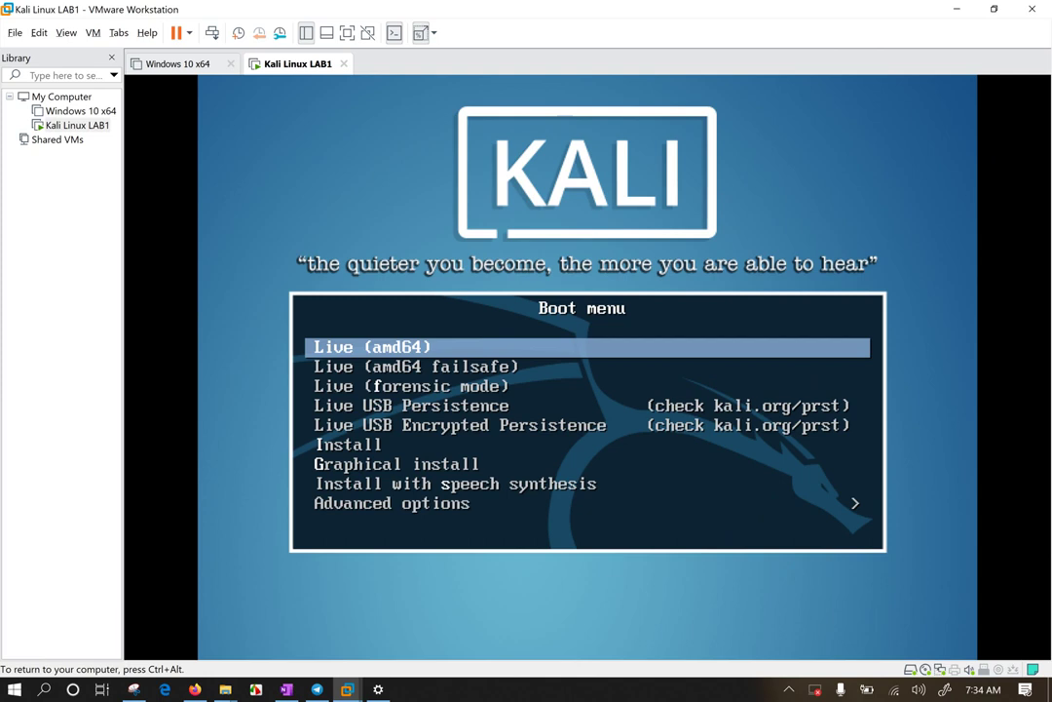
pyautogui.press('Down')
pyautogui.press('Down')
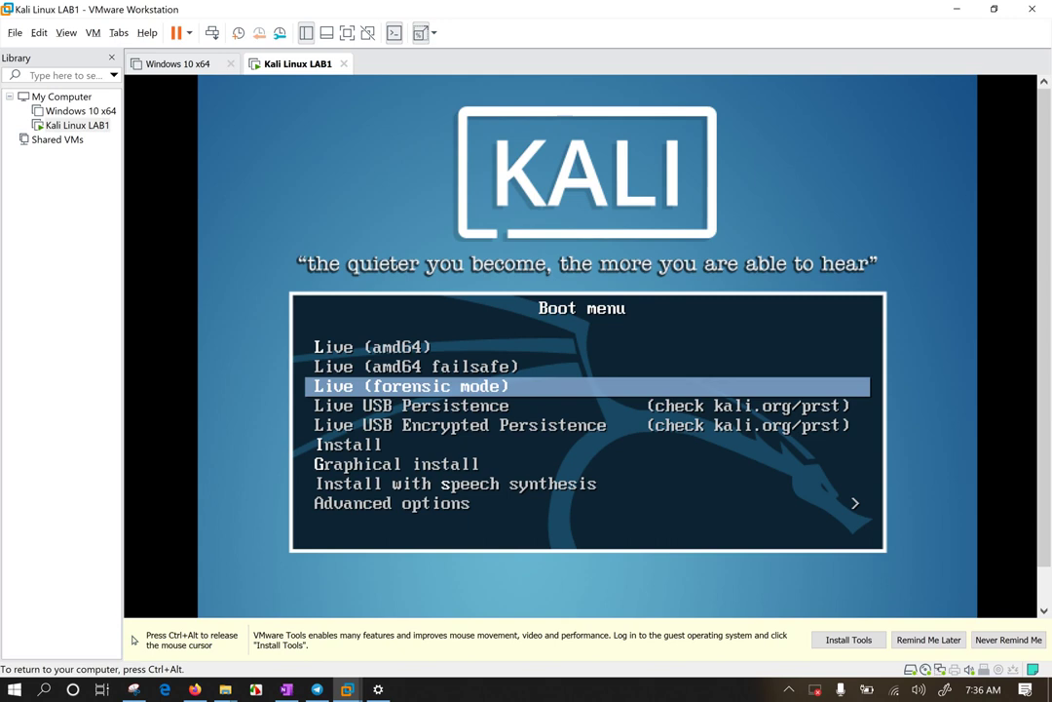
pyautogui.press('Down')
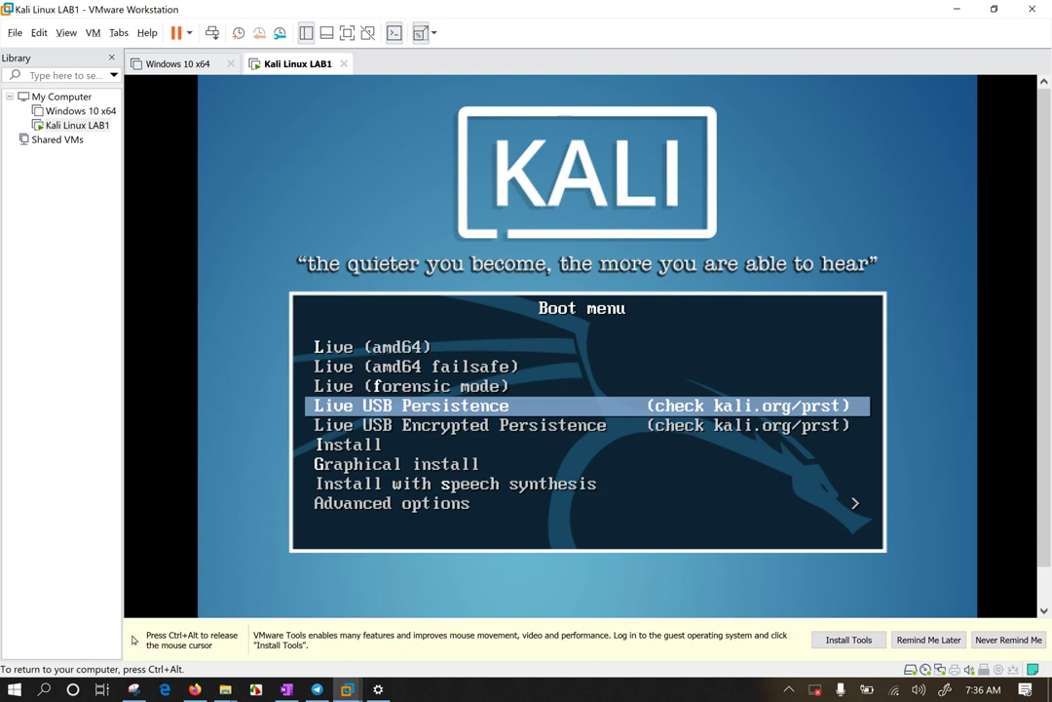
pyautogui.press('Down')
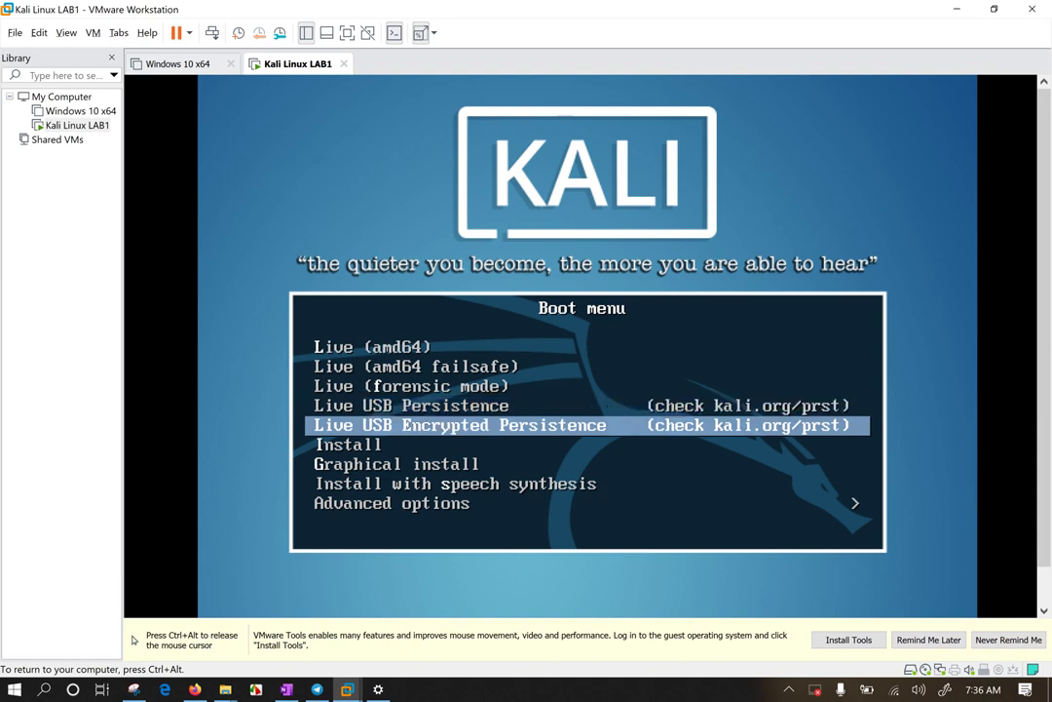